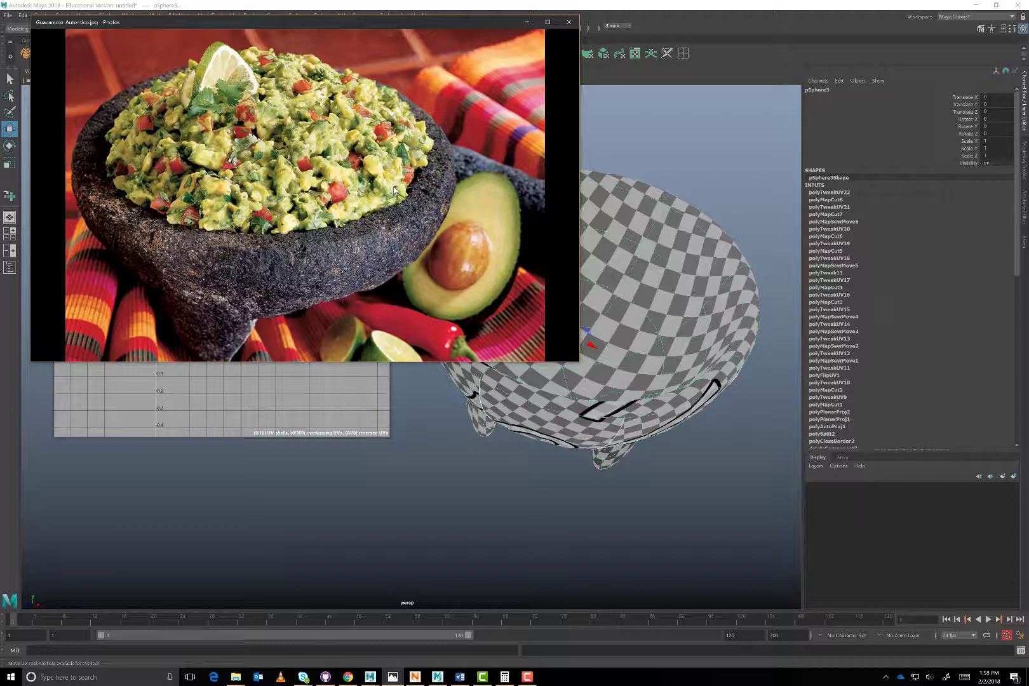
Minimize the guacamole reference photo and display the bowl unsmoothed in shaded mode, keeping it selected
{"action": "left_click", "coordinate": [527, 22]}
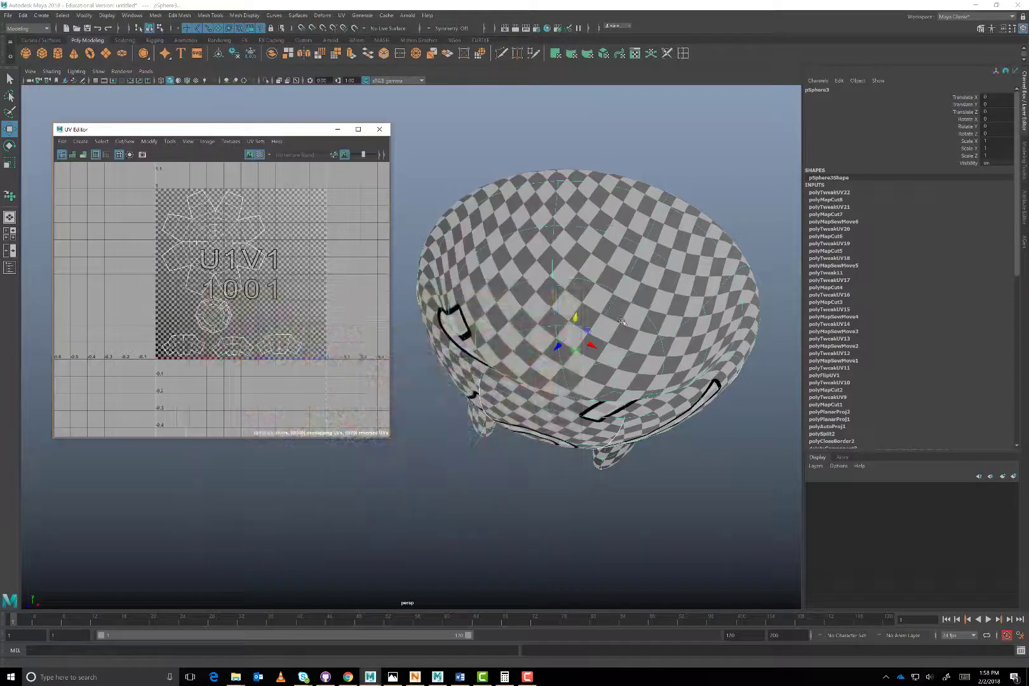
{"action": "key", "text": "1"}
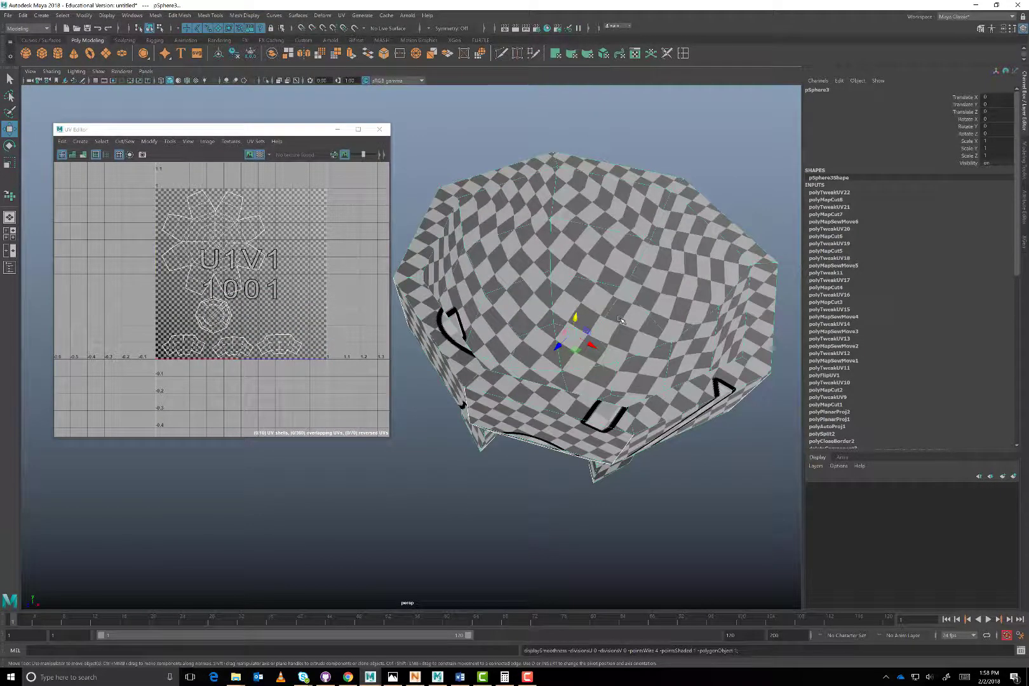
{"action": "key", "text": "5"}
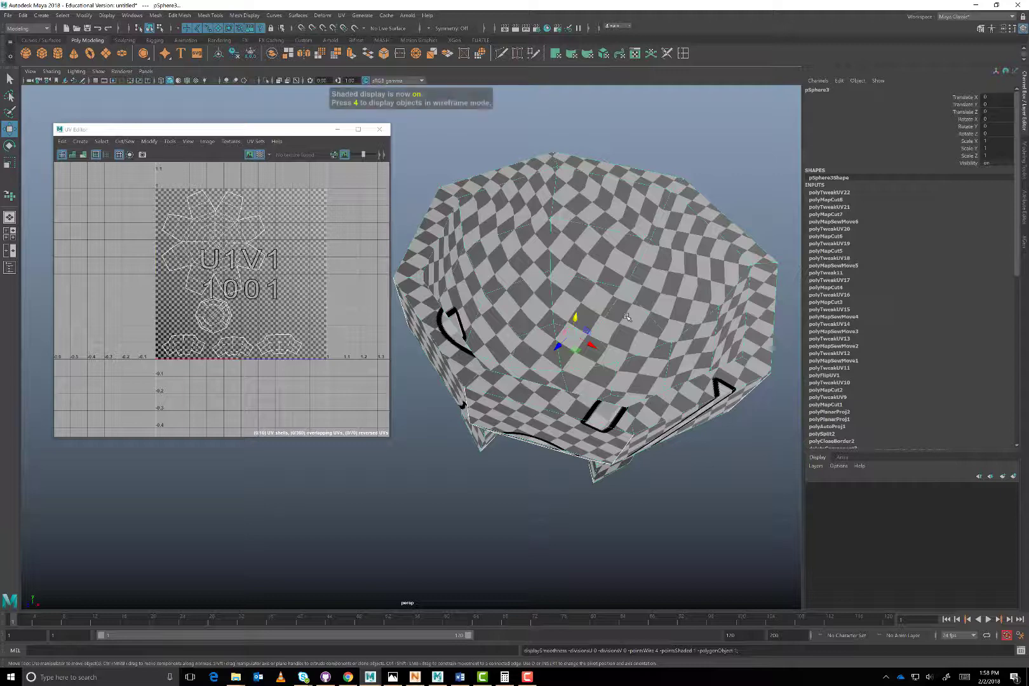
{"action": "left_click", "coordinate": [671, 156]}
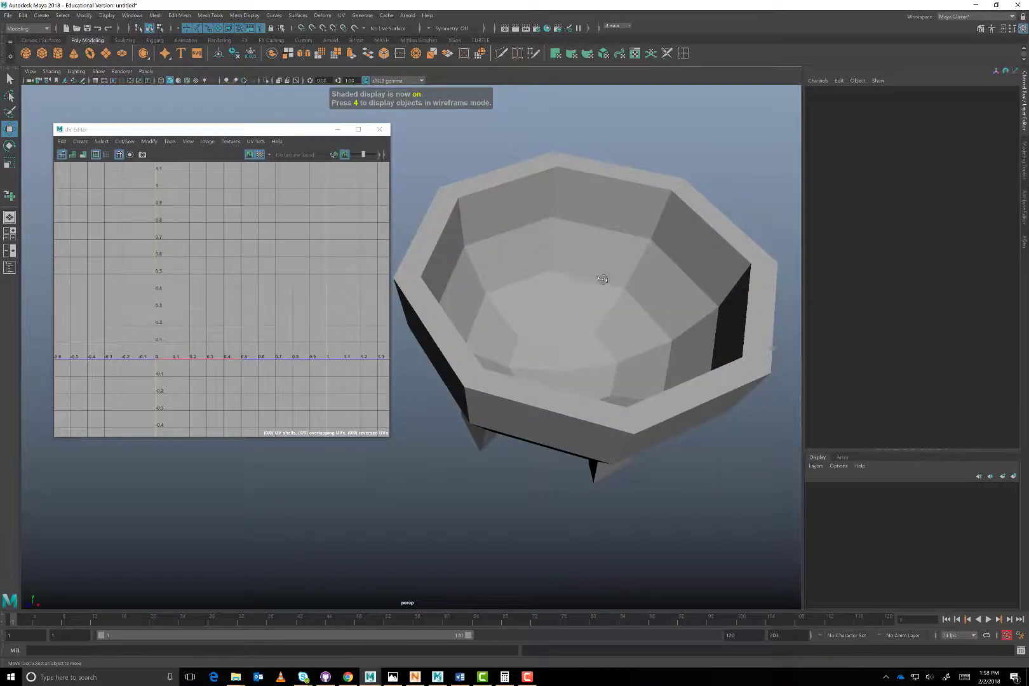
{"action": "left_click_drag", "start_coordinate": [602, 280], "coordinate": [579, 281], "text": "alt"}
{"action": "left_click", "coordinate": [579, 284]}
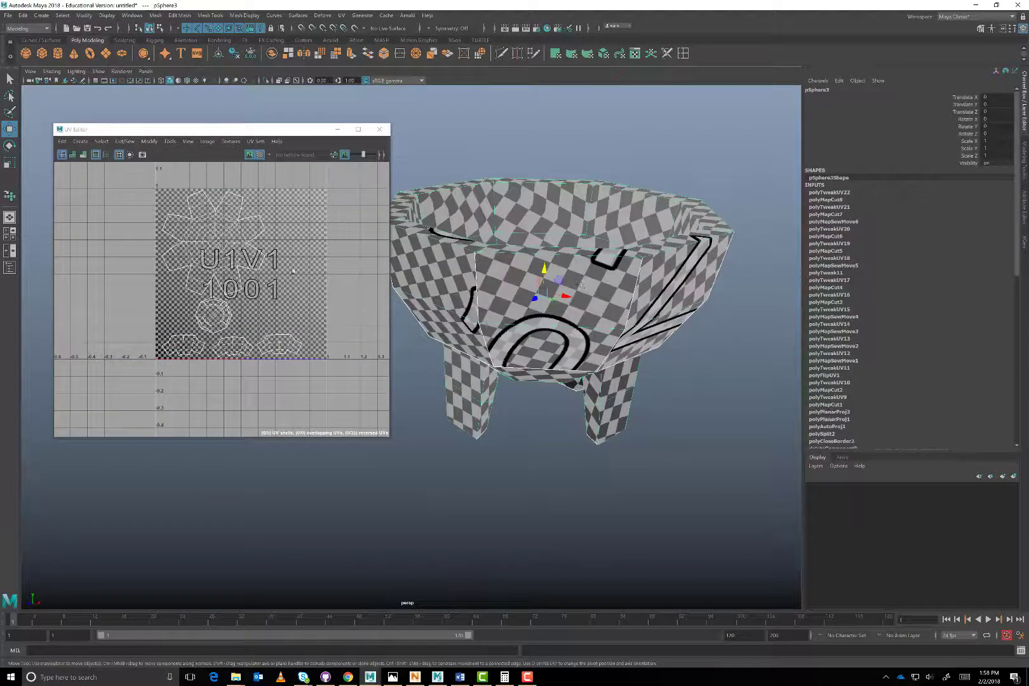
Minimize the UV Editor to clear the perspective view of the checkered bowl
{"action": "left_click_drag", "start_coordinate": [565, 273], "coordinate": [564, 302], "text": "alt"}
{"action": "key", "text": "super"}
{"action": "key", "text": "super"}
{"action": "left_click", "coordinate": [260, 220]}
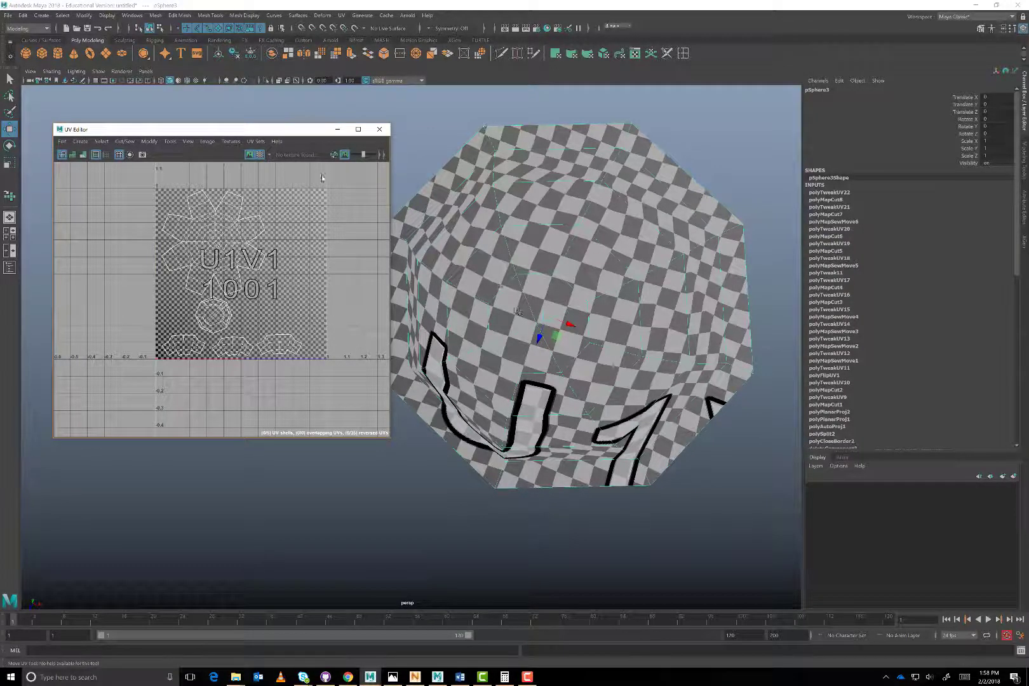
{"action": "left_click", "coordinate": [337, 129]}
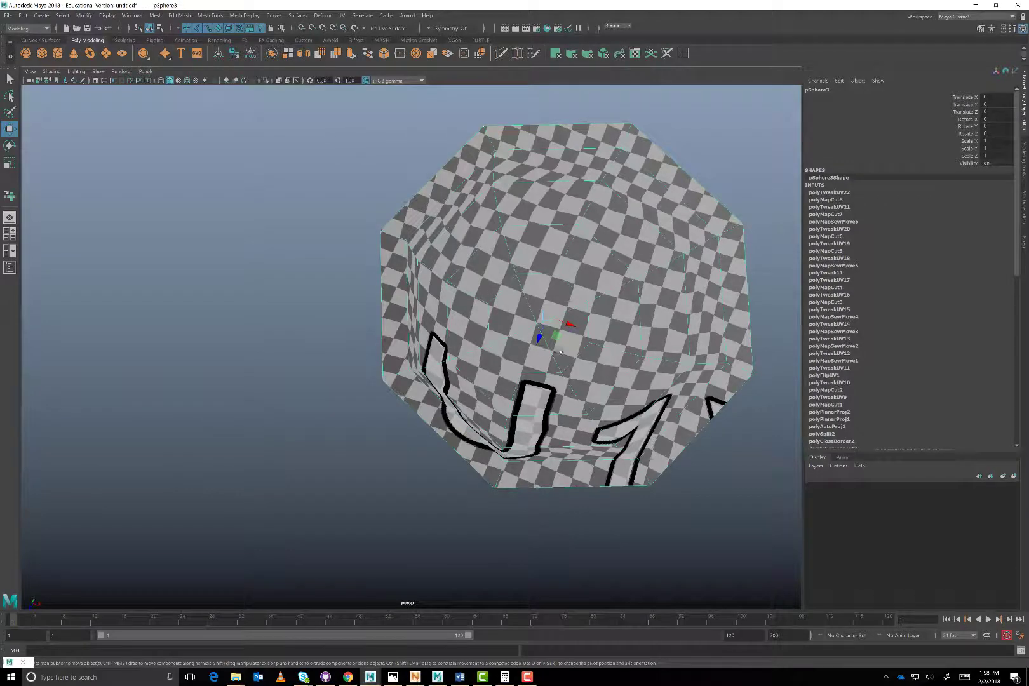
{"action": "left_click_drag", "start_coordinate": [559, 352], "coordinate": [460, 317], "text": "alt"}
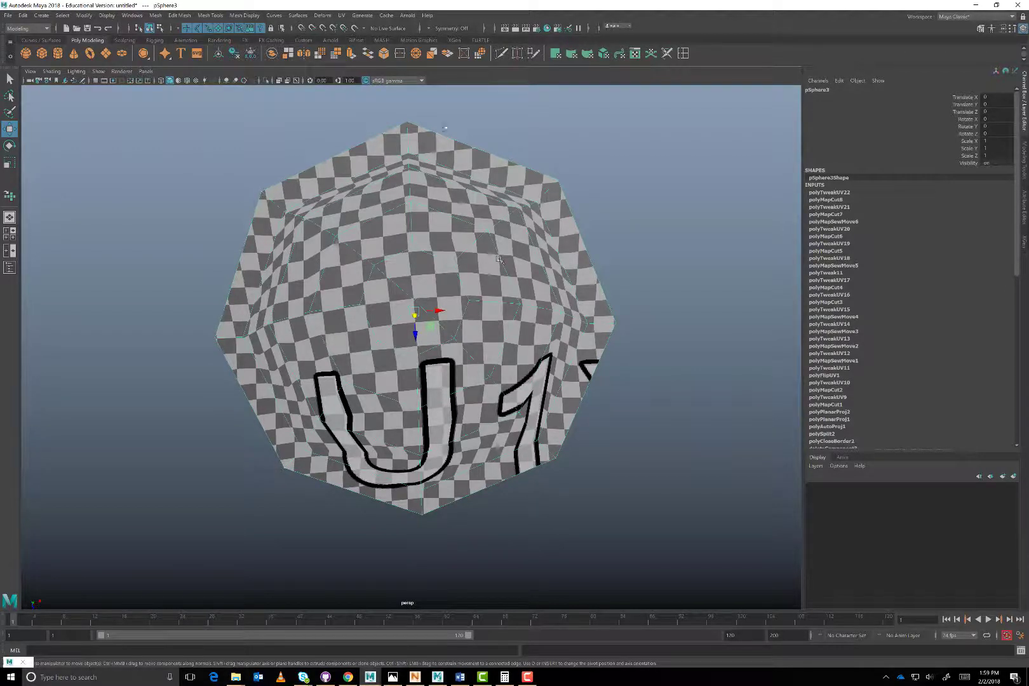
Start a new Maya project named "mexican bowl" in the Project Window
{"action": "left_click", "coordinate": [8, 15]}
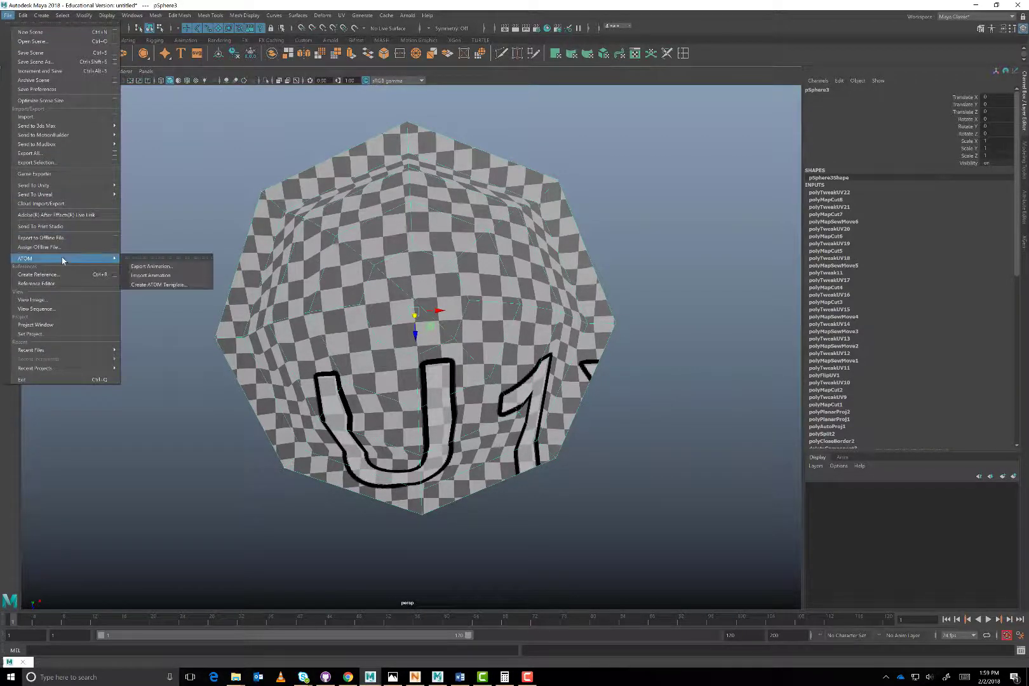
{"action": "left_click", "coordinate": [47, 325]}
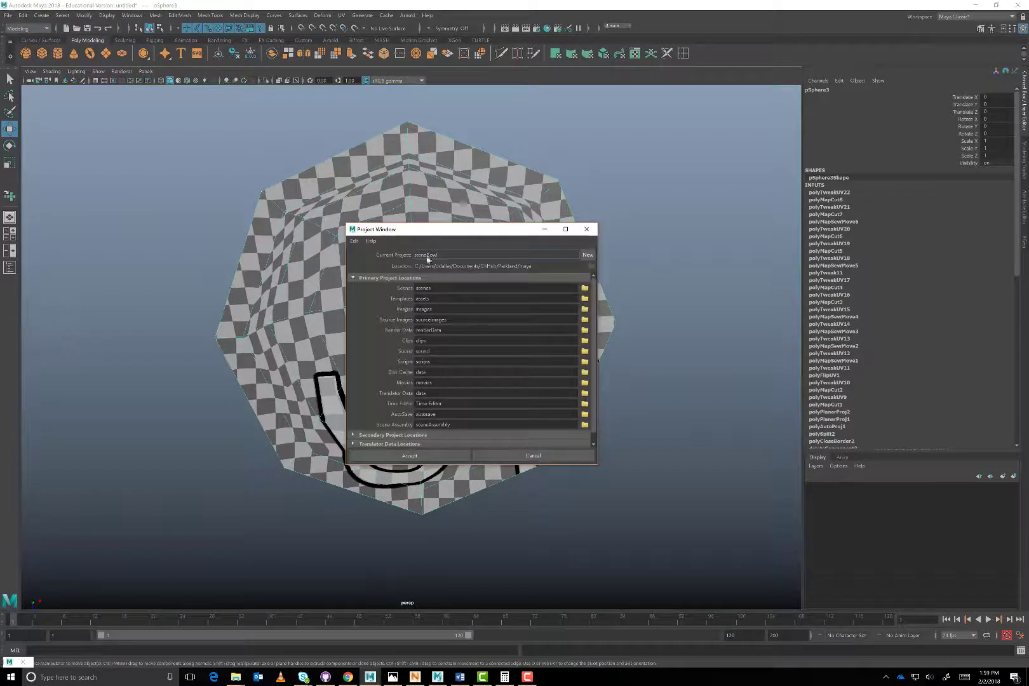
{"action": "left_click", "coordinate": [588, 255]}
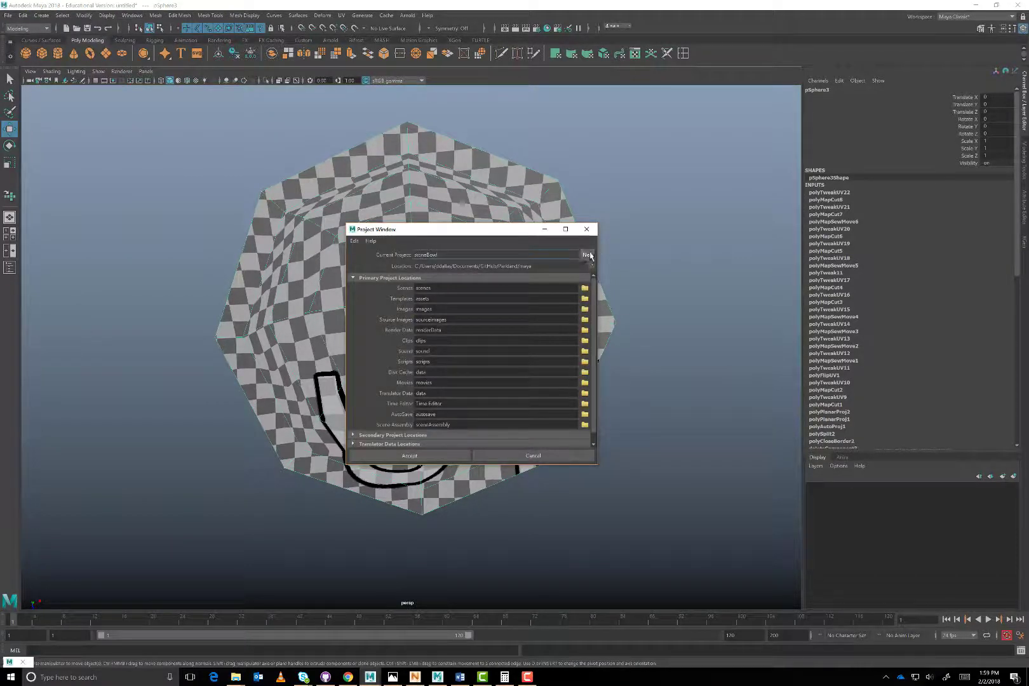
{"action": "double_click", "coordinate": [451, 254]}
{"action": "type", "text": "mexican bowl"}
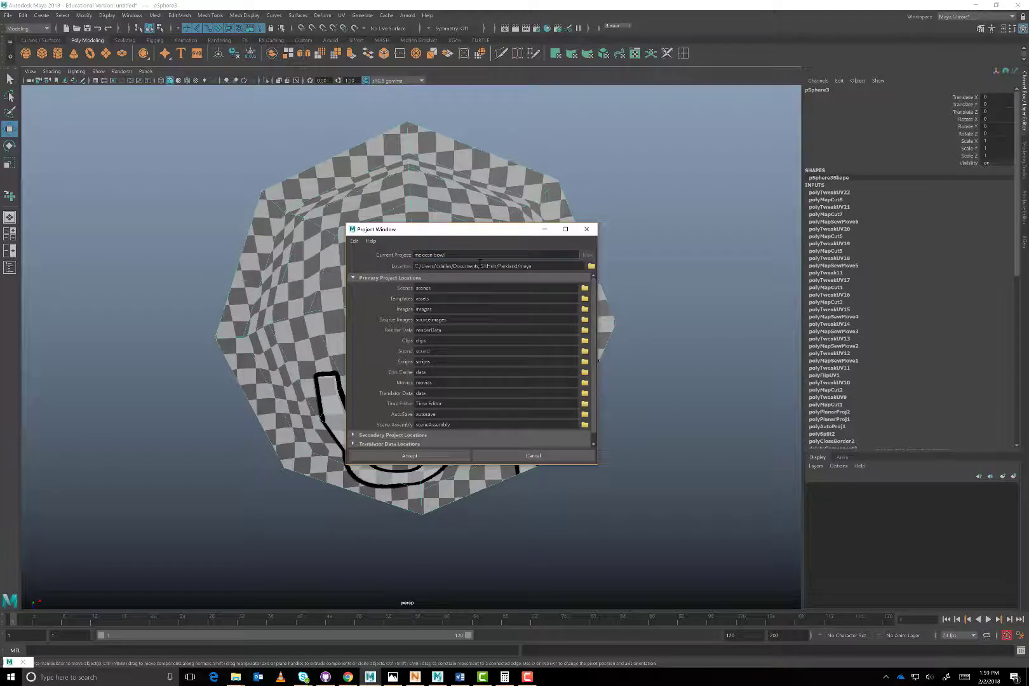
Set the new project's location to the GitHub/Parkland/maya folder and accept the project settings
{"action": "left_click", "coordinate": [592, 266]}
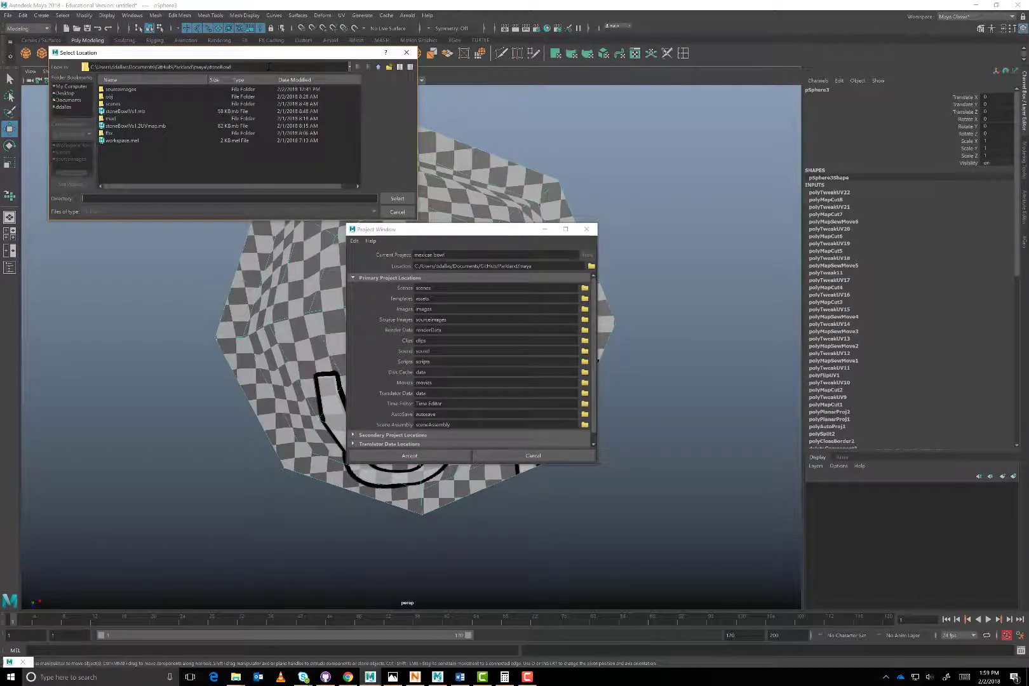
{"action": "left_click", "coordinate": [378, 68]}
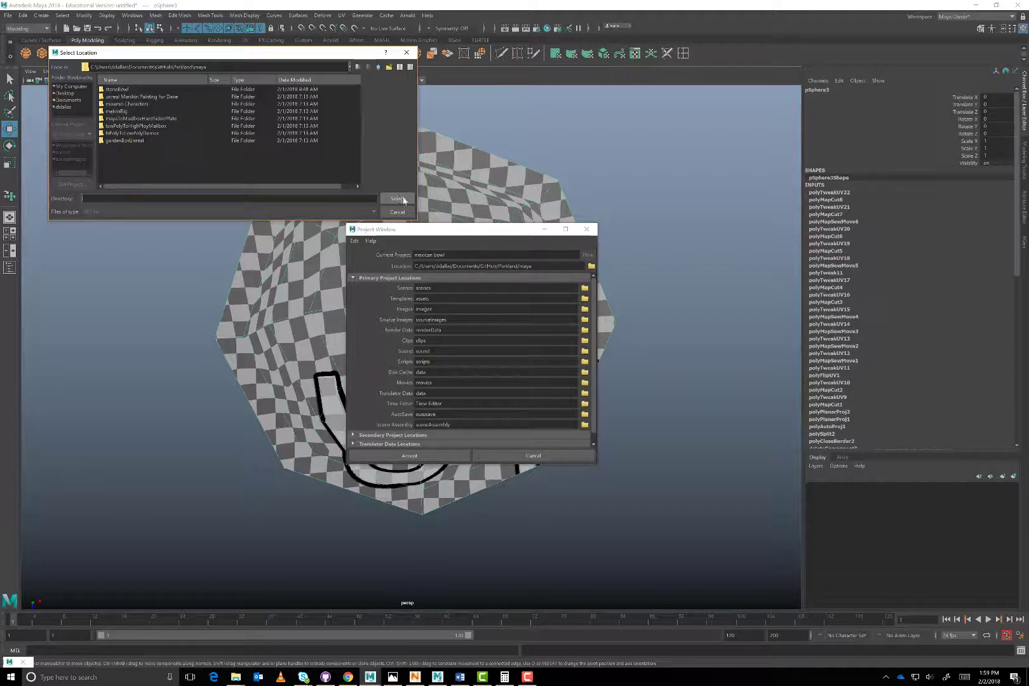
{"action": "left_click", "coordinate": [404, 199]}
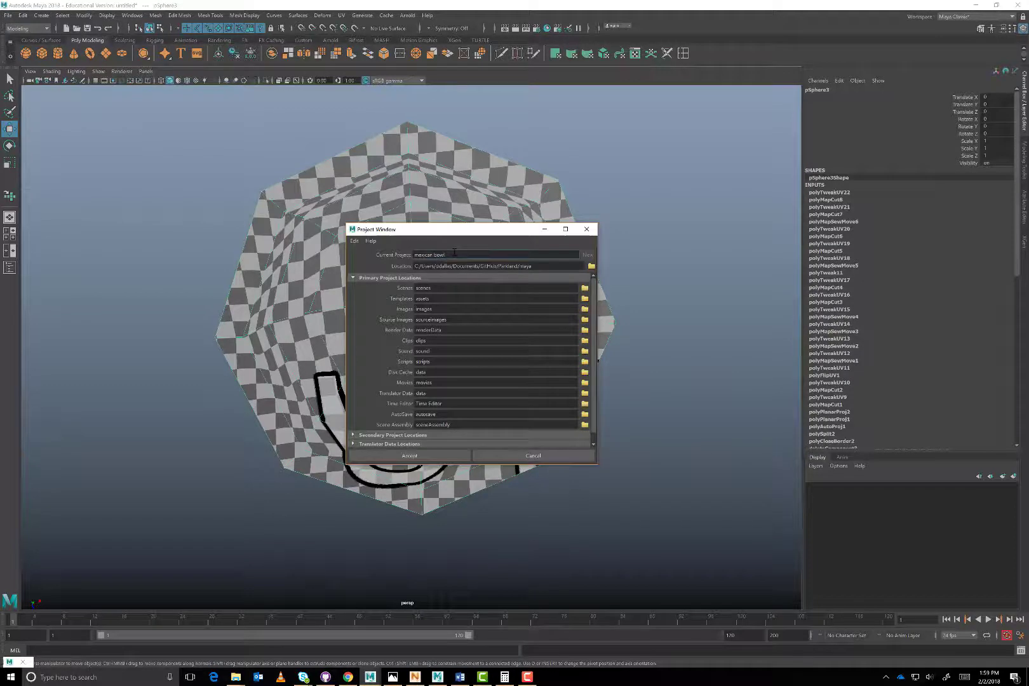
{"action": "left_click", "coordinate": [427, 456]}
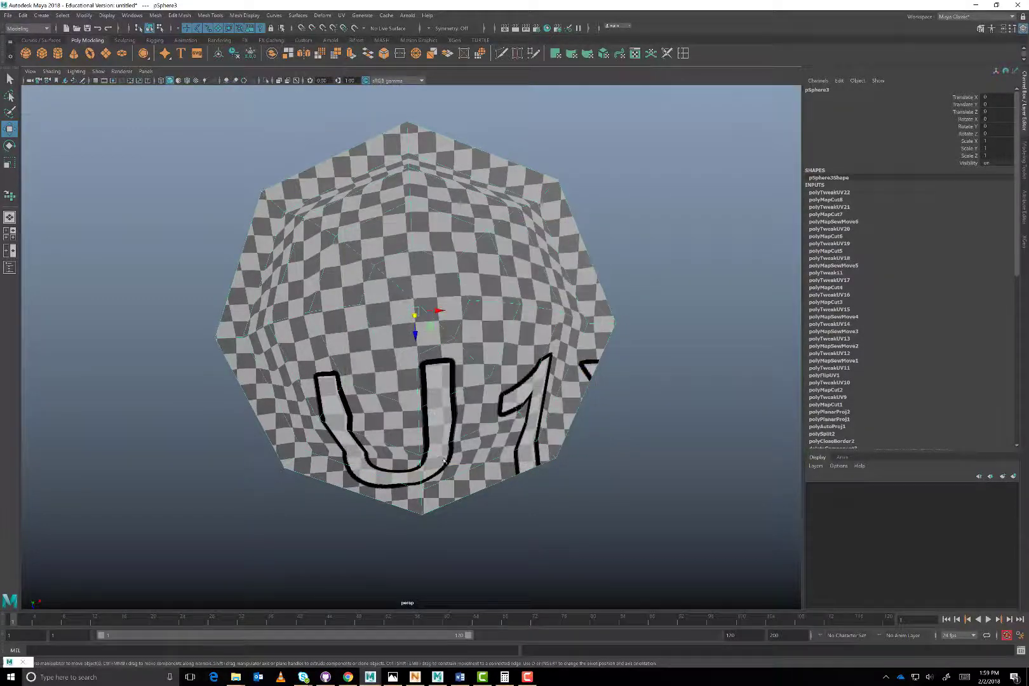
Save the scene as mexicanBowlVs1 in Maya Binary format in the mexican bowl project's scenes folder
{"action": "left_click", "coordinate": [87, 28]}
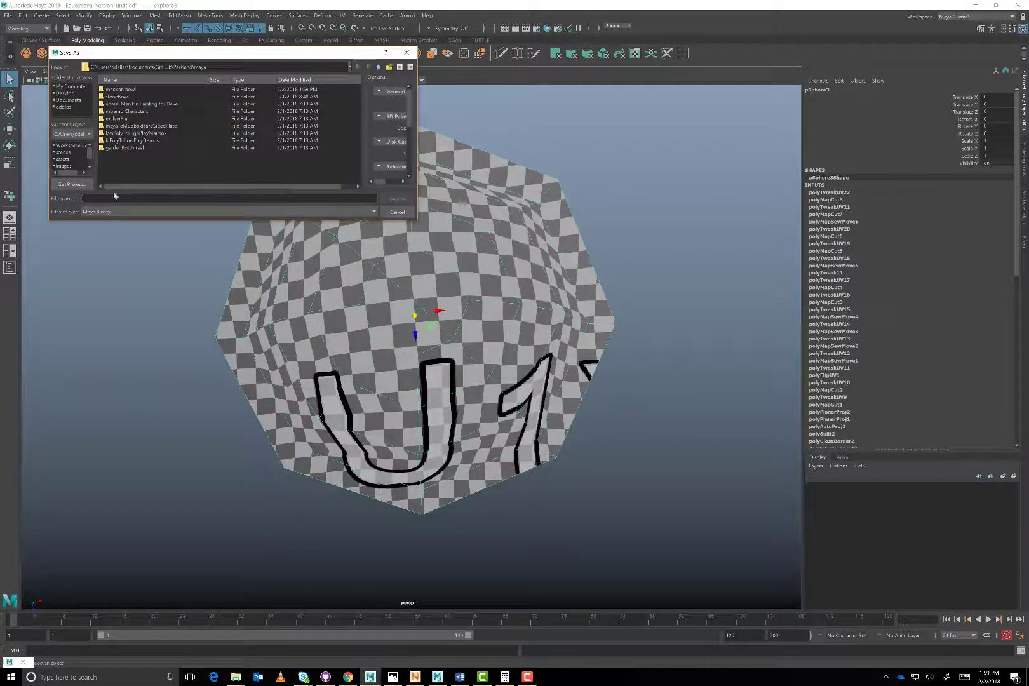
{"action": "double_click", "coordinate": [136, 89]}
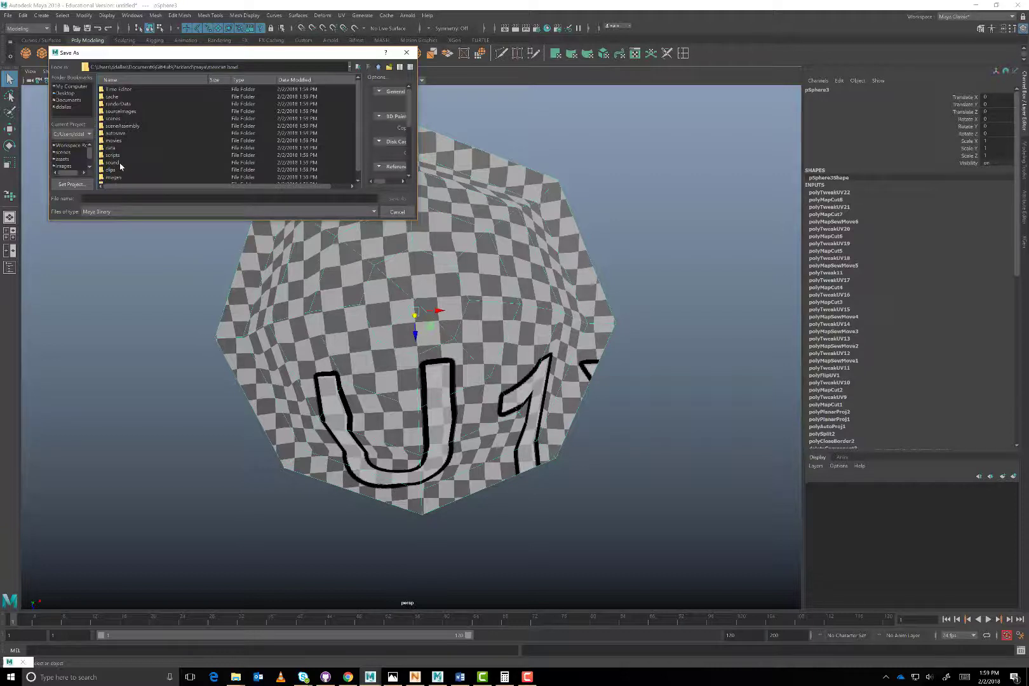
{"action": "double_click", "coordinate": [114, 119]}
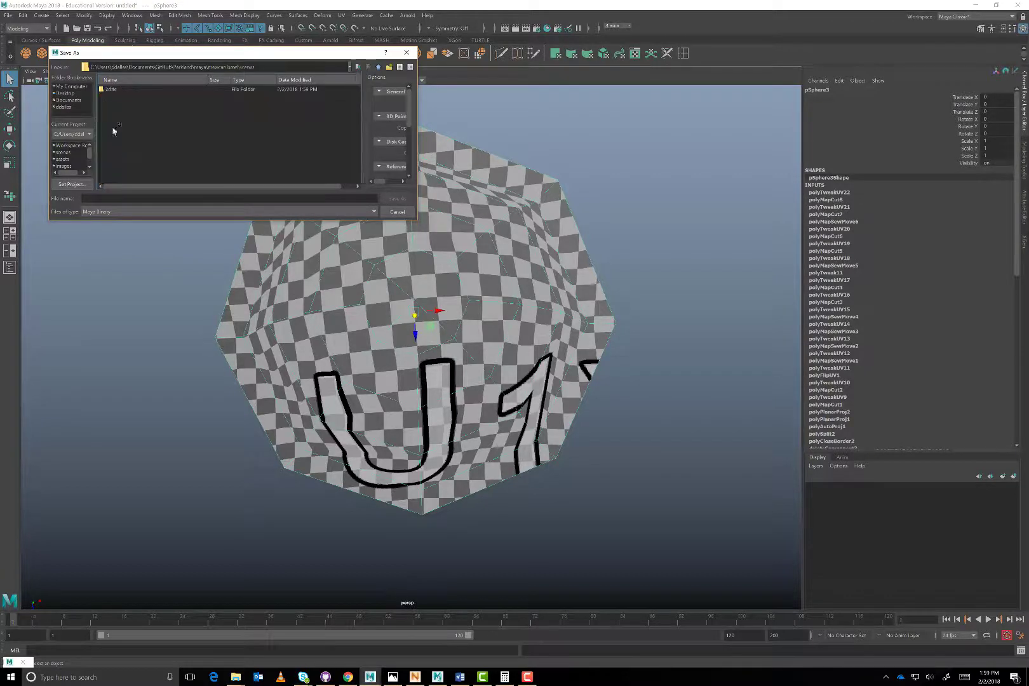
{"action": "left_click", "coordinate": [103, 198]}
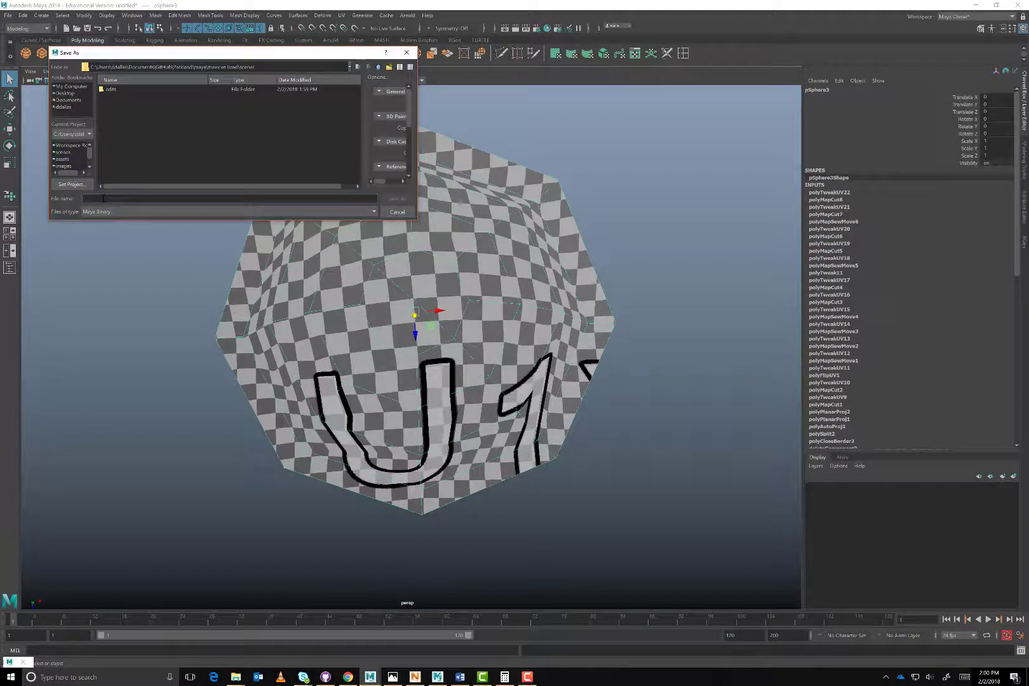
{"action": "type", "text": "mexicanBowlVs1"}
{"action": "left_click", "coordinate": [399, 199]}
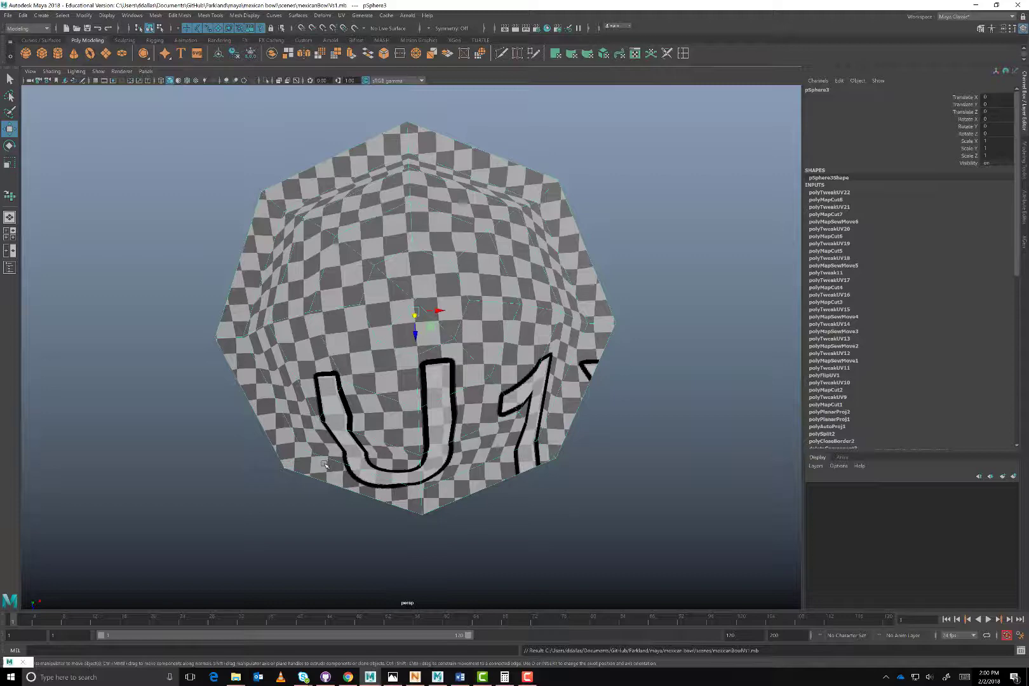
Switch to File Explorer and inspect the mexican bowl project folder, including its scenes subfolder
{"action": "mouse_move", "coordinate": [237, 673]}
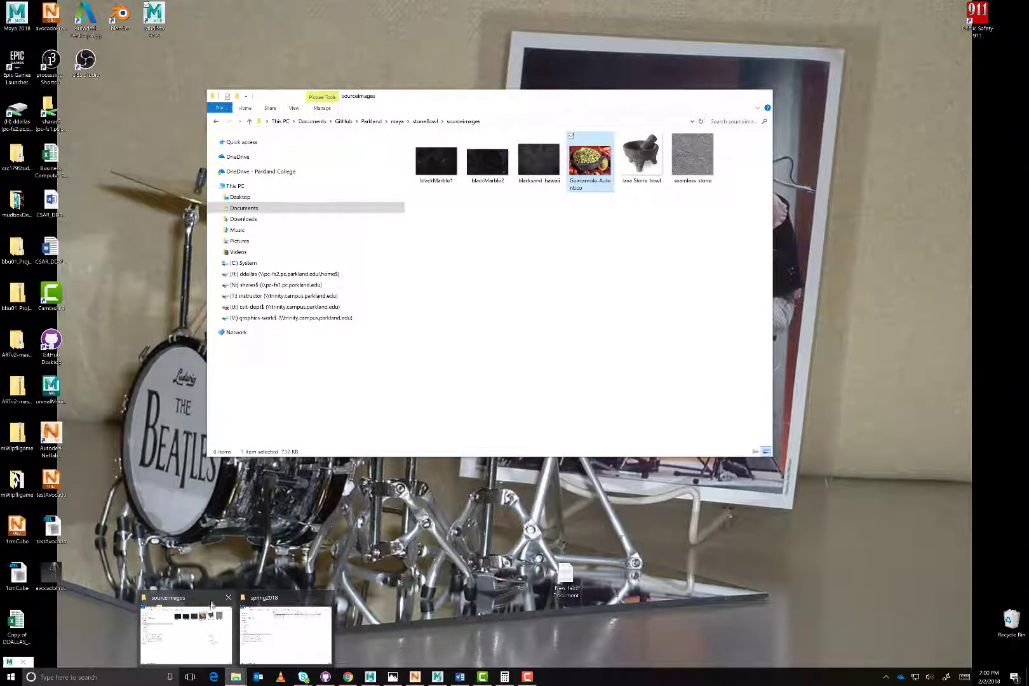
{"action": "left_click", "coordinate": [206, 610]}
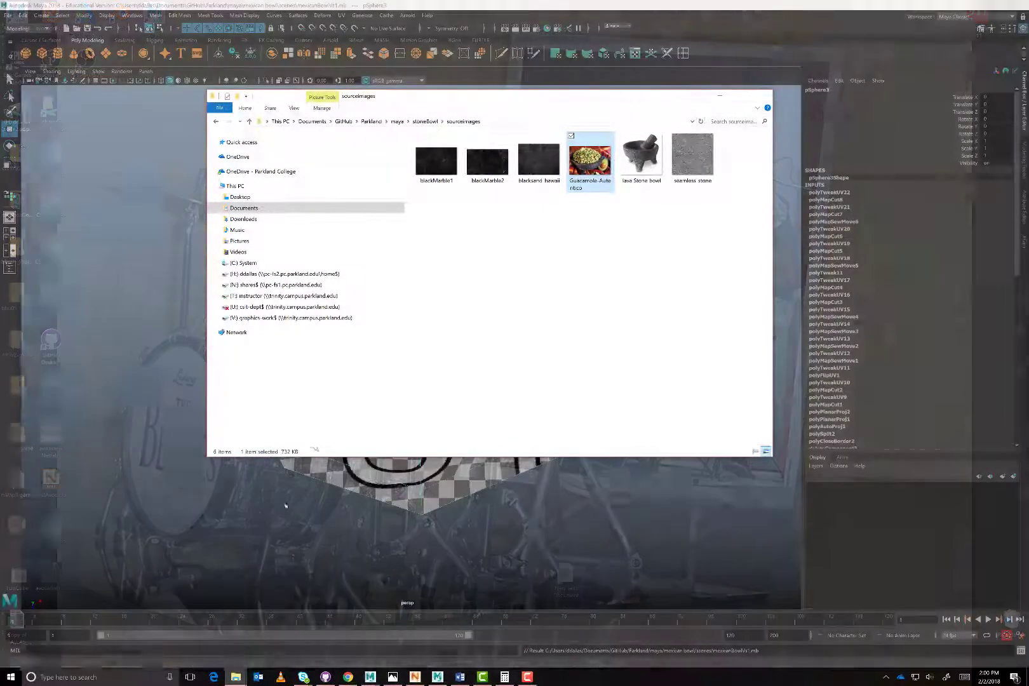
{"action": "left_click", "coordinate": [397, 121]}
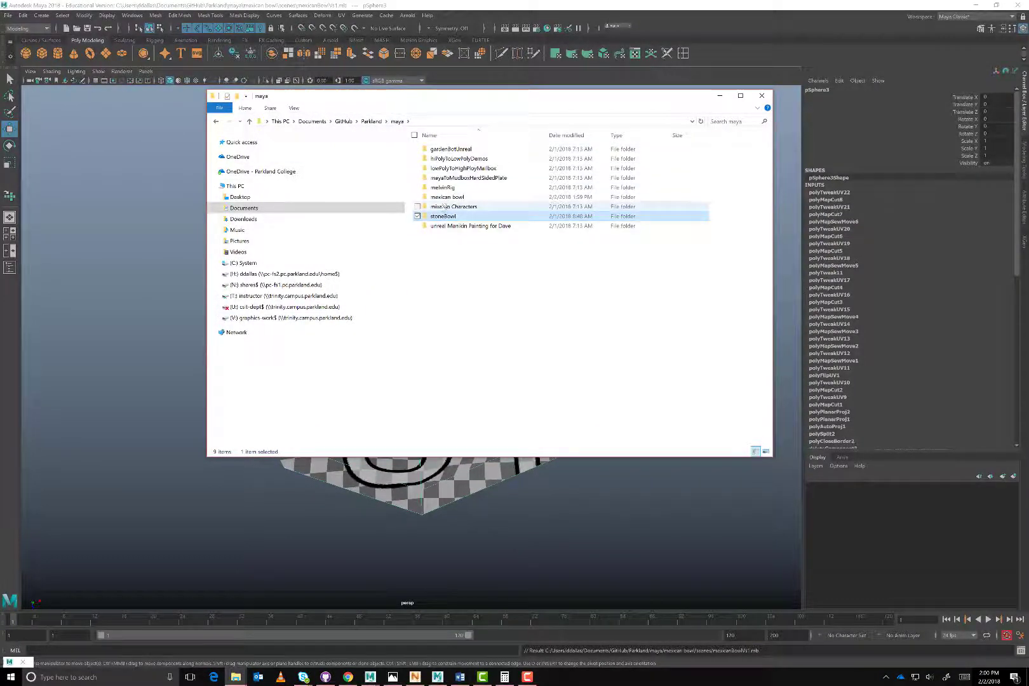
{"action": "double_click", "coordinate": [445, 198]}
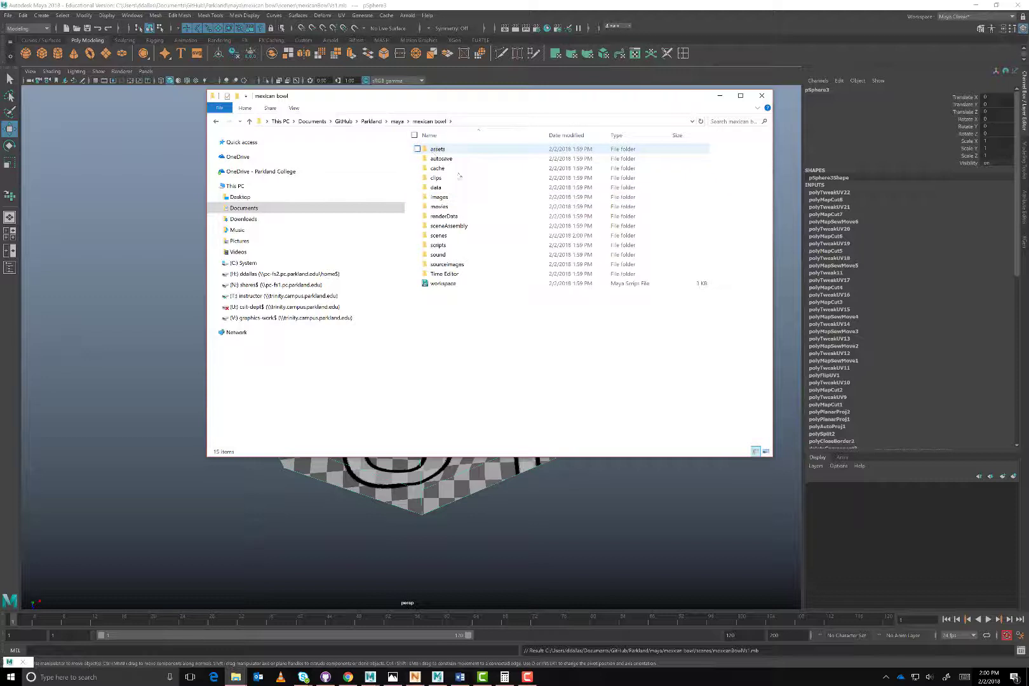
{"action": "double_click", "coordinate": [438, 235]}
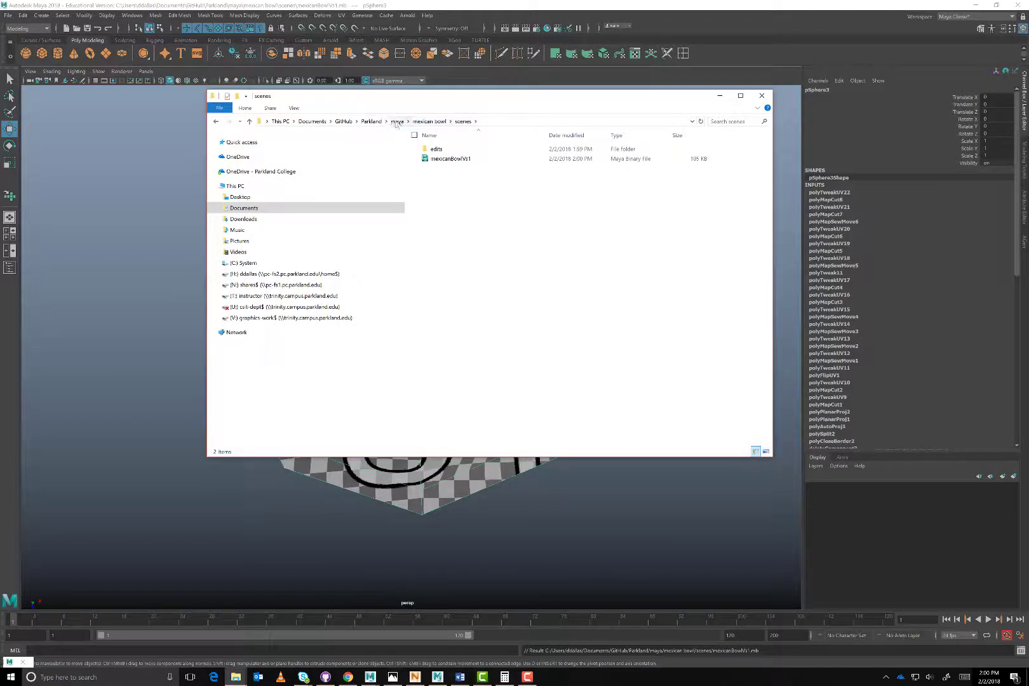
{"action": "left_click", "coordinate": [429, 122]}
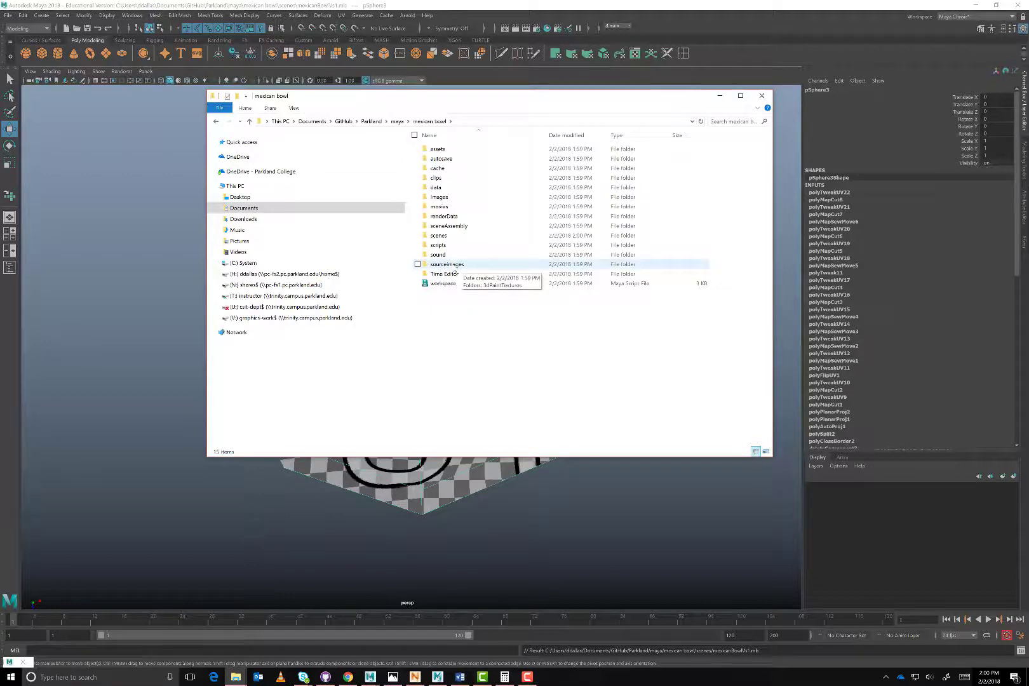
Switch to Photos and review the bowl references and the stone, sand and marble textures, then minimize both Photos and File Explorer
{"action": "left_click", "coordinate": [392, 679]}
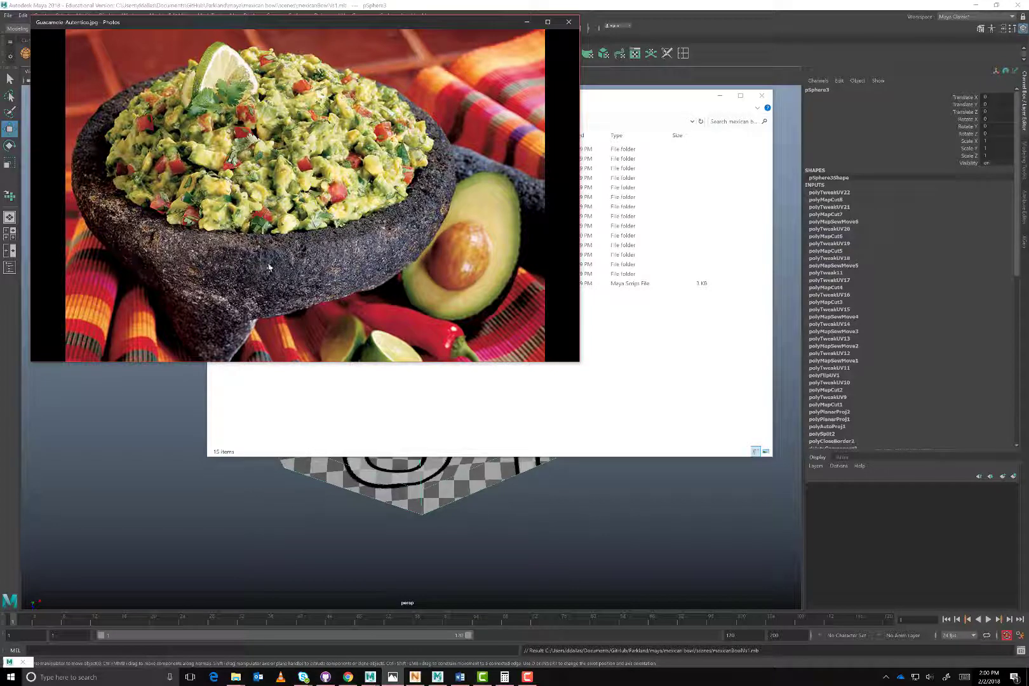
{"action": "key", "text": "Right"}
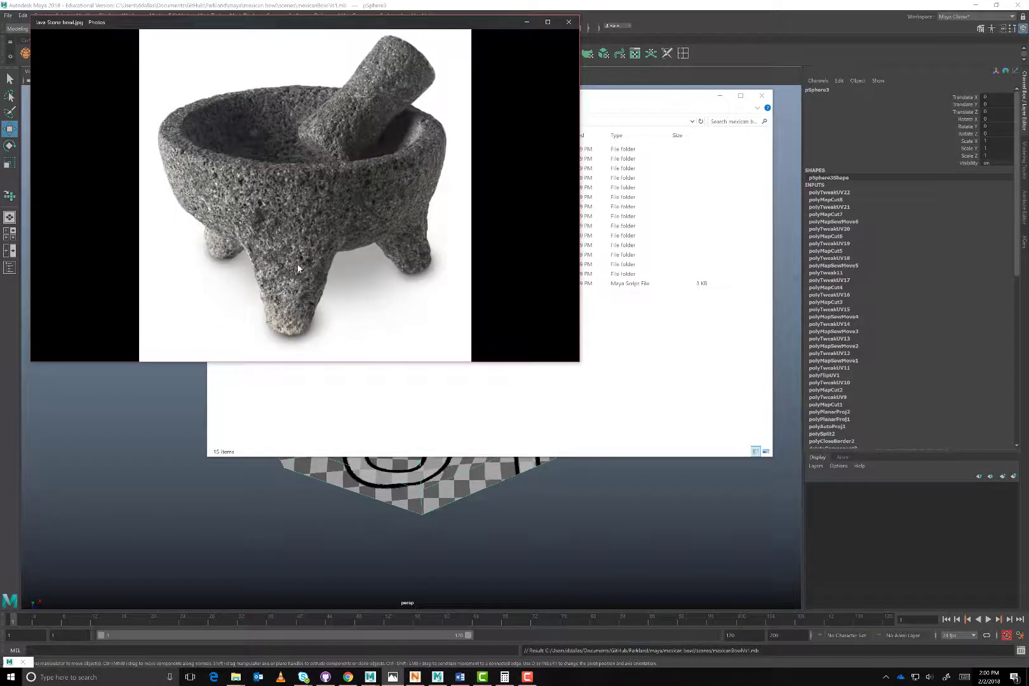
{"action": "key", "text": "Right"}
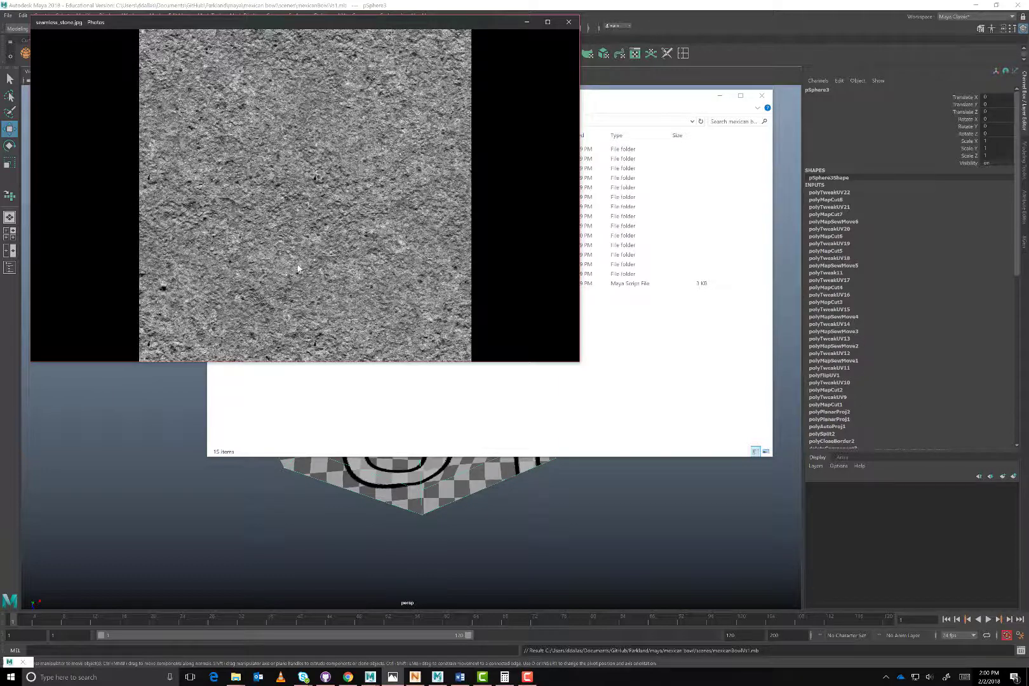
{"action": "key", "text": "Left"}
{"action": "key", "text": "Left"}
{"action": "key", "text": "Left"}
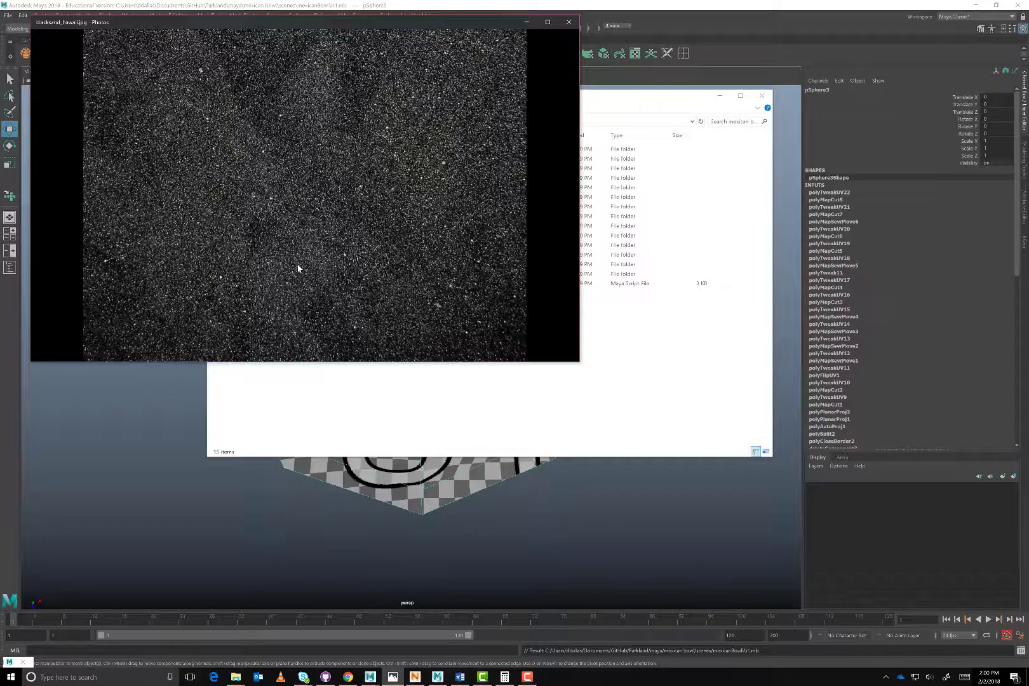
{"action": "key", "text": "Left"}
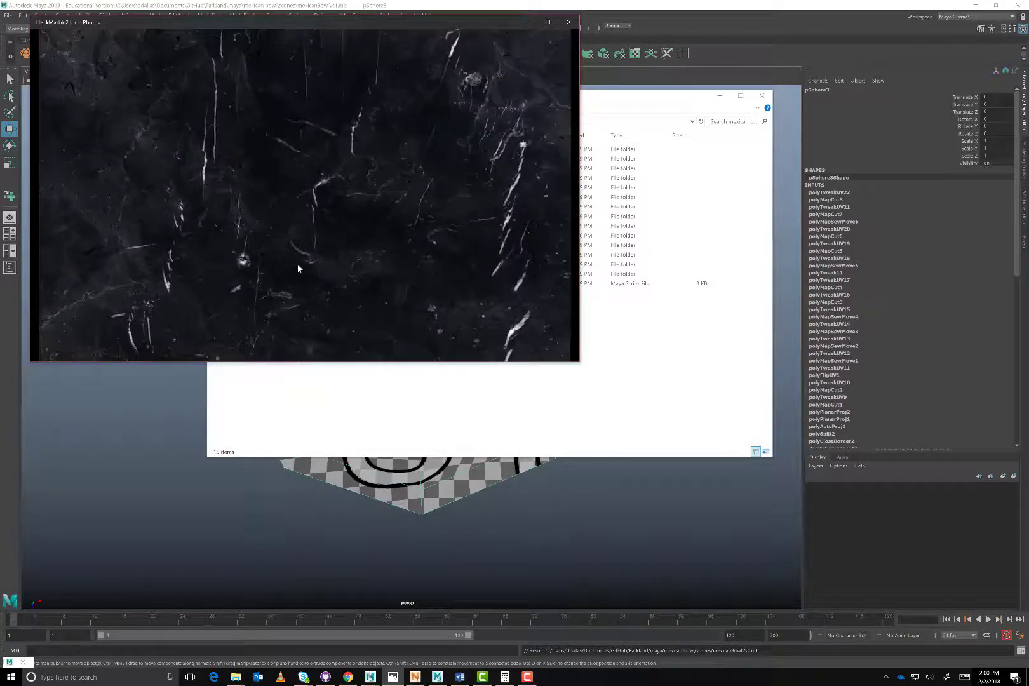
{"action": "key", "text": "Left"}
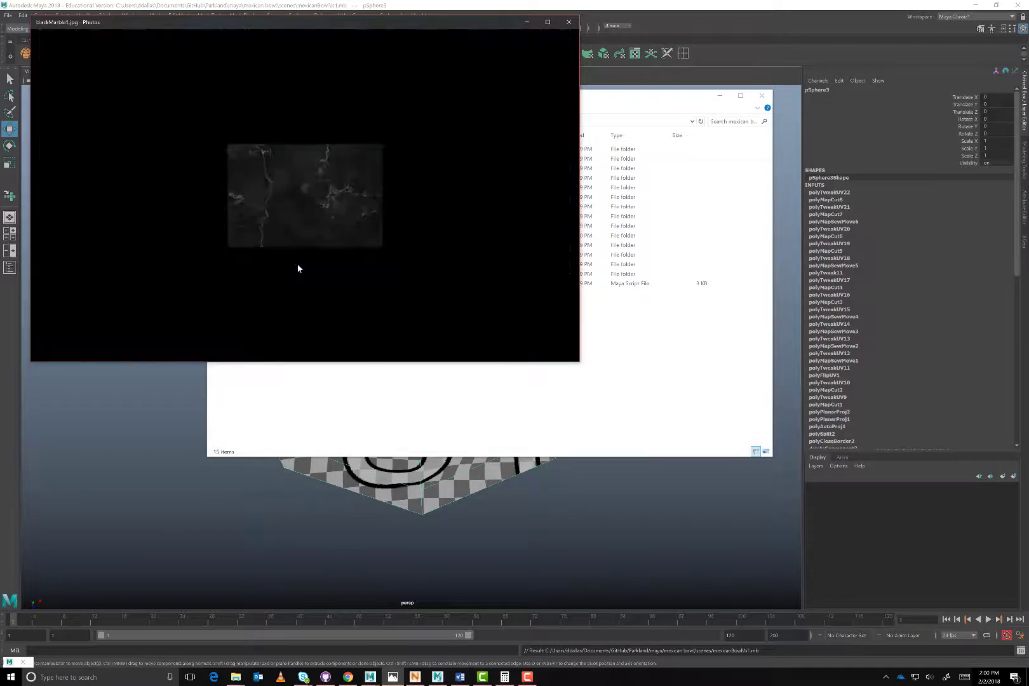
{"action": "key", "text": "Right"}
{"action": "key", "text": "Right"}
{"action": "key", "text": "Right"}
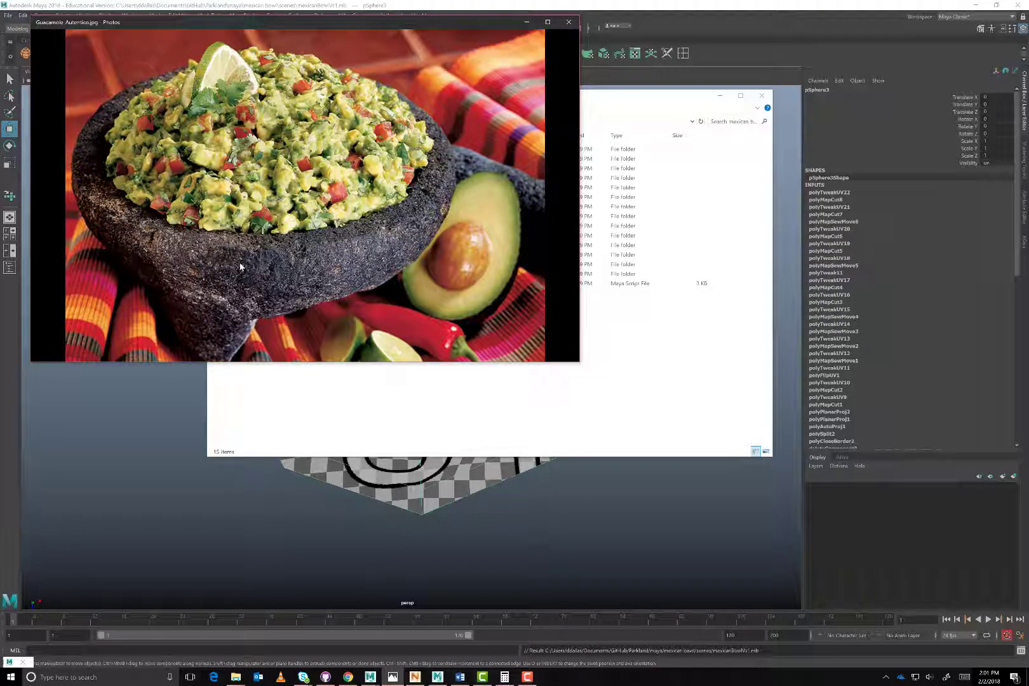
{"action": "left_click", "coordinate": [526, 24]}
{"action": "left_click", "coordinate": [719, 96]}
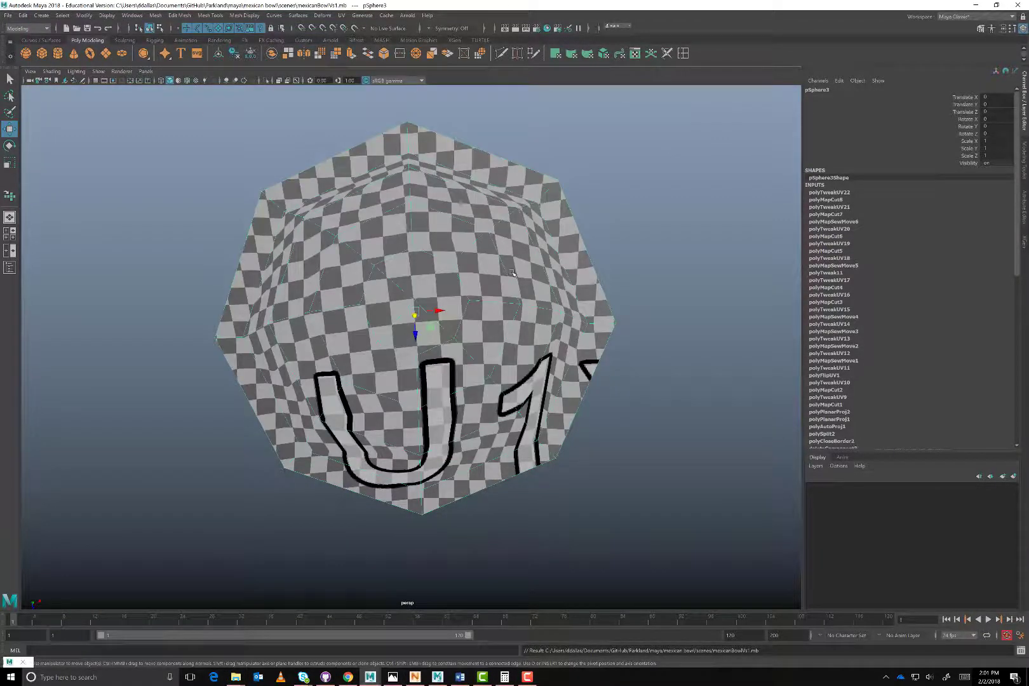
{"action": "left_click_drag", "start_coordinate": [510, 276], "coordinate": [476, 166], "text": "alt"}
{"action": "left_click_drag", "start_coordinate": [476, 254], "coordinate": [454, 267], "text": "alt"}
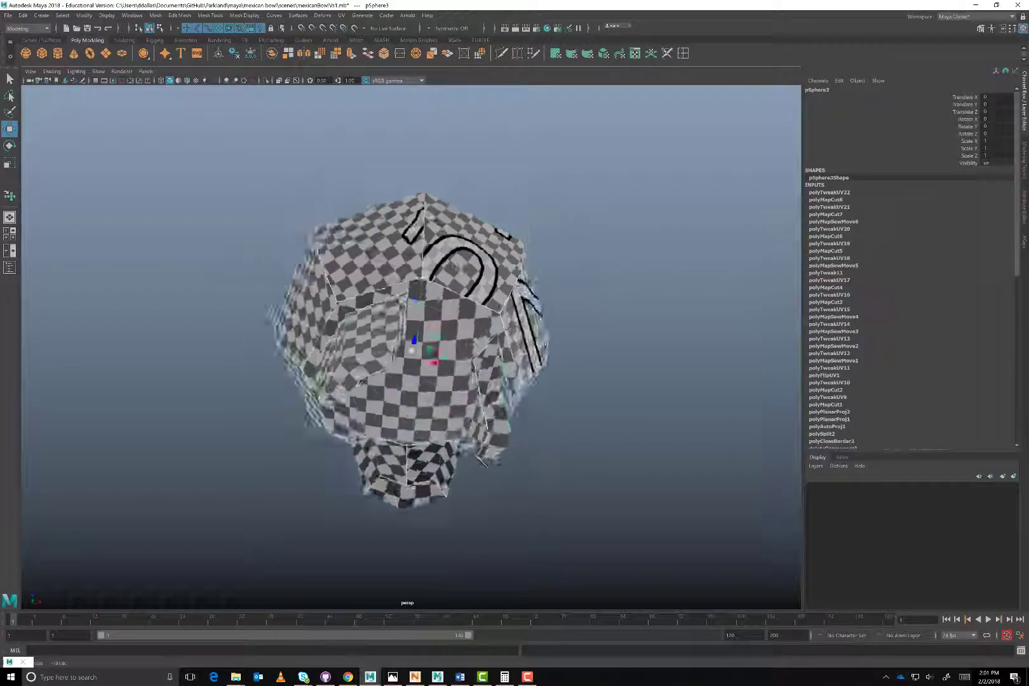
{"action": "left_click_drag", "start_coordinate": [483, 462], "coordinate": [471, 363], "text": "alt"}
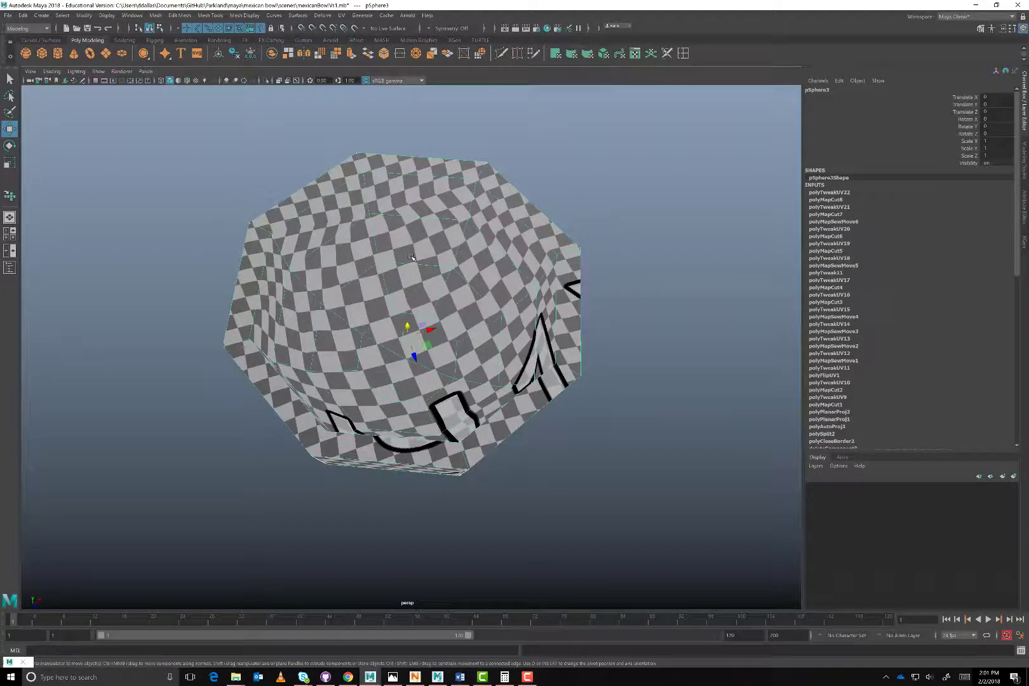
Switch to File Explorer and create a folder named obj inside the mexican bowl project's scenes folder
{"action": "left_click", "coordinate": [236, 676]}
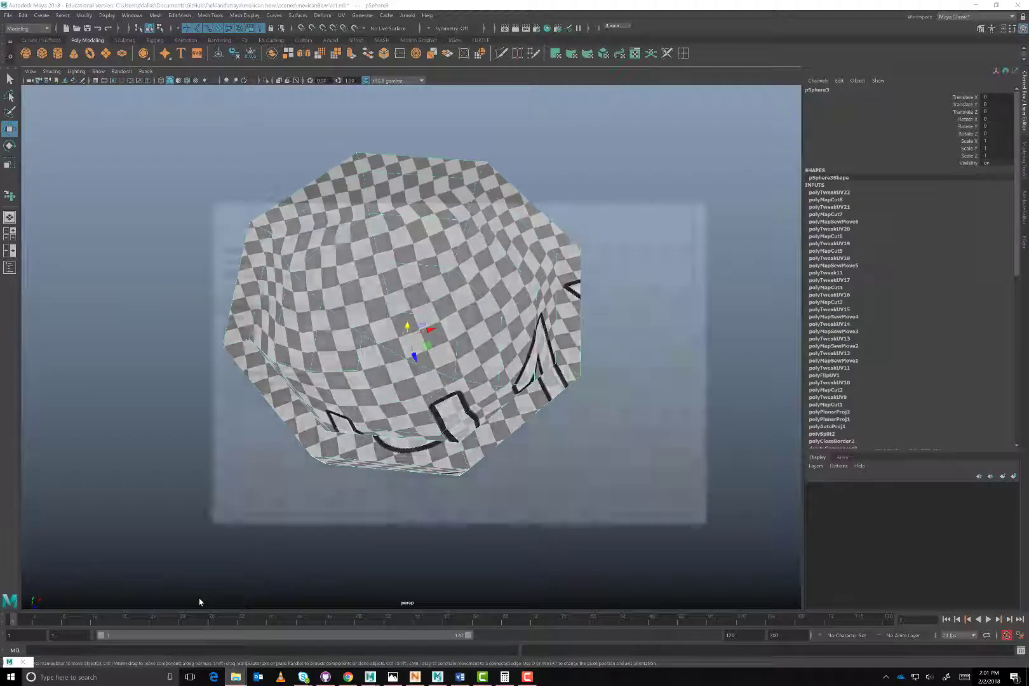
{"action": "left_click", "coordinate": [199, 613]}
{"action": "double_click", "coordinate": [438, 236]}
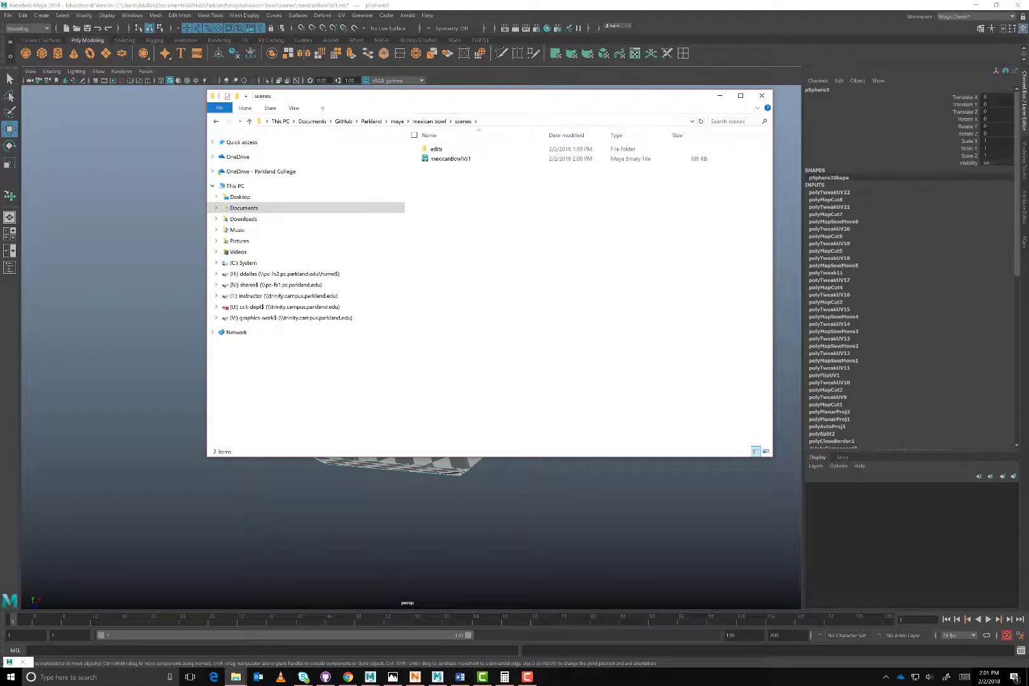
{"action": "right_click", "coordinate": [467, 183]}
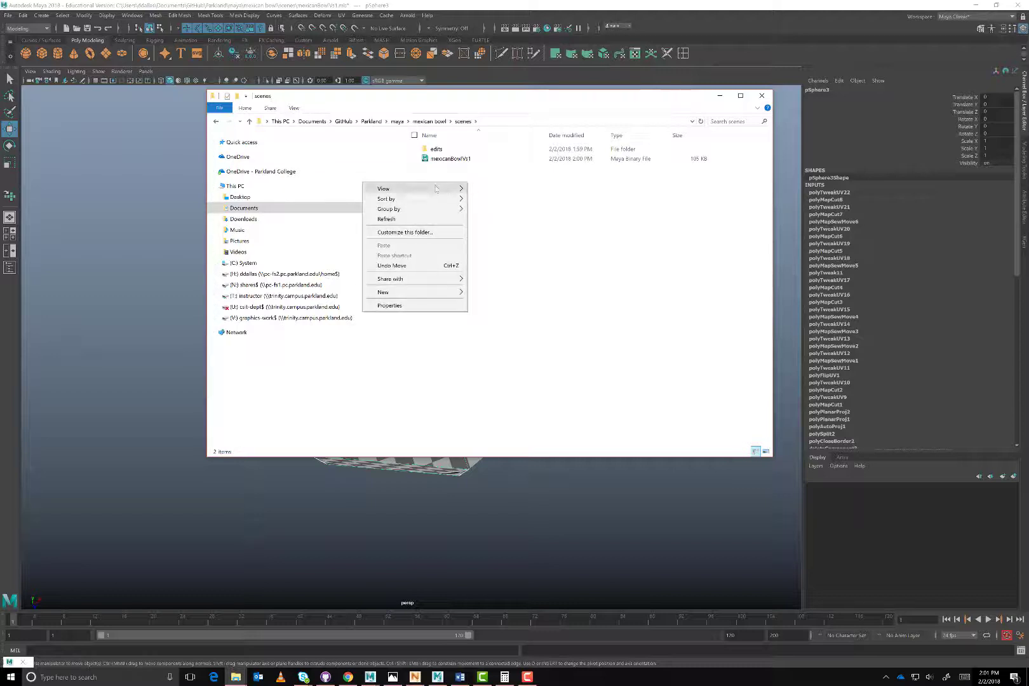
{"action": "mouse_move", "coordinate": [434, 188]}
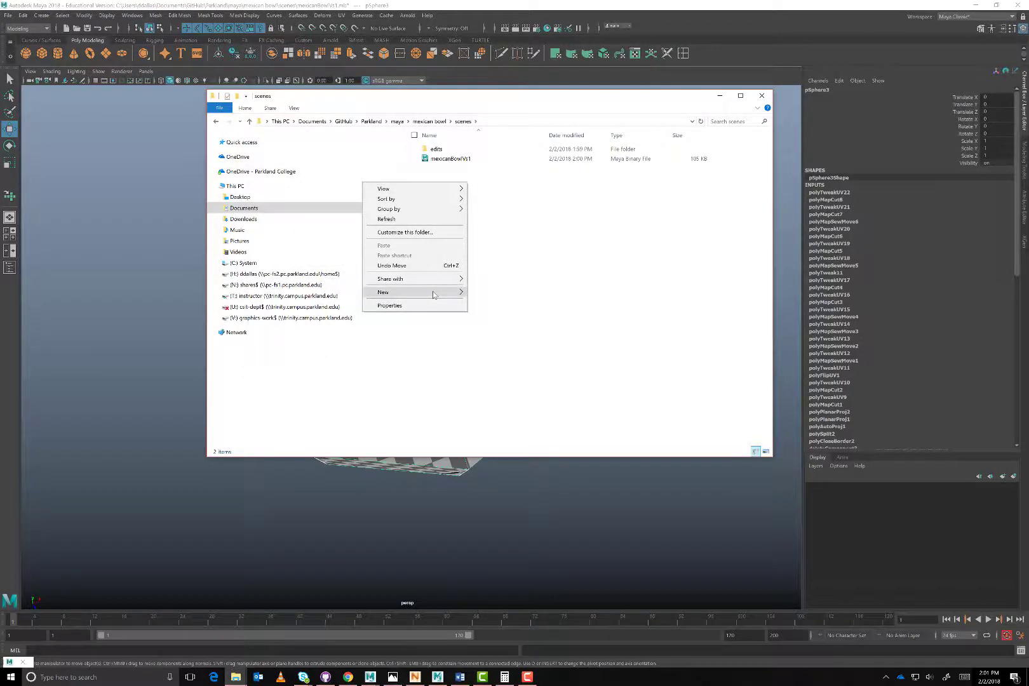
{"action": "mouse_move", "coordinate": [434, 295]}
{"action": "left_click", "coordinate": [321, 294]}
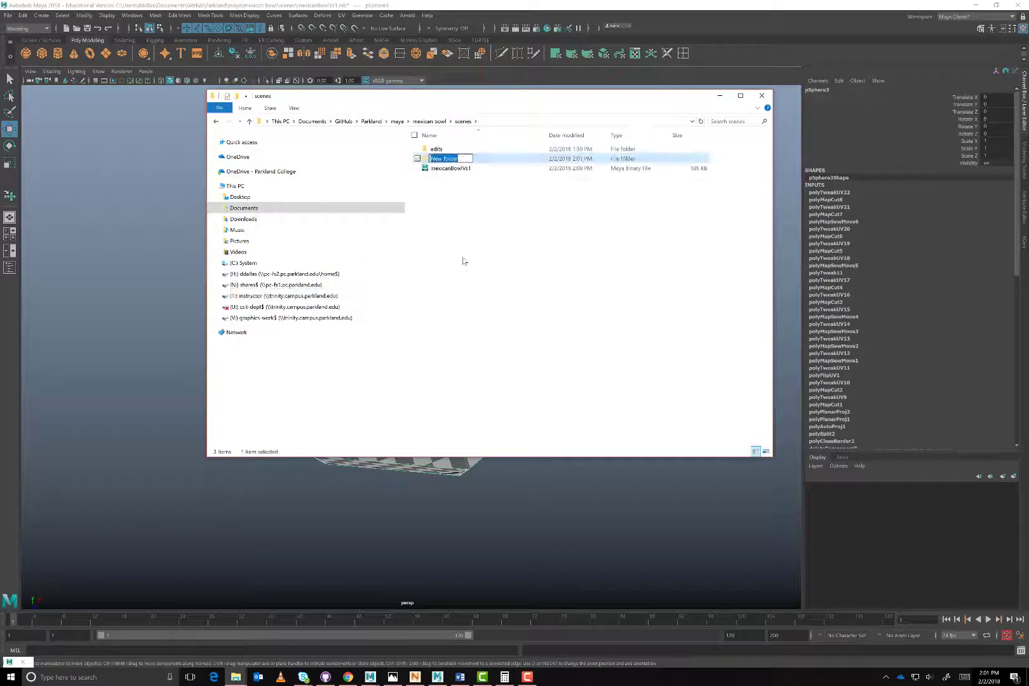
{"action": "type", "text": "obj"}
{"action": "key", "text": "Return"}
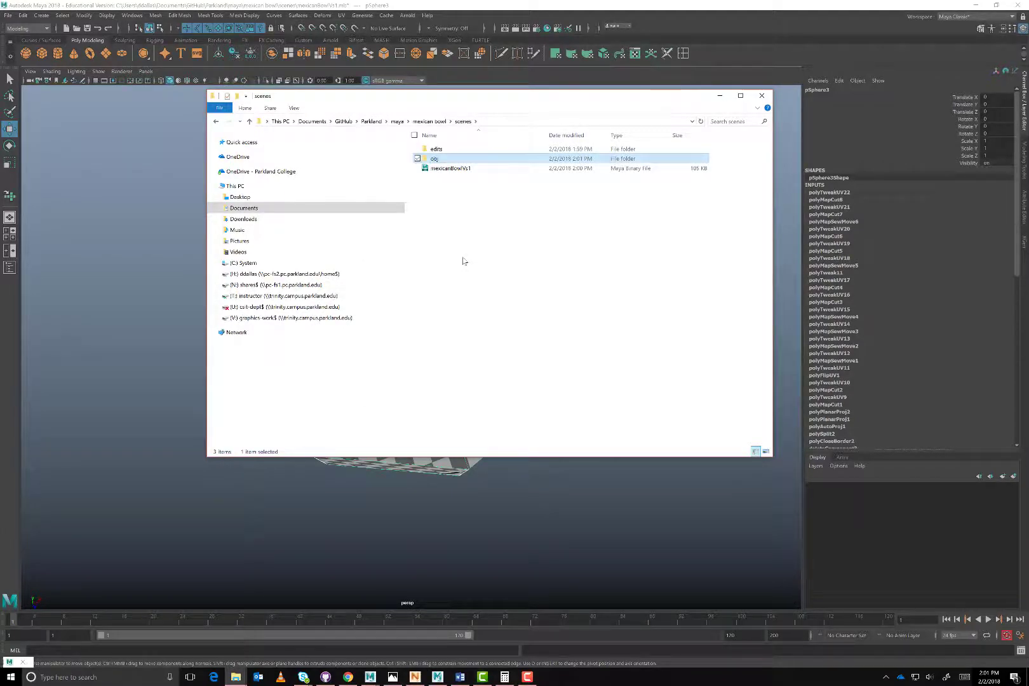
Create another folder named fbx inside the scenes folder
{"action": "left_click", "coordinate": [418, 274]}
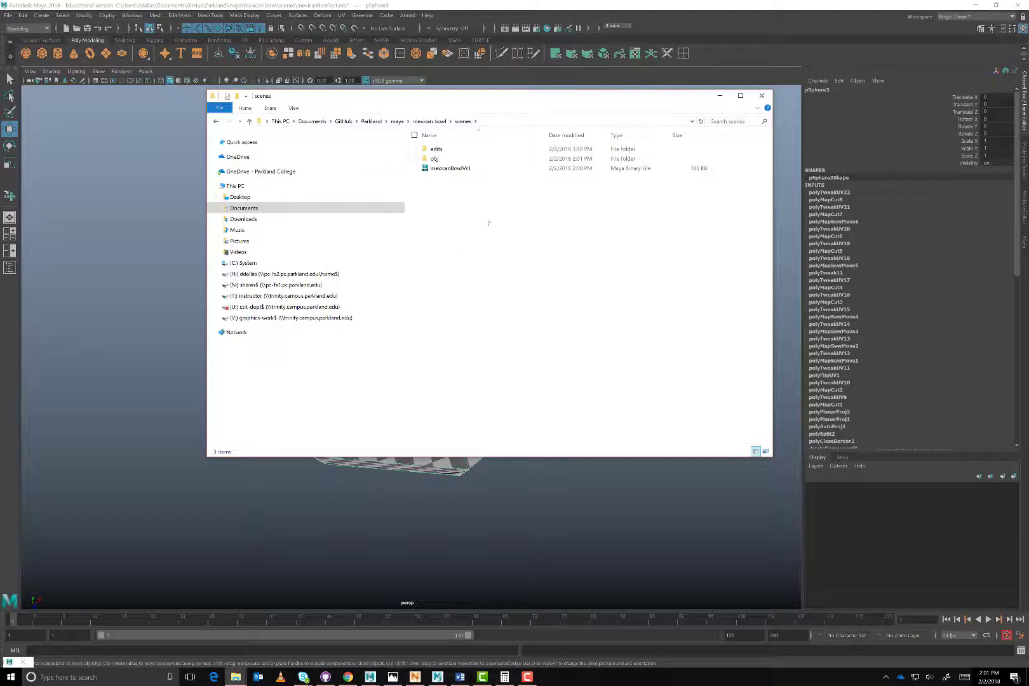
{"action": "right_click", "coordinate": [437, 190]}
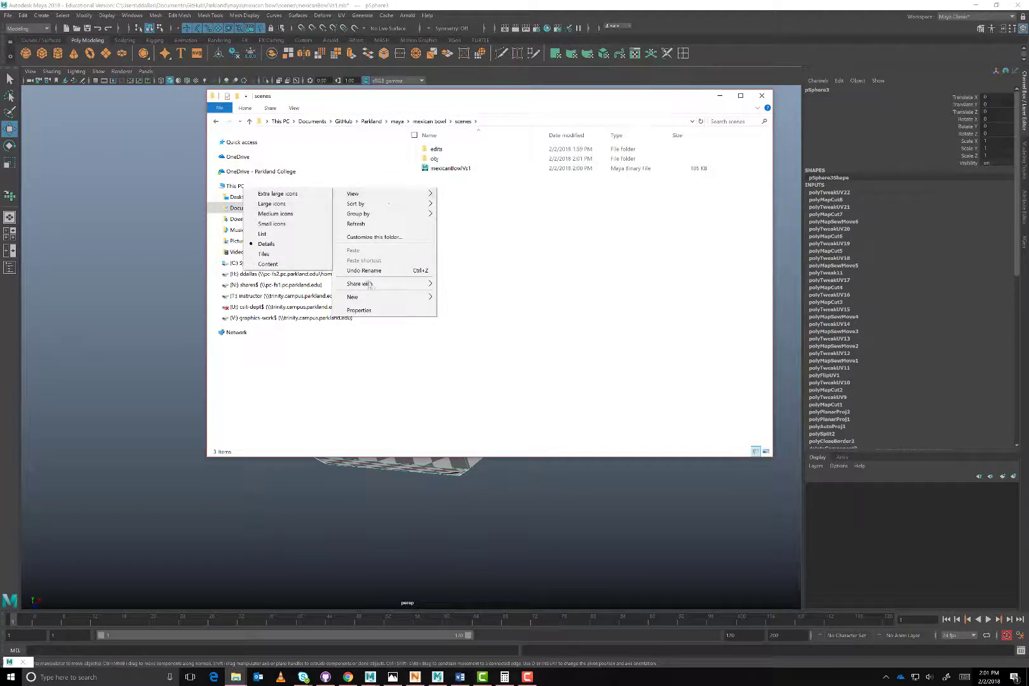
{"action": "mouse_move", "coordinate": [369, 297]}
{"action": "left_click", "coordinate": [299, 299]}
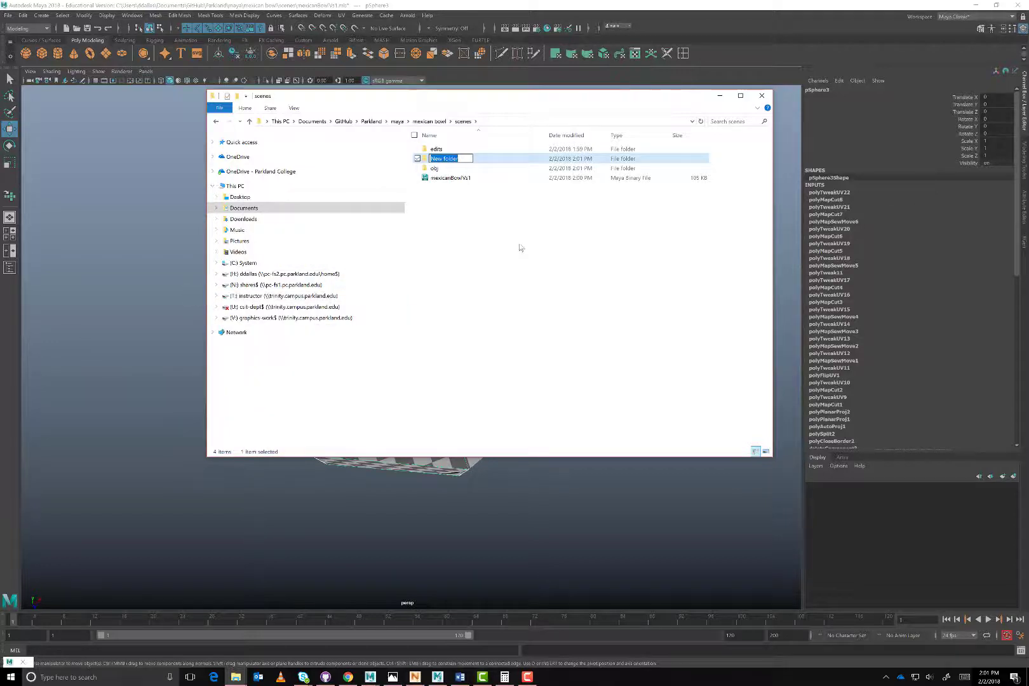
{"action": "type", "text": "m"}
{"action": "key", "text": "BackSpace"}
{"action": "key", "text": "Return"}
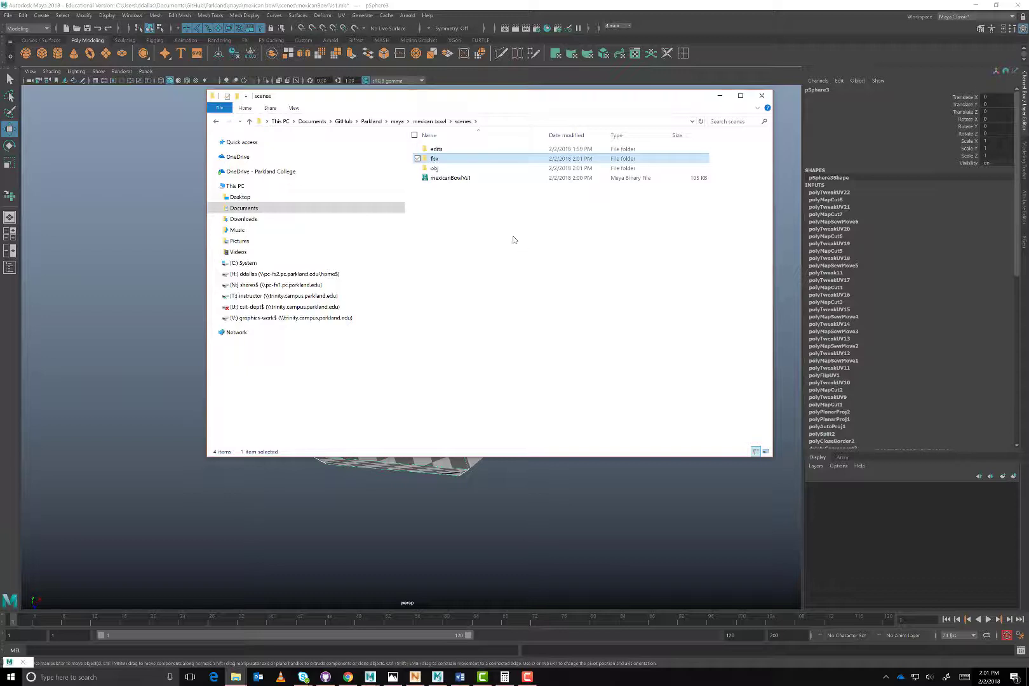
Return to Maya, preview the bowl with smooth mesh display and switch back to the unsmoothed display
{"action": "left_click", "coordinate": [719, 95]}
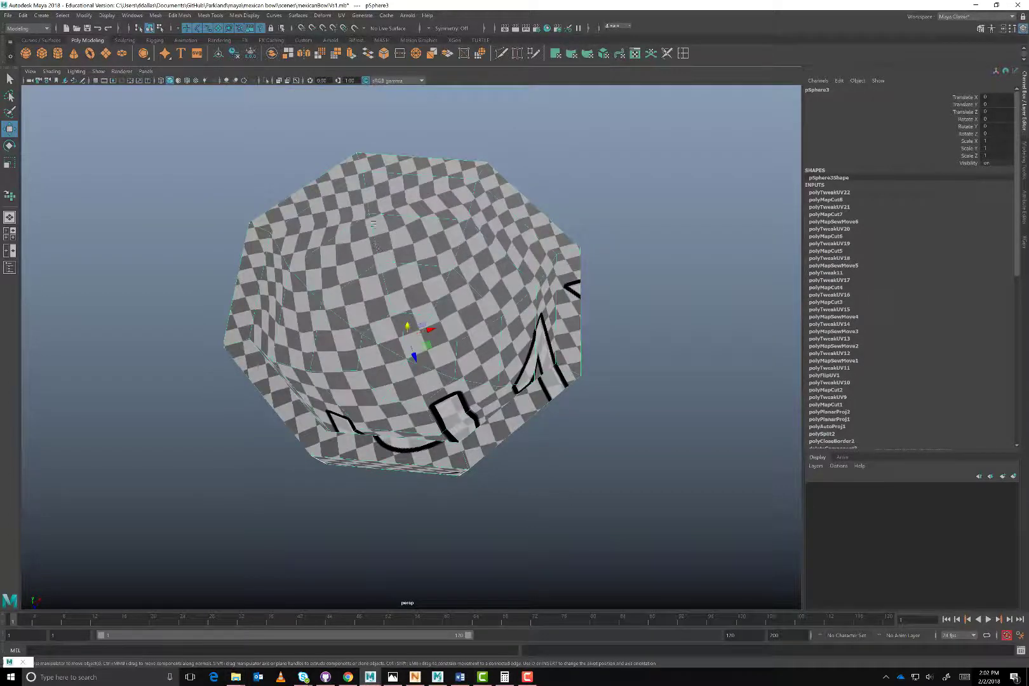
{"action": "key", "text": "3"}
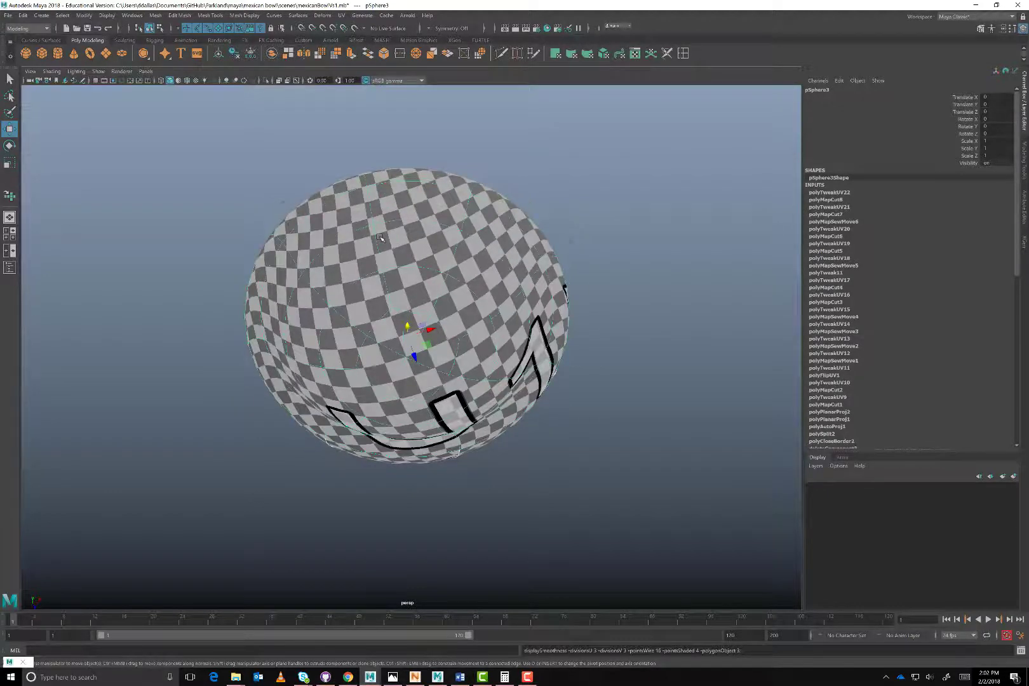
{"action": "key", "text": "1"}
Open the export options for the selected bowl and choose OBJexport as the file type
{"action": "left_click", "coordinate": [8, 15]}
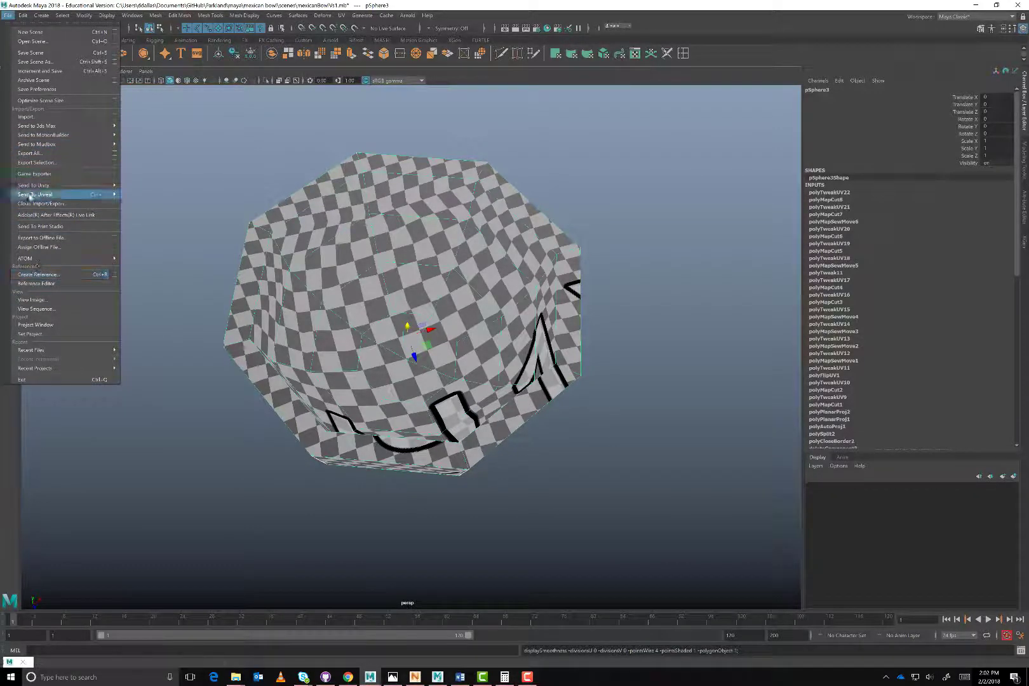
{"action": "left_click", "coordinate": [114, 162]}
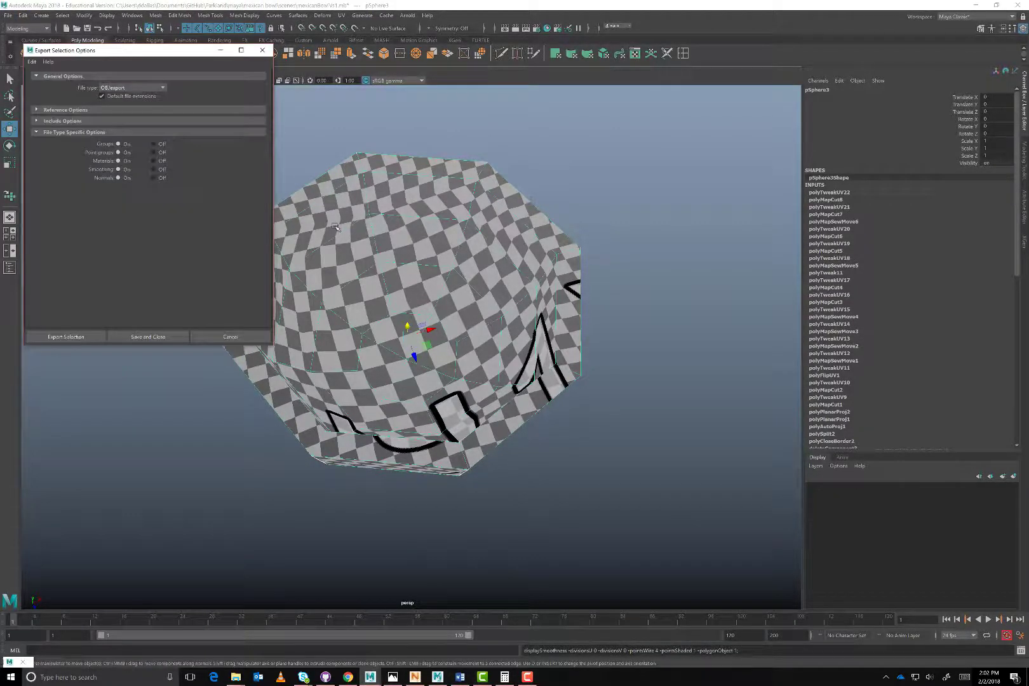
{"action": "left_click", "coordinate": [164, 87]}
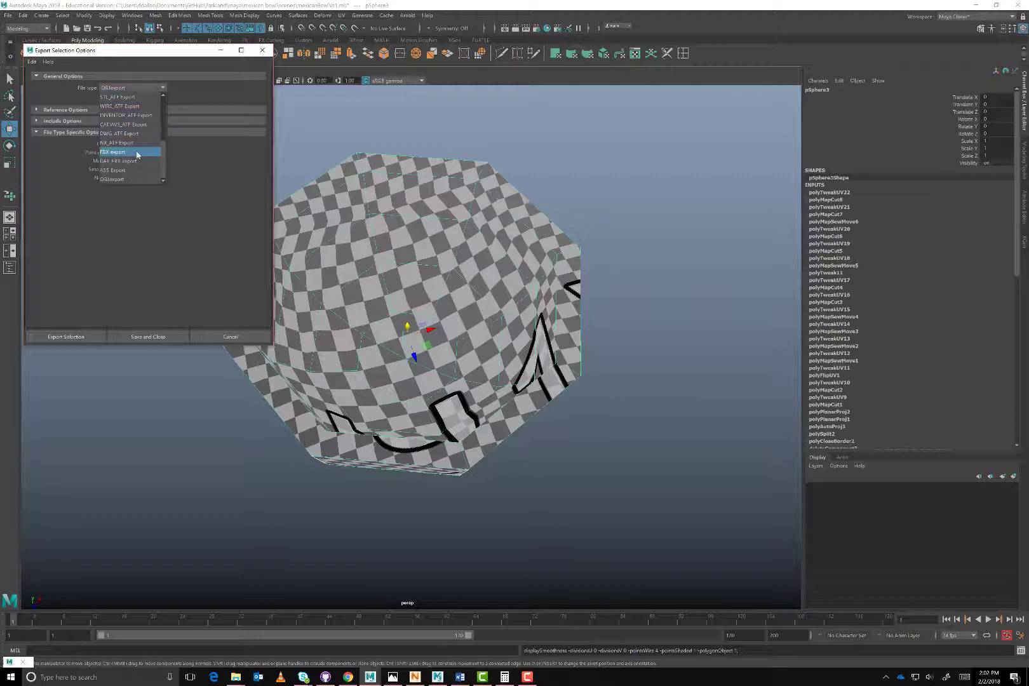
{"action": "left_click", "coordinate": [117, 179]}
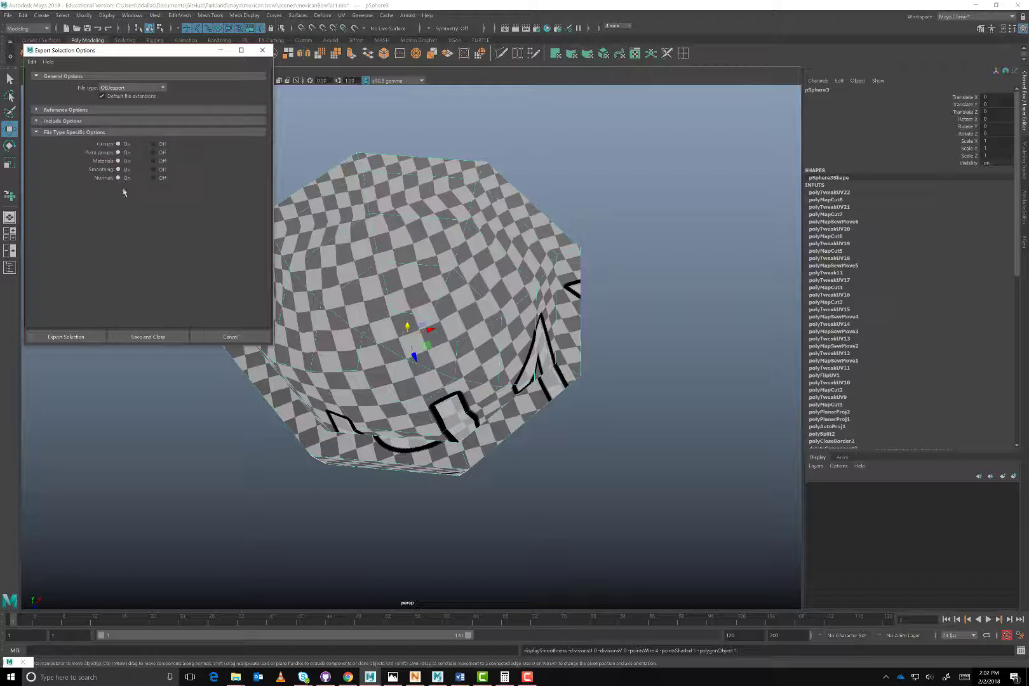
Reset the export settings to their defaults and set the file type to OBJexport again
{"action": "left_click", "coordinate": [31, 61]}
{"action": "left_click", "coordinate": [45, 81]}
{"action": "left_click", "coordinate": [162, 87]}
{"action": "scroll", "coordinate": [132, 171], "scroll_direction": "down", "scroll_amount": 3}
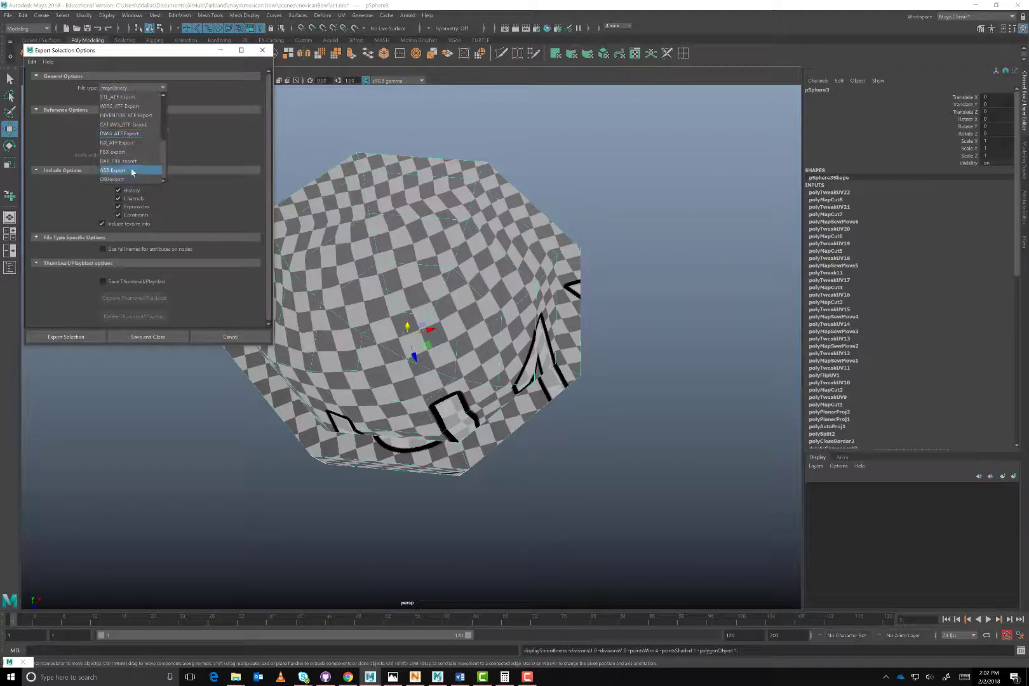
{"action": "left_click", "coordinate": [113, 179]}
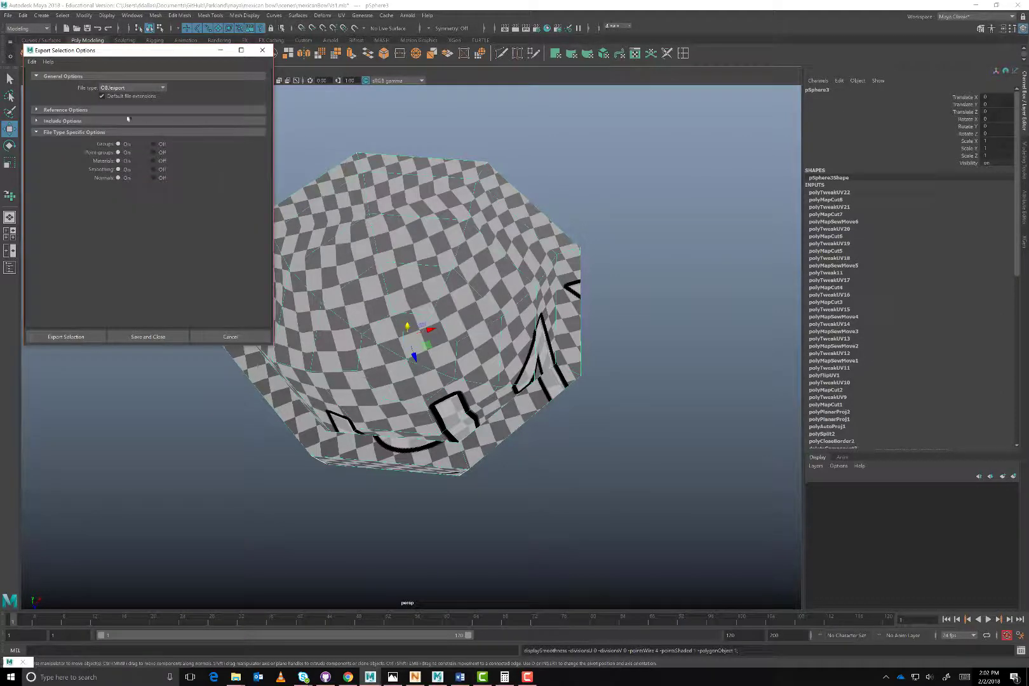
{"action": "left_click", "coordinate": [37, 110]}
{"action": "left_click", "coordinate": [37, 109]}
Export the selected bowl as mexicanBowlVs1 into the obj folder inside scenes
{"action": "left_click", "coordinate": [102, 336]}
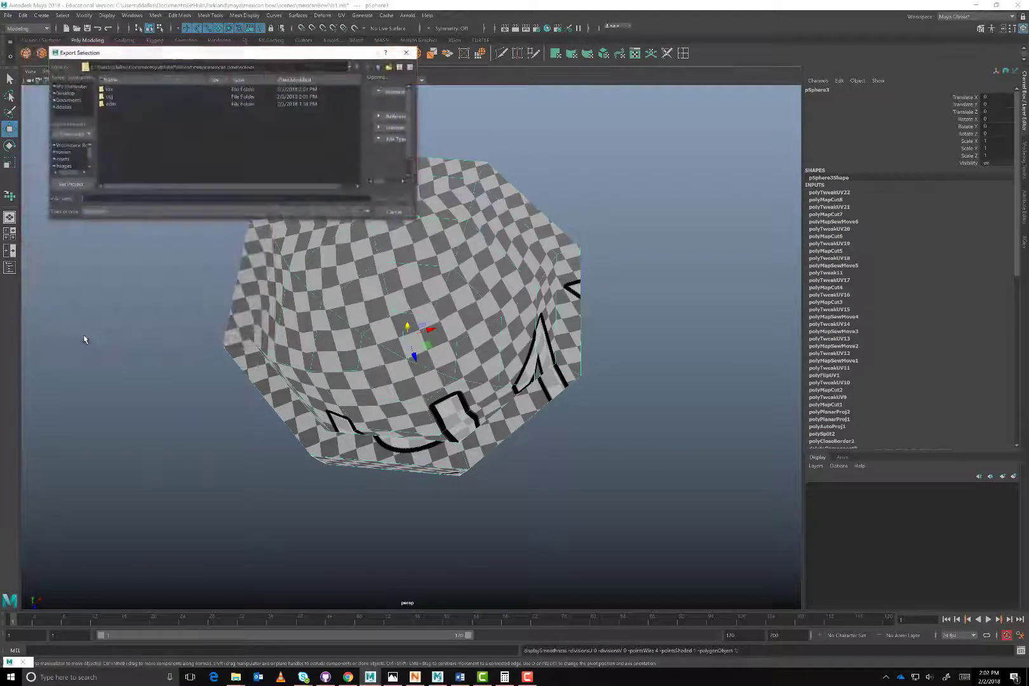
{"action": "double_click", "coordinate": [112, 98]}
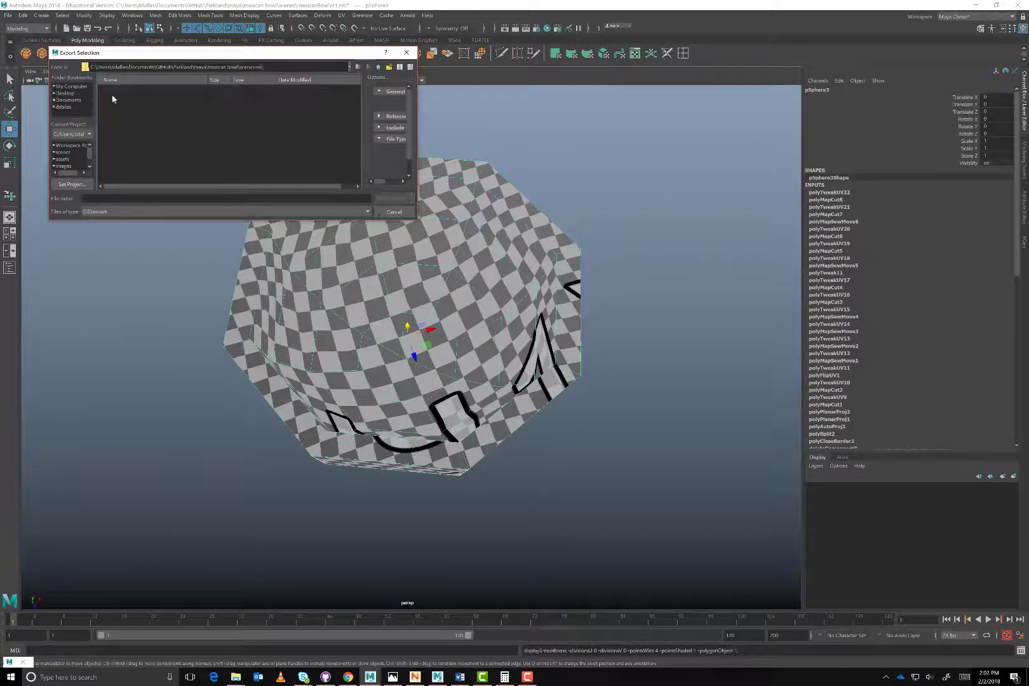
{"action": "left_click", "coordinate": [91, 198]}
{"action": "type", "text": "m"}
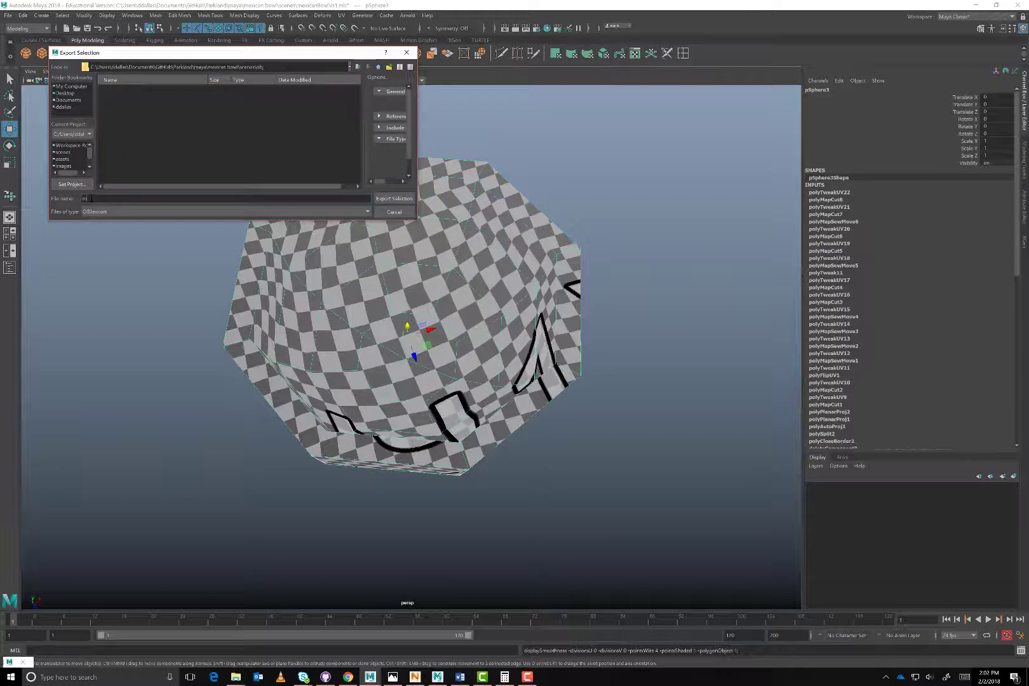
{"action": "type", "text": "exicanBowlVs1"}
{"action": "left_click", "coordinate": [395, 198]}
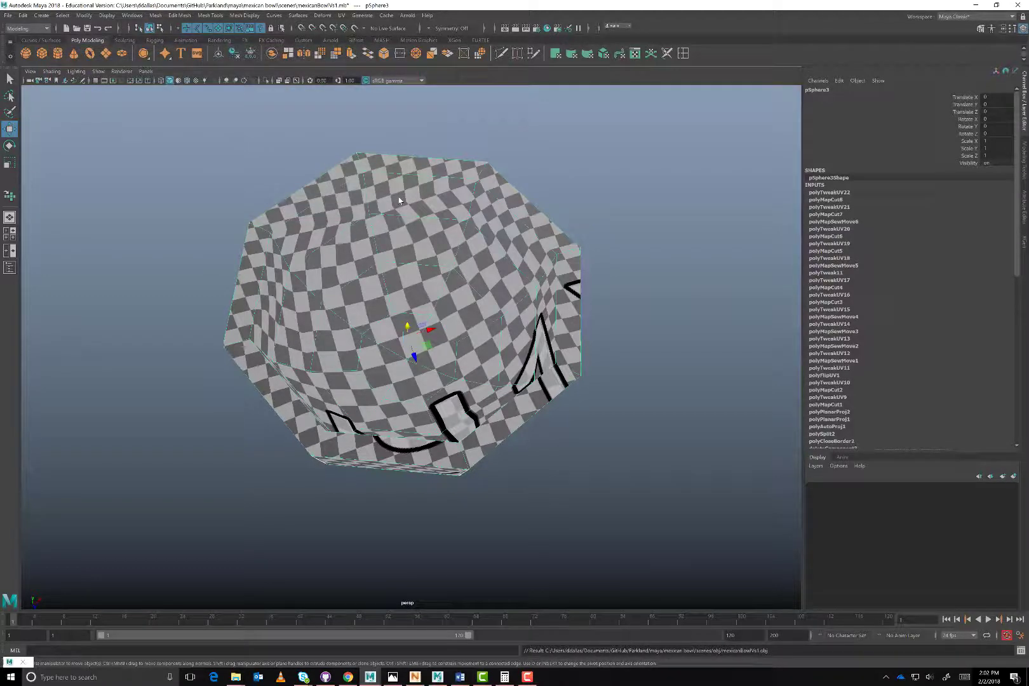
Switch to Mudbox, check the exported mexicanBowlVs1 files in the obj folder in File Explorer, and minimize File Explorer
{"action": "left_click", "coordinate": [976, 6]}
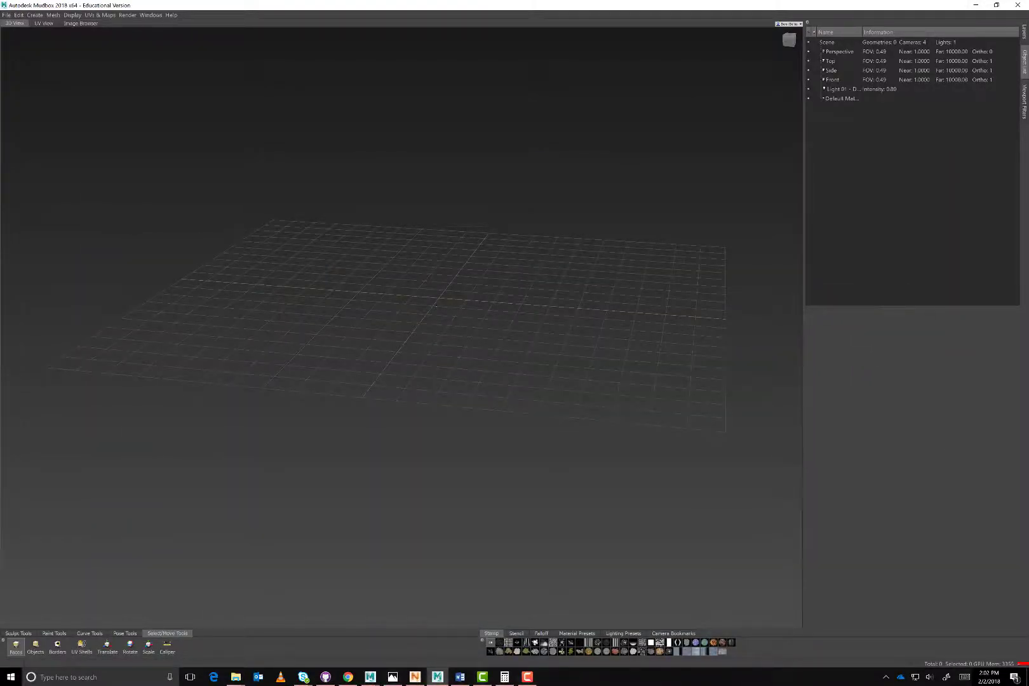
{"action": "mouse_move", "coordinate": [236, 677]}
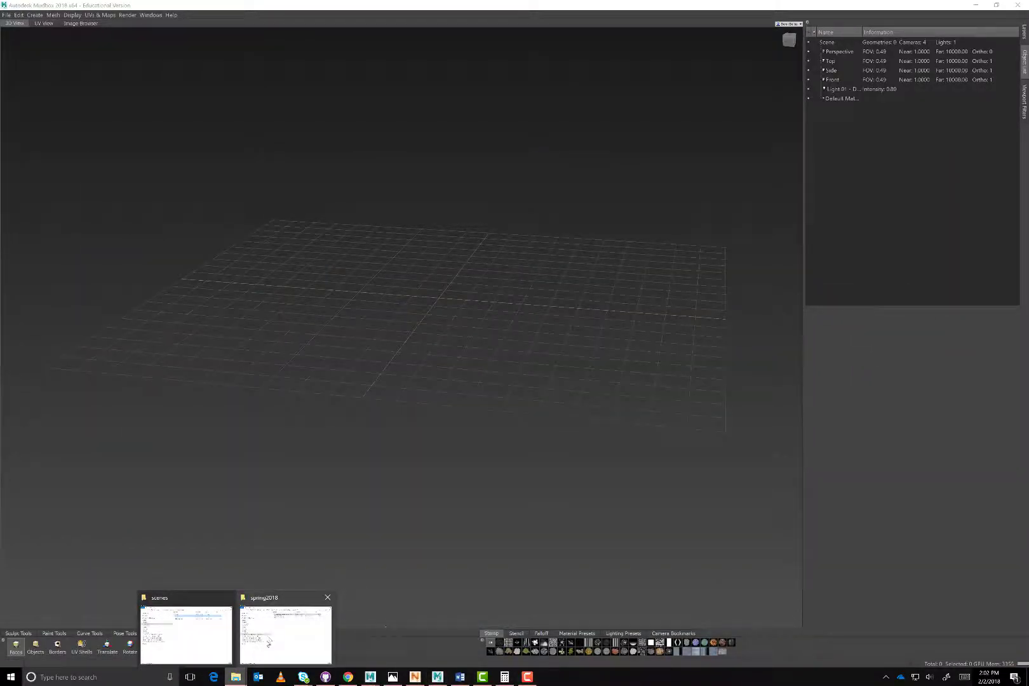
{"action": "left_click", "coordinate": [185, 632]}
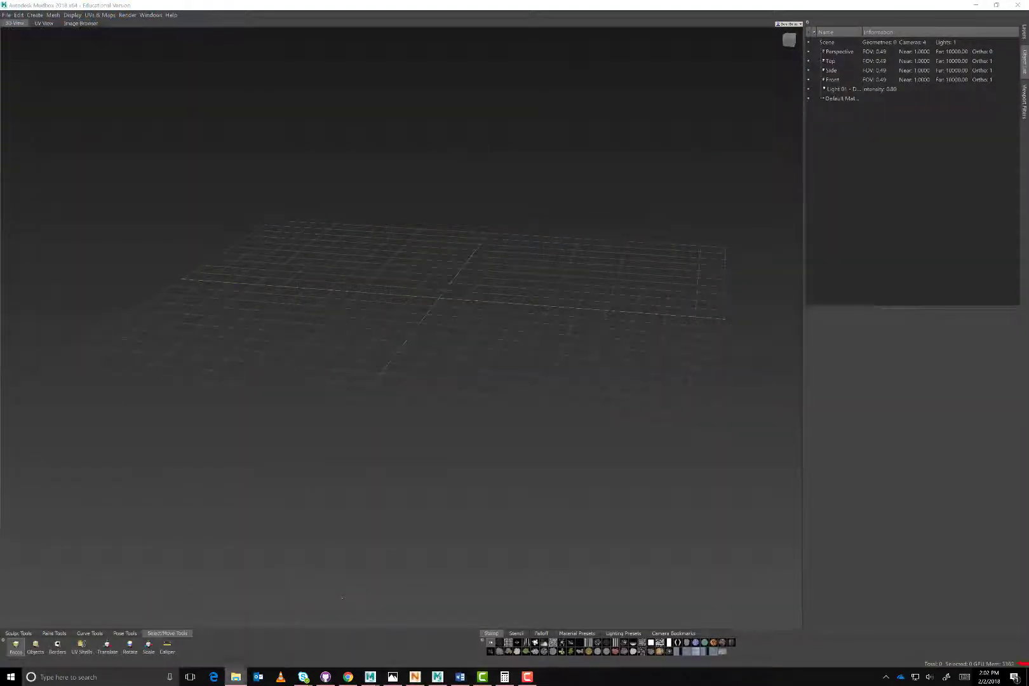
{"action": "double_click", "coordinate": [437, 167]}
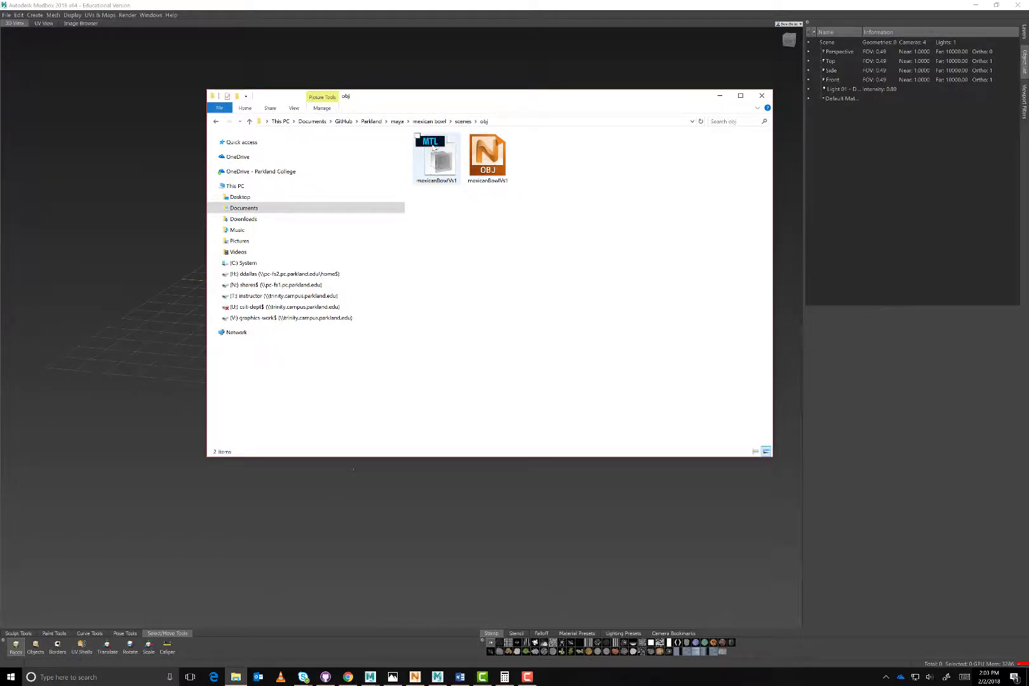
{"action": "left_click", "coordinate": [489, 159]}
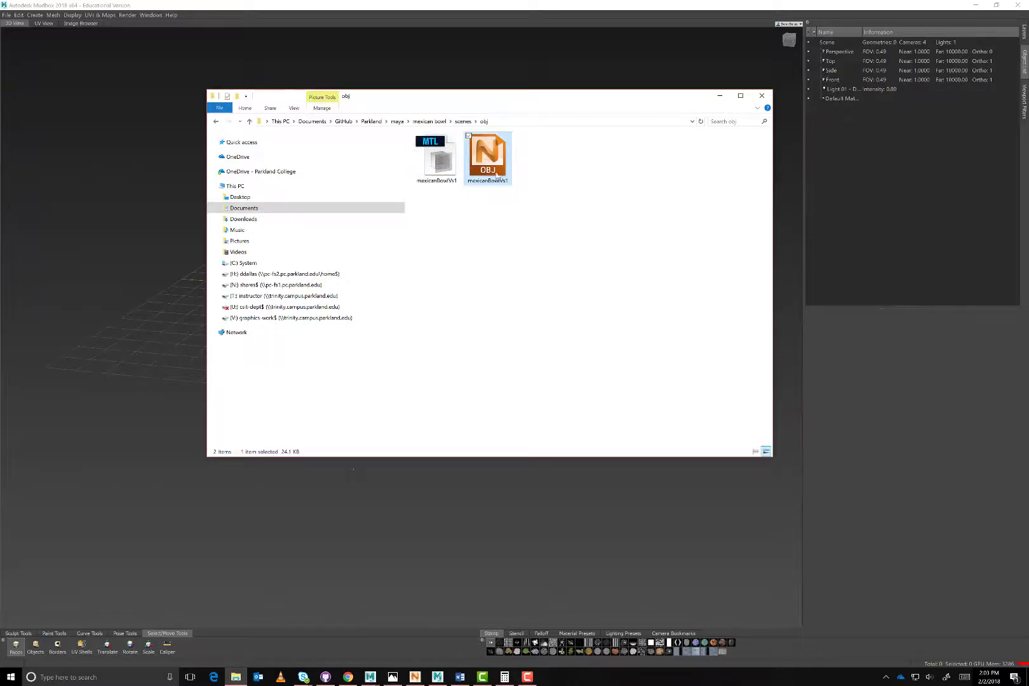
{"action": "left_click", "coordinate": [720, 96]}
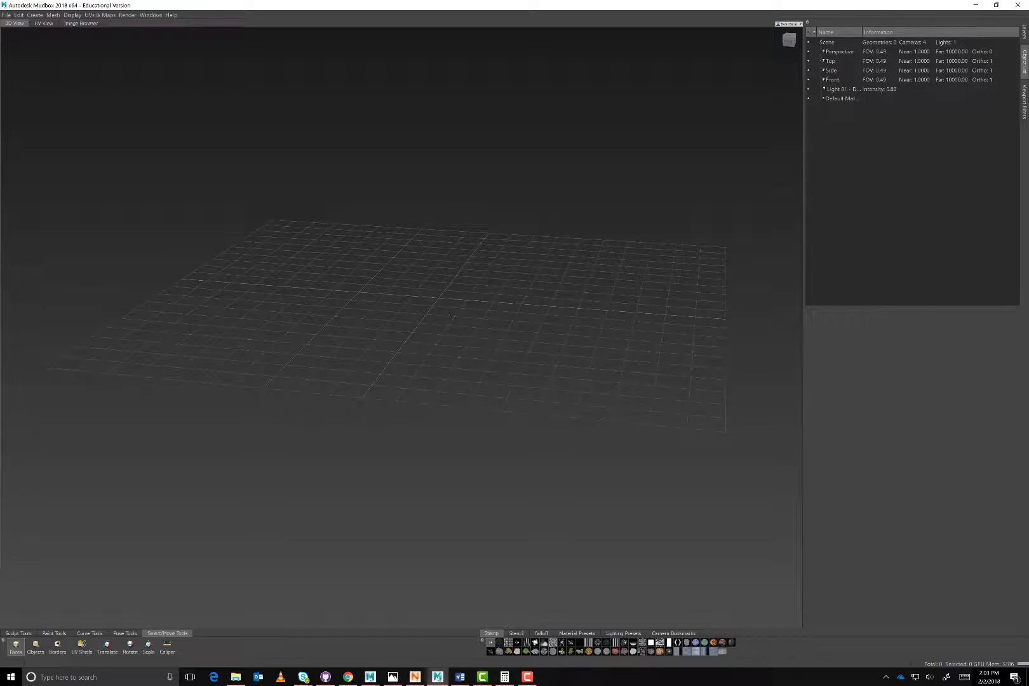
Import mexicanBowlVs1 from the Documents > GitHub > Parkland > maya > mexican bowl > scenes > obj folder
{"action": "left_click", "coordinate": [7, 15]}
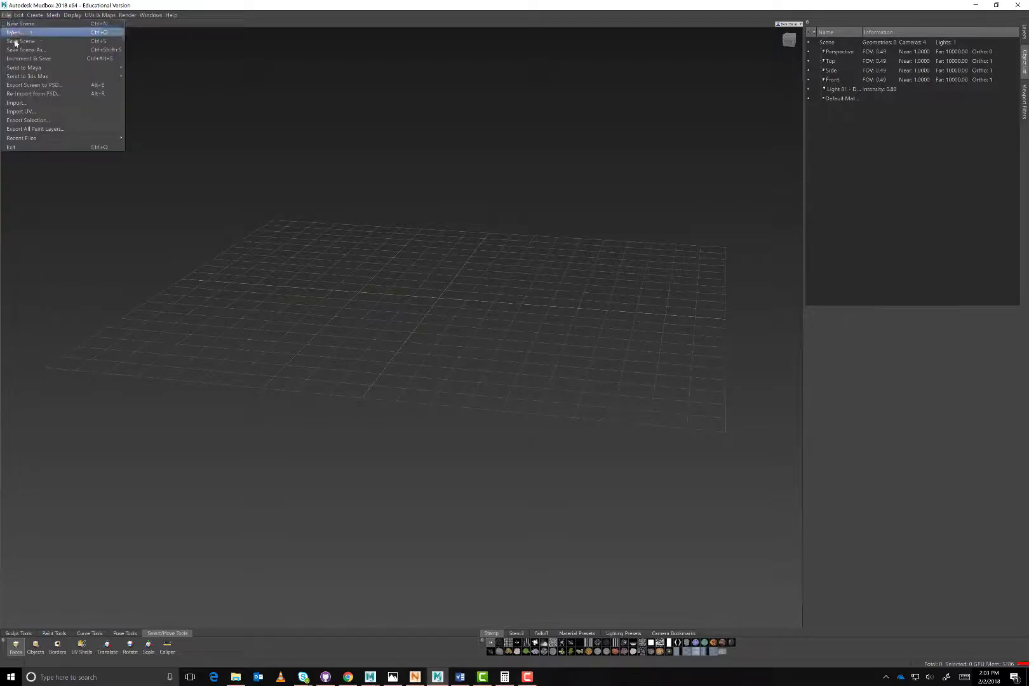
{"action": "left_click", "coordinate": [21, 103]}
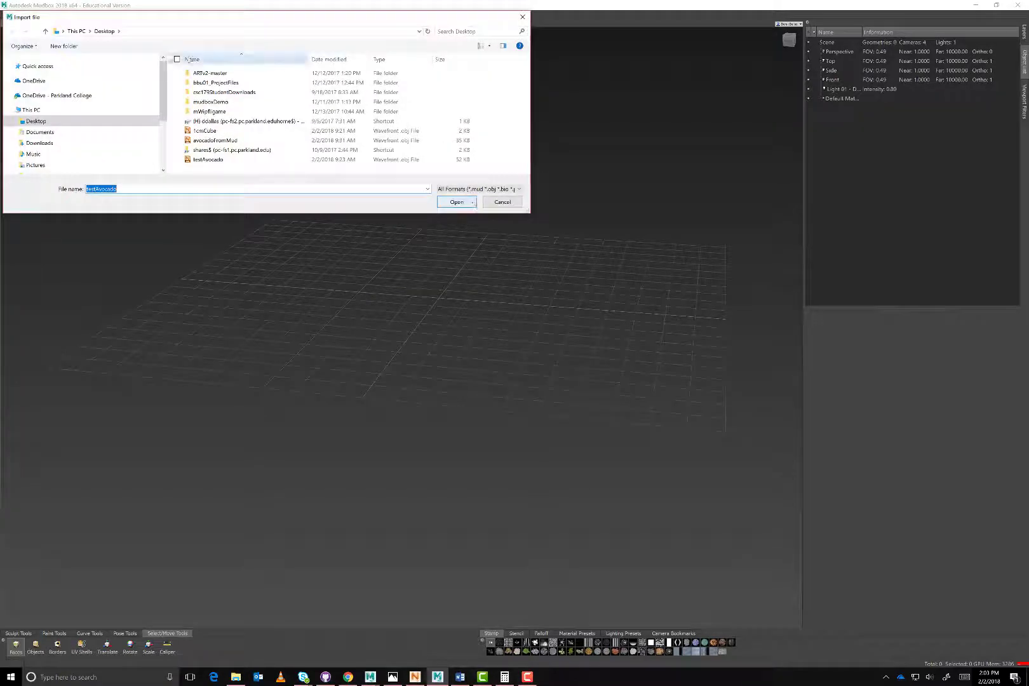
{"action": "left_click", "coordinate": [39, 143]}
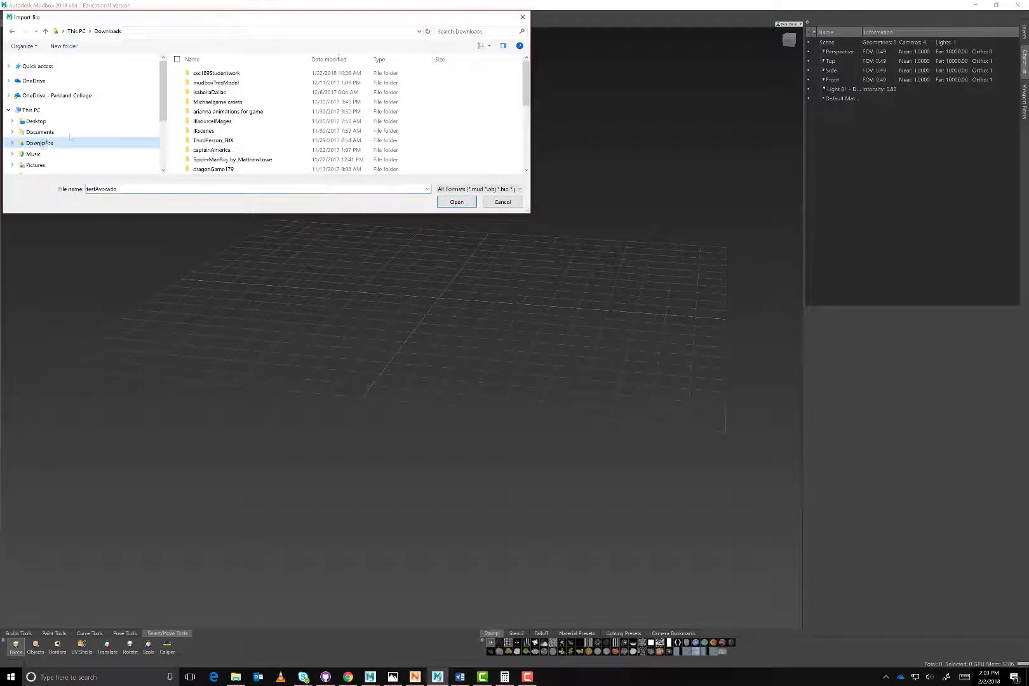
{"action": "left_click", "coordinate": [41, 132]}
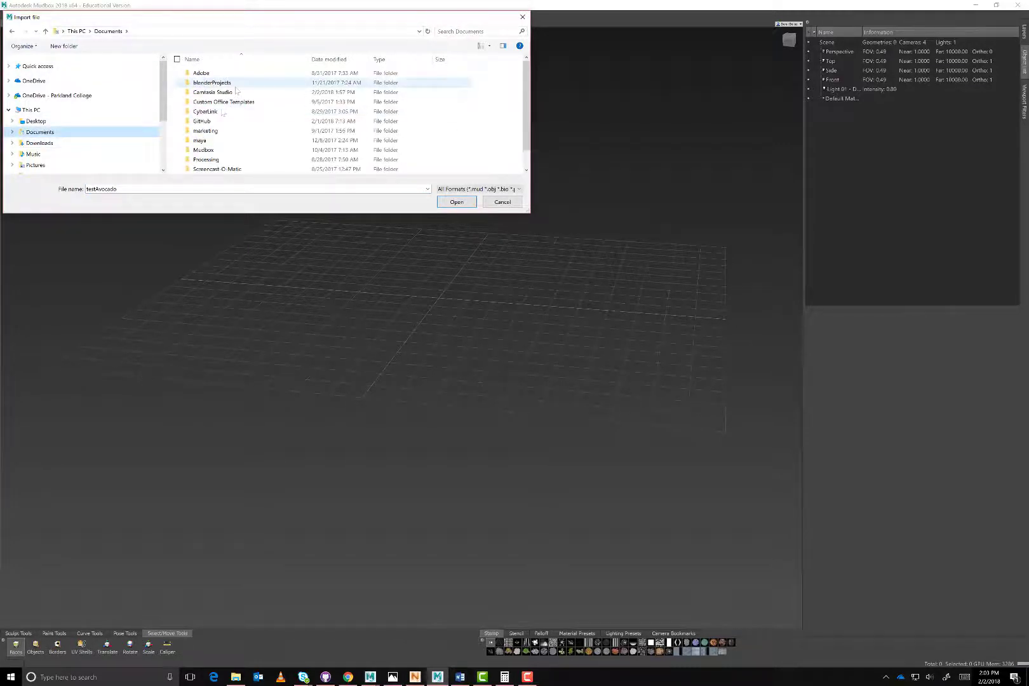
{"action": "double_click", "coordinate": [206, 120]}
{"action": "double_click", "coordinate": [209, 74]}
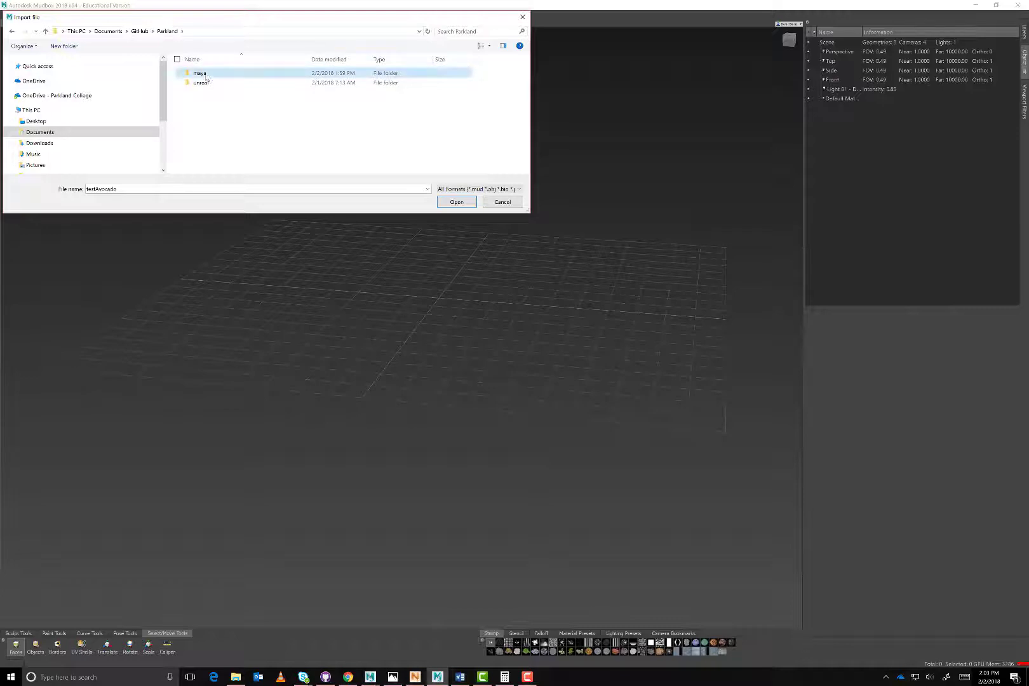
{"action": "double_click", "coordinate": [207, 75]}
{"action": "double_click", "coordinate": [201, 120]}
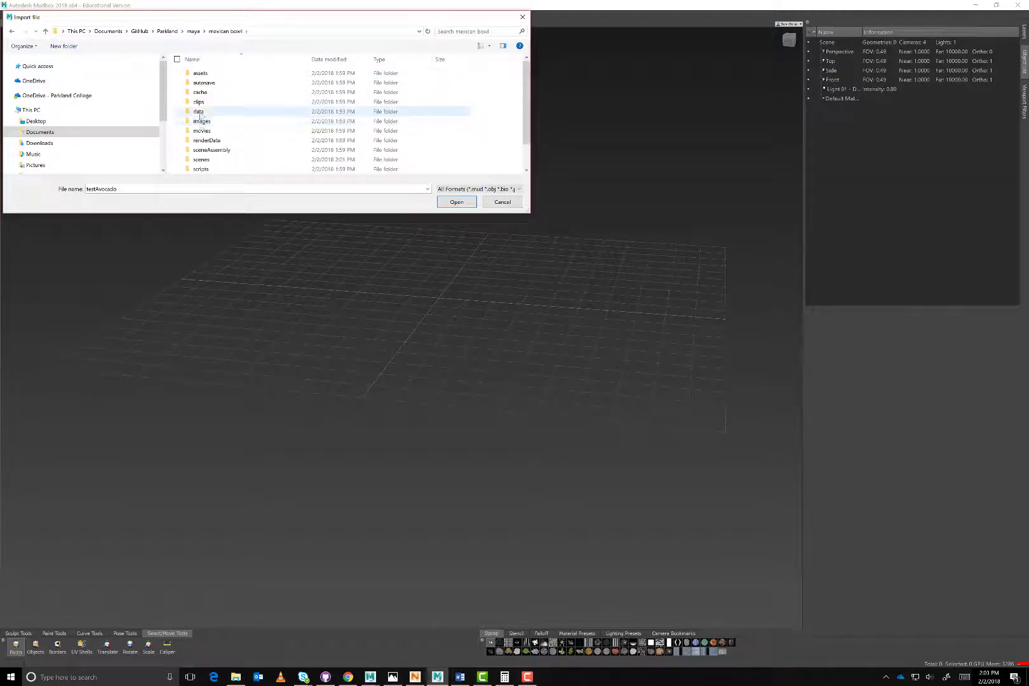
{"action": "double_click", "coordinate": [205, 162]}
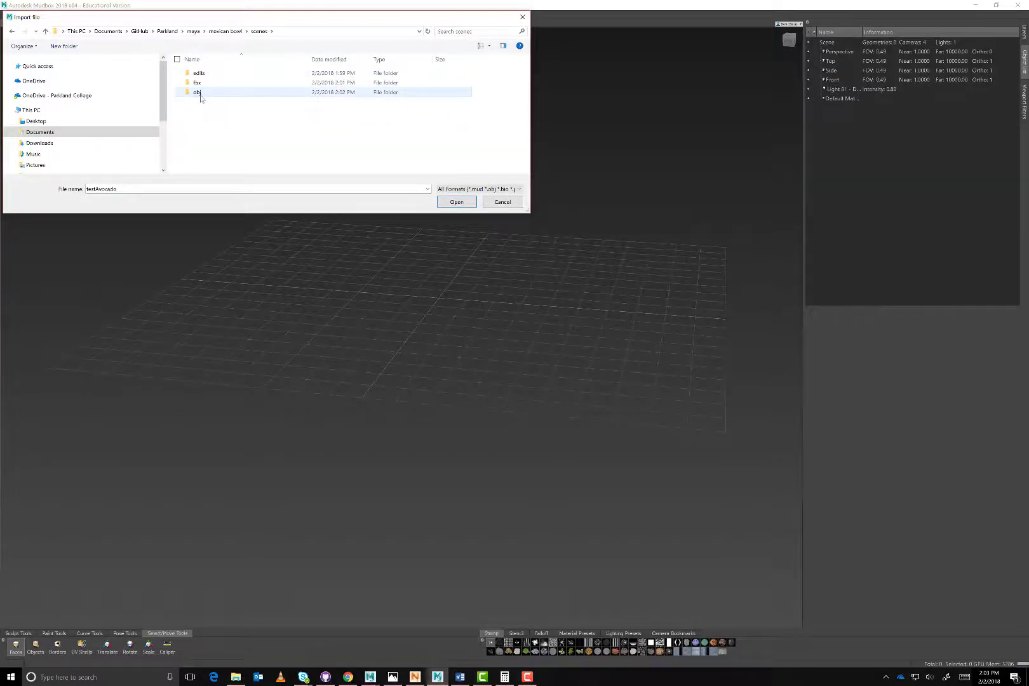
{"action": "double_click", "coordinate": [202, 95]}
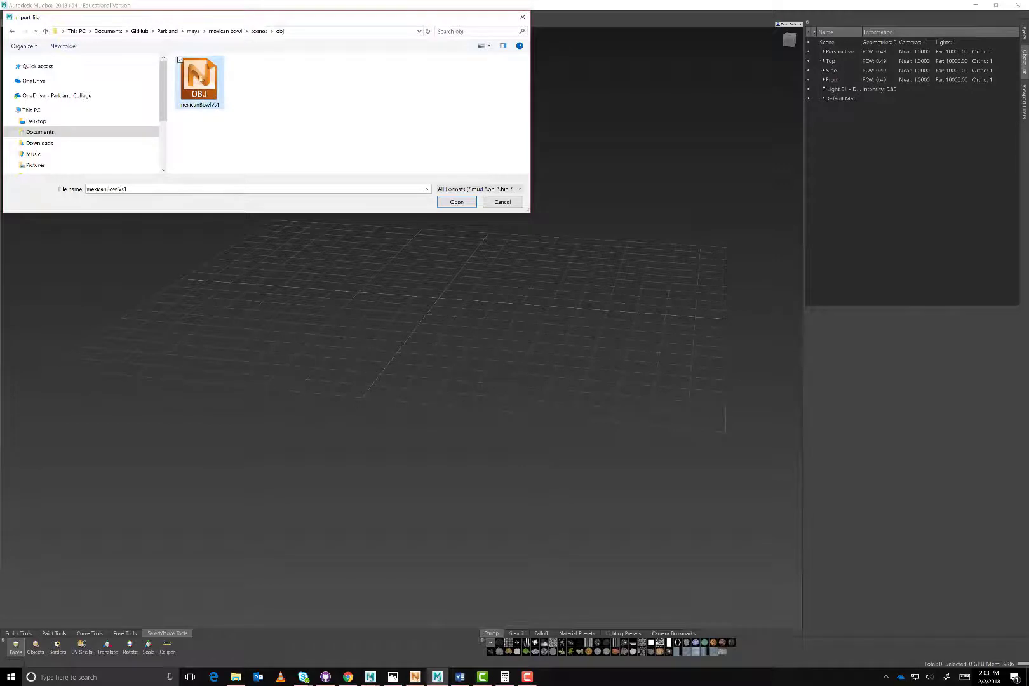
{"action": "left_click", "coordinate": [457, 202]}
Inspect the imported bowl from above and below in the 3D view and check its UV layout
{"action": "left_click_drag", "start_coordinate": [472, 305], "coordinate": [473, 407], "text": "alt"}
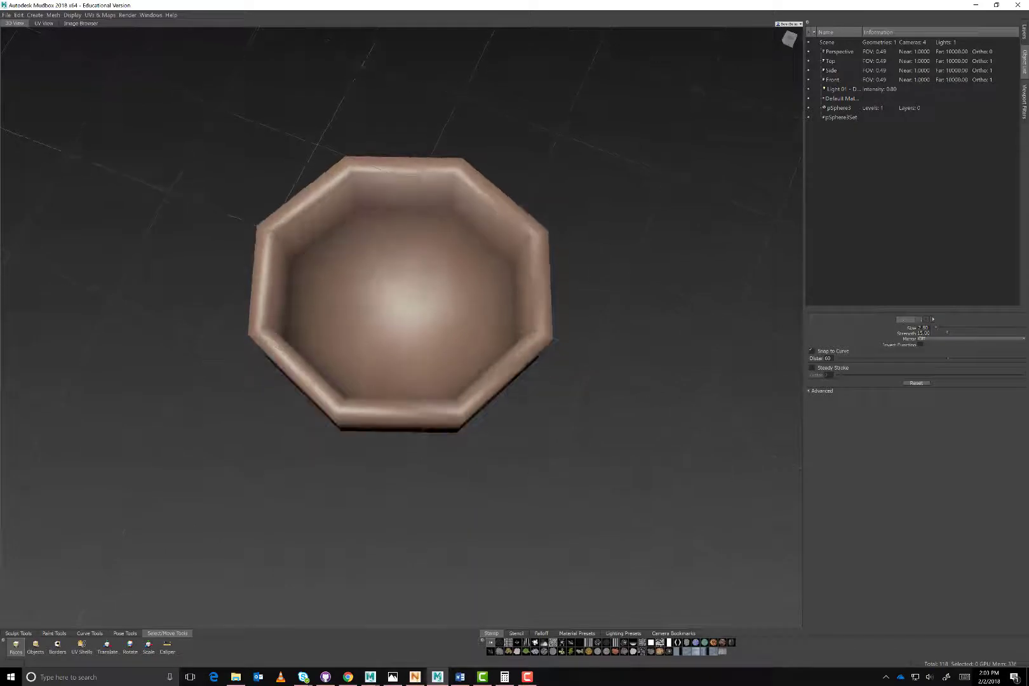
{"action": "left_click", "coordinate": [43, 23]}
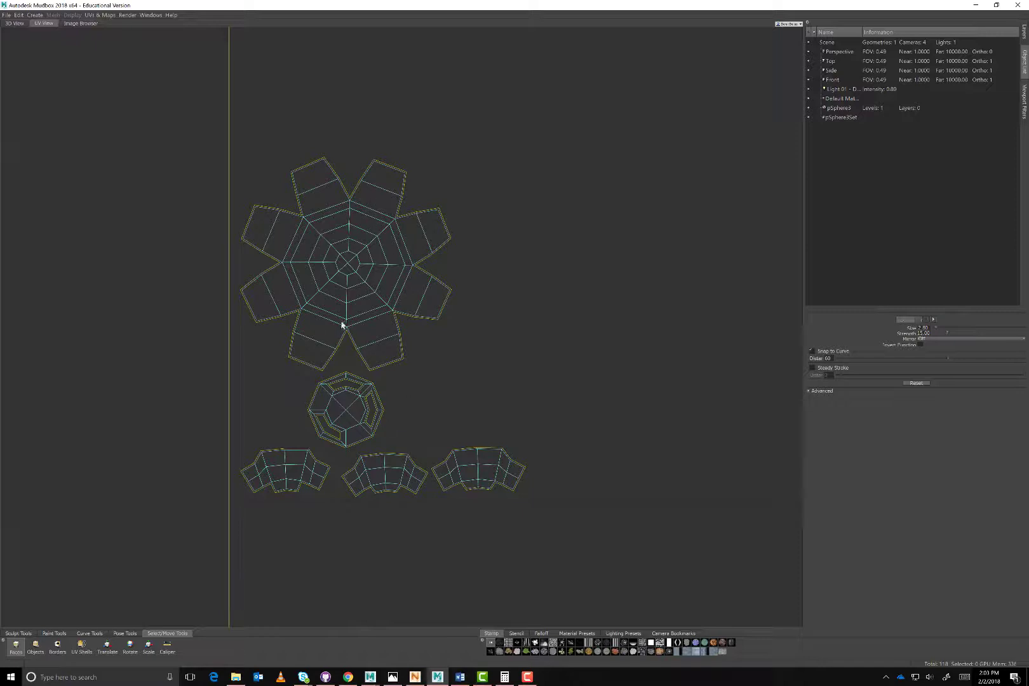
{"action": "left_click", "coordinate": [14, 23]}
{"action": "left_click_drag", "start_coordinate": [385, 251], "coordinate": [445, 156], "text": "alt"}
{"action": "left_click_drag", "start_coordinate": [369, 425], "coordinate": [339, 432], "text": "alt"}
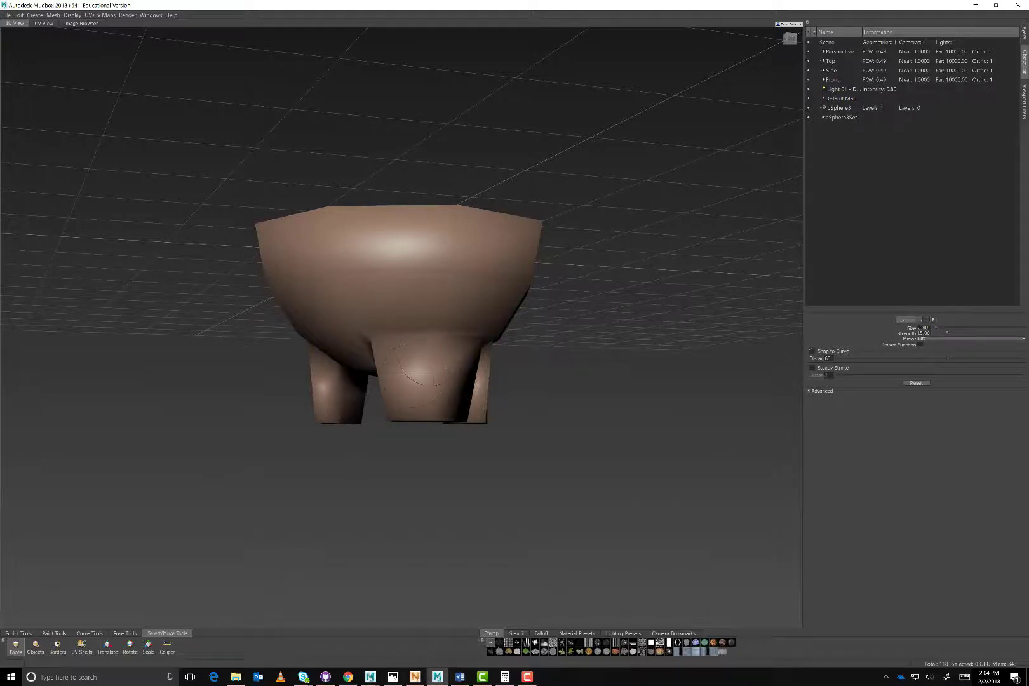
{"action": "left_click_drag", "start_coordinate": [427, 359], "coordinate": [438, 448], "text": "alt"}
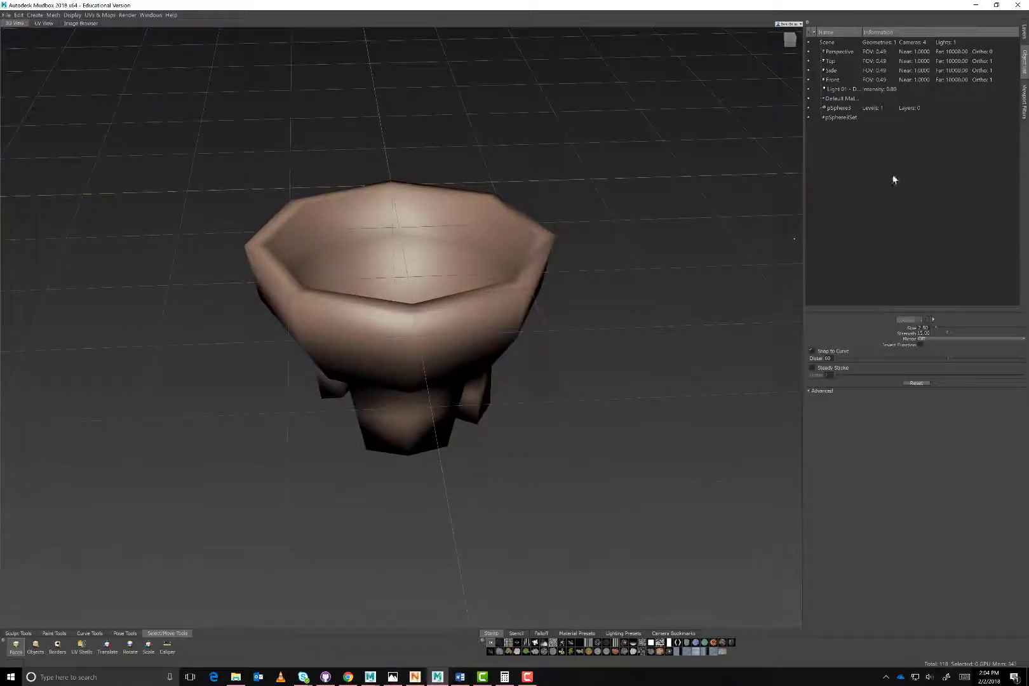
Show the bowl's sculpt layers and subdivide the mesh twice, up to level 2, checking the smoothed shape from several sides
{"action": "left_click", "coordinate": [1024, 32]}
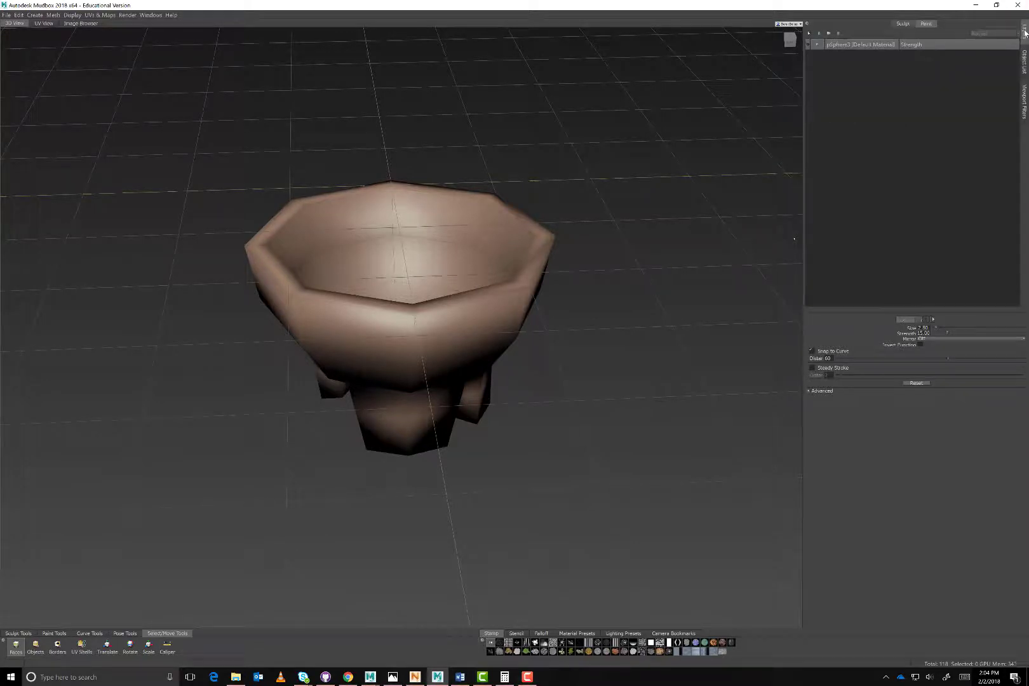
{"action": "left_click", "coordinate": [903, 23]}
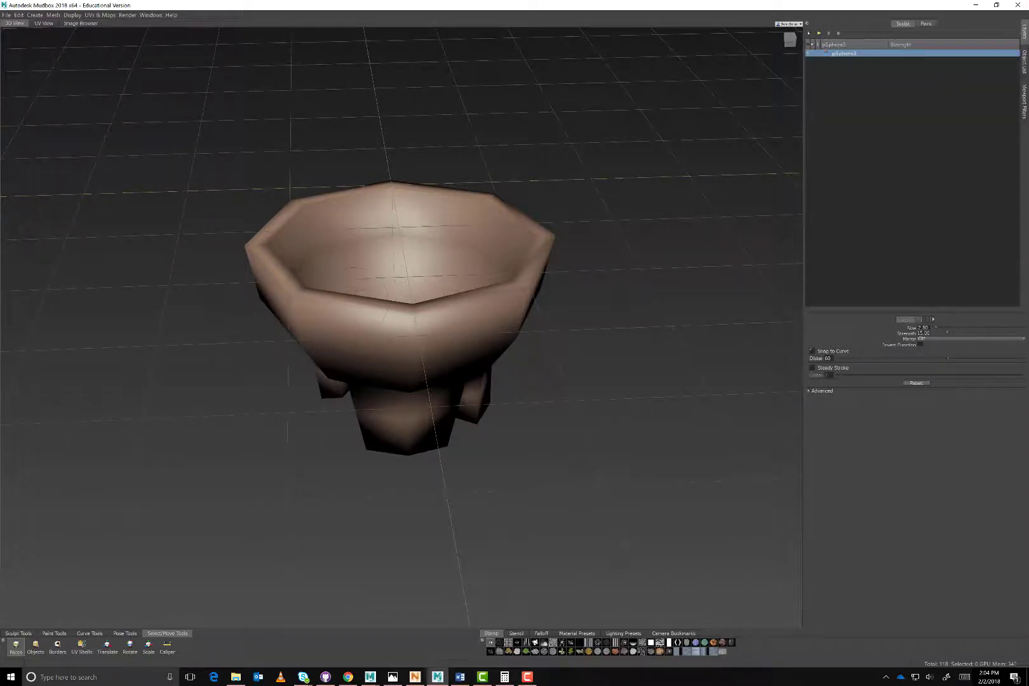
{"action": "key", "text": "shift+d"}
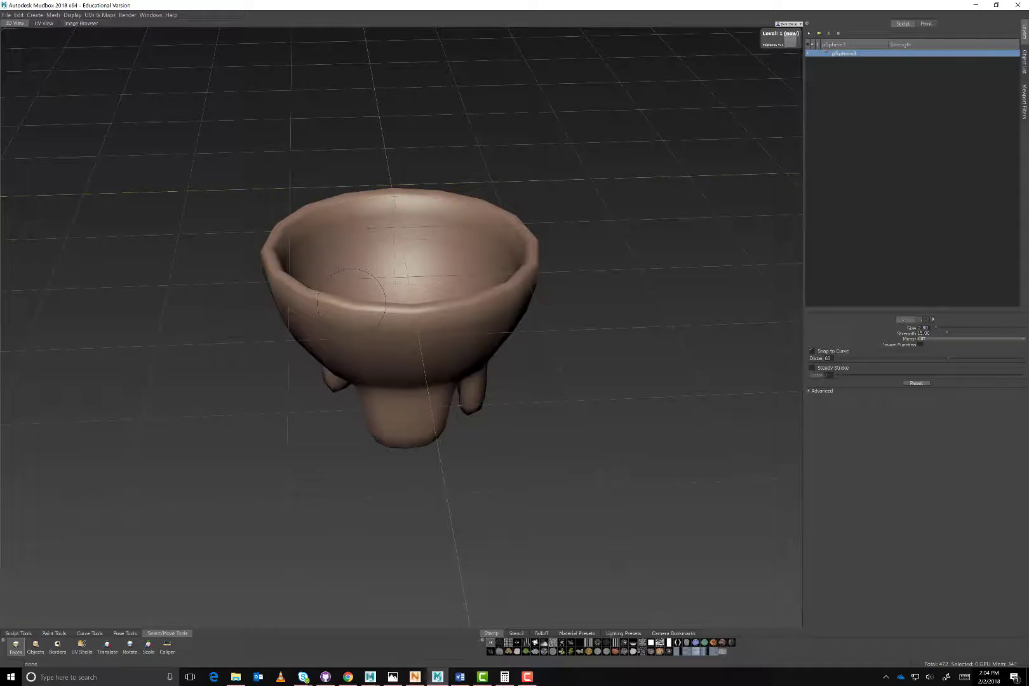
{"action": "key", "text": "shift+d"}
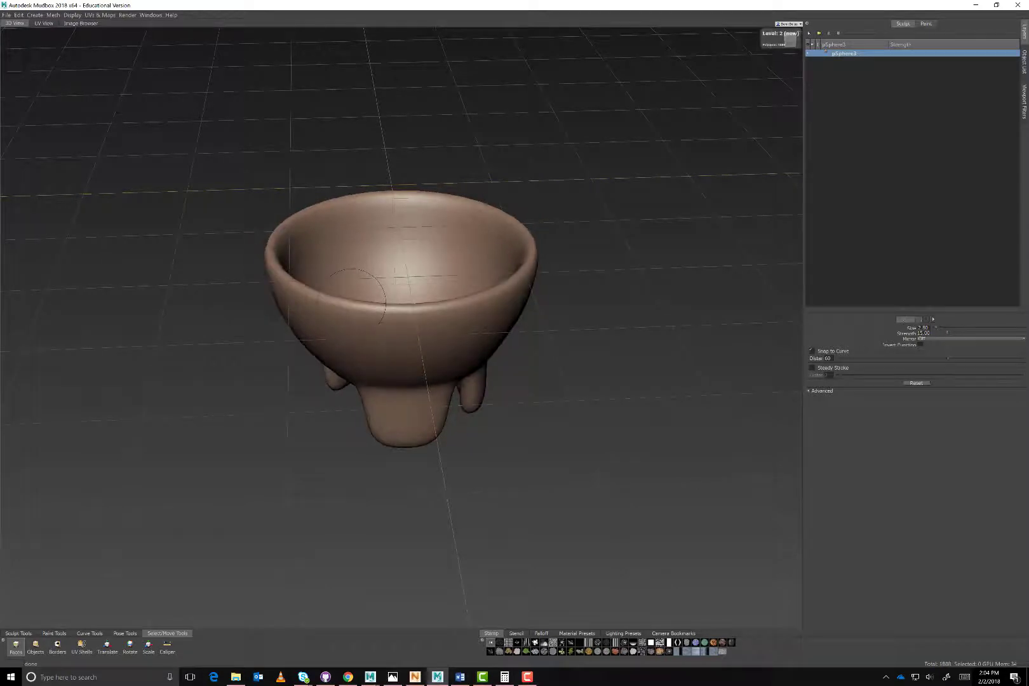
{"action": "mouse_move", "coordinate": [426, 265]}
{"action": "left_mouse_down", "text": "alt"}
{"action": "mouse_move", "coordinate": [424, 45]}
{"action": "mouse_move", "coordinate": [423, 280]}
{"action": "mouse_move", "coordinate": [413, 181]}
{"action": "mouse_move", "coordinate": [337, 179]}
{"action": "mouse_move", "coordinate": [331, 208]}
{"action": "left_mouse_up", "text": "alt"}
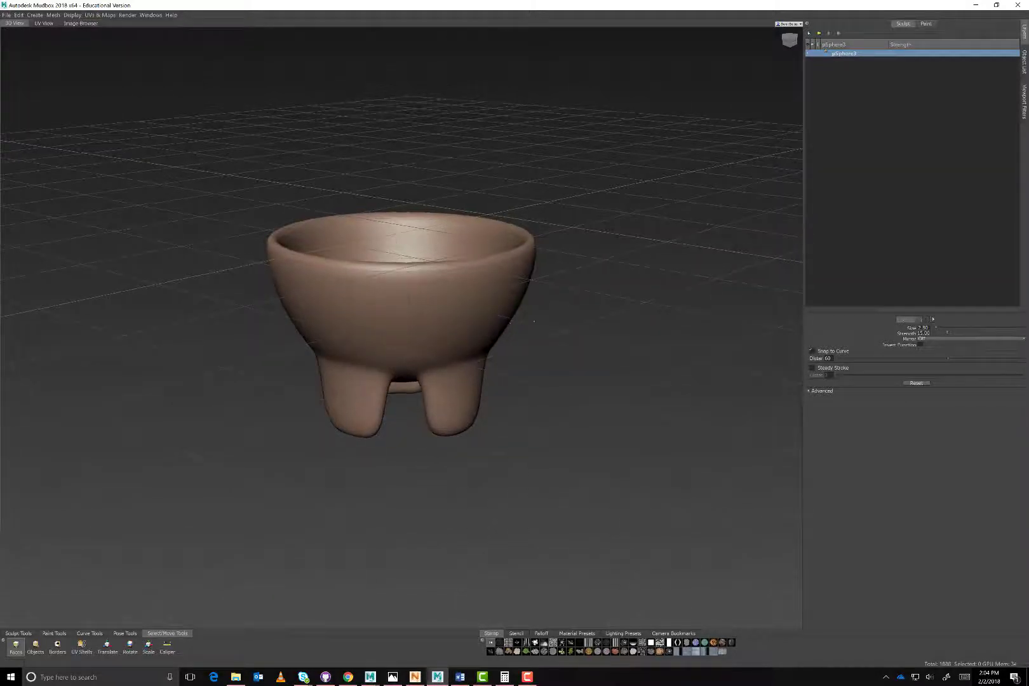
{"action": "right_click_drag", "start_coordinate": [331, 208], "coordinate": [387, 209], "text": "alt"}
{"action": "left_click_drag", "start_coordinate": [388, 208], "coordinate": [432, 224], "text": "alt"}
{"action": "right_click_drag", "start_coordinate": [591, 312], "coordinate": [535, 312], "text": "alt"}
{"action": "left_click_drag", "start_coordinate": [535, 312], "coordinate": [533, 271], "text": "alt"}
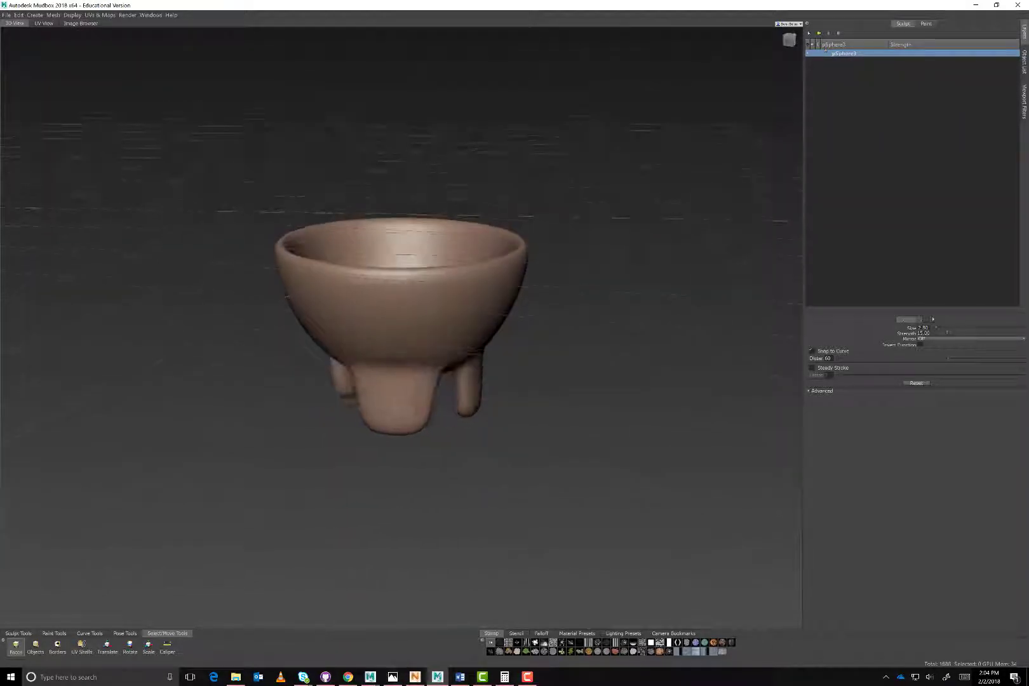
Rename the pSphere3 object as mexicanBowlVs1 in the object list
{"action": "left_click", "coordinate": [1023, 54]}
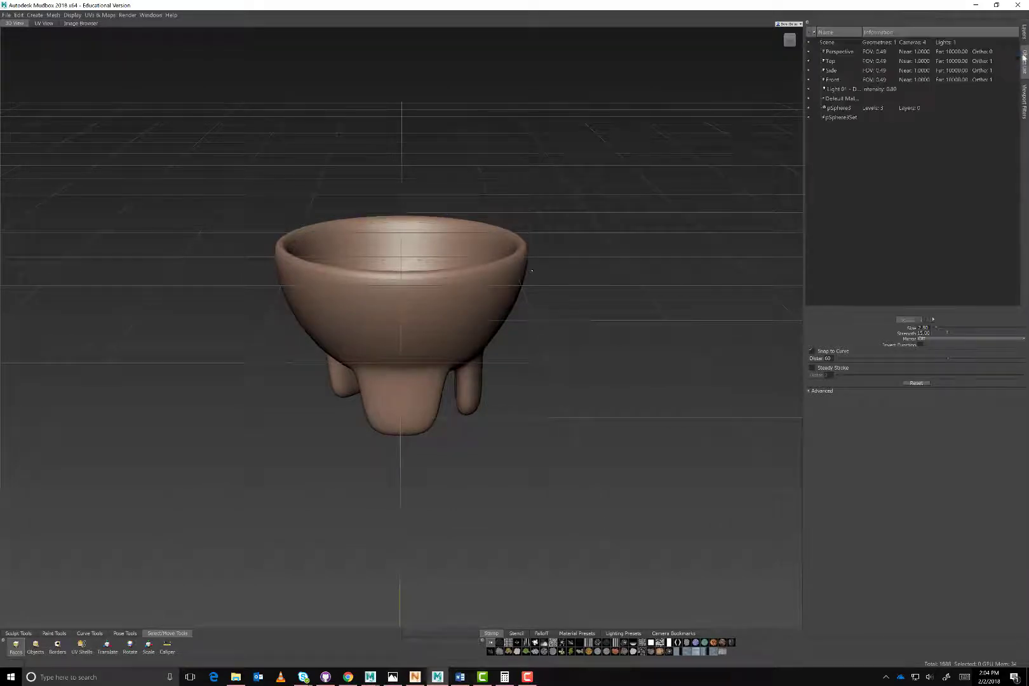
{"action": "left_click", "coordinate": [839, 109]}
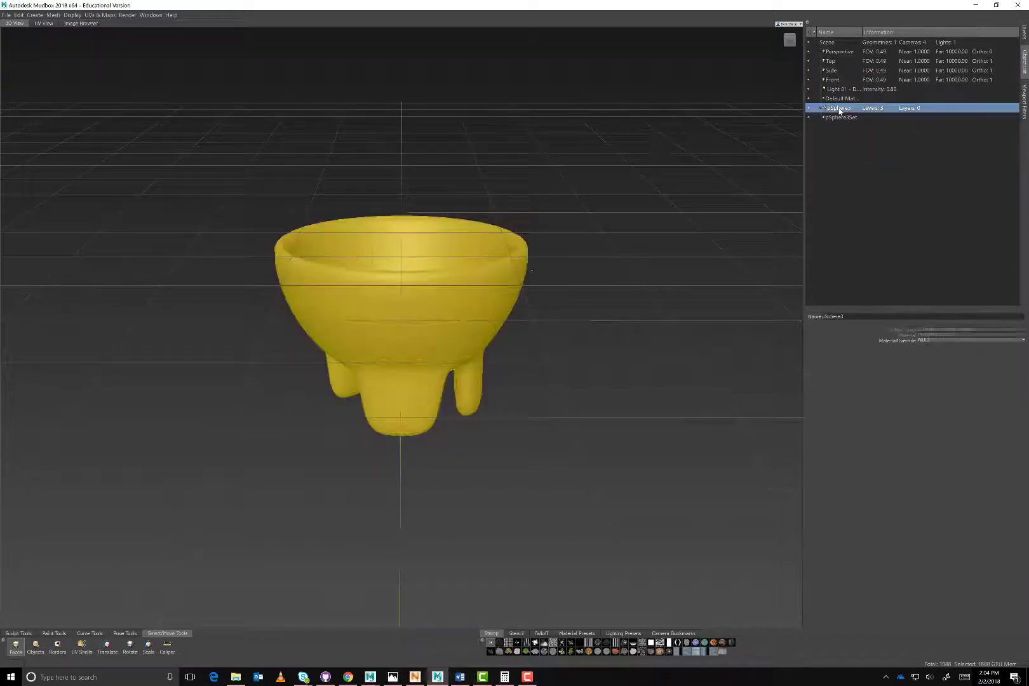
{"action": "right_click", "coordinate": [839, 109]}
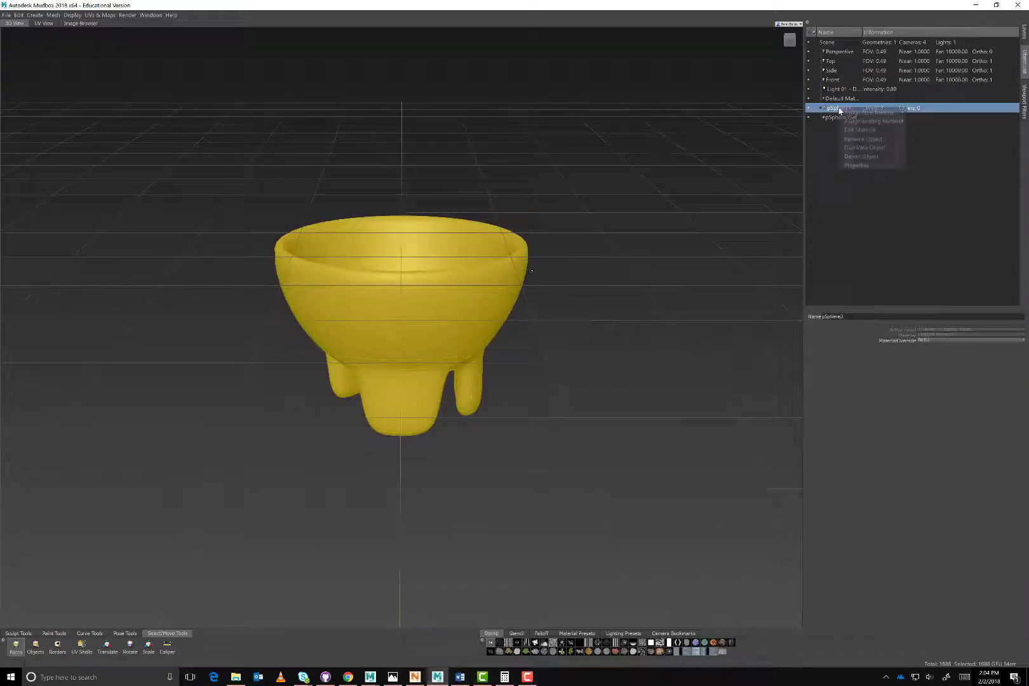
{"action": "left_click", "coordinate": [863, 140]}
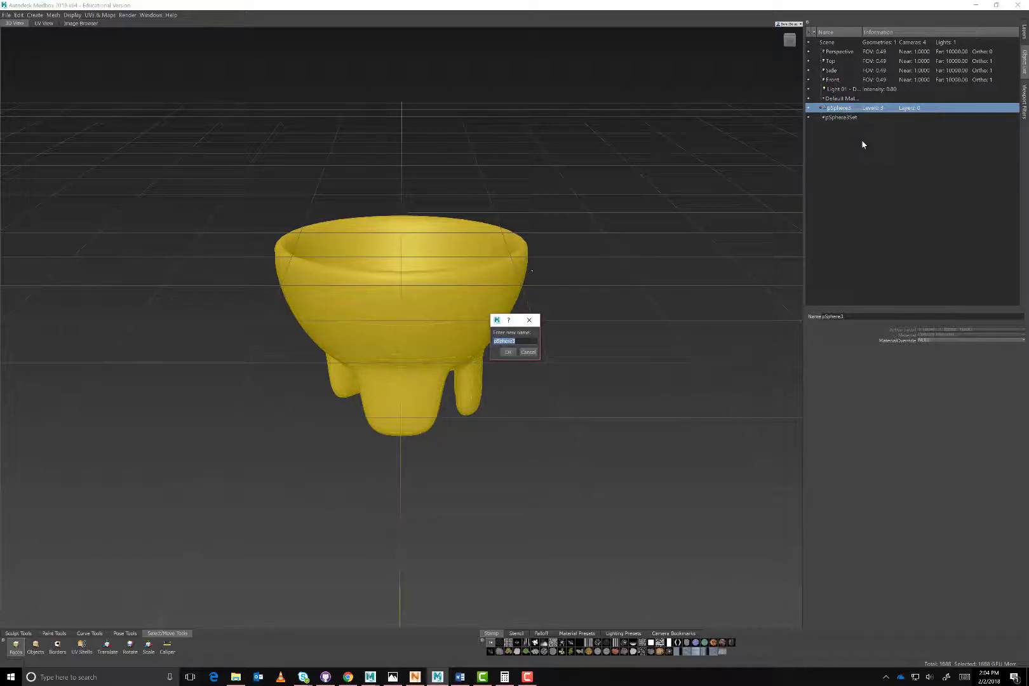
{"action": "type", "text": "mo"}
{"action": "key", "text": "Return"}
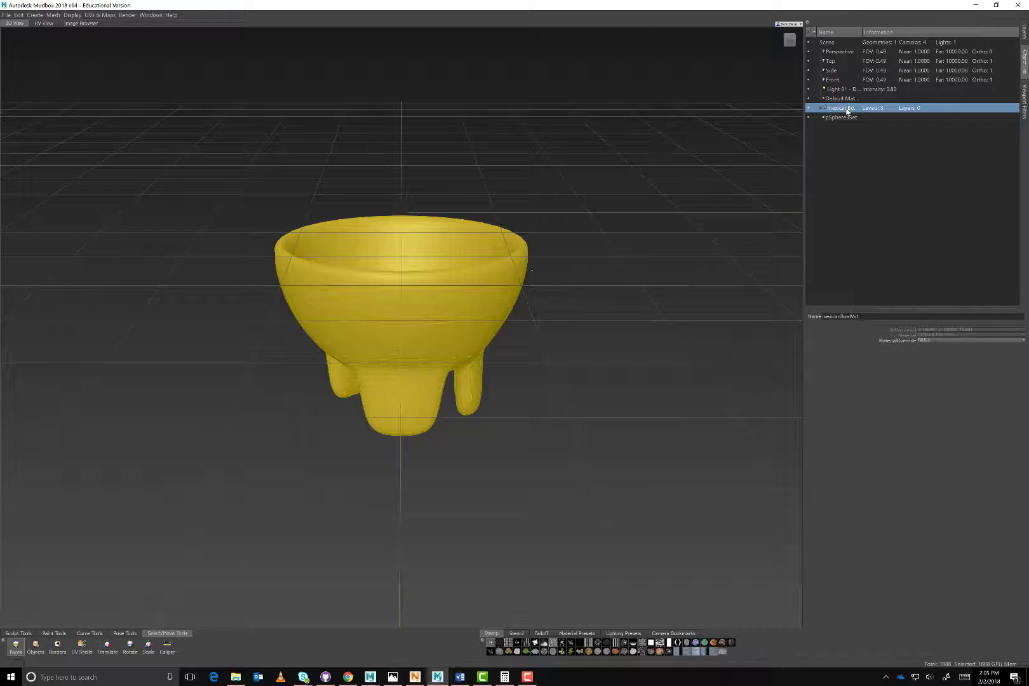
Translate the bowl upward and, looking through the Front camera, lower it until its feet rest on the grid line
{"action": "left_click", "coordinate": [107, 646]}
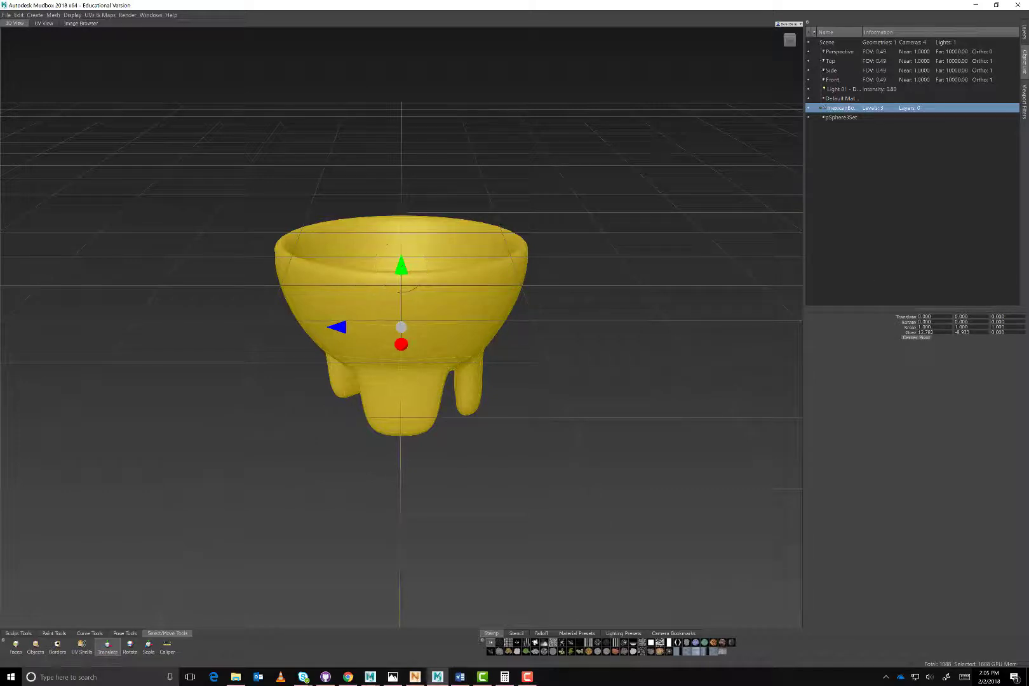
{"action": "left_click_drag", "start_coordinate": [400, 260], "coordinate": [394, 48]}
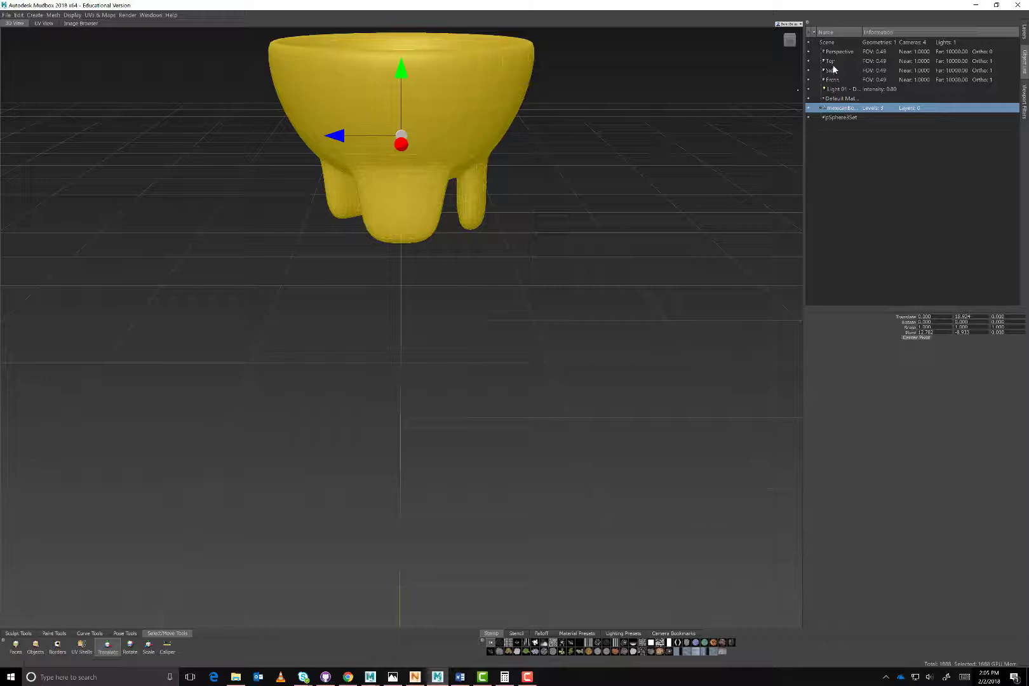
{"action": "left_click", "coordinate": [834, 80]}
{"action": "right_click", "coordinate": [836, 81]}
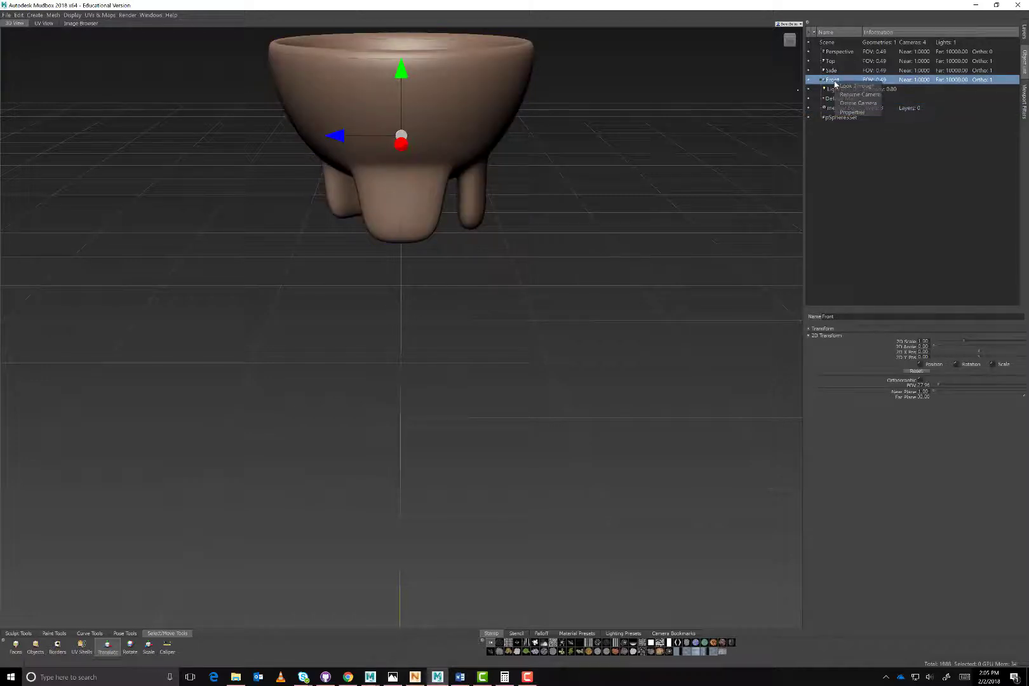
{"action": "left_click", "coordinate": [854, 86]}
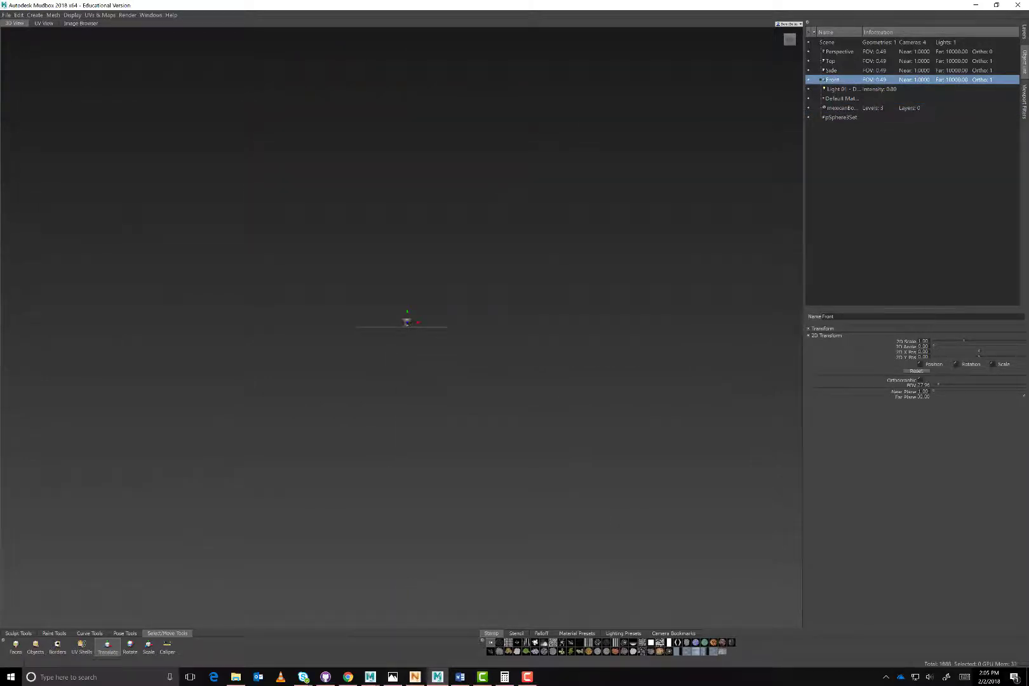
{"action": "scroll", "coordinate": [415, 343], "scroll_direction": "up", "scroll_amount": 15}
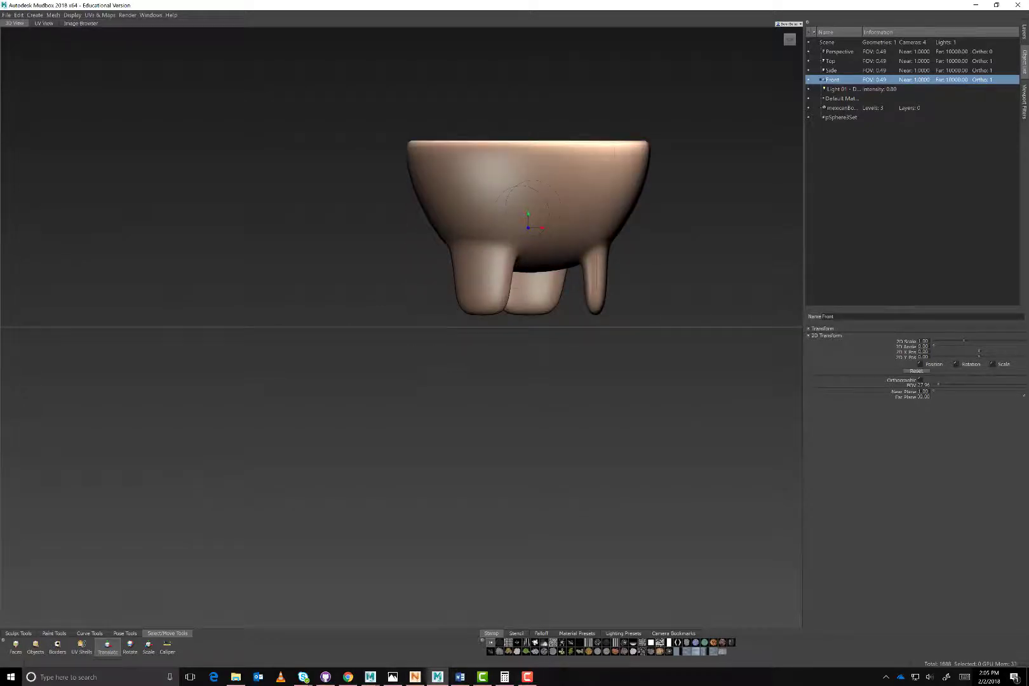
{"action": "left_click_drag", "start_coordinate": [528, 214], "coordinate": [528, 227]}
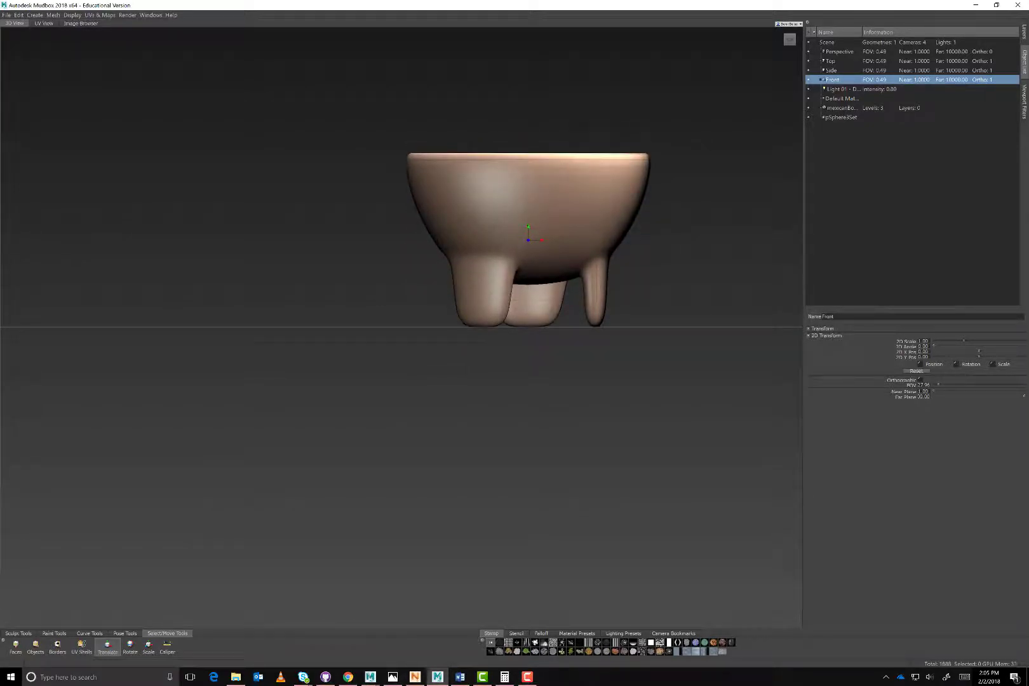
Try tilting the Front camera's 2D angle, undo and redo the bowl's placement on the grid line, and return the angle to 0
{"action": "left_click_drag", "start_coordinate": [934, 347], "coordinate": [921, 349]}
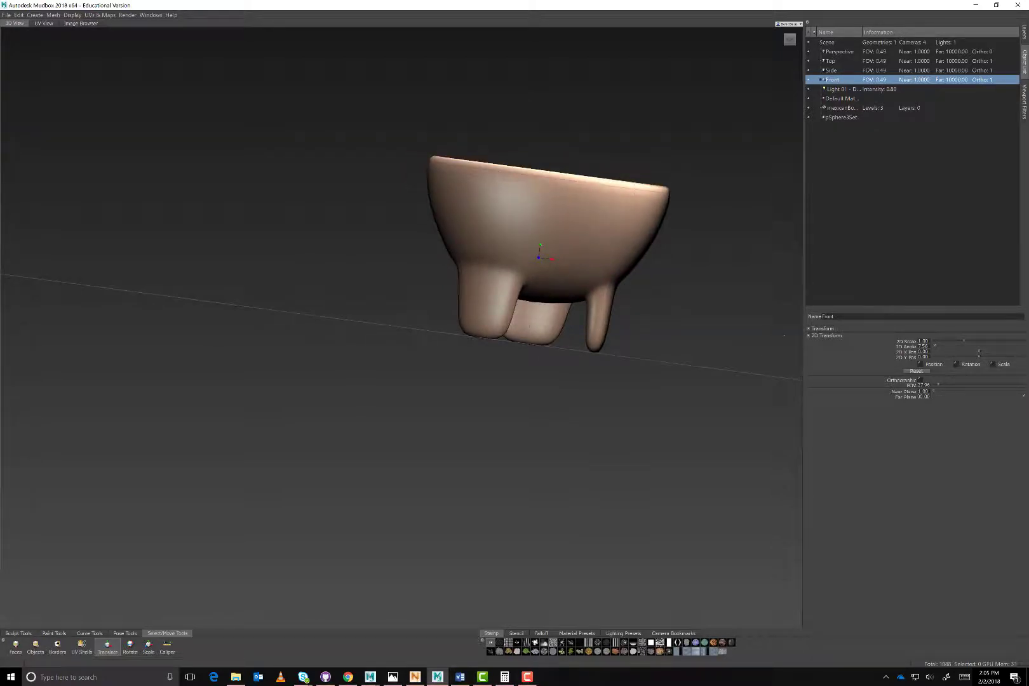
{"action": "scroll", "coordinate": [712, 355], "scroll_direction": "up", "scroll_amount": 5}
{"action": "scroll", "coordinate": [712, 354], "scroll_direction": "down", "scroll_amount": 4}
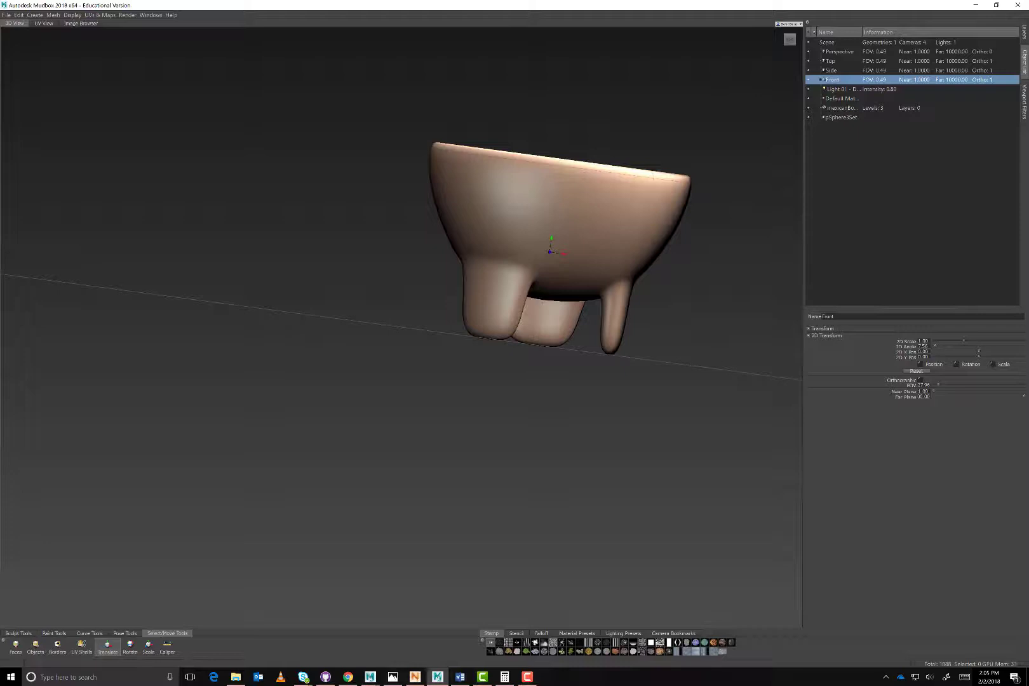
{"action": "key", "text": "ctrl+z"}
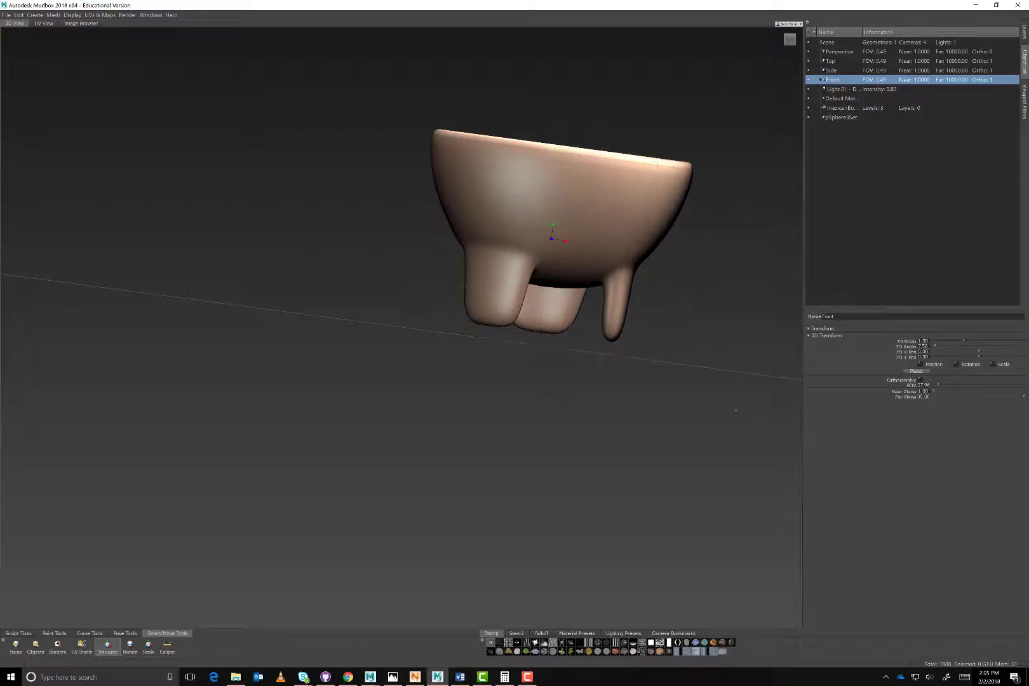
{"action": "left_click_drag", "start_coordinate": [554, 208], "coordinate": [553, 223]}
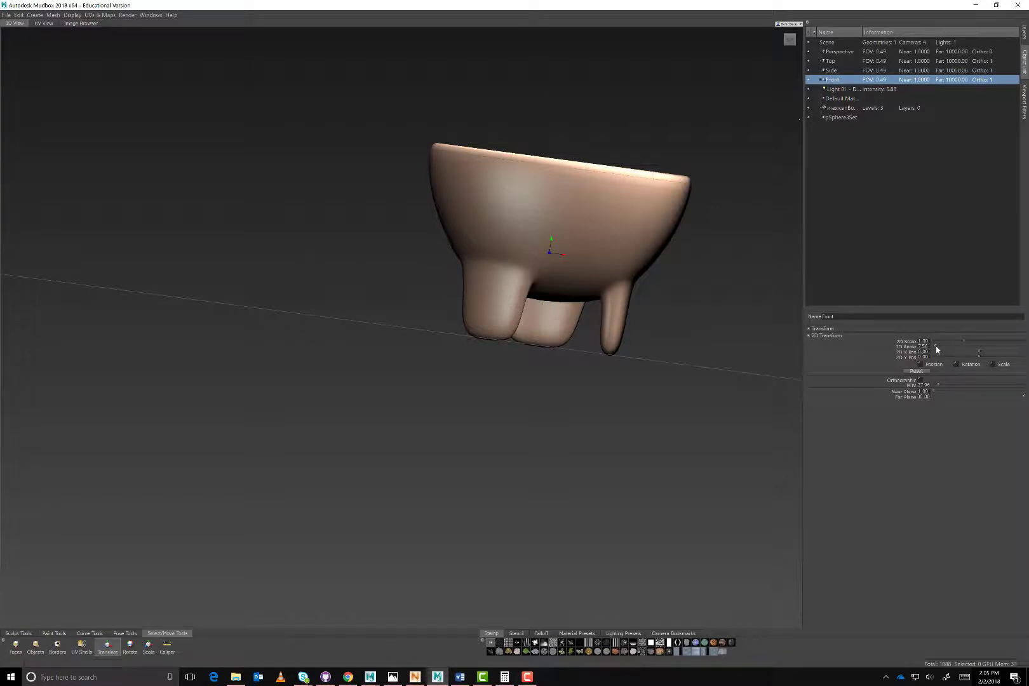
{"action": "left_click_drag", "start_coordinate": [936, 346], "coordinate": [934, 345]}
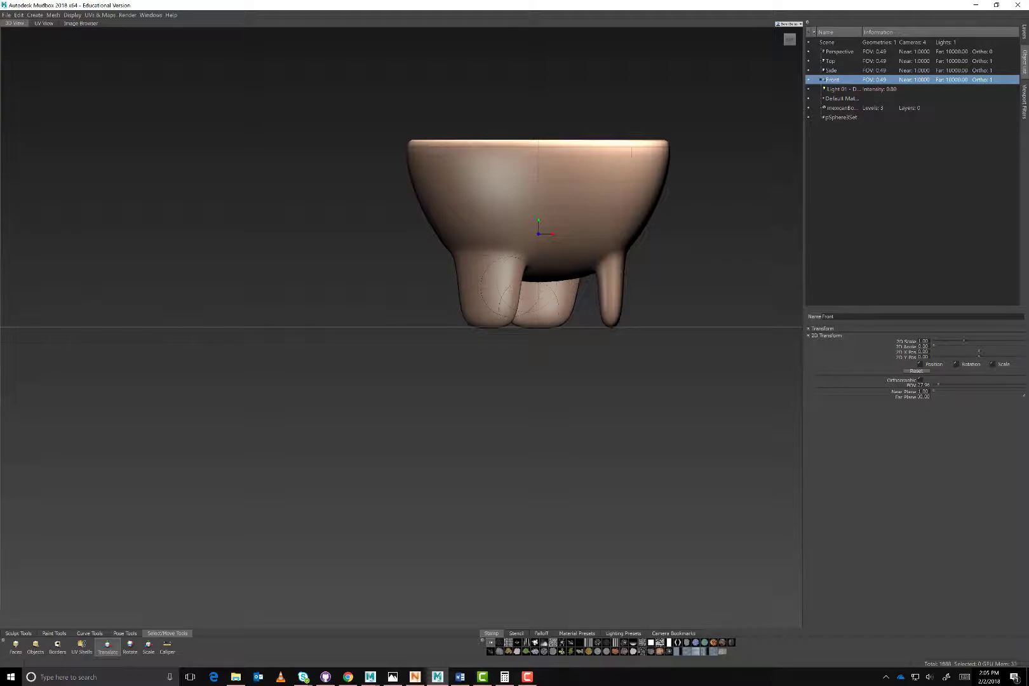
Look through the Top camera and try sliding the bowl along Z to line it up with the grid
{"action": "middle_click_drag", "start_coordinate": [711, 85], "coordinate": [582, 165], "text": "alt"}
{"action": "right_click", "coordinate": [845, 53]}
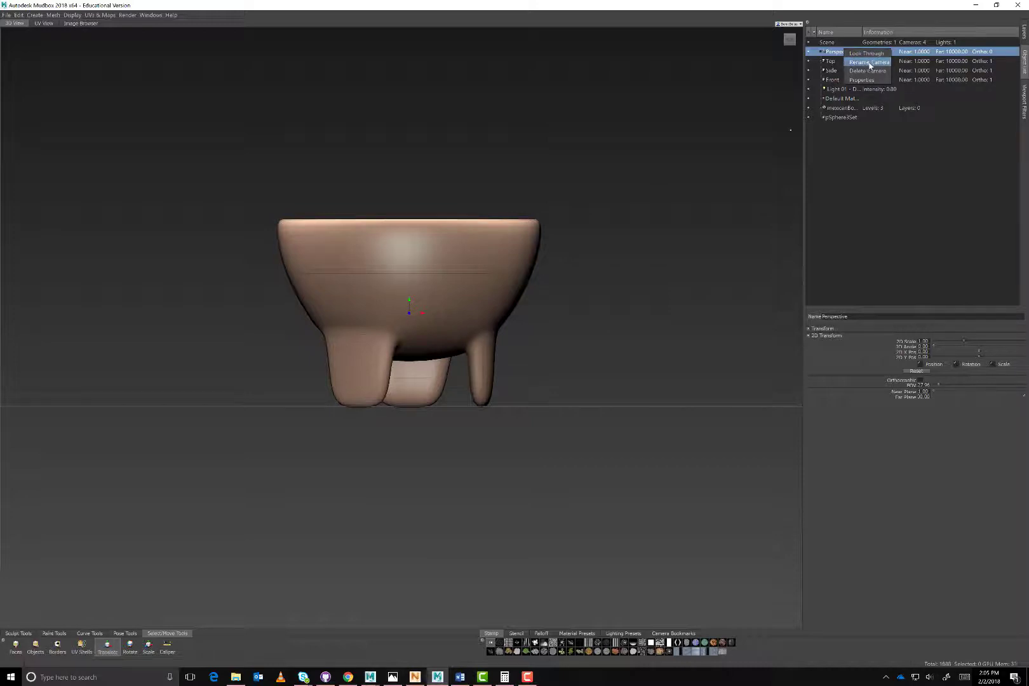
{"action": "left_click", "coordinate": [834, 63]}
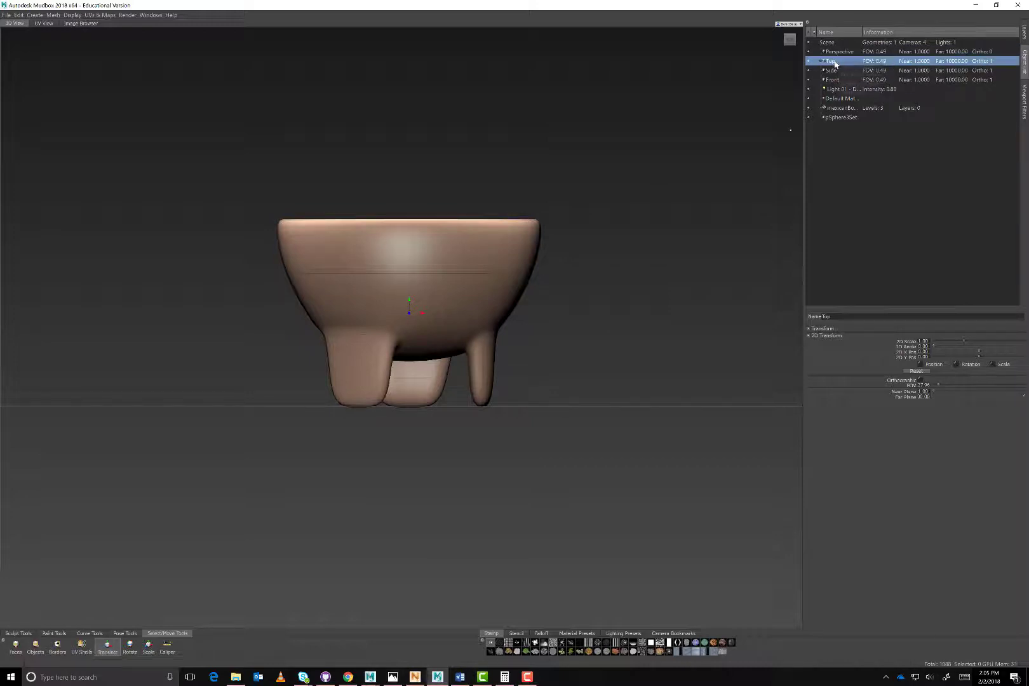
{"action": "right_click", "coordinate": [835, 63]}
{"action": "left_click", "coordinate": [852, 68]}
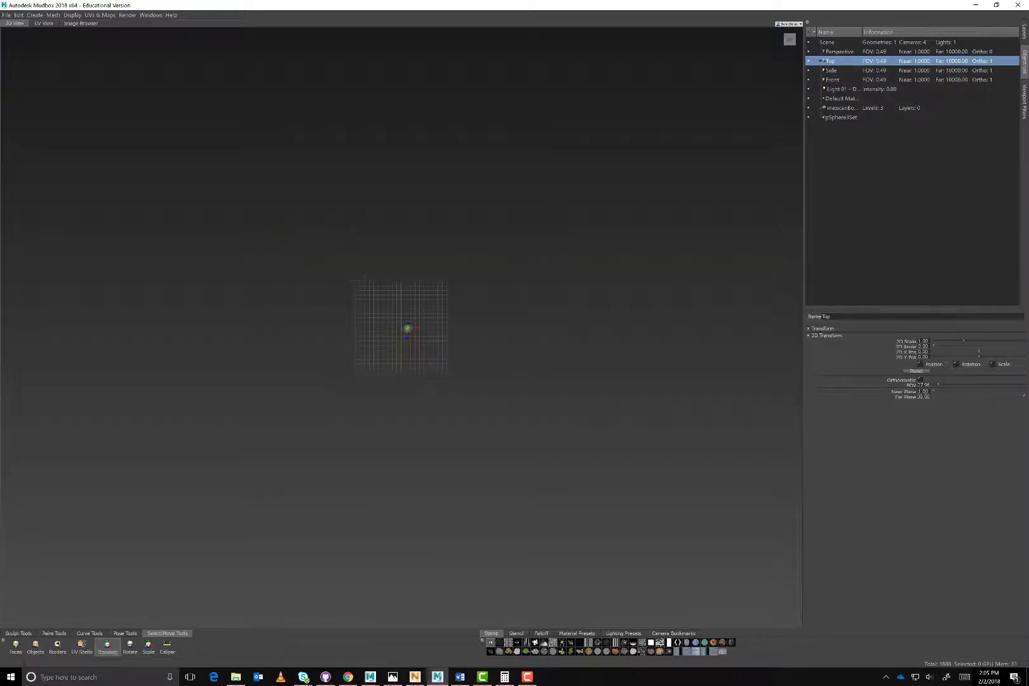
{"action": "scroll", "coordinate": [504, 330], "scroll_direction": "up", "scroll_amount": 15}
{"action": "scroll", "coordinate": [504, 329], "scroll_direction": "down", "scroll_amount": 1}
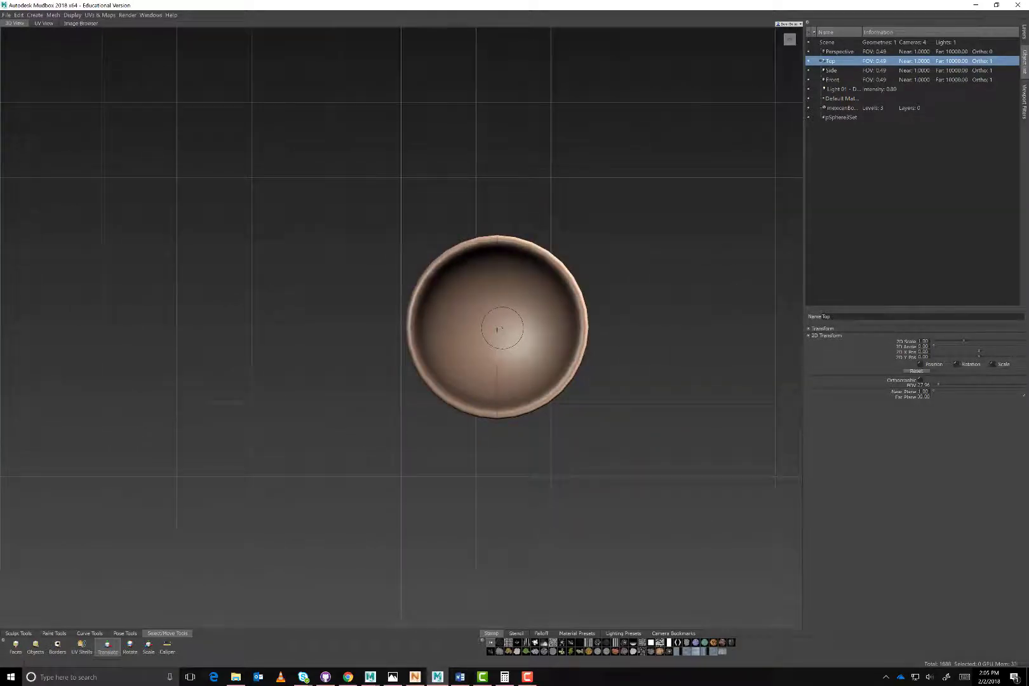
{"action": "left_click_drag", "start_coordinate": [498, 329], "coordinate": [498, 291]}
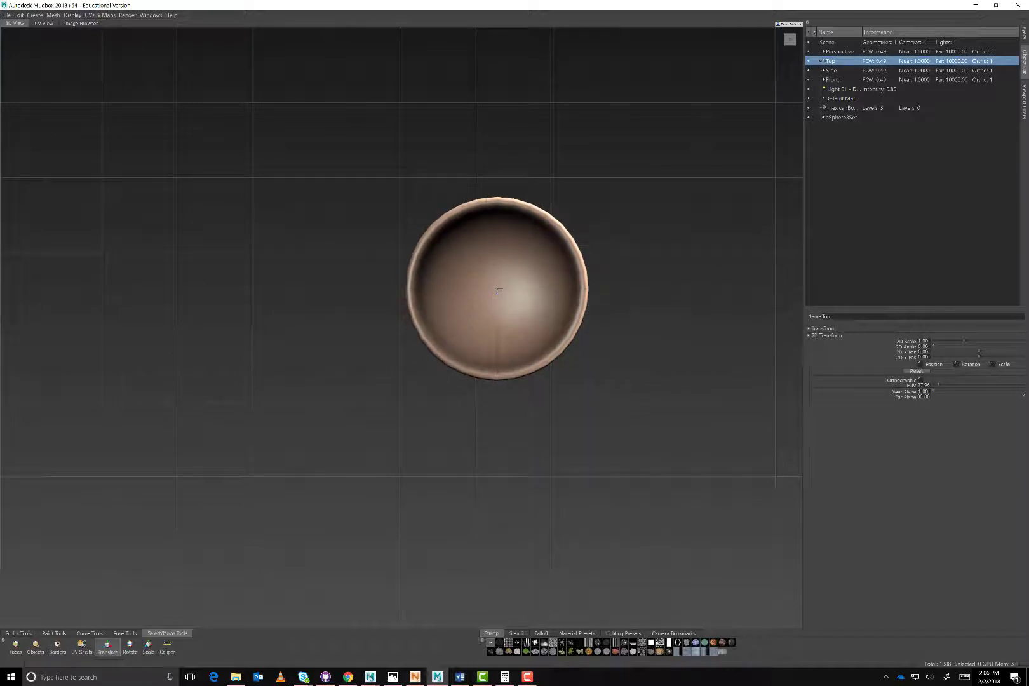
{"action": "scroll", "coordinate": [499, 291], "scroll_direction": "up", "scroll_amount": 5}
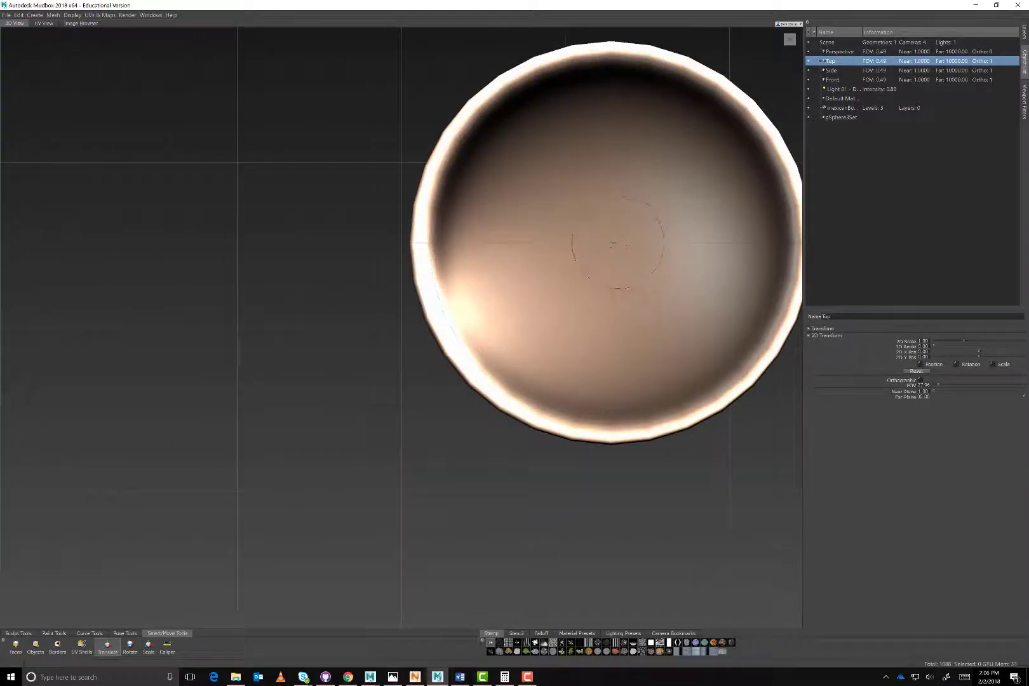
{"action": "left_click_drag", "start_coordinate": [613, 243], "coordinate": [613, 306]}
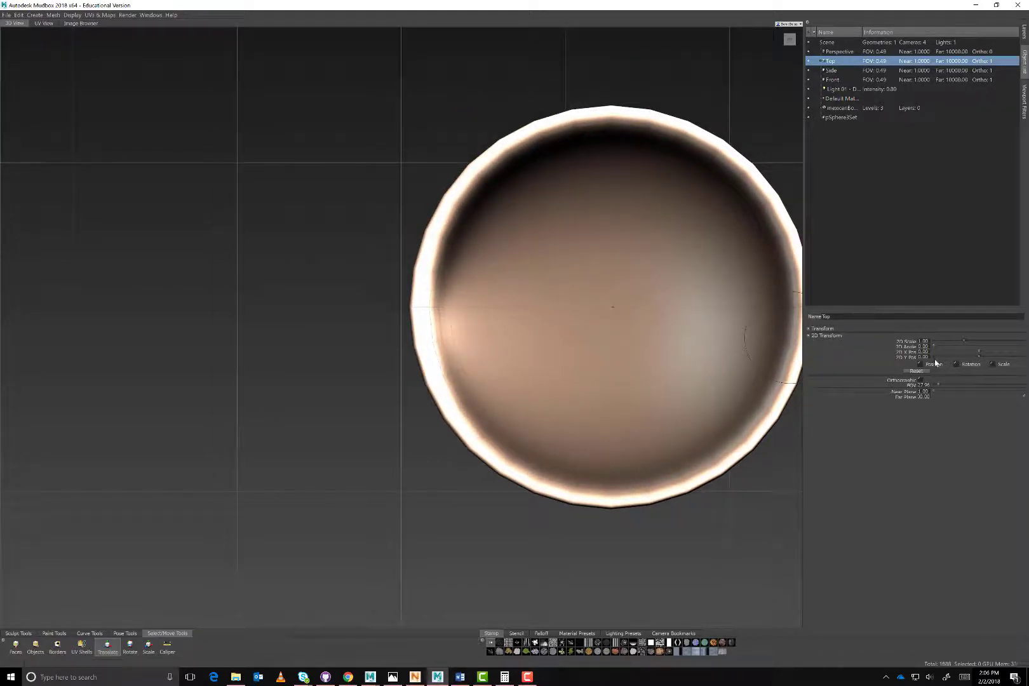
Set the bowl's Translate Y and Translate Z values to 0
{"action": "left_click", "coordinate": [106, 648]}
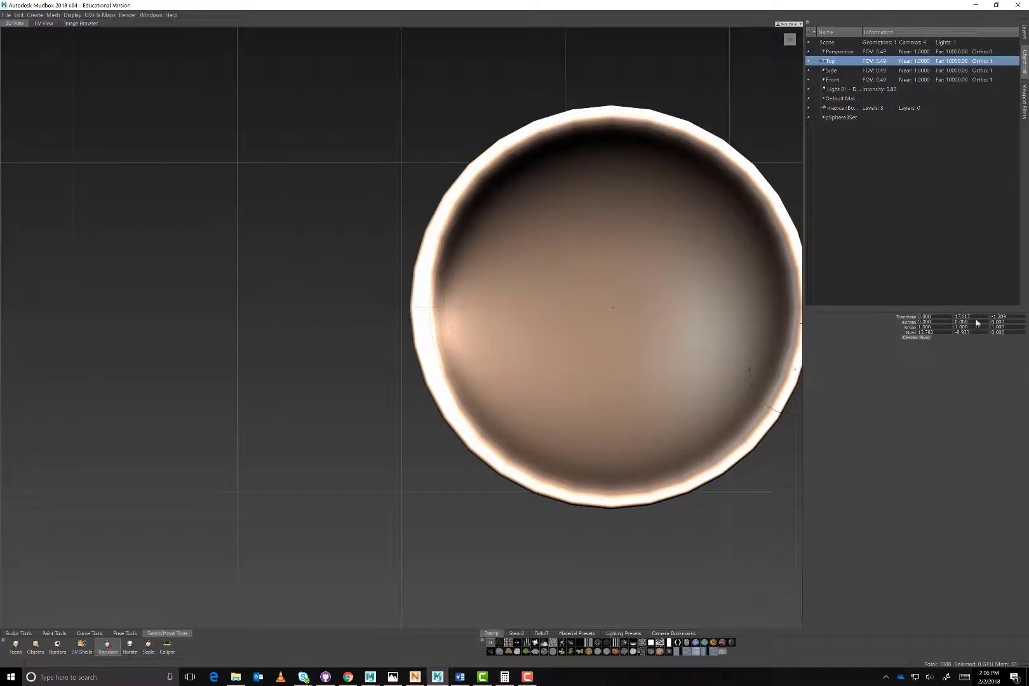
{"action": "left_click_drag", "start_coordinate": [976, 315], "coordinate": [934, 317]}
{"action": "type", "text": "0"}
{"action": "key", "text": "Return"}
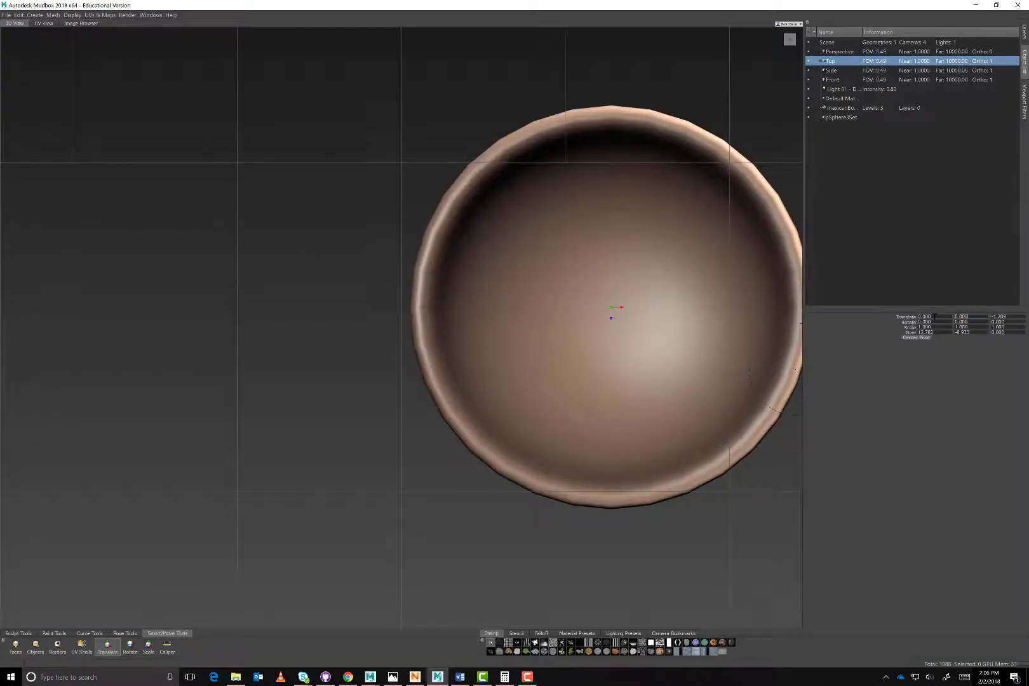
{"action": "left_click", "coordinate": [1009, 316]}
{"action": "left_click_drag", "start_coordinate": [1015, 315], "coordinate": [986, 315]}
{"action": "type", "text": "0"}
{"action": "key", "text": "Return"}
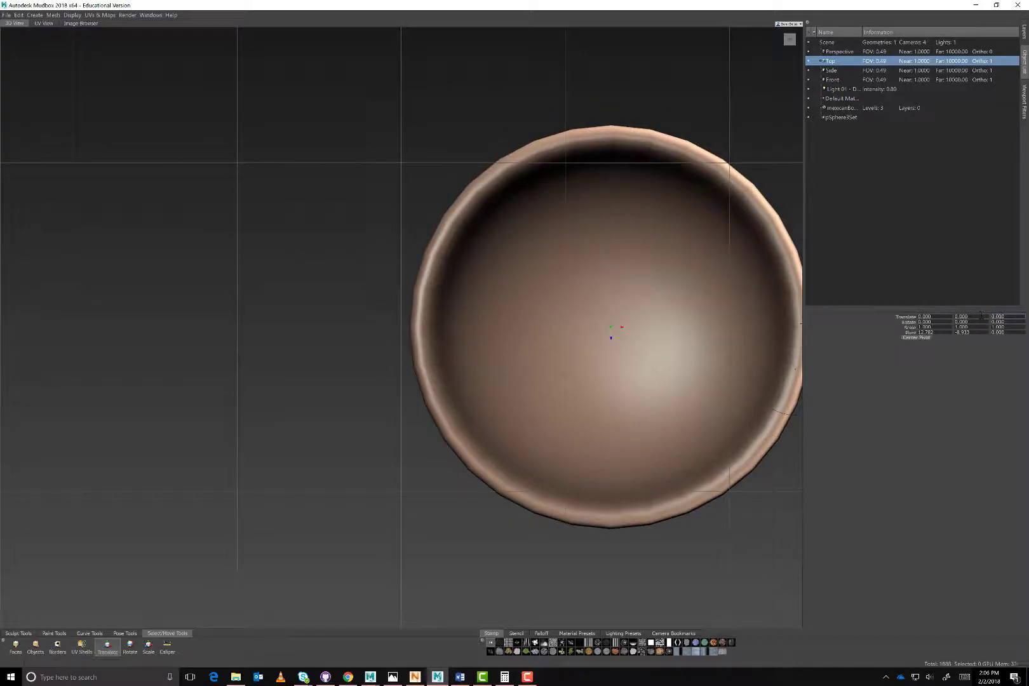
{"action": "scroll", "coordinate": [535, 326], "scroll_direction": "down", "scroll_amount": 3}
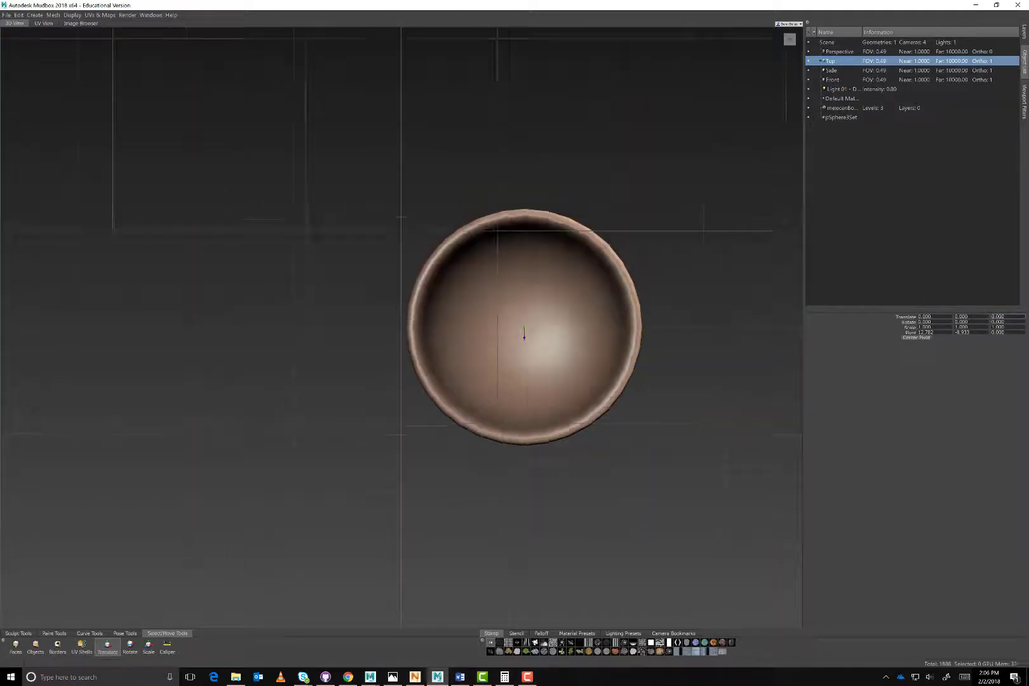
{"action": "scroll", "coordinate": [632, 337], "scroll_direction": "up", "scroll_amount": 5}
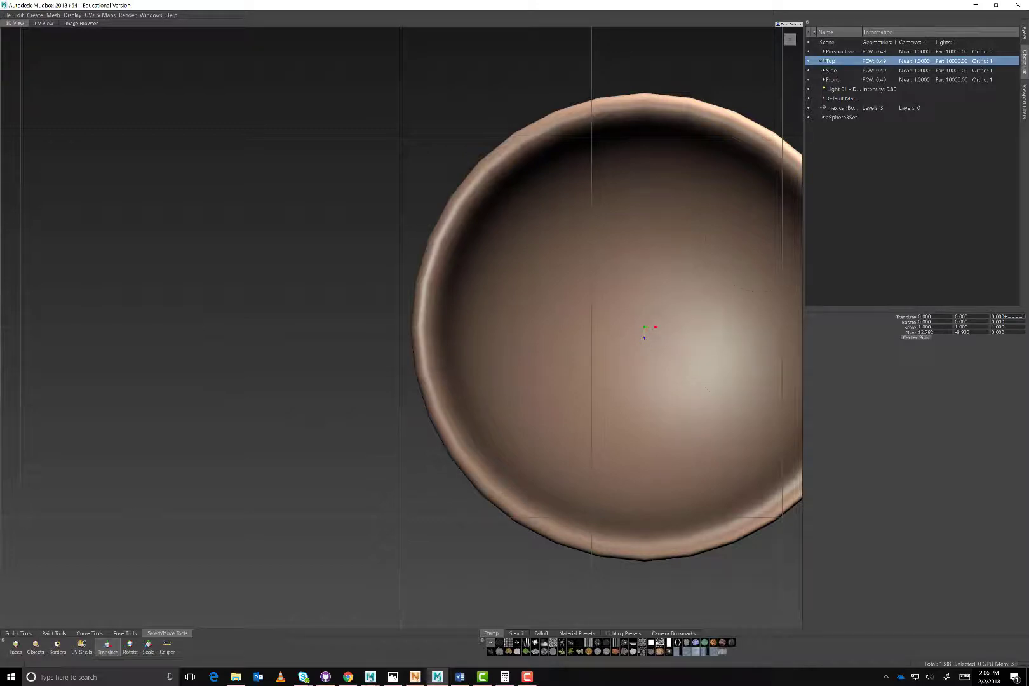
Look through the Perspective camera and move the bowl onto the grid's centre, at about X -10.7, Y 17.6, Z 0.9
{"action": "left_click", "coordinate": [847, 46]}
{"action": "right_click", "coordinate": [846, 49]}
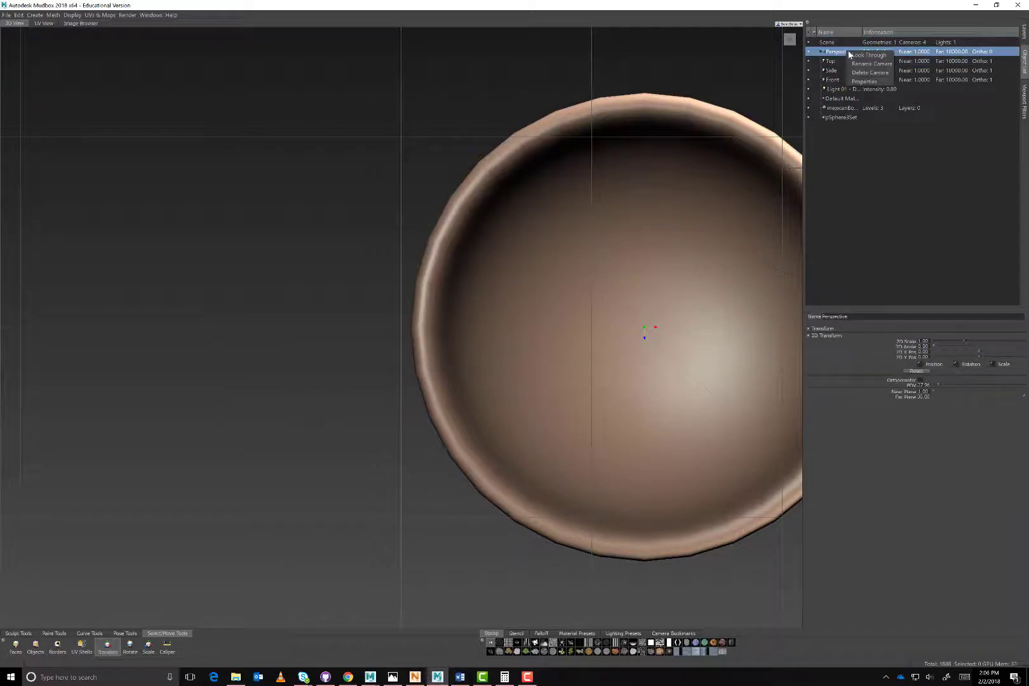
{"action": "left_click", "coordinate": [860, 55]}
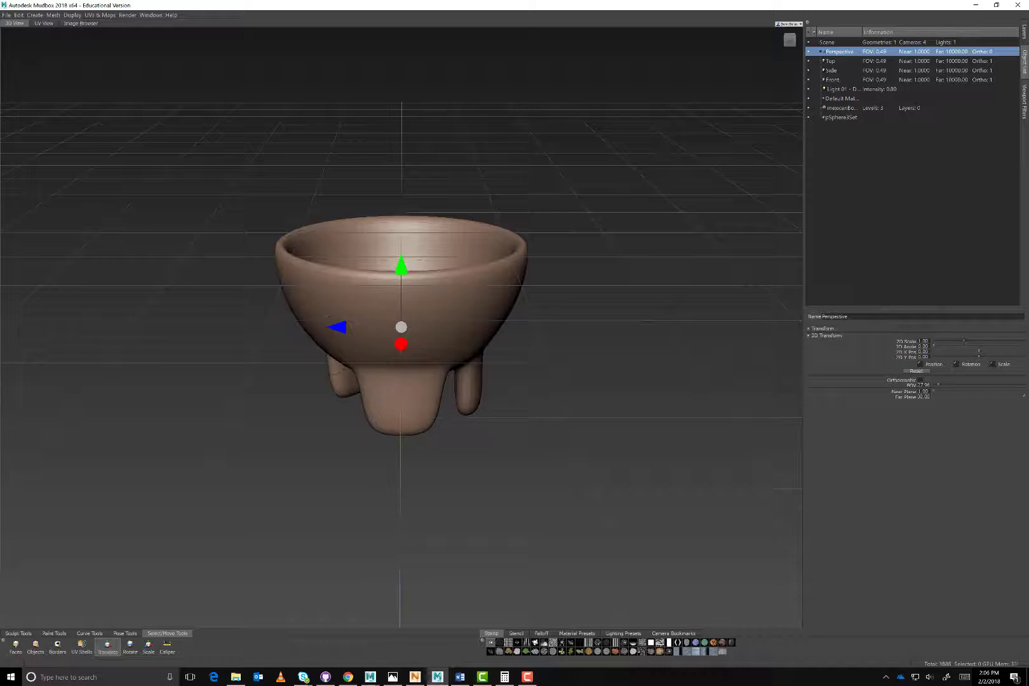
{"action": "mouse_move", "coordinate": [339, 327]}
{"action": "left_mouse_down"}
{"action": "mouse_move", "coordinate": [110, 327]}
{"action": "mouse_move", "coordinate": [332, 325]}
{"action": "mouse_move", "coordinate": [341, 340]}
{"action": "left_mouse_up"}
{"action": "mouse_move", "coordinate": [305, 276]}
{"action": "left_mouse_down", "text": "alt"}
{"action": "mouse_move", "coordinate": [412, 284]}
{"action": "mouse_move", "coordinate": [401, 58]}
{"action": "mouse_move", "coordinate": [401, 93]}
{"action": "left_mouse_up", "text": "alt"}
{"action": "left_click_drag", "start_coordinate": [461, 152], "coordinate": [229, 216]}
{"action": "scroll", "coordinate": [327, 152], "scroll_direction": "down", "scroll_amount": 5}
{"action": "scroll", "coordinate": [229, 216], "scroll_direction": "up", "scroll_amount": 5}
{"action": "middle_click_drag", "start_coordinate": [293, 147], "coordinate": [363, 249], "text": "alt"}
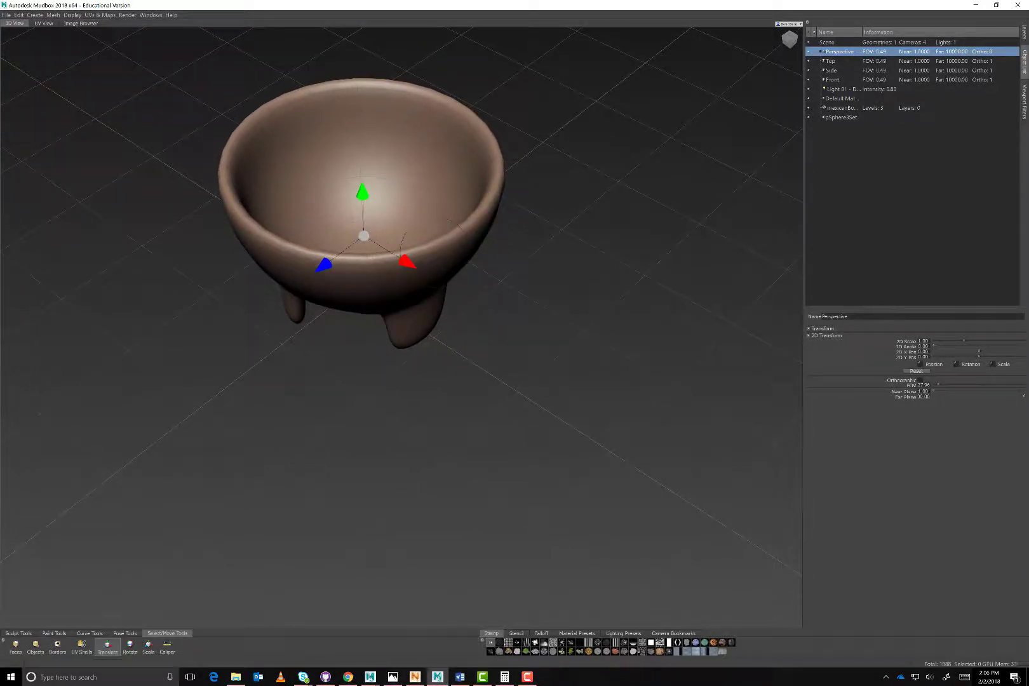
{"action": "scroll", "coordinate": [363, 249], "scroll_direction": "down", "scroll_amount": 10}
{"action": "left_click_drag", "start_coordinate": [362, 249], "coordinate": [420, 195], "text": "alt"}
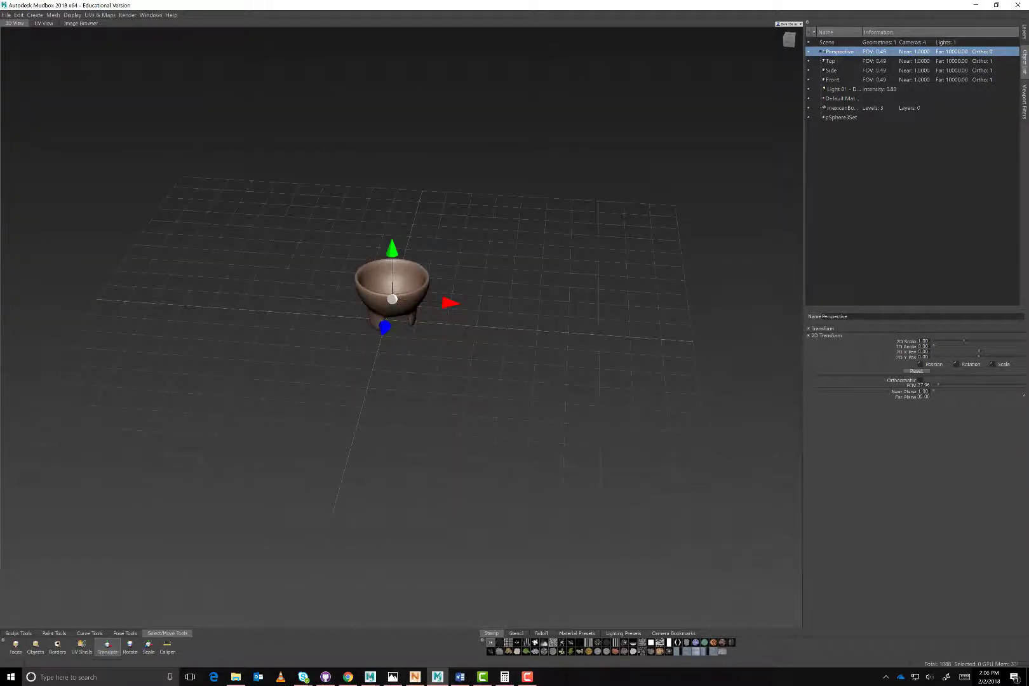
Create a Human Body mesh for scale comparison and shift the bowl along X to about -12.4, centred between its feet
{"action": "left_click", "coordinate": [35, 15]}
{"action": "mouse_move", "coordinate": [38, 24]}
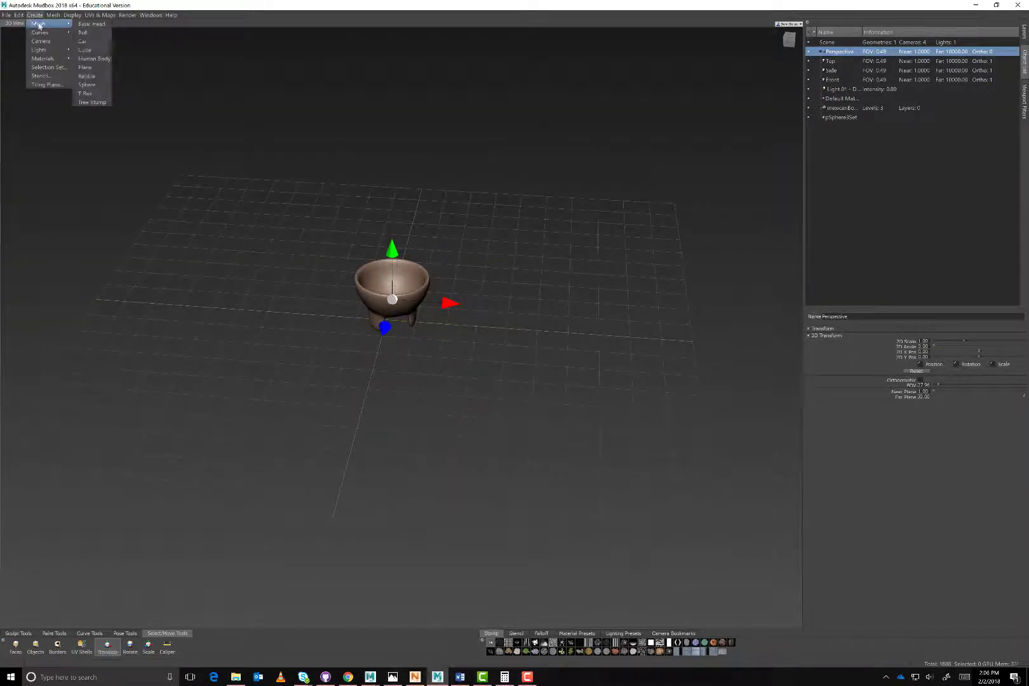
{"action": "left_click", "coordinate": [94, 59]}
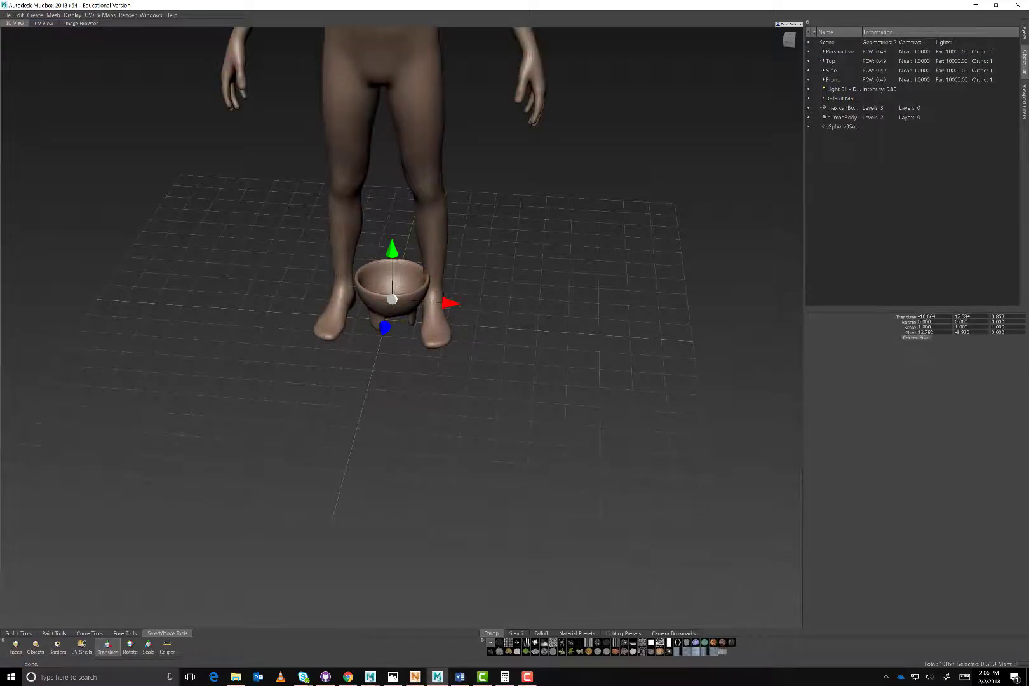
{"action": "left_click_drag", "start_coordinate": [407, 210], "coordinate": [429, 236], "text": "alt"}
{"action": "scroll", "coordinate": [413, 203], "scroll_direction": "down", "scroll_amount": 5}
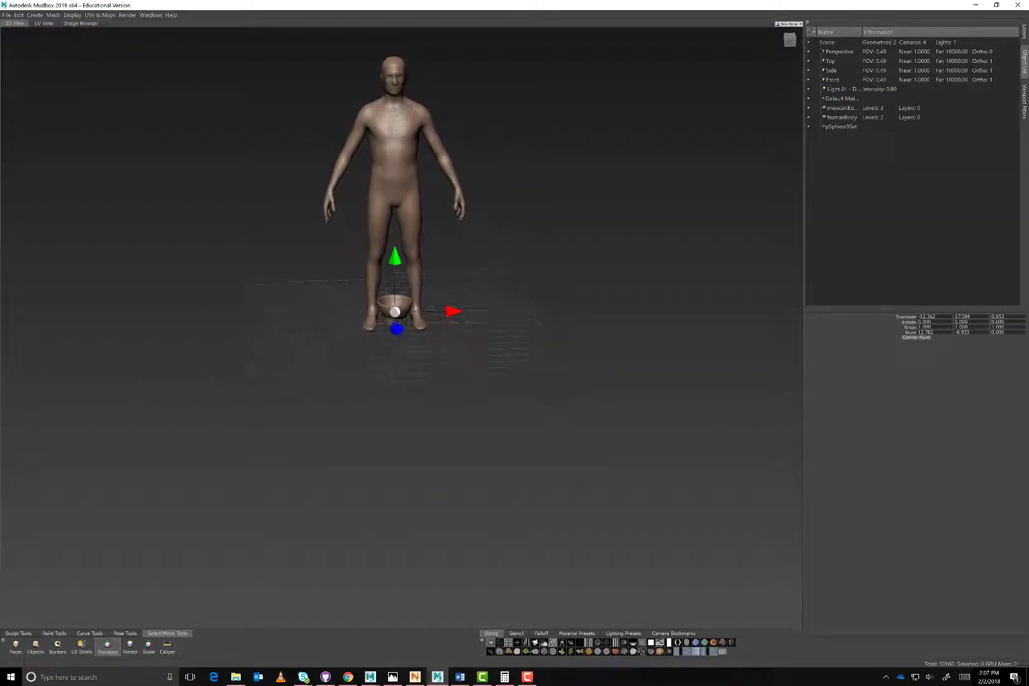
Delete the humanBody mesh from the scene and frame the bowl for sculpting
{"action": "left_click", "coordinate": [841, 118]}
{"action": "key", "text": "Delete"}
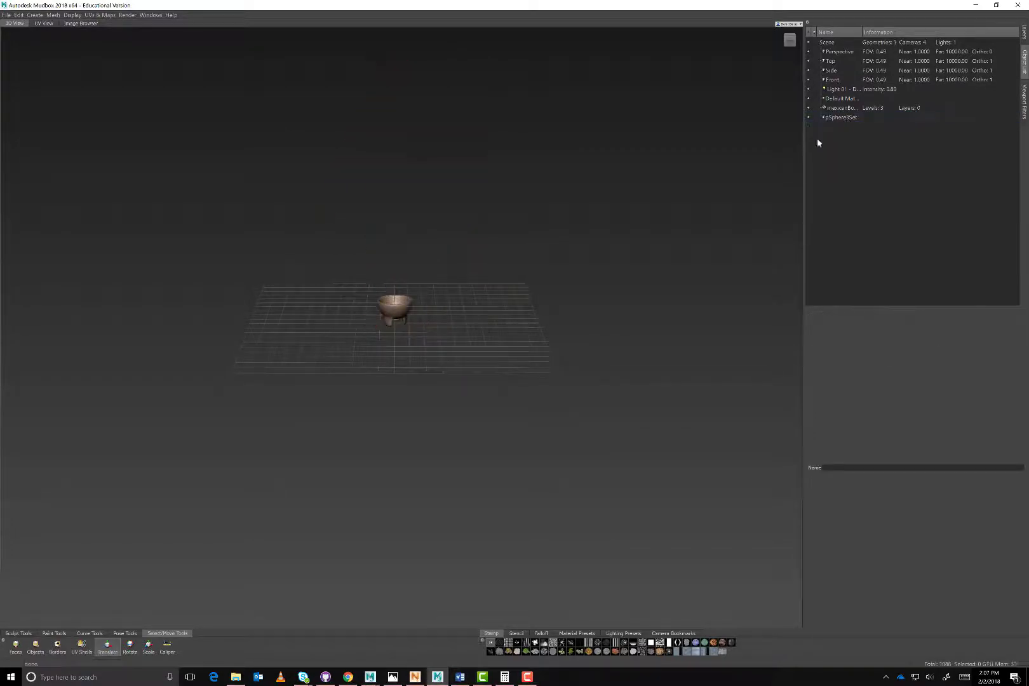
{"action": "right_click_drag", "start_coordinate": [384, 278], "coordinate": [490, 291], "text": "alt"}
{"action": "middle_click_drag", "start_coordinate": [381, 267], "coordinate": [385, 386], "text": "alt"}
{"action": "left_click_drag", "start_coordinate": [384, 349], "coordinate": [464, 318], "text": "alt"}
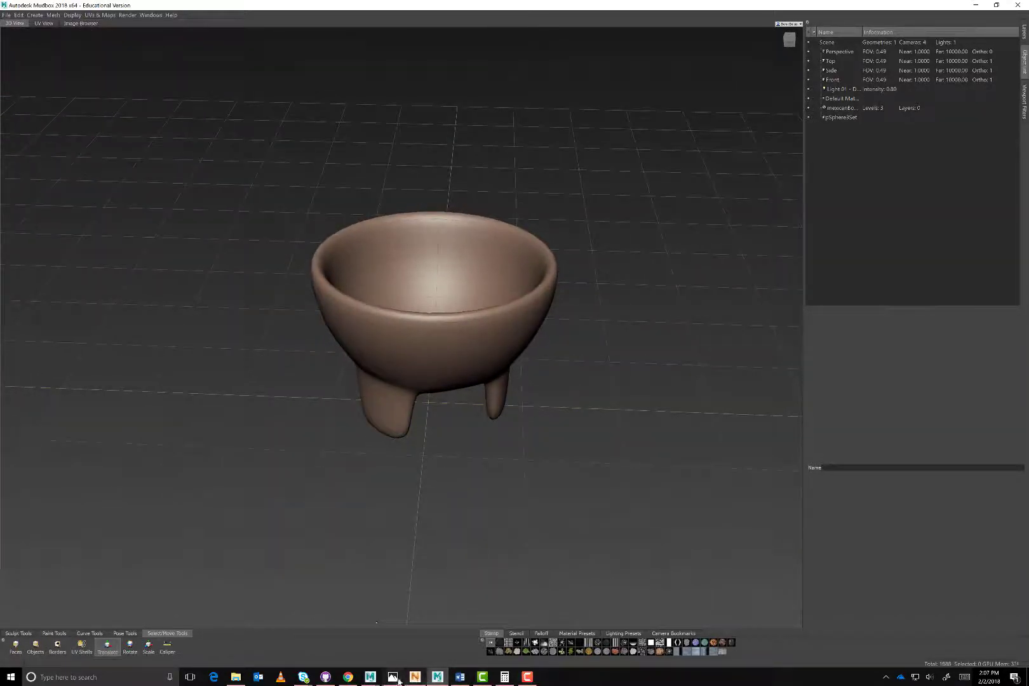
Switch to Photos to study the guacamole and lava stone bowl reference pictures, and return to Mudbox
{"action": "left_click", "coordinate": [393, 678]}
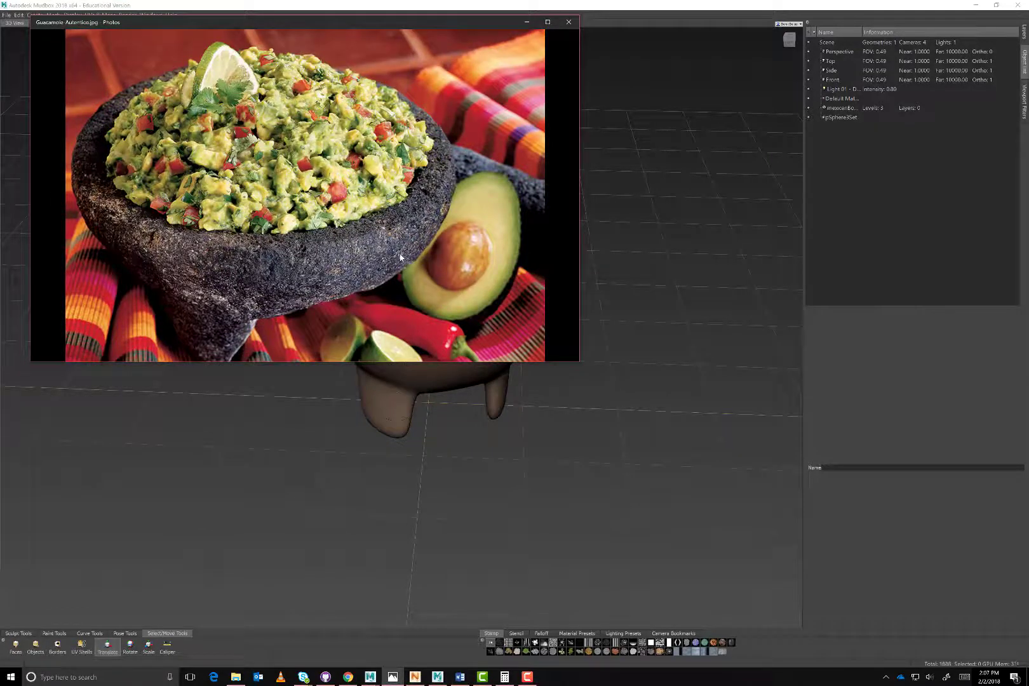
{"action": "key", "text": "Right"}
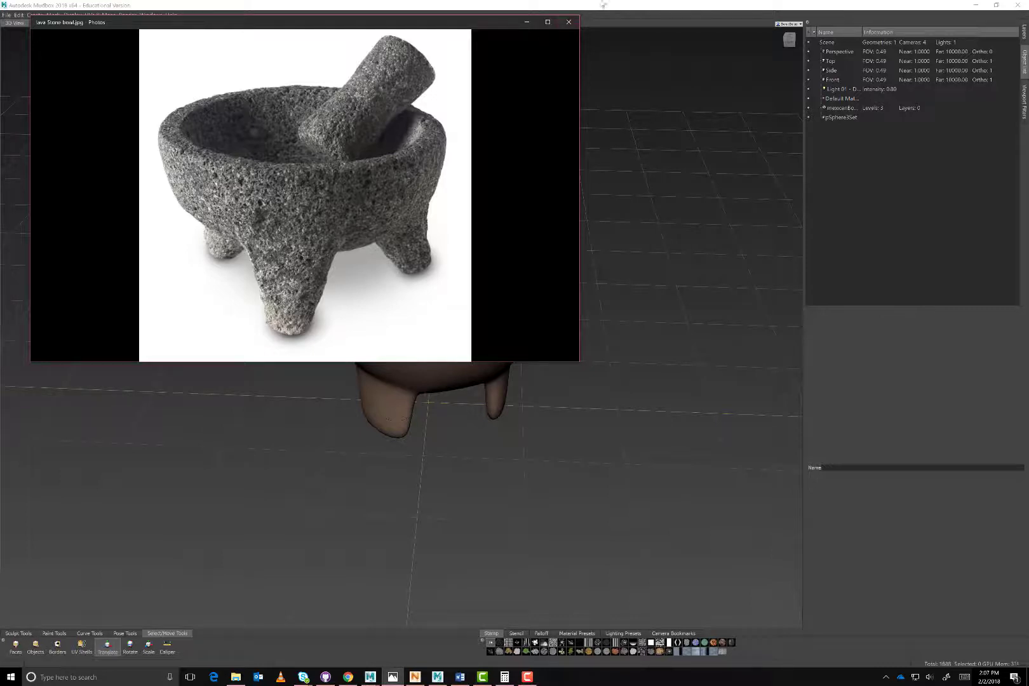
{"action": "left_click", "coordinate": [527, 22]}
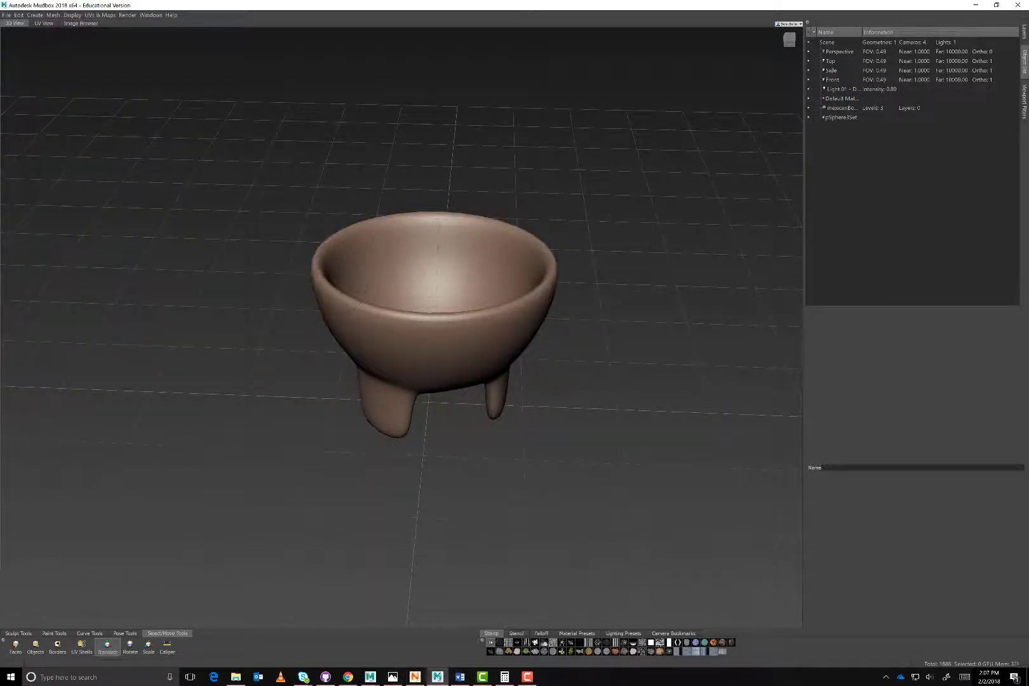
Choose the Flatten sculpt brush and lower its strength to about 6.5, with the bowl's rim in view
{"action": "left_click", "coordinate": [19, 634]}
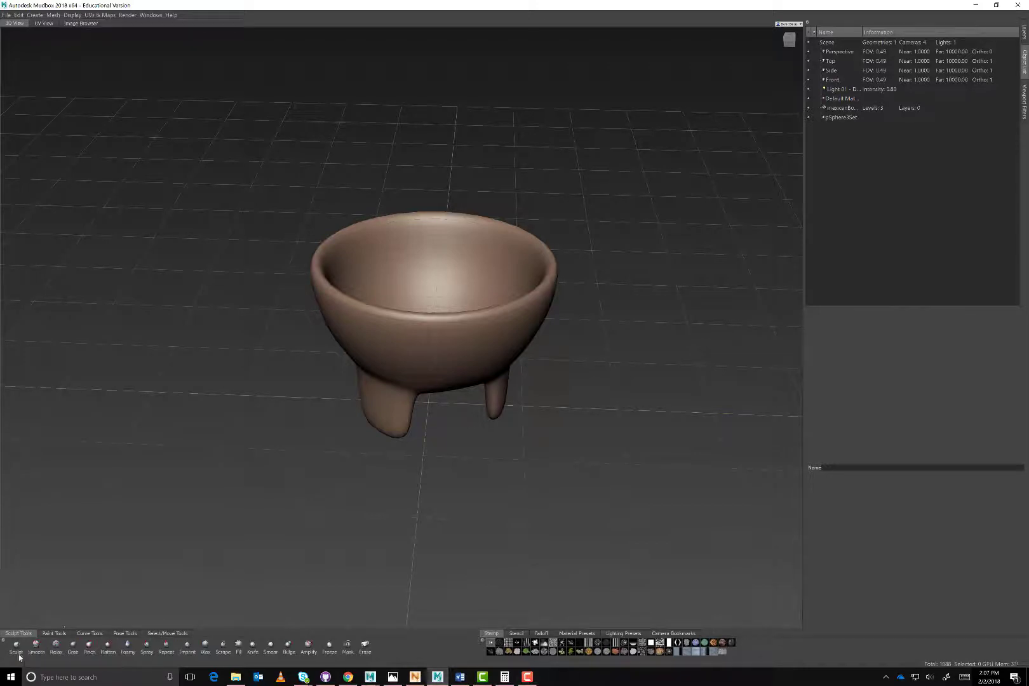
{"action": "left_click", "coordinate": [108, 645]}
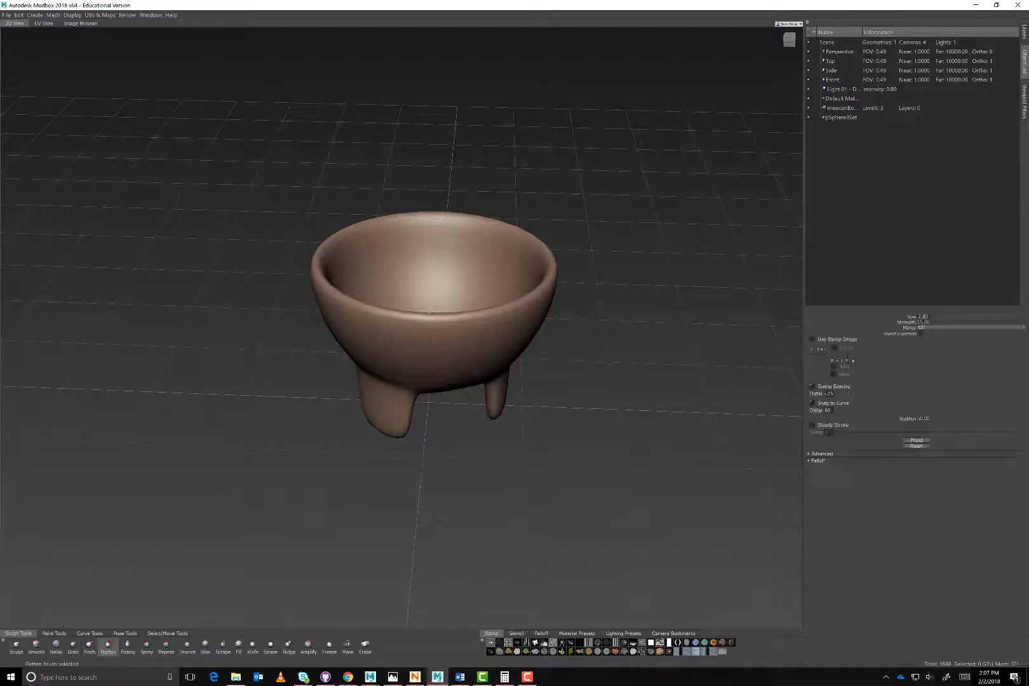
{"action": "left_click_drag", "start_coordinate": [477, 280], "coordinate": [496, 333], "text": "alt"}
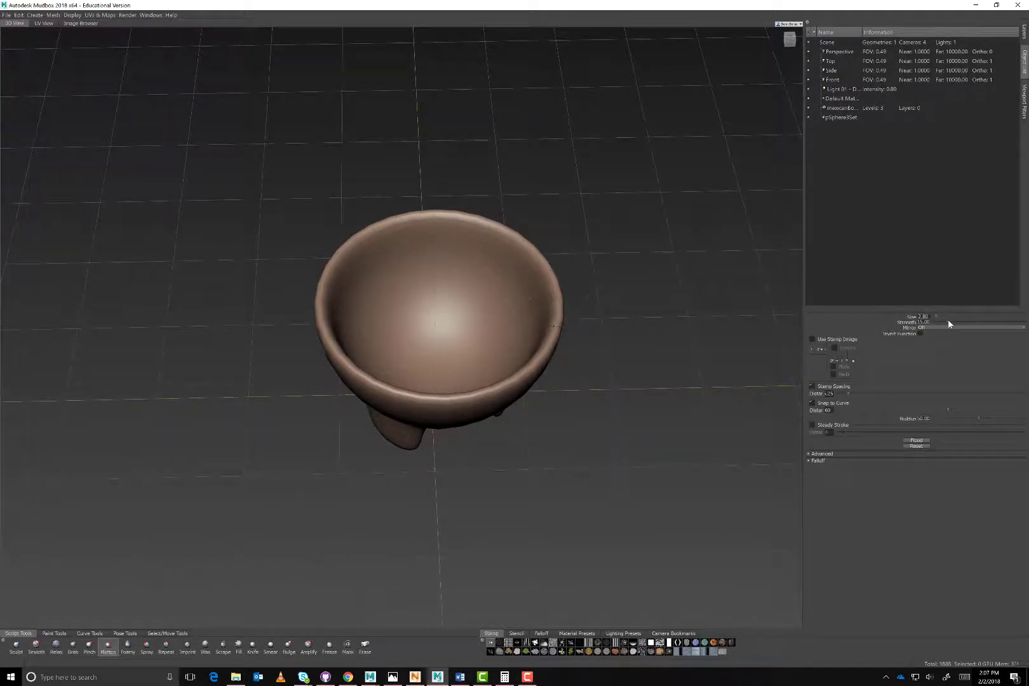
{"action": "left_click_drag", "start_coordinate": [949, 321], "coordinate": [943, 322]}
{"action": "left_click_drag", "start_coordinate": [483, 295], "coordinate": [476, 340], "text": "alt"}
{"action": "mouse_move", "coordinate": [460, 340]}
{"action": "right_mouse_down", "text": "alt"}
{"action": "mouse_move", "coordinate": [511, 335]}
{"action": "mouse_move", "coordinate": [459, 338]}
{"action": "right_mouse_up", "text": "alt"}
{"action": "left_click_drag", "start_coordinate": [459, 338], "coordinate": [447, 333], "text": "alt"}
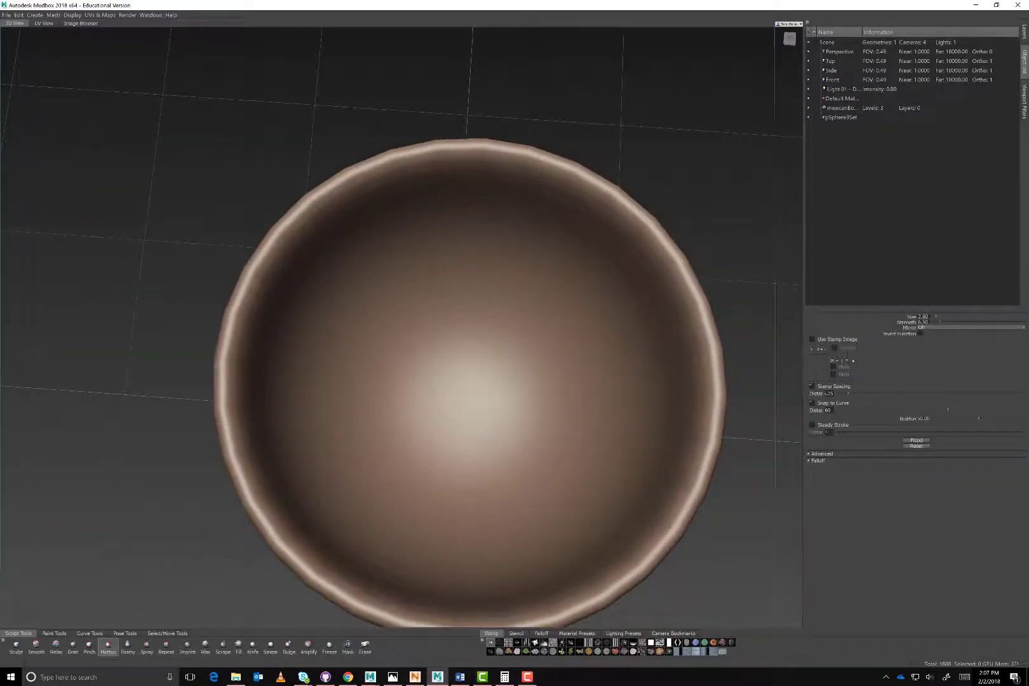
Try flattening stretches of the bowl's rim with brush strokes to make its round edge irregular
{"action": "mouse_move", "coordinate": [437, 147]}
{"action": "left_mouse_down"}
{"action": "mouse_move", "coordinate": [489, 146]}
{"action": "mouse_move", "coordinate": [337, 166]}
{"action": "mouse_move", "coordinate": [496, 148]}
{"action": "mouse_move", "coordinate": [384, 164]}
{"action": "mouse_move", "coordinate": [524, 160]}
{"action": "left_mouse_up"}
{"action": "left_click_drag", "start_coordinate": [486, 305], "coordinate": [473, 222], "text": "alt"}
{"action": "mouse_move", "coordinate": [373, 133]}
{"action": "left_mouse_down"}
{"action": "mouse_move", "coordinate": [305, 146]}
{"action": "mouse_move", "coordinate": [368, 127]}
{"action": "left_mouse_up"}
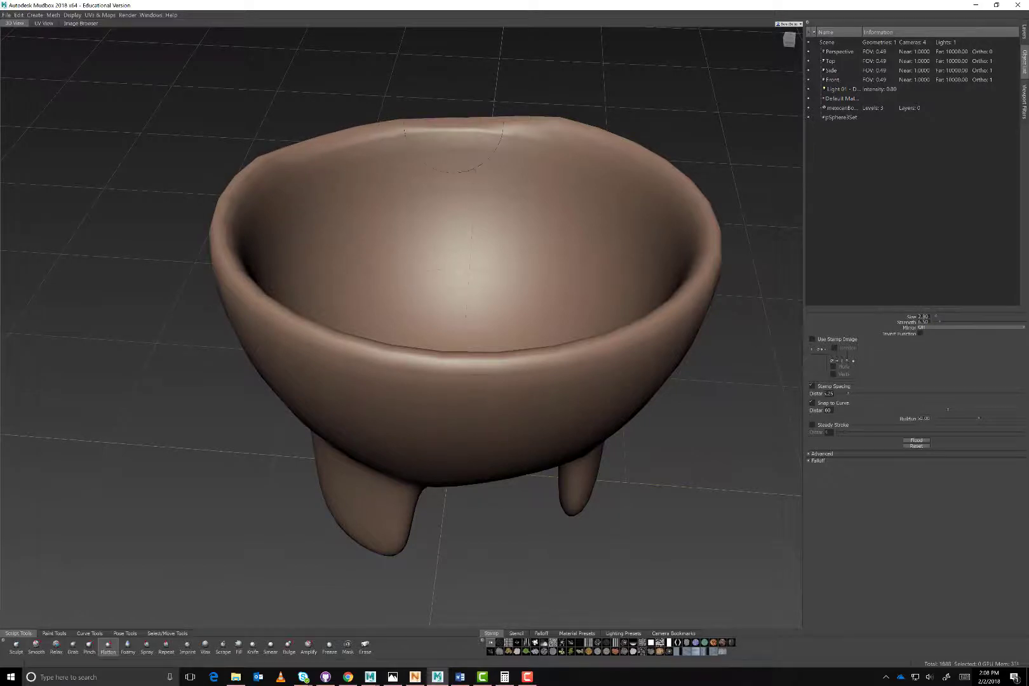
{"action": "mouse_move", "coordinate": [369, 209]}
{"action": "left_mouse_down", "text": "alt"}
{"action": "mouse_move", "coordinate": [420, 209]}
{"action": "mouse_move", "coordinate": [509, 172]}
{"action": "mouse_move", "coordinate": [508, 220]}
{"action": "mouse_move", "coordinate": [412, 290]}
{"action": "mouse_move", "coordinate": [438, 311]}
{"action": "mouse_move", "coordinate": [534, 320]}
{"action": "mouse_move", "coordinate": [655, 294]}
{"action": "mouse_move", "coordinate": [473, 321]}
{"action": "mouse_move", "coordinate": [390, 303]}
{"action": "left_mouse_up", "text": "alt"}
{"action": "left_click_drag", "start_coordinate": [391, 303], "coordinate": [305, 356], "text": "alt"}
{"action": "middle_click_drag", "start_coordinate": [597, 240], "coordinate": [598, 410], "text": "alt"}
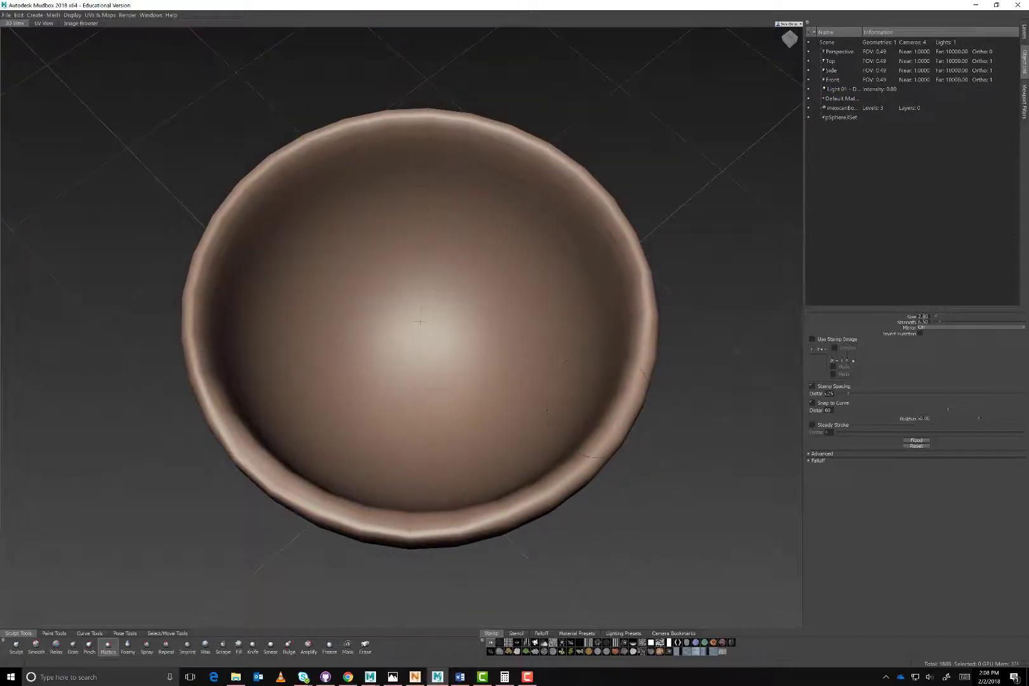
{"action": "mouse_move", "coordinate": [645, 349]}
{"action": "left_mouse_down"}
{"action": "mouse_move", "coordinate": [625, 229]}
{"action": "mouse_move", "coordinate": [575, 171]}
{"action": "mouse_move", "coordinate": [524, 145]}
{"action": "left_mouse_up"}
{"action": "mouse_move", "coordinate": [495, 117]}
{"action": "left_mouse_down"}
{"action": "mouse_move", "coordinate": [327, 126]}
{"action": "mouse_move", "coordinate": [257, 158]}
{"action": "mouse_move", "coordinate": [222, 198]}
{"action": "mouse_move", "coordinate": [199, 257]}
{"action": "mouse_move", "coordinate": [190, 340]}
{"action": "left_mouse_up"}
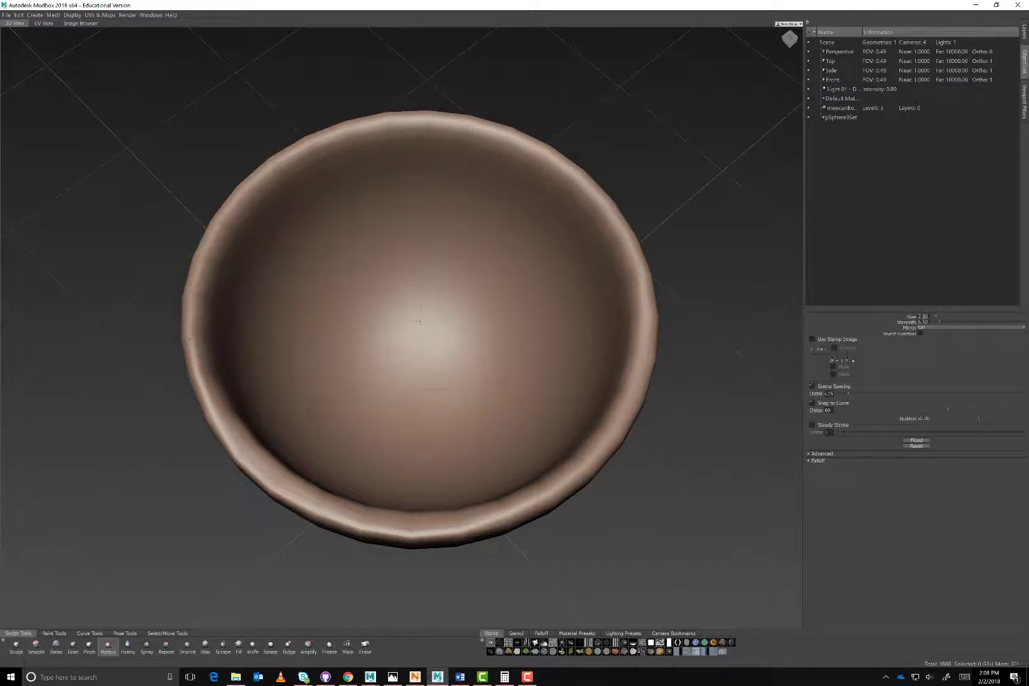
Undo all the Flatten strokes on the bowl's rim
{"action": "key", "text": "ctrl+z"}
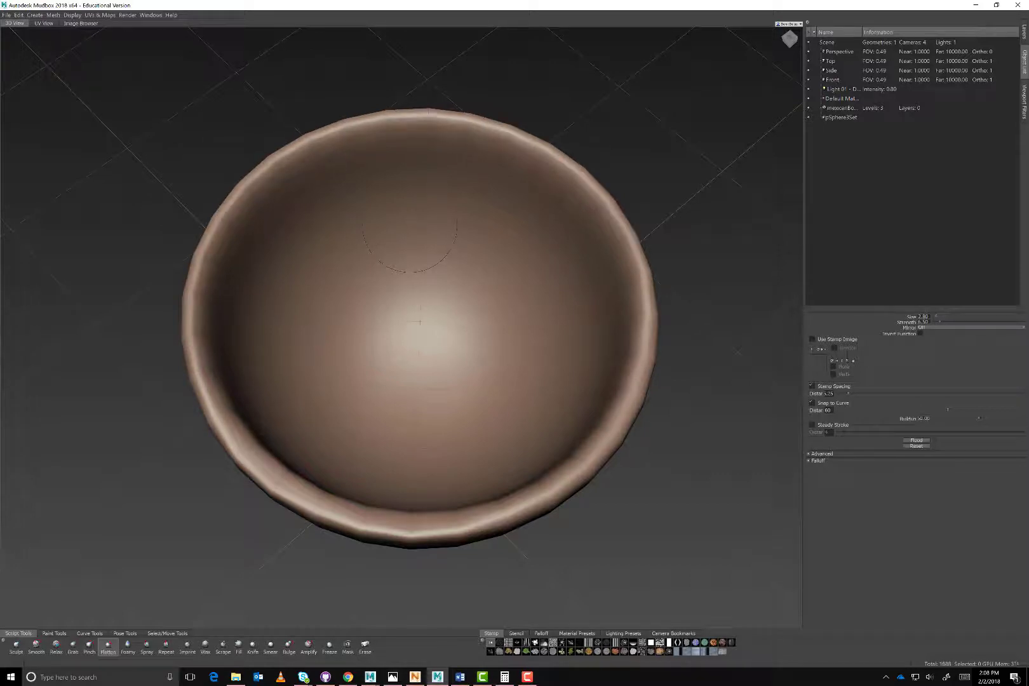
{"action": "key", "text": "ctrl+z"}
{"action": "key", "text": "ctrl+z"}
{"action": "key", "text": "ctrl+z"}
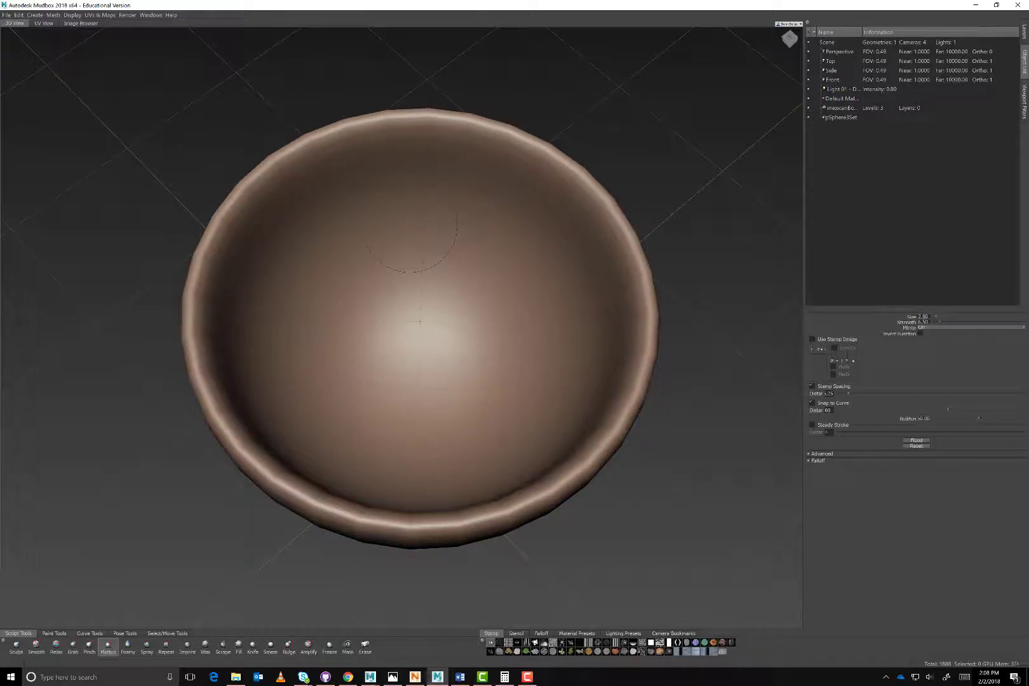
Add a new sculpt layer to the bowl and name it flattenRim
{"action": "left_click_drag", "start_coordinate": [471, 303], "coordinate": [363, 195], "text": "alt"}
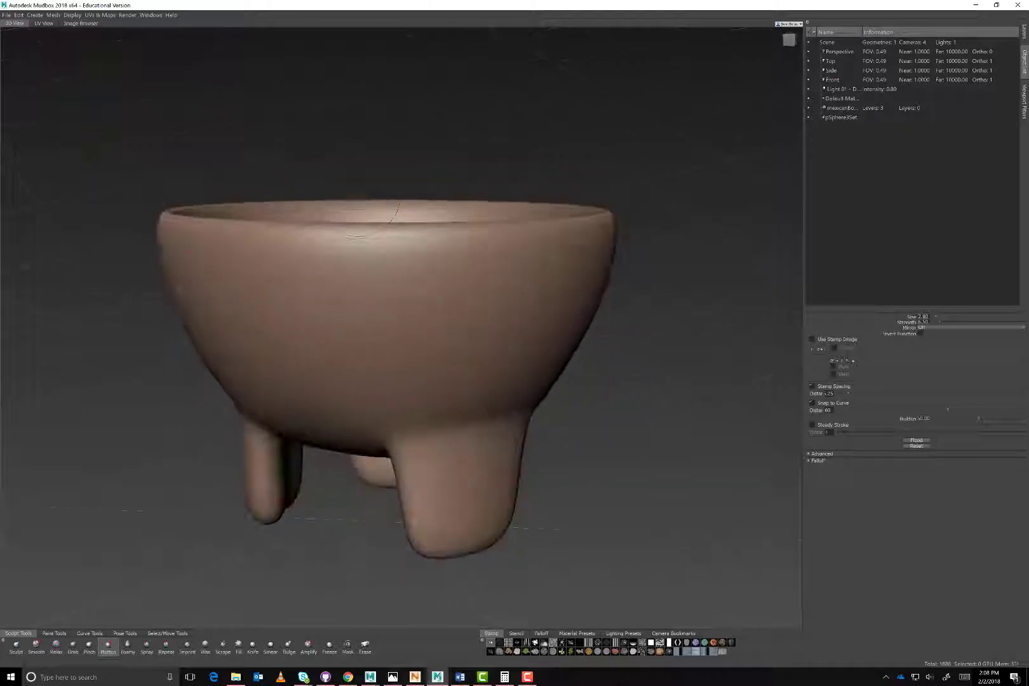
{"action": "left_click", "coordinate": [1024, 35]}
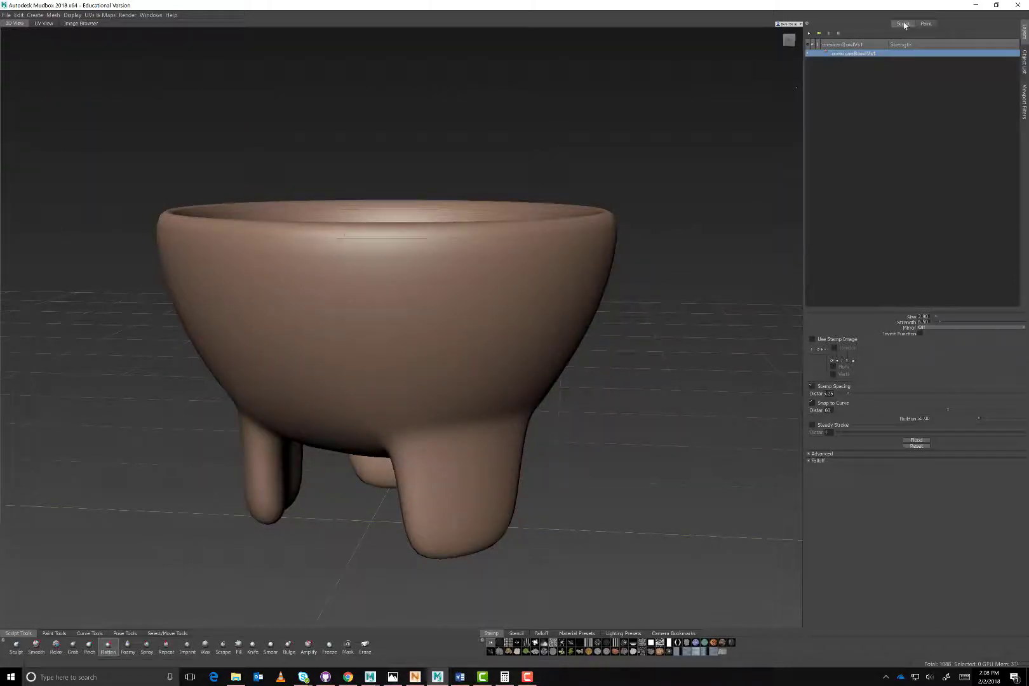
{"action": "left_click", "coordinate": [809, 33]}
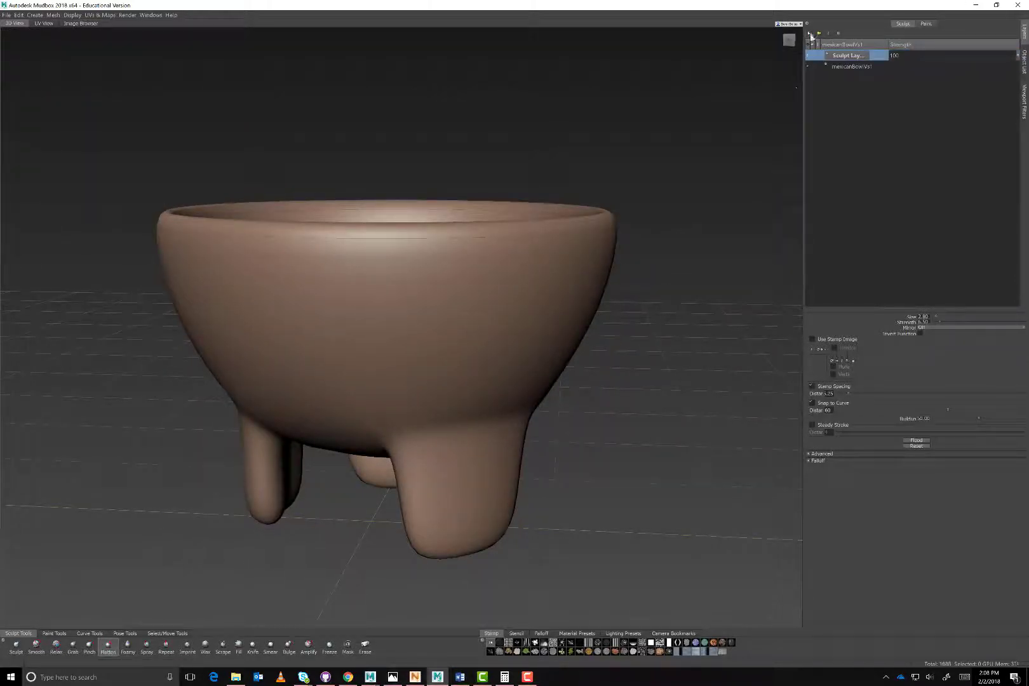
{"action": "double_click", "coordinate": [854, 58]}
{"action": "type", "text": "flattenRim"}
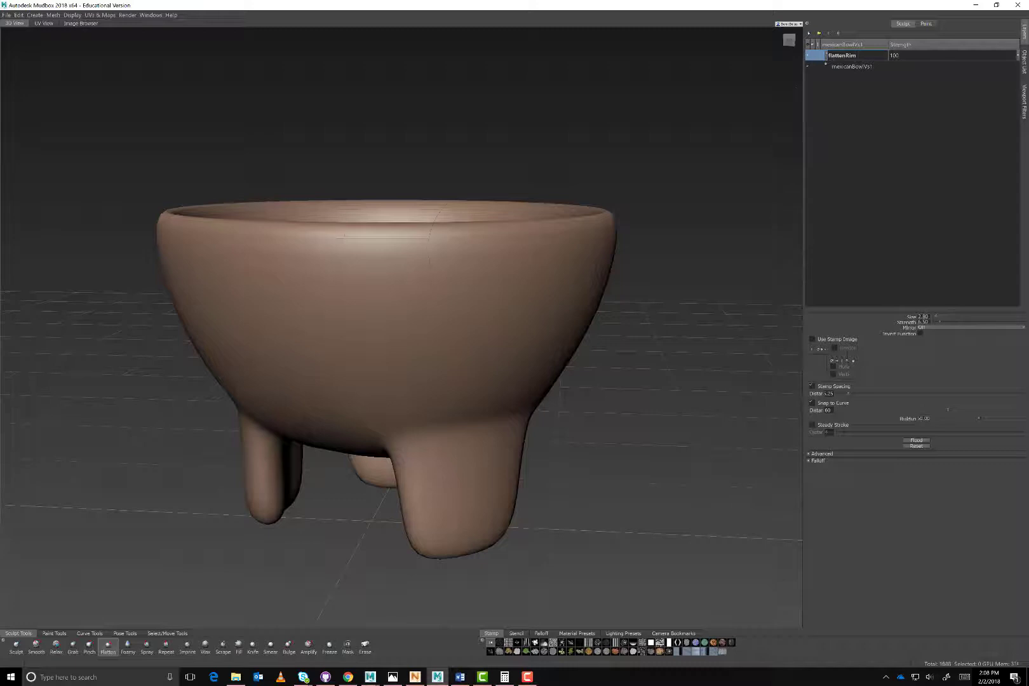
Flatten the far edge and sides of the bowl's rim with Flatten strokes on the flattenRim layer
{"action": "left_click_drag", "start_coordinate": [382, 260], "coordinate": [395, 379], "text": "alt"}
{"action": "mouse_move", "coordinate": [394, 148]}
{"action": "left_mouse_down"}
{"action": "mouse_move", "coordinate": [375, 149]}
{"action": "mouse_move", "coordinate": [474, 163]}
{"action": "mouse_move", "coordinate": [438, 154]}
{"action": "left_mouse_up"}
{"action": "mouse_move", "coordinate": [511, 182]}
{"action": "left_mouse_down"}
{"action": "mouse_move", "coordinate": [492, 171]}
{"action": "mouse_move", "coordinate": [572, 245]}
{"action": "mouse_move", "coordinate": [594, 298]}
{"action": "mouse_move", "coordinate": [584, 280]}
{"action": "mouse_move", "coordinate": [603, 375]}
{"action": "mouse_move", "coordinate": [597, 439]}
{"action": "mouse_move", "coordinate": [537, 540]}
{"action": "mouse_move", "coordinate": [445, 587]}
{"action": "mouse_move", "coordinate": [311, 588]}
{"action": "mouse_move", "coordinate": [254, 562]}
{"action": "mouse_move", "coordinate": [194, 499]}
{"action": "mouse_move", "coordinate": [206, 502]}
{"action": "left_mouse_up"}
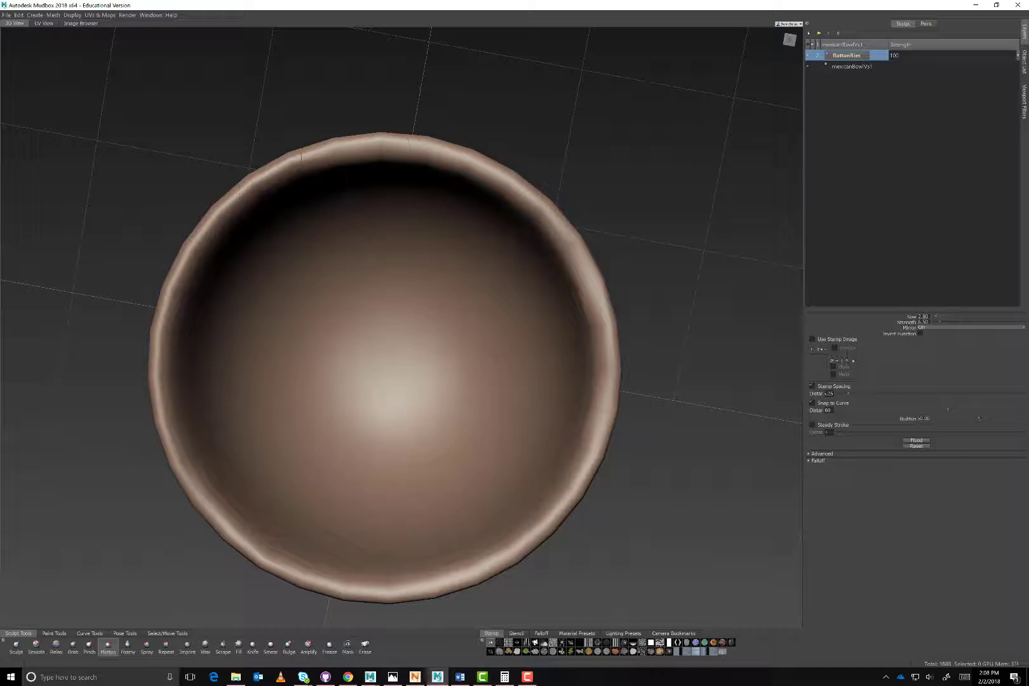
{"action": "mouse_move", "coordinate": [350, 146]}
{"action": "left_mouse_down"}
{"action": "mouse_move", "coordinate": [294, 159]}
{"action": "mouse_move", "coordinate": [247, 187]}
{"action": "mouse_move", "coordinate": [178, 280]}
{"action": "mouse_move", "coordinate": [162, 347]}
{"action": "left_mouse_up"}
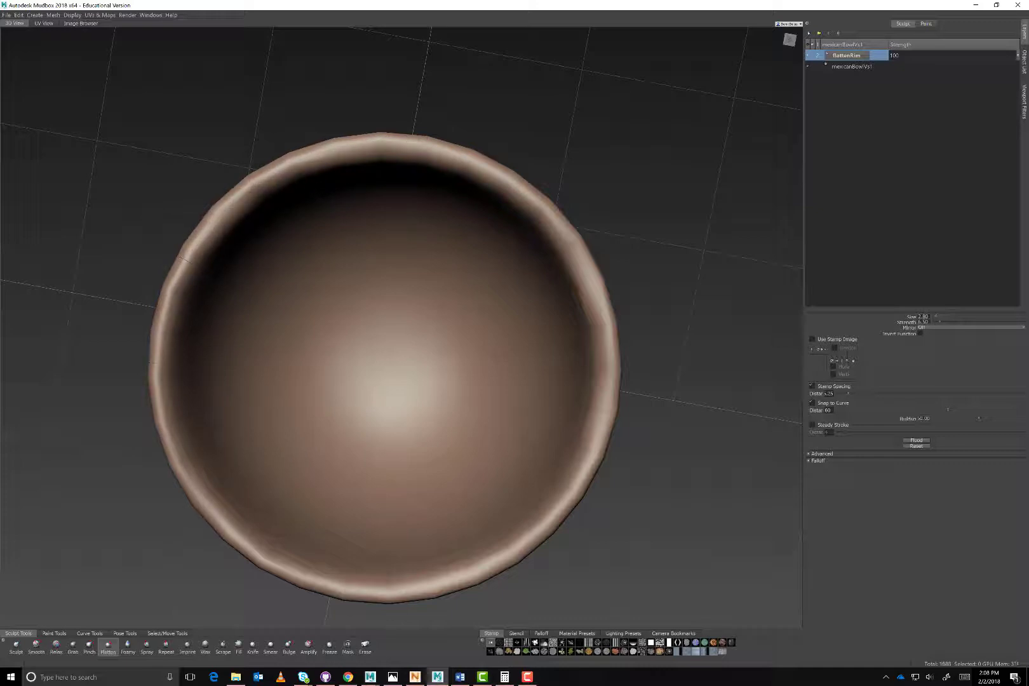
{"action": "mouse_move", "coordinate": [167, 305]}
{"action": "left_mouse_down"}
{"action": "mouse_move", "coordinate": [159, 388]}
{"action": "mouse_move", "coordinate": [219, 517]}
{"action": "left_mouse_up"}
Continue with repeated Flatten strokes along the near stretch of the bowl's rim to make its edge uneven
{"action": "left_click_drag", "start_coordinate": [406, 407], "coordinate": [398, 347], "text": "alt"}
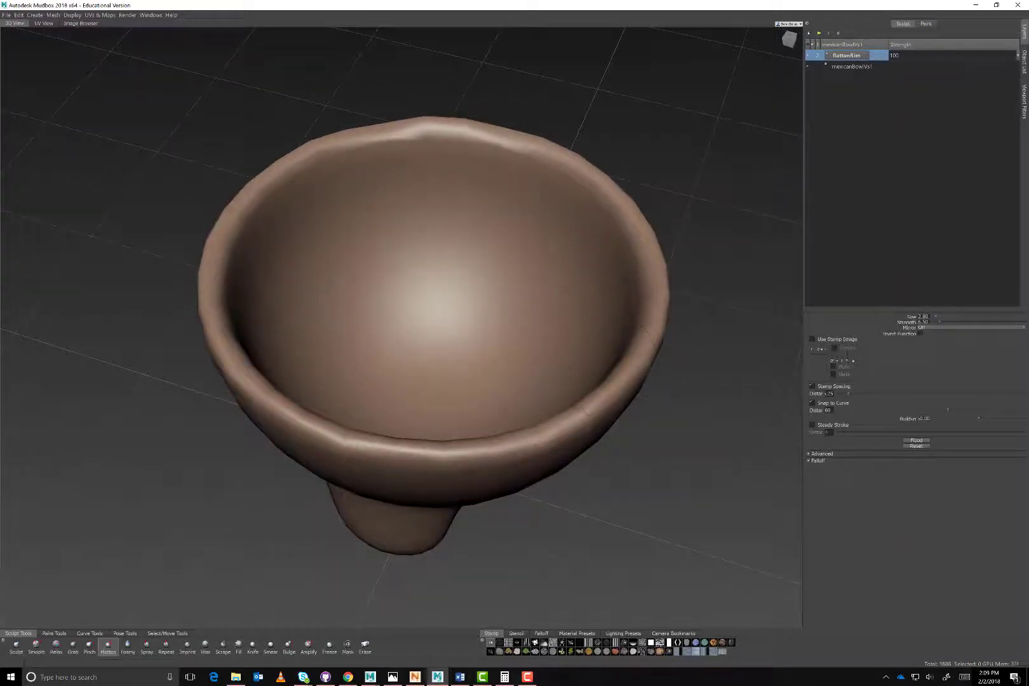
{"action": "mouse_move", "coordinate": [608, 408]}
{"action": "left_mouse_down"}
{"action": "mouse_move", "coordinate": [620, 395]}
{"action": "mouse_move", "coordinate": [598, 416]}
{"action": "mouse_move", "coordinate": [523, 446]}
{"action": "mouse_move", "coordinate": [387, 439]}
{"action": "left_mouse_up"}
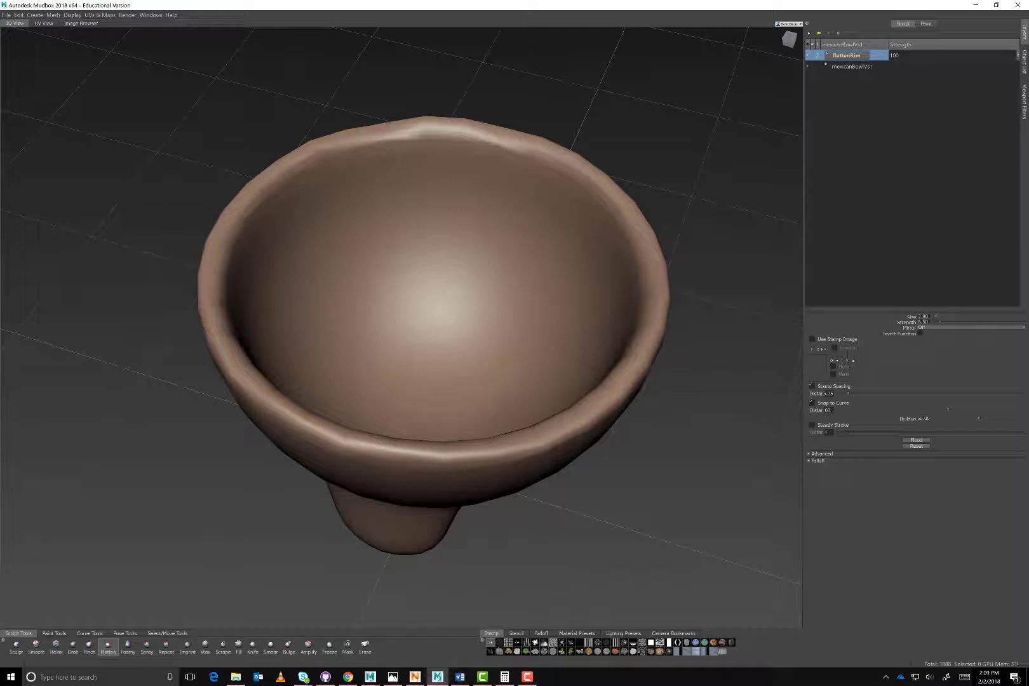
{"action": "mouse_move", "coordinate": [510, 455]}
{"action": "left_mouse_down"}
{"action": "mouse_move", "coordinate": [359, 449]}
{"action": "mouse_move", "coordinate": [306, 429]}
{"action": "left_mouse_up"}
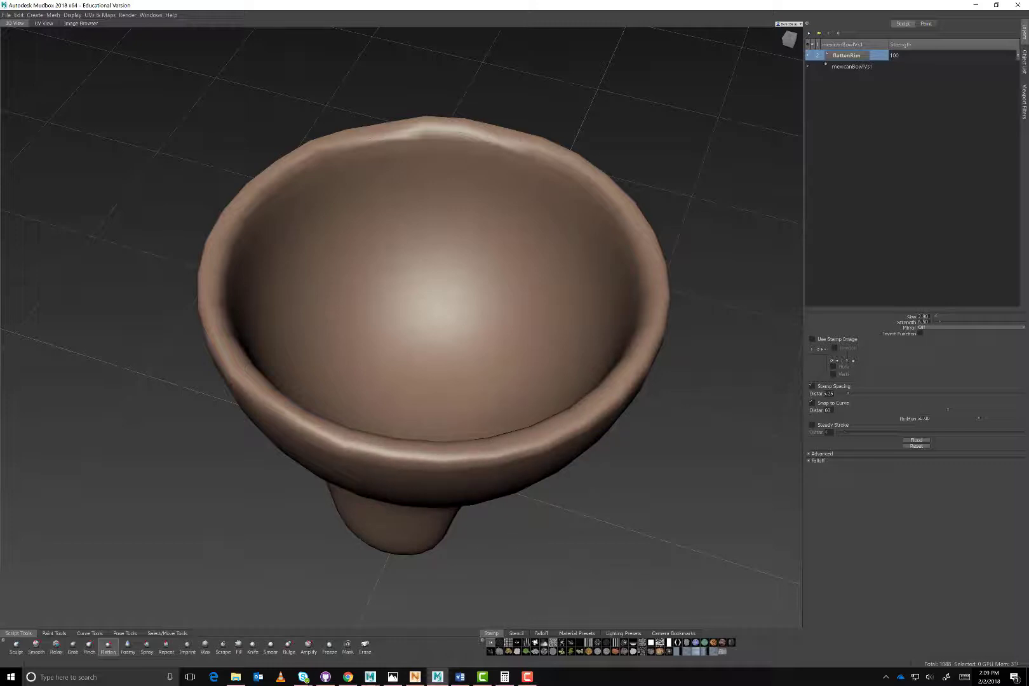
{"action": "left_click_drag", "start_coordinate": [362, 450], "coordinate": [309, 430]}
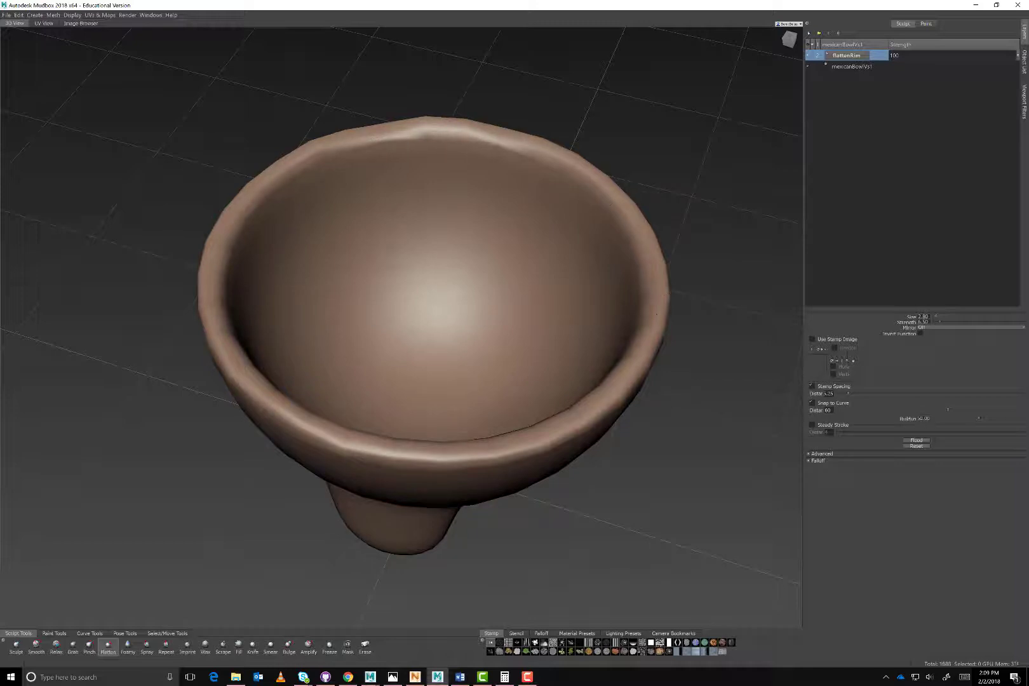
{"action": "mouse_move", "coordinate": [614, 404]}
{"action": "left_mouse_down"}
{"action": "mouse_move", "coordinate": [537, 440]}
{"action": "mouse_move", "coordinate": [469, 449]}
{"action": "mouse_move", "coordinate": [453, 349]}
{"action": "mouse_move", "coordinate": [459, 541]}
{"action": "left_mouse_up"}
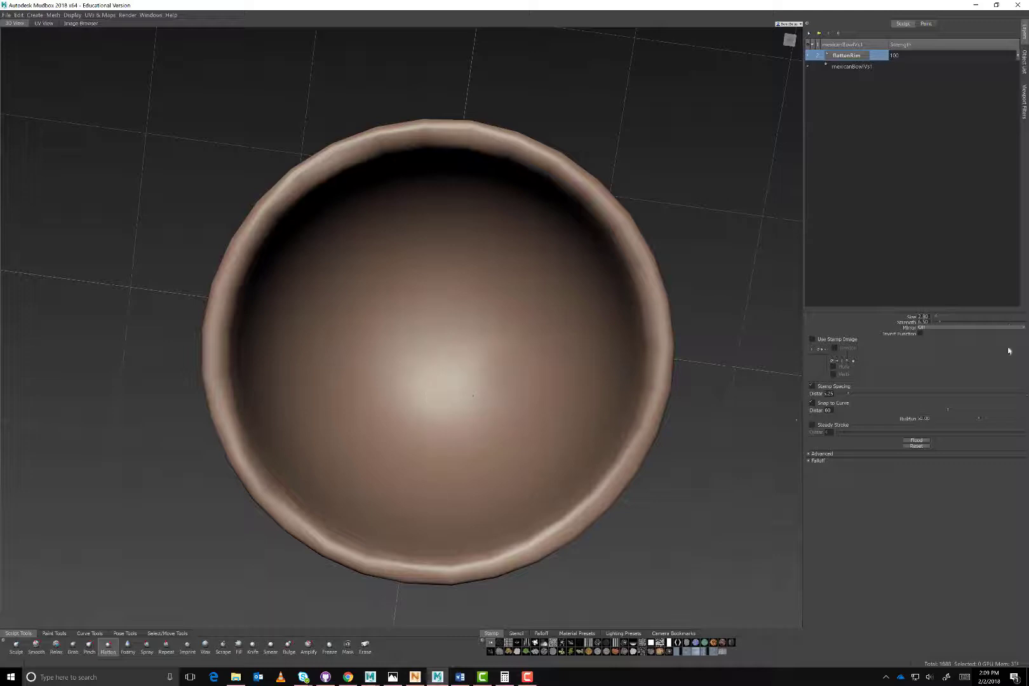
Raise the Flatten brush strength to about 7.25 and level the rim's upper surface all the way around the bowl
{"action": "right_click", "coordinate": [437, 137]}
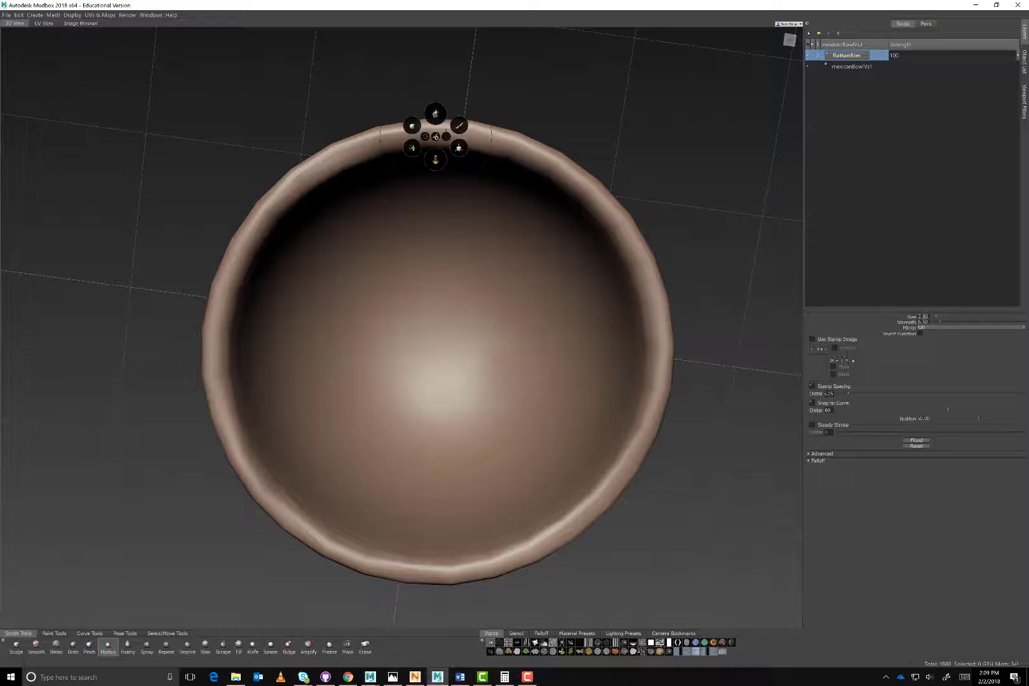
{"action": "left_click_drag", "start_coordinate": [445, 137], "coordinate": [461, 133]}
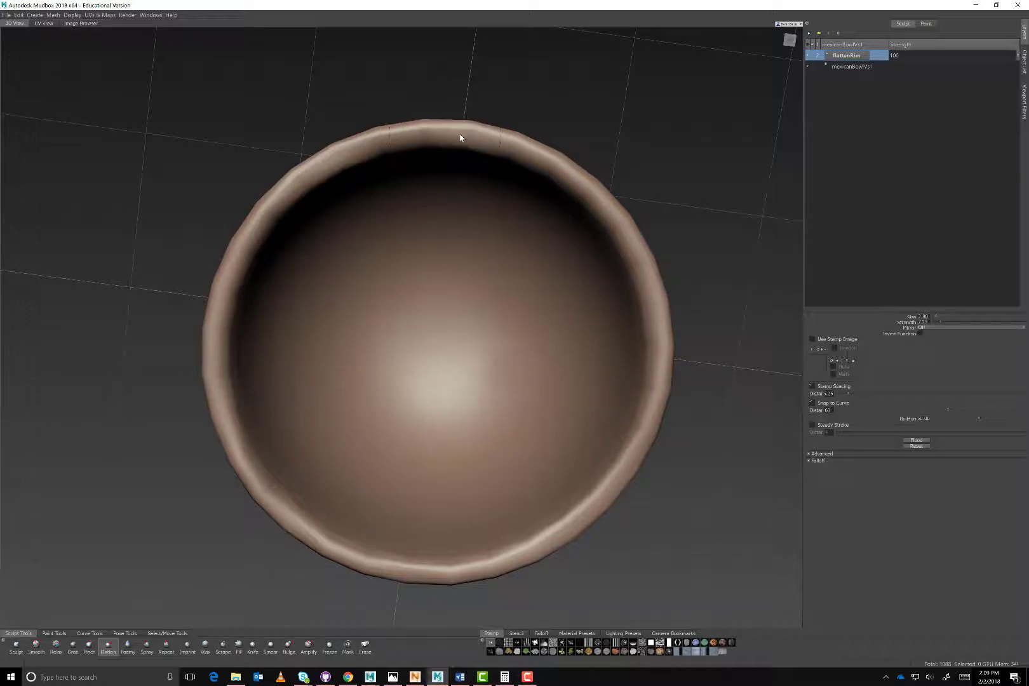
{"action": "mouse_move", "coordinate": [470, 176]}
{"action": "left_mouse_down"}
{"action": "mouse_move", "coordinate": [413, 148]}
{"action": "mouse_move", "coordinate": [340, 155]}
{"action": "mouse_move", "coordinate": [289, 191]}
{"action": "mouse_move", "coordinate": [257, 228]}
{"action": "mouse_move", "coordinate": [221, 307]}
{"action": "mouse_move", "coordinate": [223, 401]}
{"action": "left_mouse_up"}
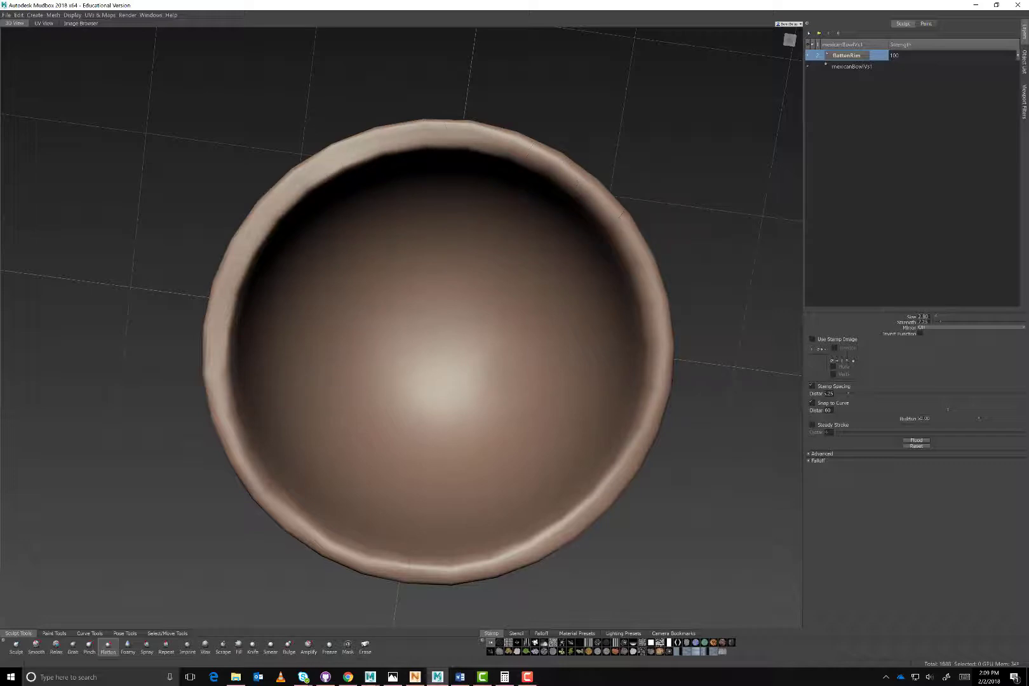
{"action": "left_click_drag", "start_coordinate": [406, 394], "coordinate": [400, 268], "text": "alt"}
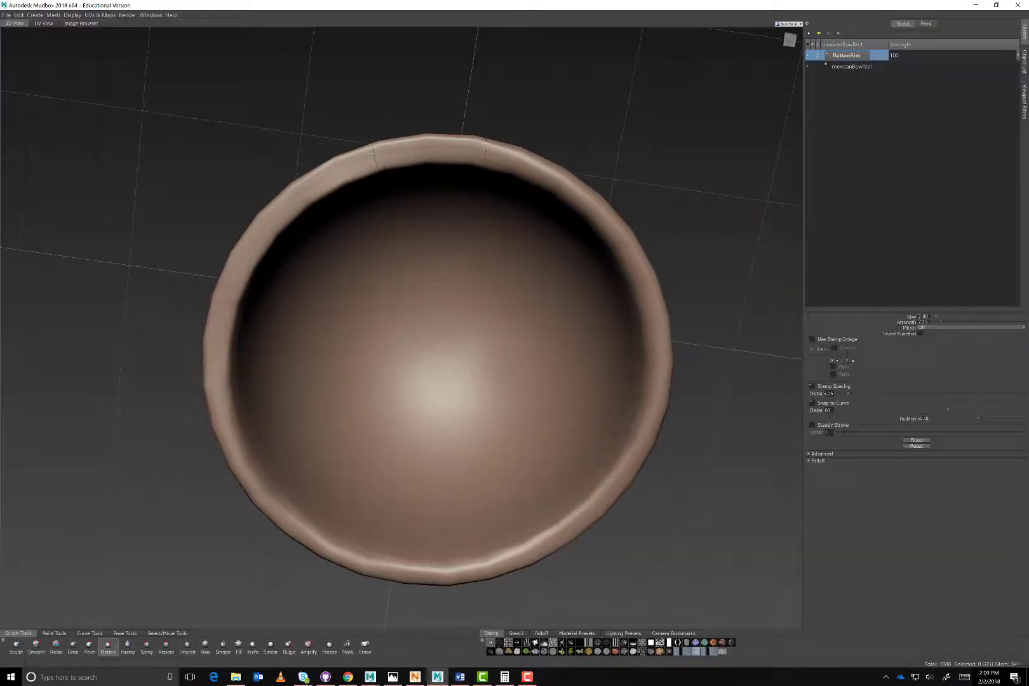
{"action": "mouse_move", "coordinate": [429, 145]}
{"action": "left_mouse_down"}
{"action": "mouse_move", "coordinate": [509, 161]}
{"action": "mouse_move", "coordinate": [559, 187]}
{"action": "mouse_move", "coordinate": [620, 244]}
{"action": "mouse_move", "coordinate": [657, 346]}
{"action": "mouse_move", "coordinate": [654, 400]}
{"action": "mouse_move", "coordinate": [626, 467]}
{"action": "mouse_move", "coordinate": [515, 550]}
{"action": "mouse_move", "coordinate": [413, 571]}
{"action": "mouse_move", "coordinate": [359, 559]}
{"action": "mouse_move", "coordinate": [283, 515]}
{"action": "mouse_move", "coordinate": [314, 540]}
{"action": "mouse_move", "coordinate": [235, 413]}
{"action": "mouse_move", "coordinate": [251, 257]}
{"action": "left_mouse_up"}
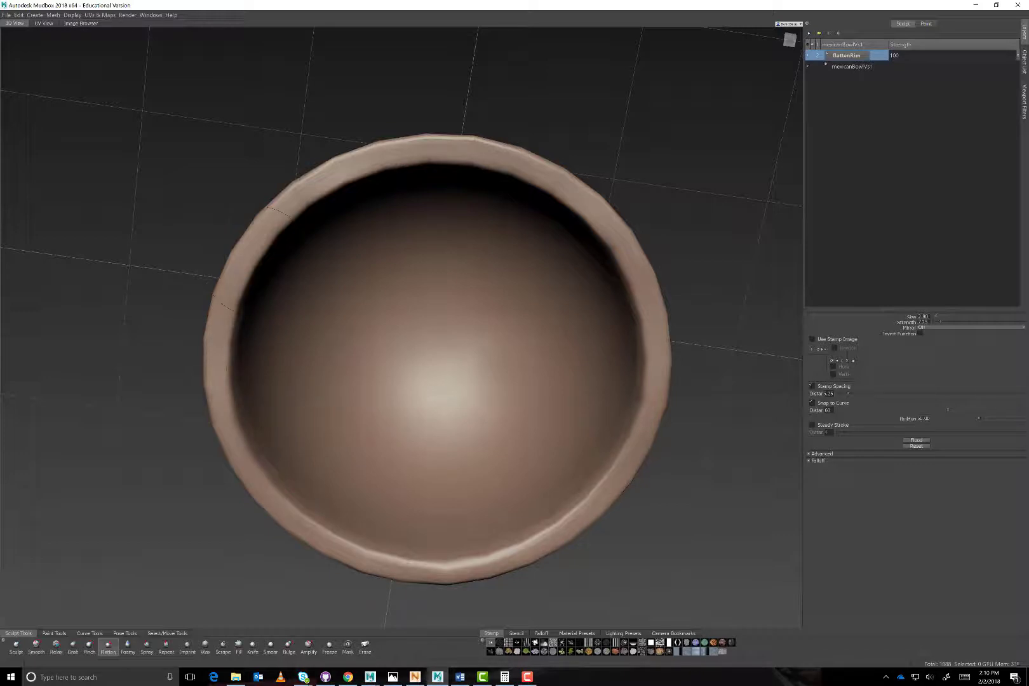
Examine the flattened rim from the side, compare it with the lava stone bowl picture in Photos, and return to Mudbox
{"action": "left_click_drag", "start_coordinate": [608, 238], "coordinate": [503, 112], "text": "alt"}
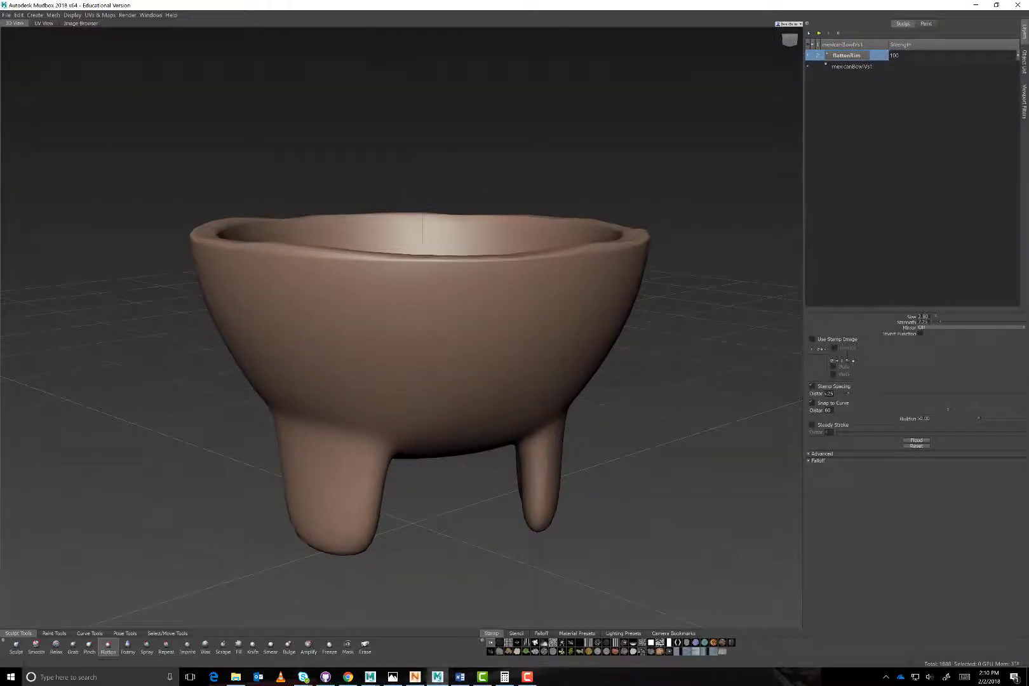
{"action": "left_click", "coordinate": [393, 677]}
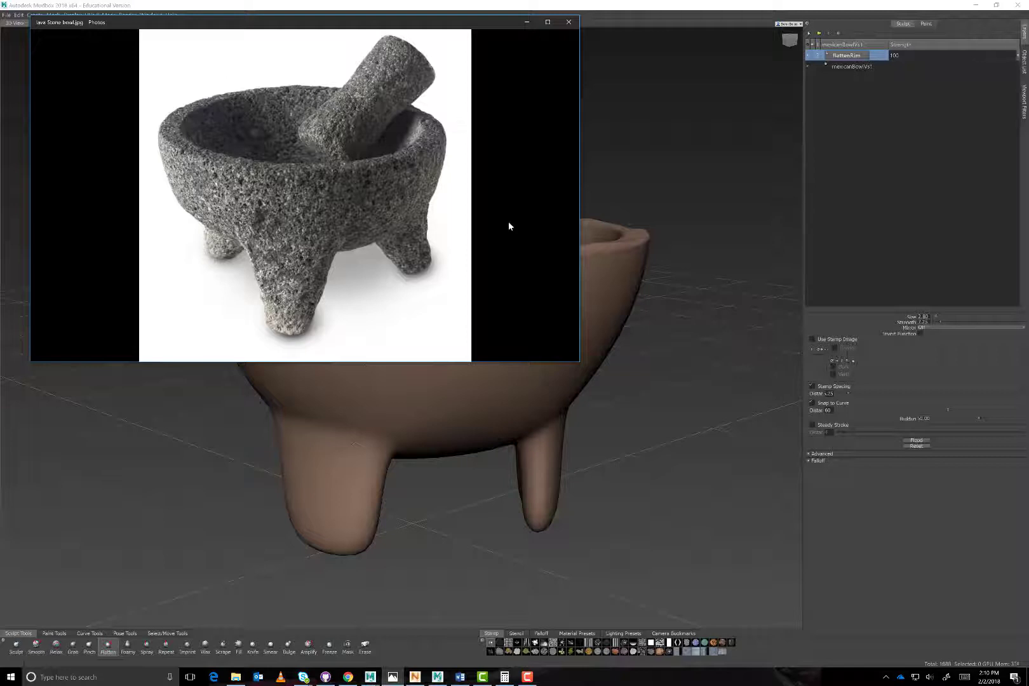
{"action": "key", "text": "Right"}
{"action": "key", "text": "Left"}
{"action": "left_click", "coordinate": [527, 22]}
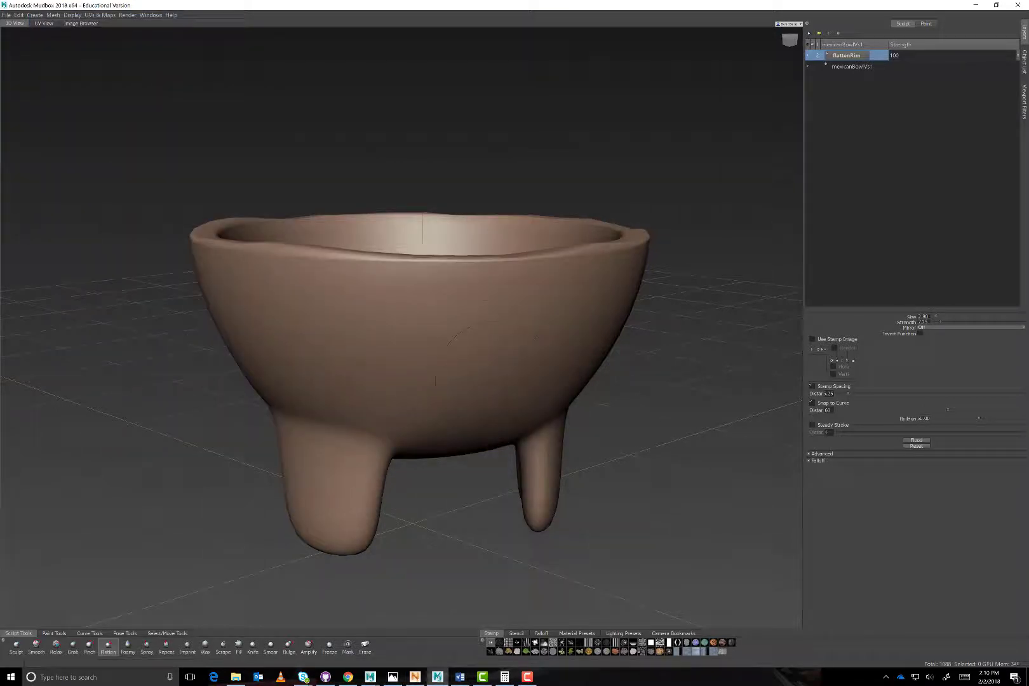
Add another sculpt layer above flattenRim and name it flattenFeet
{"action": "key", "text": "super"}
{"action": "key", "text": "super"}
{"action": "left_click", "coordinate": [808, 34]}
{"action": "double_click", "coordinate": [852, 55]}
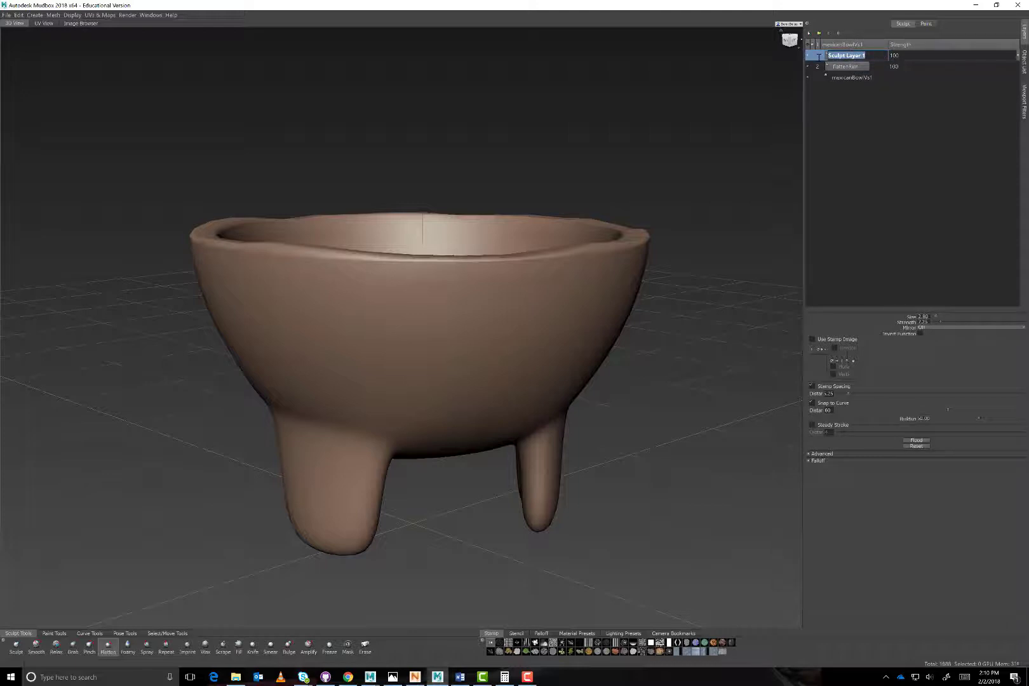
{"action": "type", "text": "flattenFeet"}
{"action": "key", "text": "Return"}
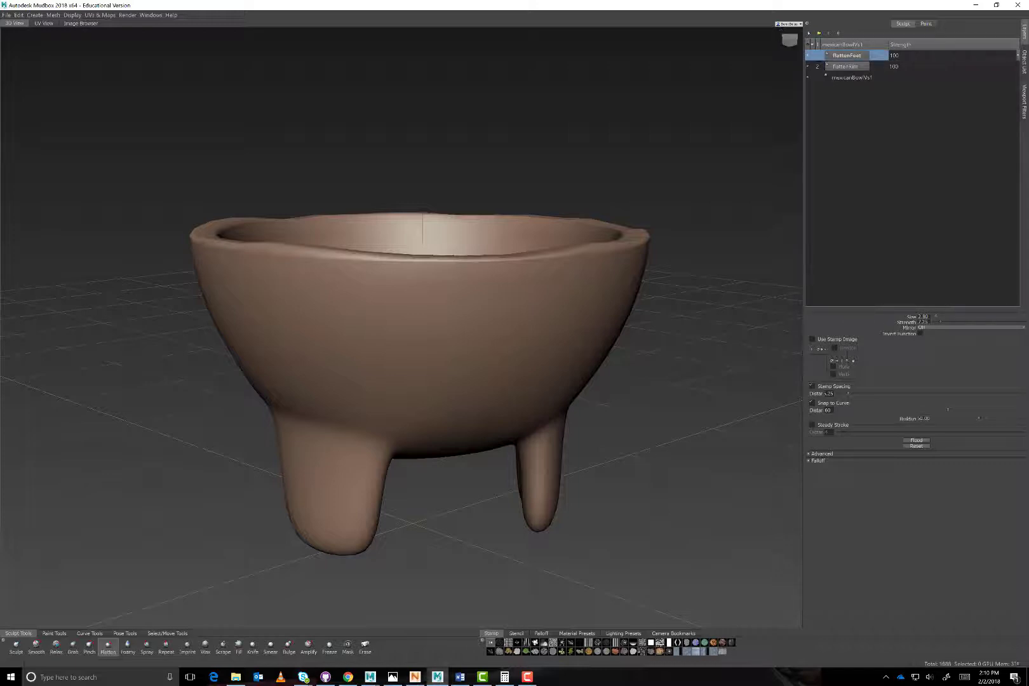
Try flattening the undersides of the three feet with Flatten strokes, and check their shape from the side
{"action": "left_click_drag", "start_coordinate": [437, 369], "coordinate": [448, 211], "text": "alt"}
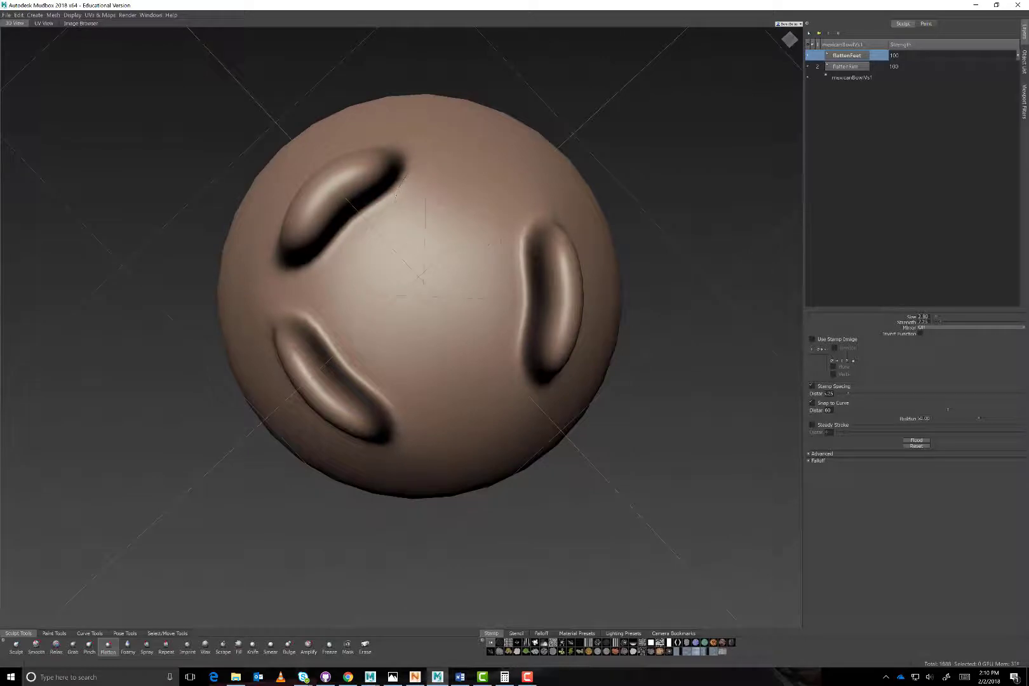
{"action": "mouse_move", "coordinate": [364, 173]}
{"action": "left_mouse_down"}
{"action": "mouse_move", "coordinate": [313, 217]}
{"action": "mouse_move", "coordinate": [365, 167]}
{"action": "mouse_move", "coordinate": [342, 180]}
{"action": "left_mouse_up"}
{"action": "mouse_move", "coordinate": [293, 356]}
{"action": "left_mouse_down"}
{"action": "mouse_move", "coordinate": [343, 412]}
{"action": "mouse_move", "coordinate": [312, 373]}
{"action": "left_mouse_up"}
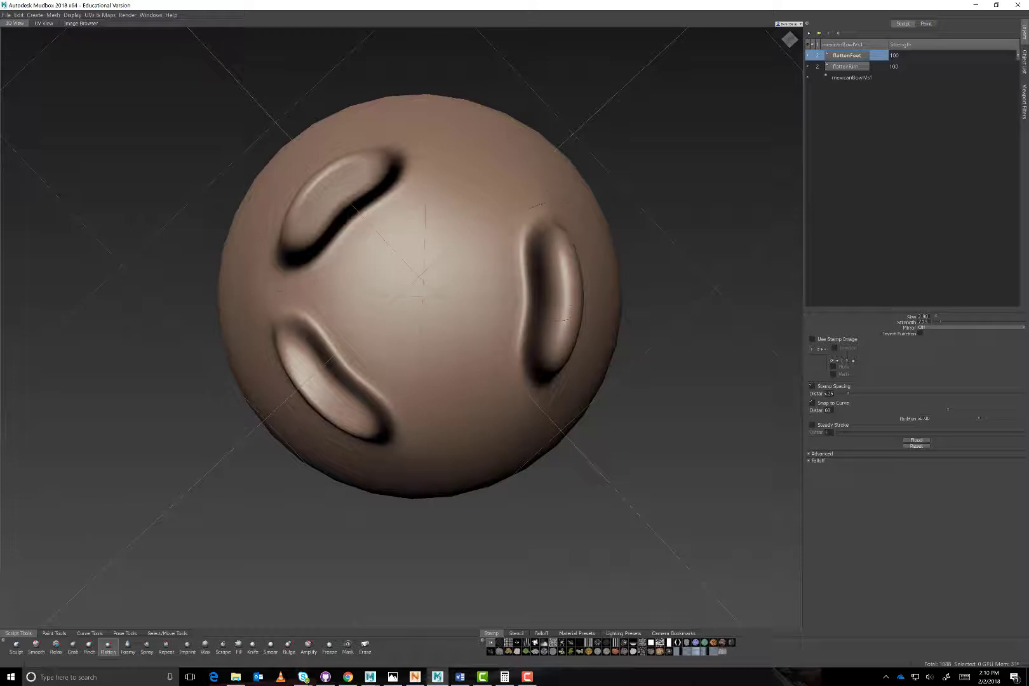
{"action": "mouse_move", "coordinate": [565, 318]}
{"action": "left_mouse_down"}
{"action": "mouse_move", "coordinate": [562, 264]}
{"action": "mouse_move", "coordinate": [563, 343]}
{"action": "mouse_move", "coordinate": [559, 247]}
{"action": "left_mouse_up"}
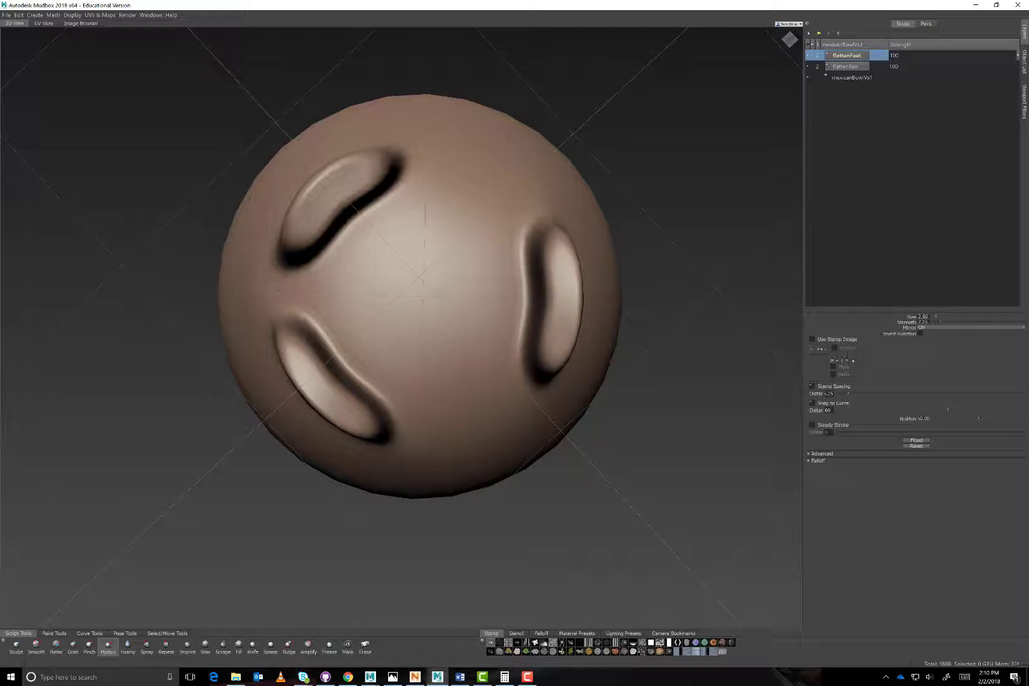
{"action": "left_click_drag", "start_coordinate": [544, 351], "coordinate": [733, 445], "text": "alt"}
{"action": "left_click_drag", "start_coordinate": [467, 200], "coordinate": [353, 234], "text": "alt"}
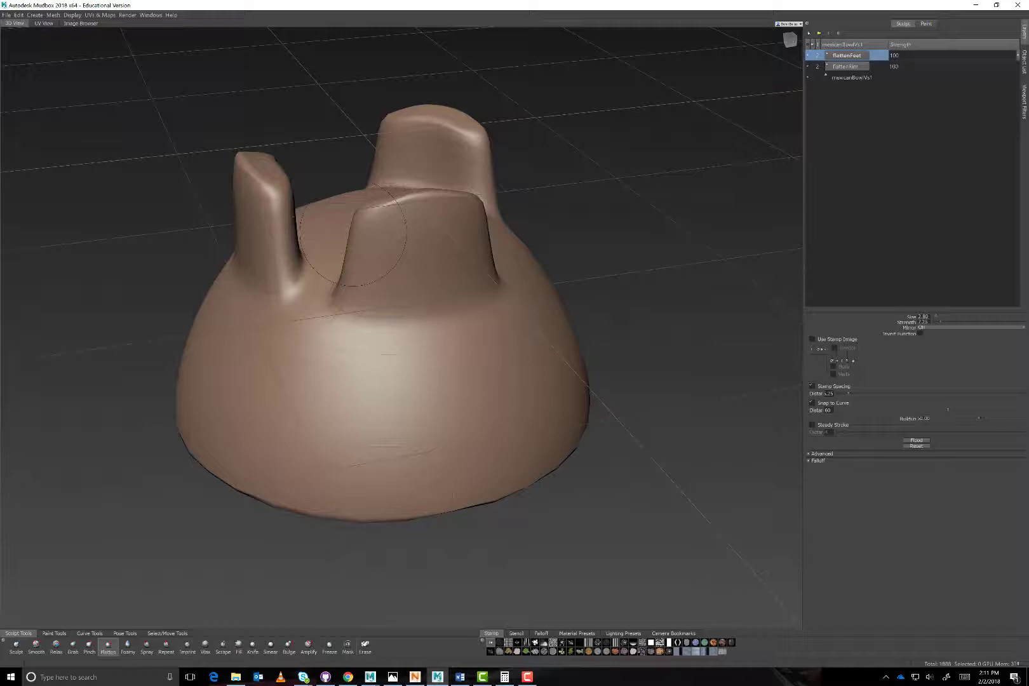
Erase the flattening from all three feet on the flattenFeet layer with the Erase brush
{"action": "left_click", "coordinate": [365, 646]}
{"action": "left_click_drag", "start_coordinate": [516, 381], "coordinate": [516, 470], "text": "alt"}
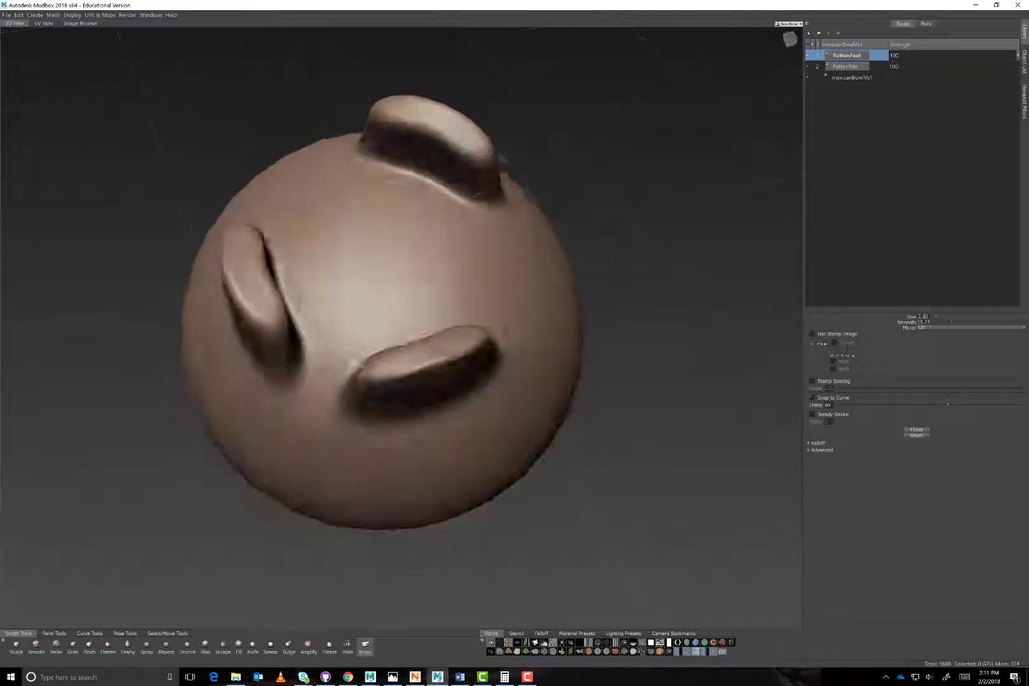
{"action": "left_click_drag", "start_coordinate": [696, 622], "coordinate": [697, 645], "text": "alt"}
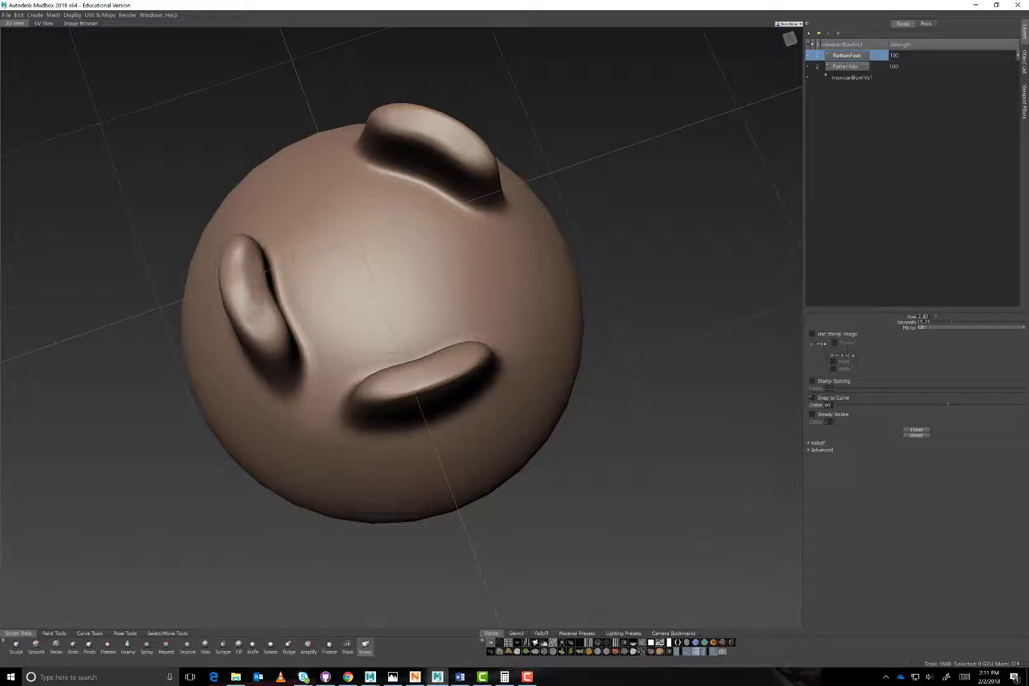
{"action": "left_click_drag", "start_coordinate": [472, 360], "coordinate": [381, 389]}
{"action": "left_click_drag", "start_coordinate": [486, 162], "coordinate": [381, 116]}
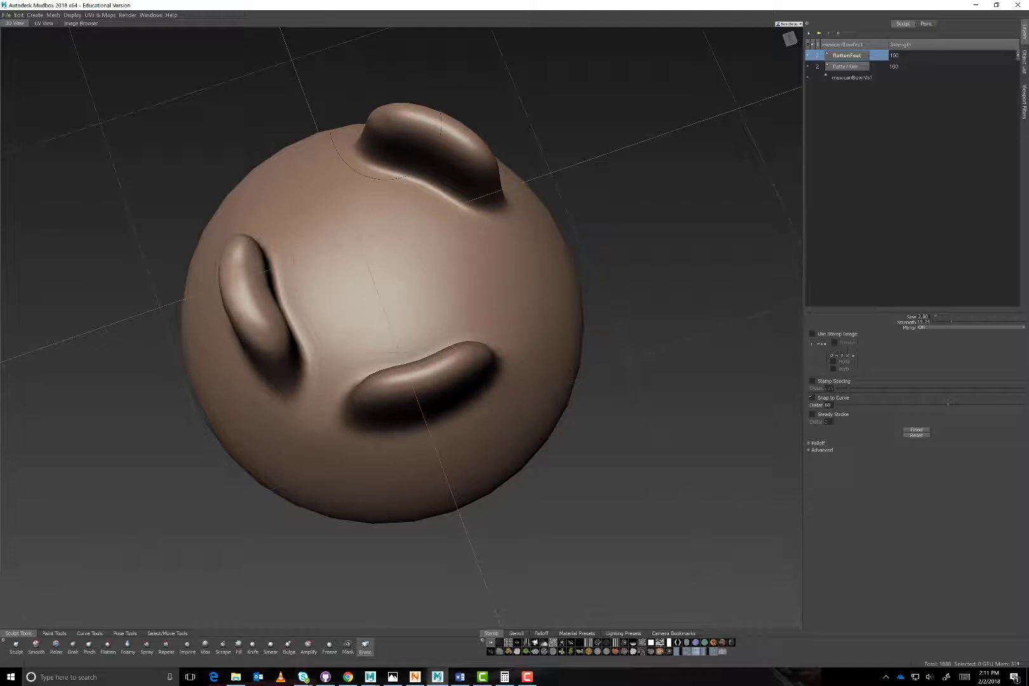
Flatten the undersides of the three feet again with lighter Flatten strokes, and touch up the corners of one foot from the side
{"action": "left_click", "coordinate": [108, 645]}
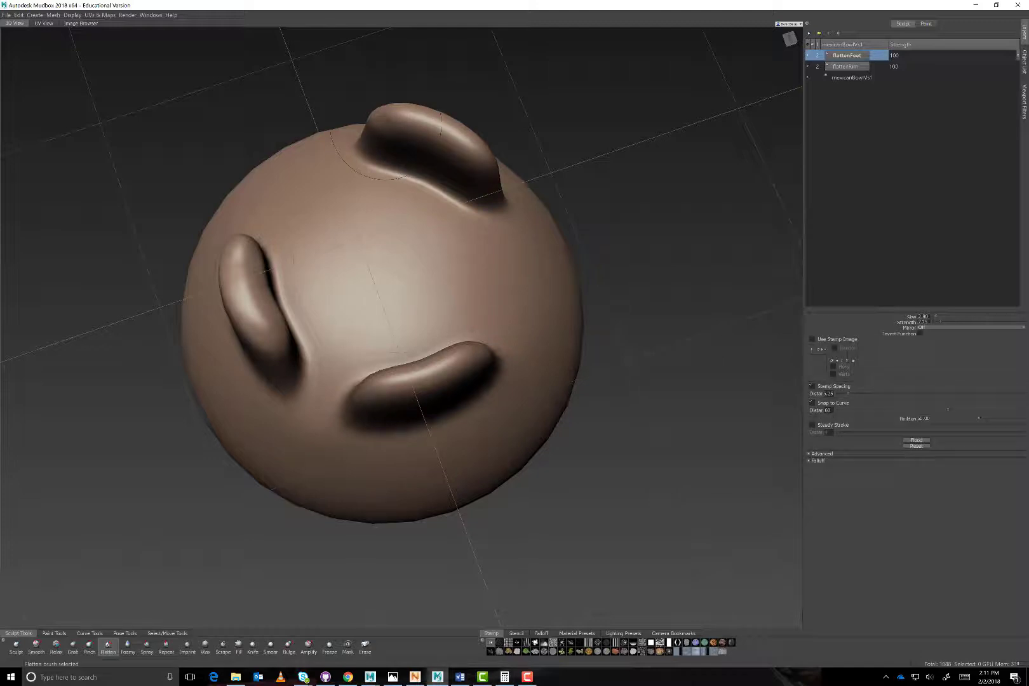
{"action": "left_click_drag", "start_coordinate": [407, 122], "coordinate": [474, 148]}
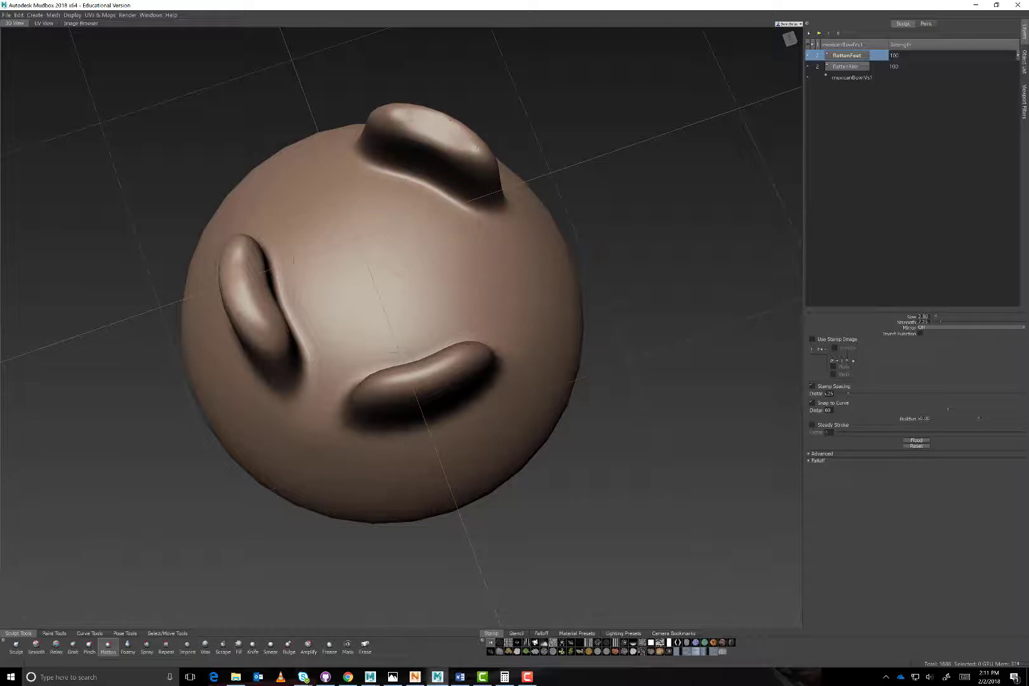
{"action": "mouse_move", "coordinate": [242, 270]}
{"action": "left_mouse_down"}
{"action": "mouse_move", "coordinate": [252, 308]}
{"action": "mouse_move", "coordinate": [247, 280]}
{"action": "left_mouse_up"}
{"action": "mouse_move", "coordinate": [387, 372]}
{"action": "left_mouse_down"}
{"action": "mouse_move", "coordinate": [460, 359]}
{"action": "mouse_move", "coordinate": [384, 382]}
{"action": "mouse_move", "coordinate": [433, 376]}
{"action": "left_mouse_up"}
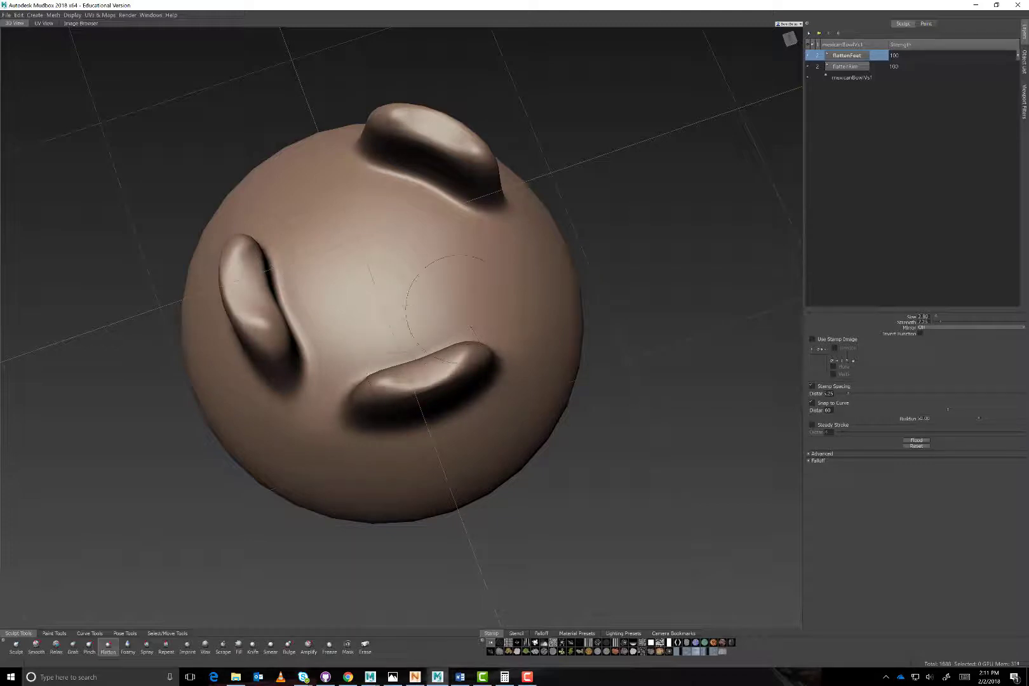
{"action": "mouse_move", "coordinate": [464, 309]}
{"action": "left_mouse_down", "text": "alt"}
{"action": "mouse_move", "coordinate": [465, 245]}
{"action": "mouse_move", "coordinate": [508, 190]}
{"action": "mouse_move", "coordinate": [438, 159]}
{"action": "mouse_move", "coordinate": [407, 158]}
{"action": "mouse_move", "coordinate": [400, 221]}
{"action": "left_mouse_up", "text": "alt"}
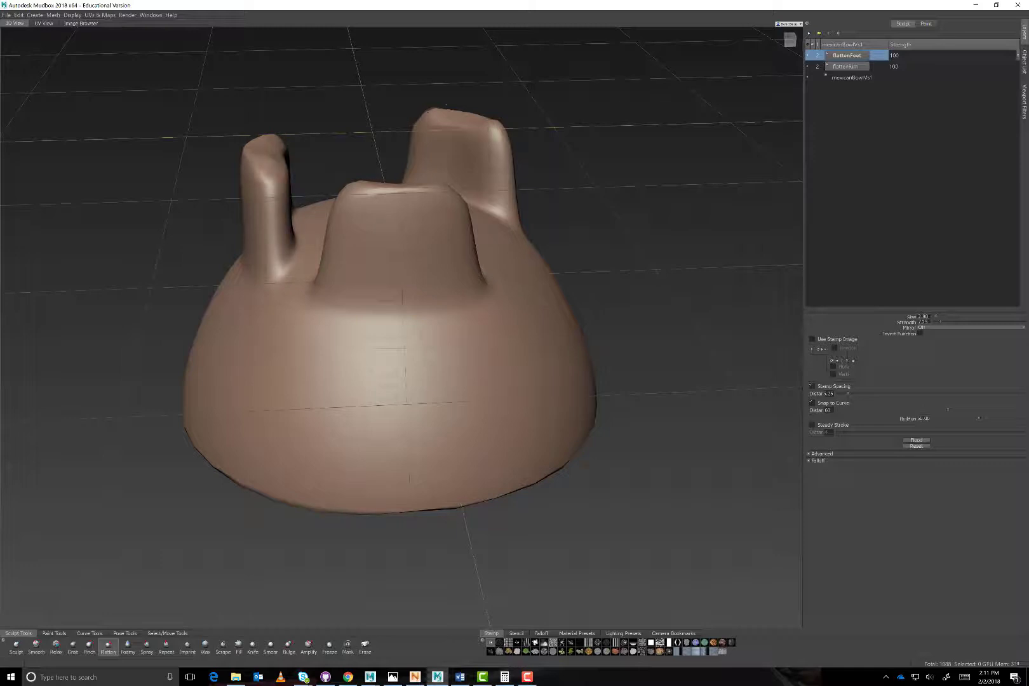
{"action": "left_click_drag", "start_coordinate": [437, 109], "coordinate": [431, 115]}
{"action": "left_click_drag", "start_coordinate": [495, 123], "coordinate": [498, 132]}
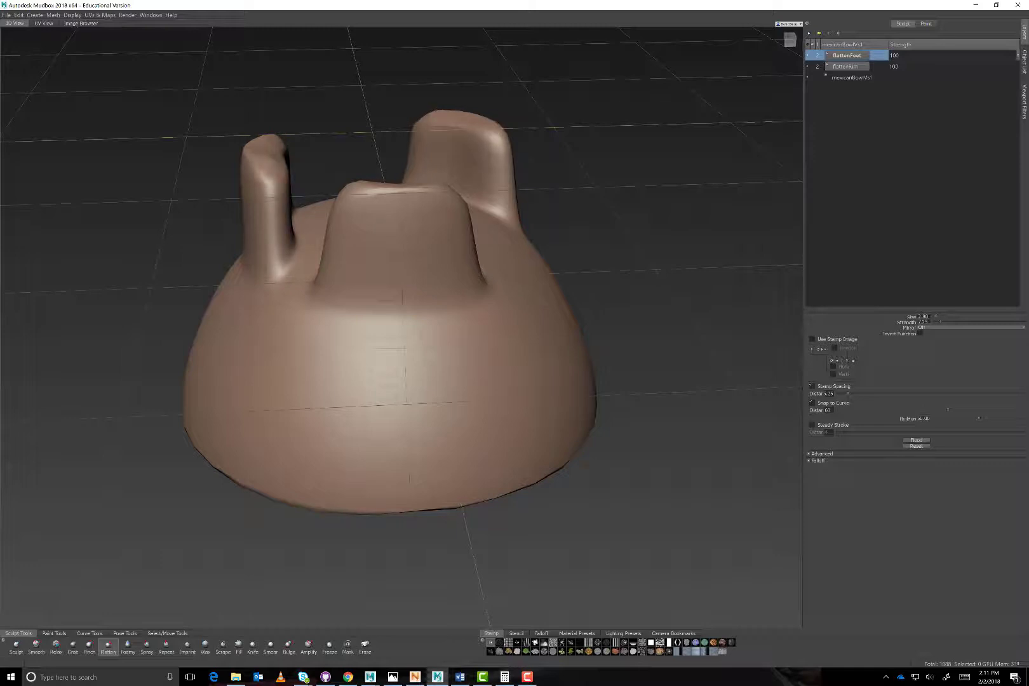
Create a mud folder inside the scenes folder and try to save the scene there as mexicanBowlVs1
{"action": "left_click_drag", "start_coordinate": [407, 286], "coordinate": [351, 197], "text": "alt"}
{"action": "left_click_drag", "start_coordinate": [484, 366], "coordinate": [326, 277], "text": "alt"}
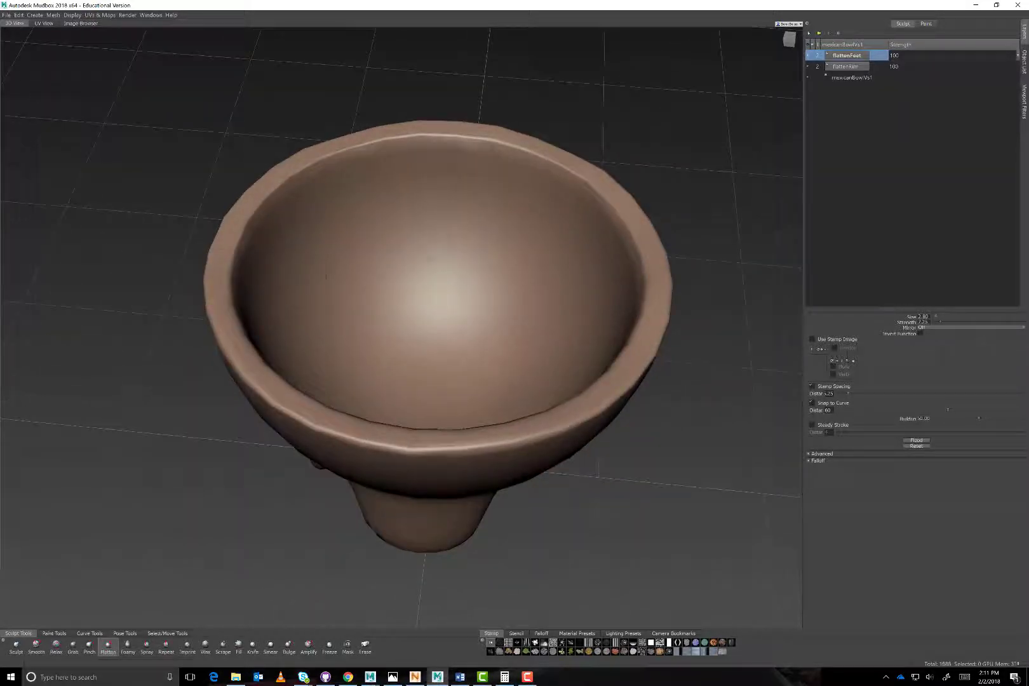
{"action": "left_click", "coordinate": [7, 15]}
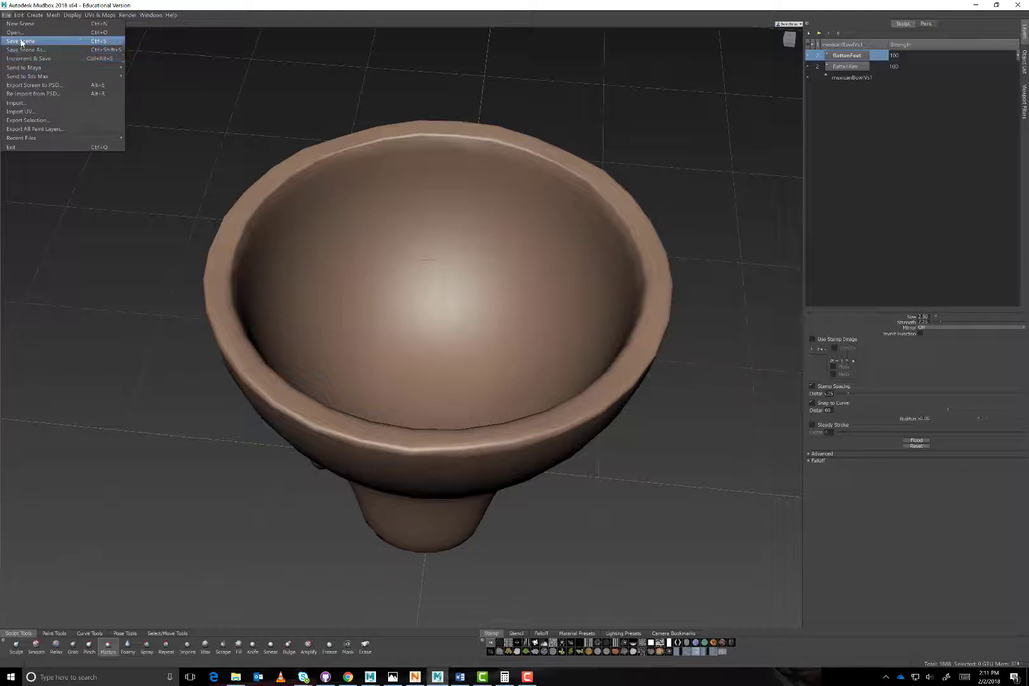
{"action": "left_click", "coordinate": [20, 40]}
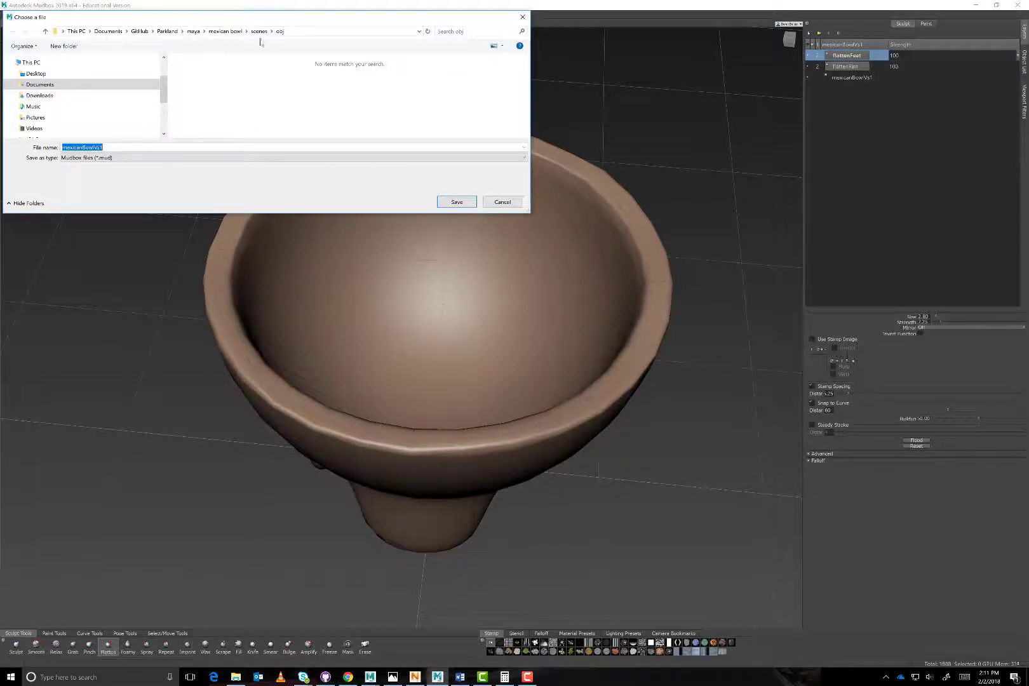
{"action": "left_click", "coordinate": [260, 31]}
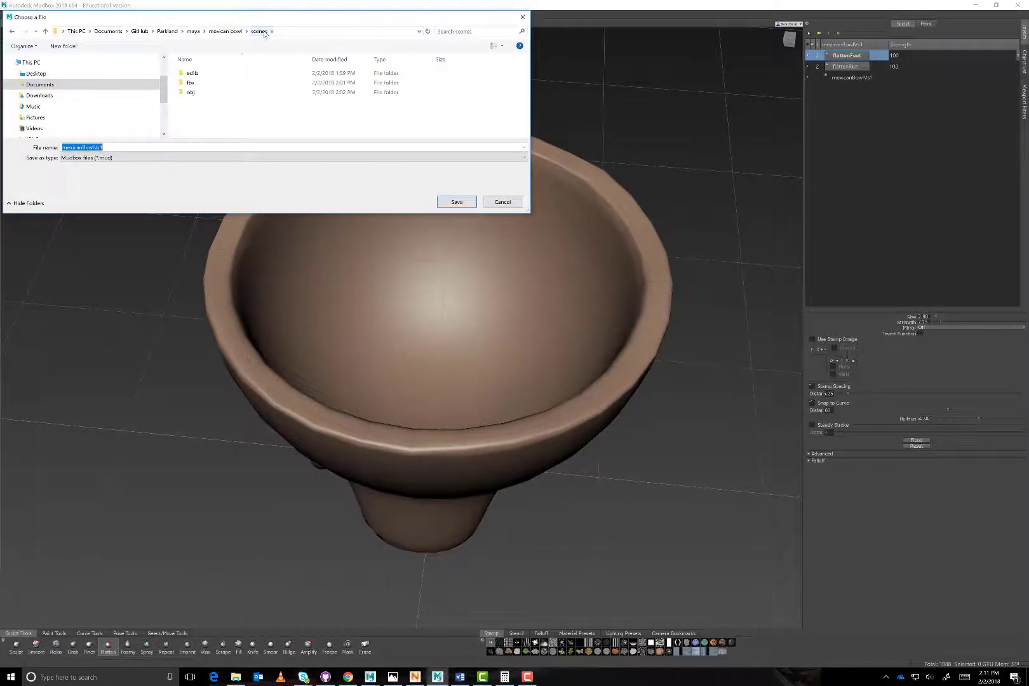
{"action": "left_click", "coordinate": [64, 46]}
{"action": "type", "text": "m"}
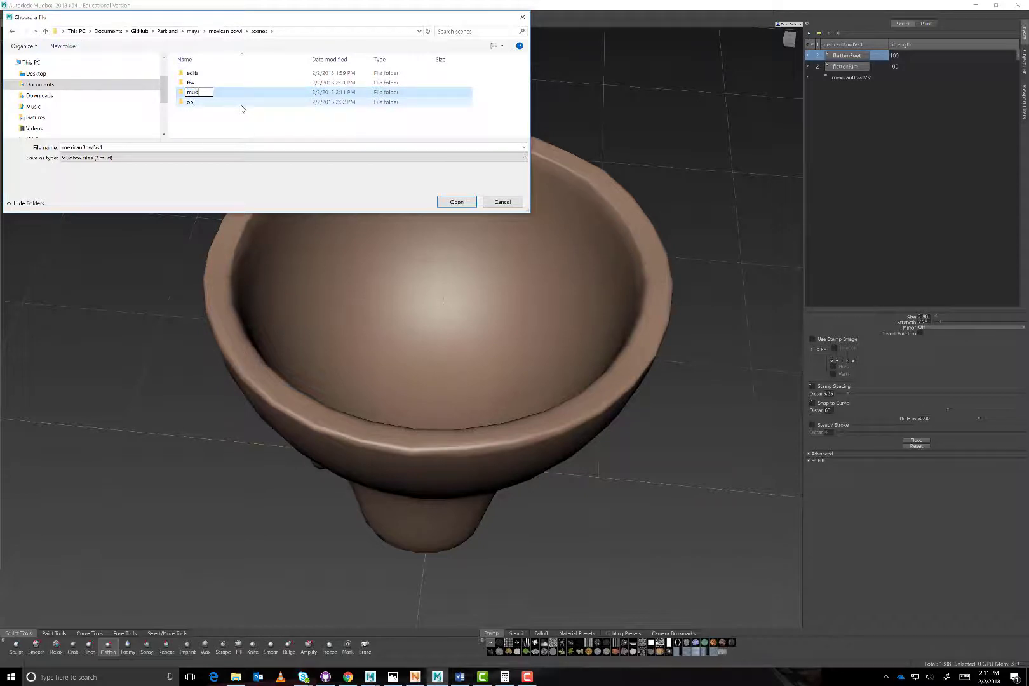
{"action": "type", "text": "ud"}
{"action": "key", "text": "Return"}
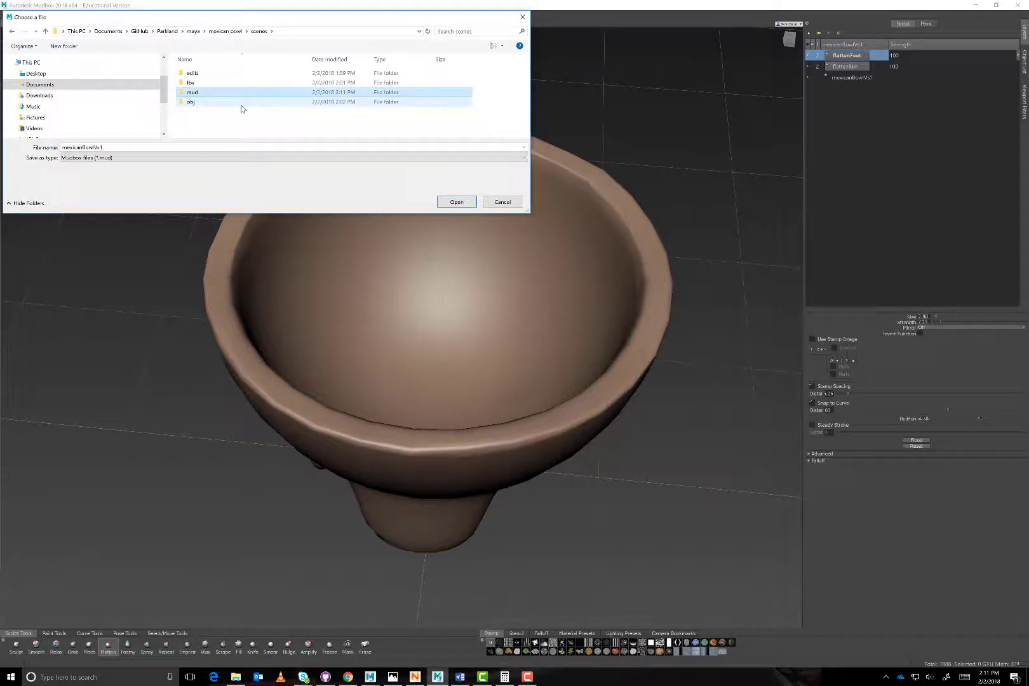
{"action": "double_click", "coordinate": [199, 94]}
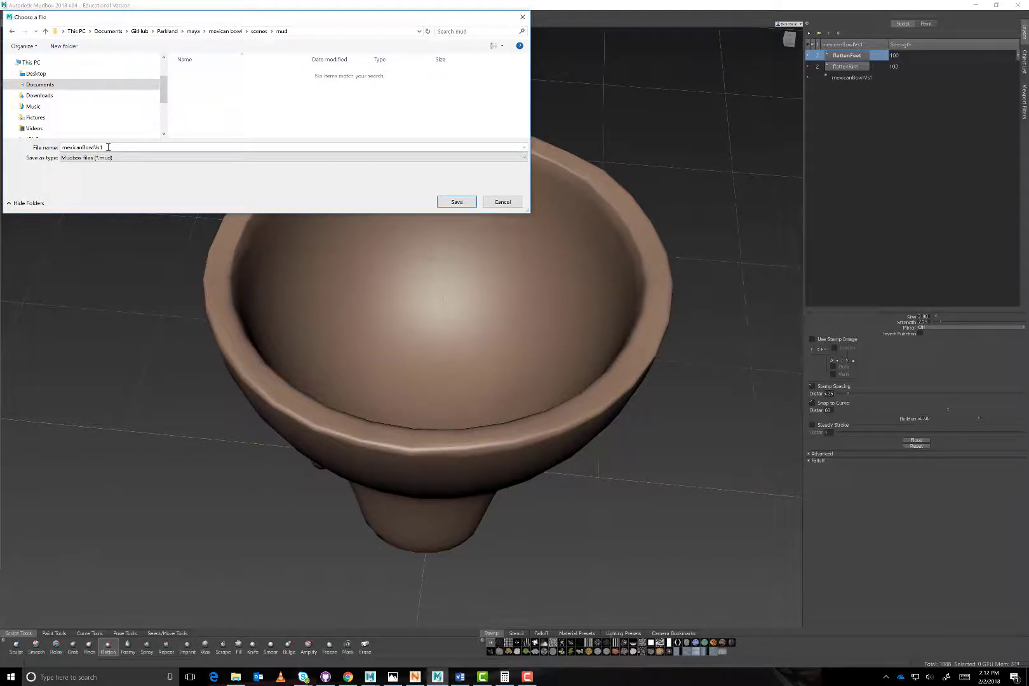
{"action": "left_click", "coordinate": [464, 203]}
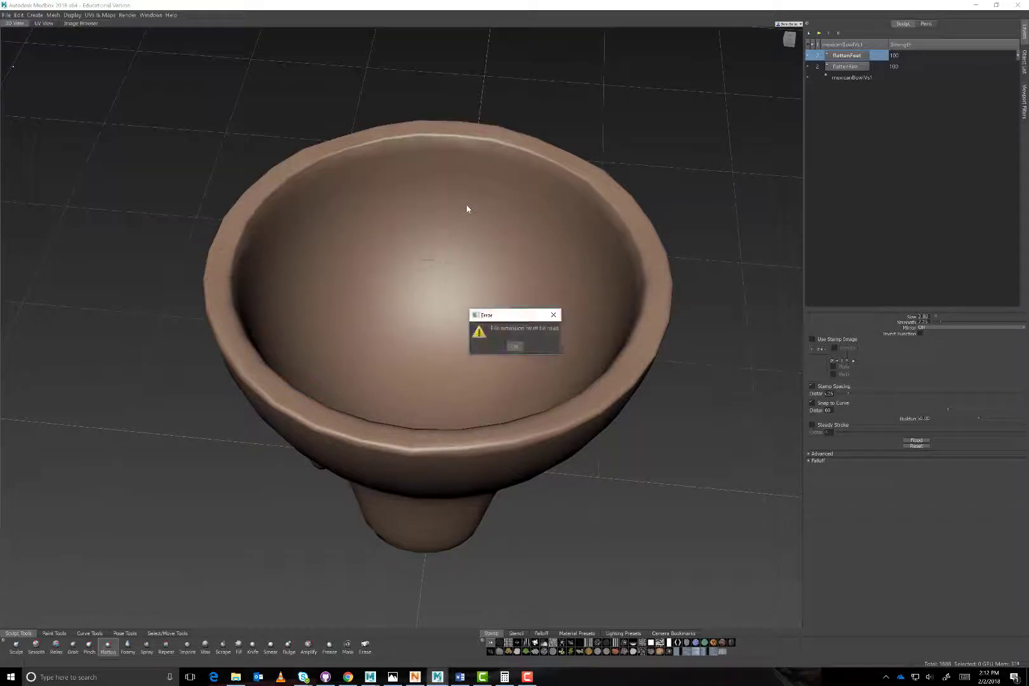
Save the scene in the obj folder as mexicanBowlVs1.mud, with the extension included in the file name
{"action": "left_click", "coordinate": [515, 347]}
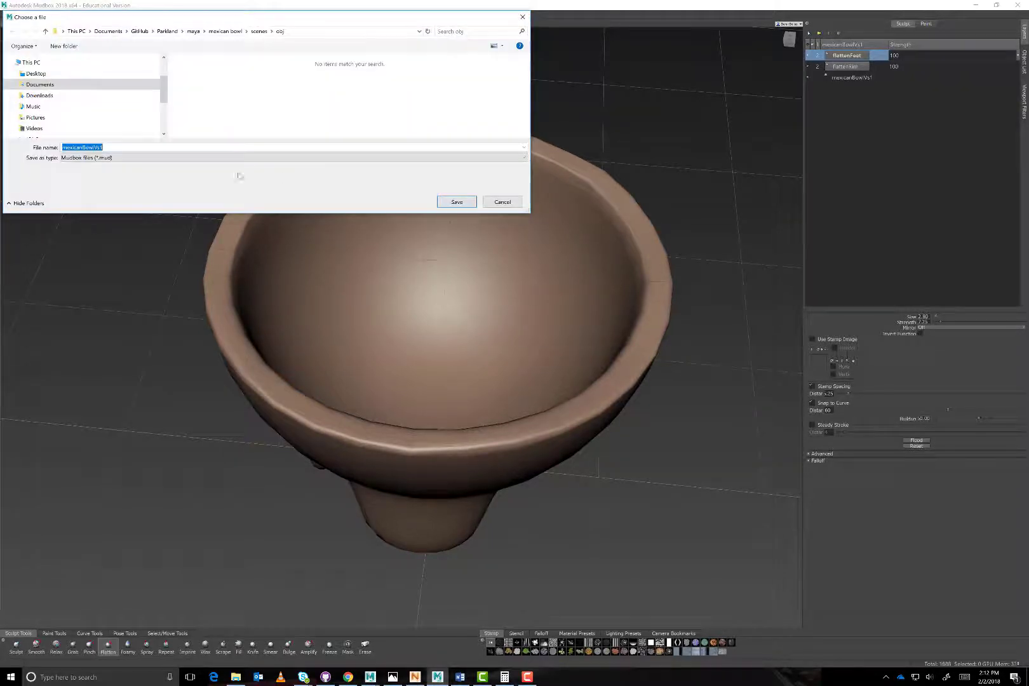
{"action": "left_click", "coordinate": [106, 148]}
{"action": "type", "text": ".mud"}
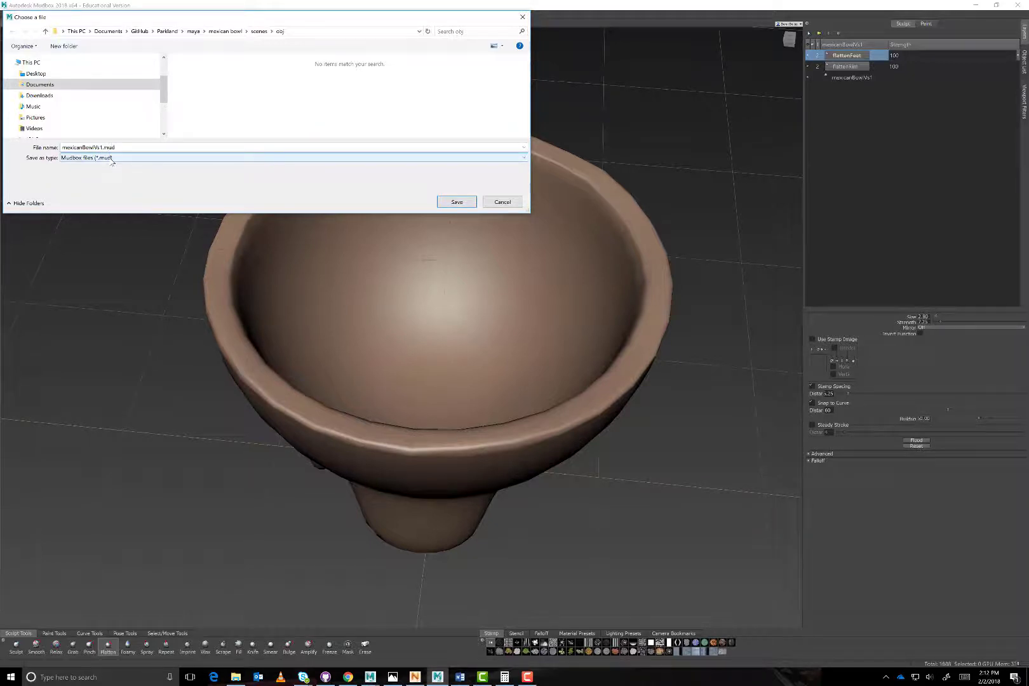
{"action": "left_click", "coordinate": [453, 202]}
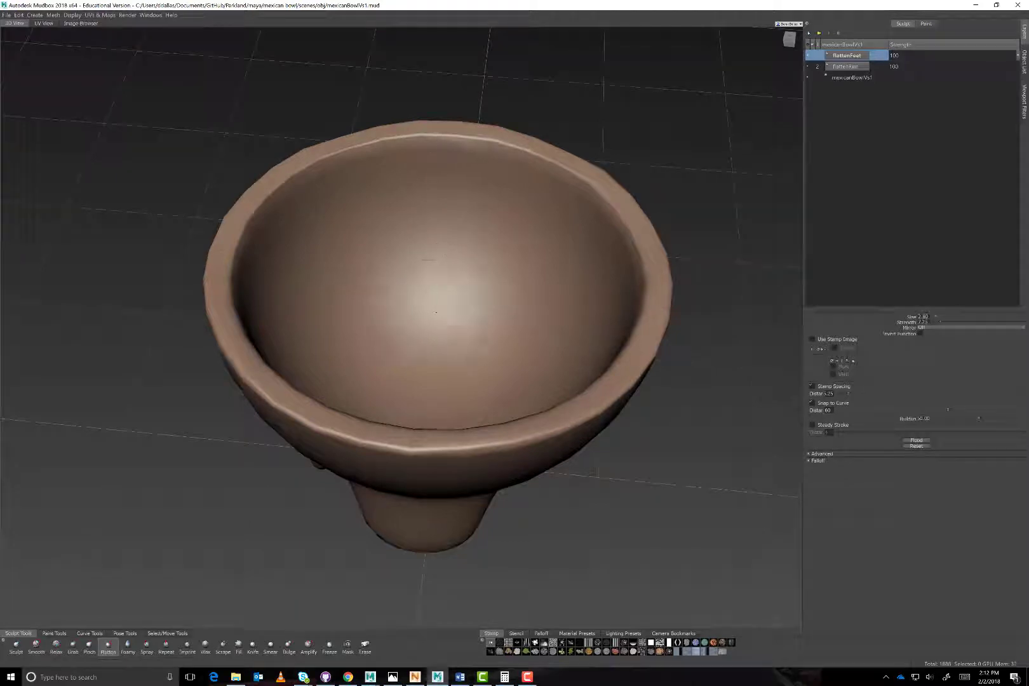
Subdivide the bowl mesh by three more levels, up to level 5, and check the smoother shape from the side
{"action": "mouse_move", "coordinate": [439, 260]}
{"action": "left_mouse_down", "text": "alt"}
{"action": "mouse_move", "coordinate": [436, 143]}
{"action": "mouse_move", "coordinate": [445, 267]}
{"action": "left_mouse_up", "text": "alt"}
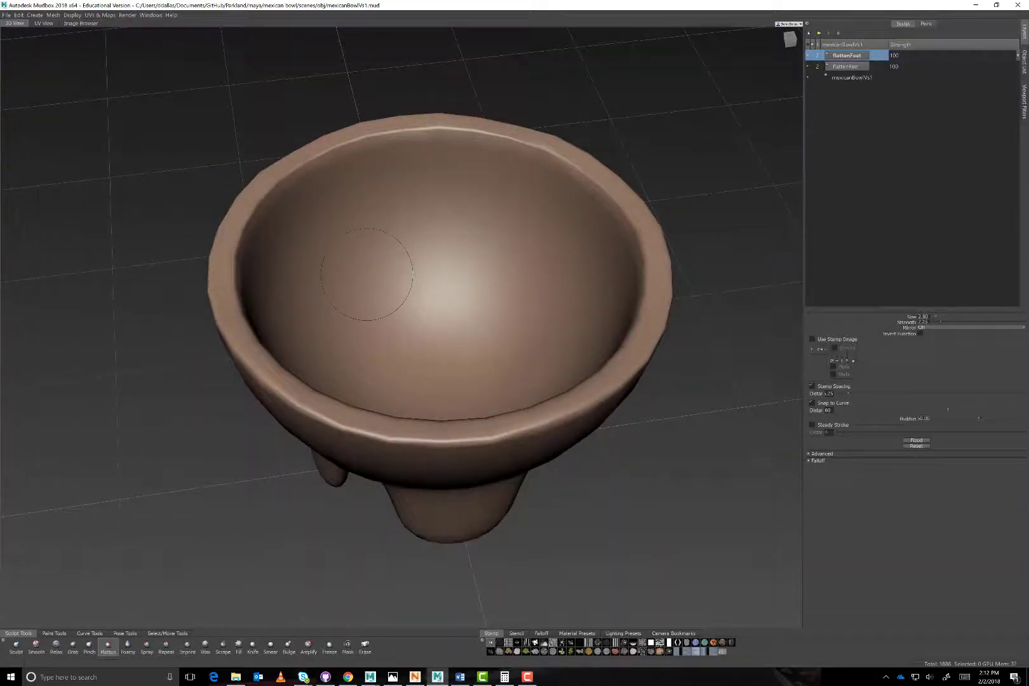
{"action": "key", "text": "shift+d"}
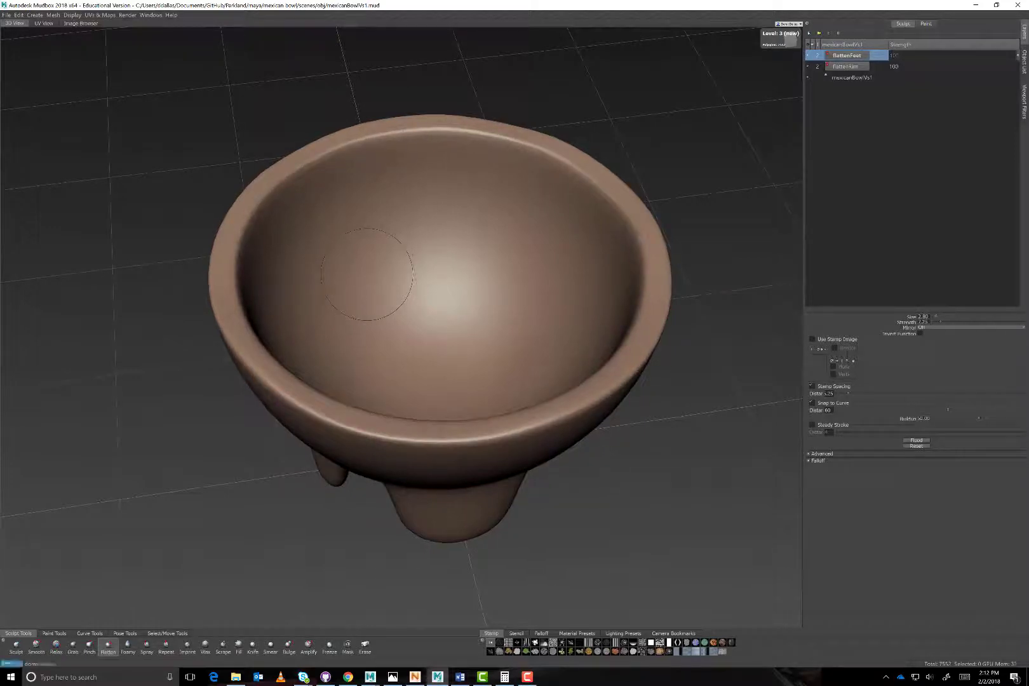
{"action": "key", "text": "shift+d"}
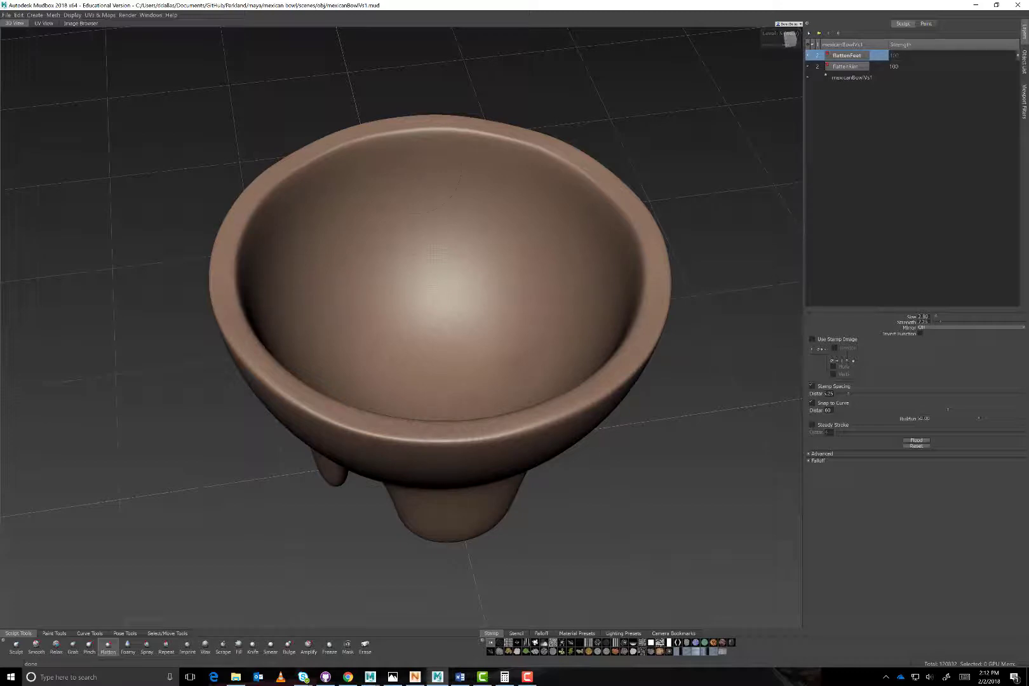
{"action": "left_click_drag", "start_coordinate": [429, 234], "coordinate": [223, 127], "text": "alt"}
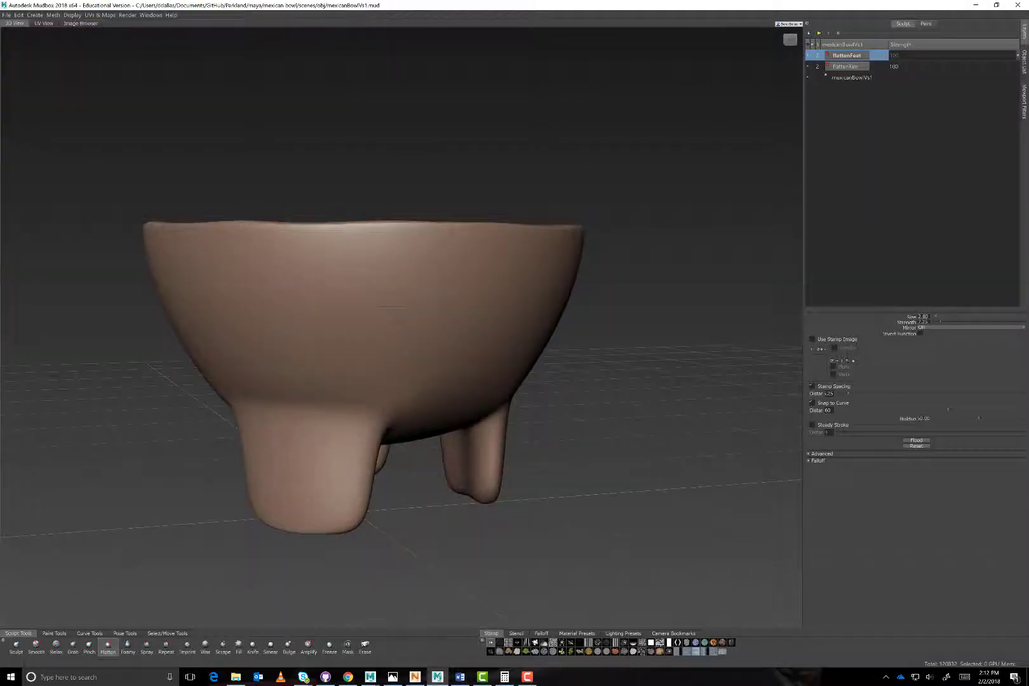
{"action": "left_click_drag", "start_coordinate": [397, 262], "coordinate": [420, 286], "text": "alt"}
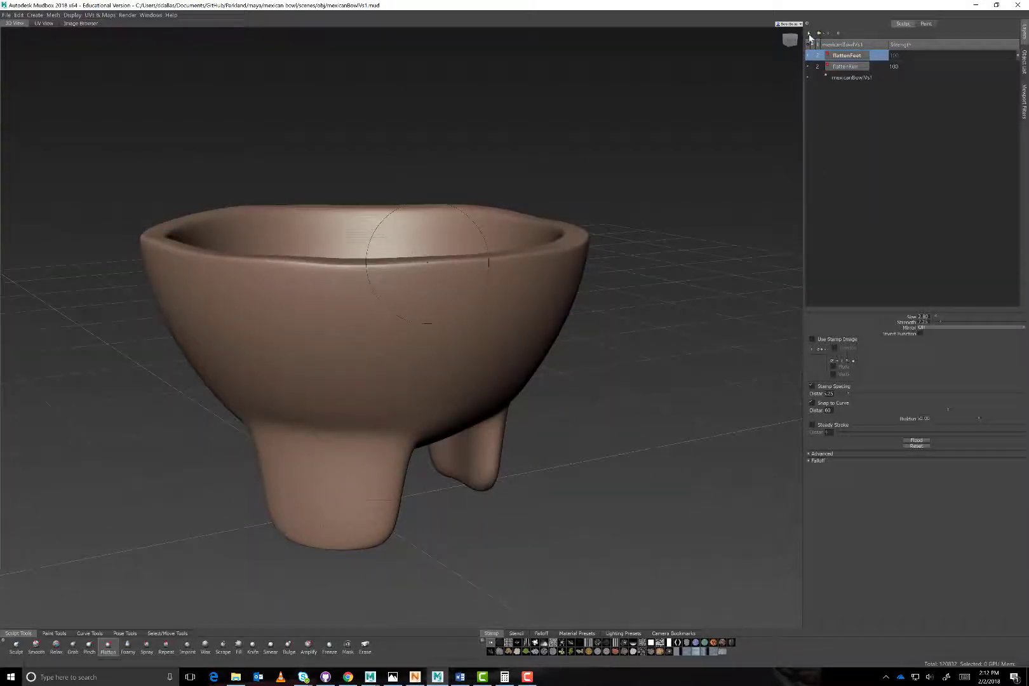
Add a sculpt layer above flattenFeet and name it stoneTexture
{"action": "left_click", "coordinate": [809, 32]}
{"action": "double_click", "coordinate": [850, 55]}
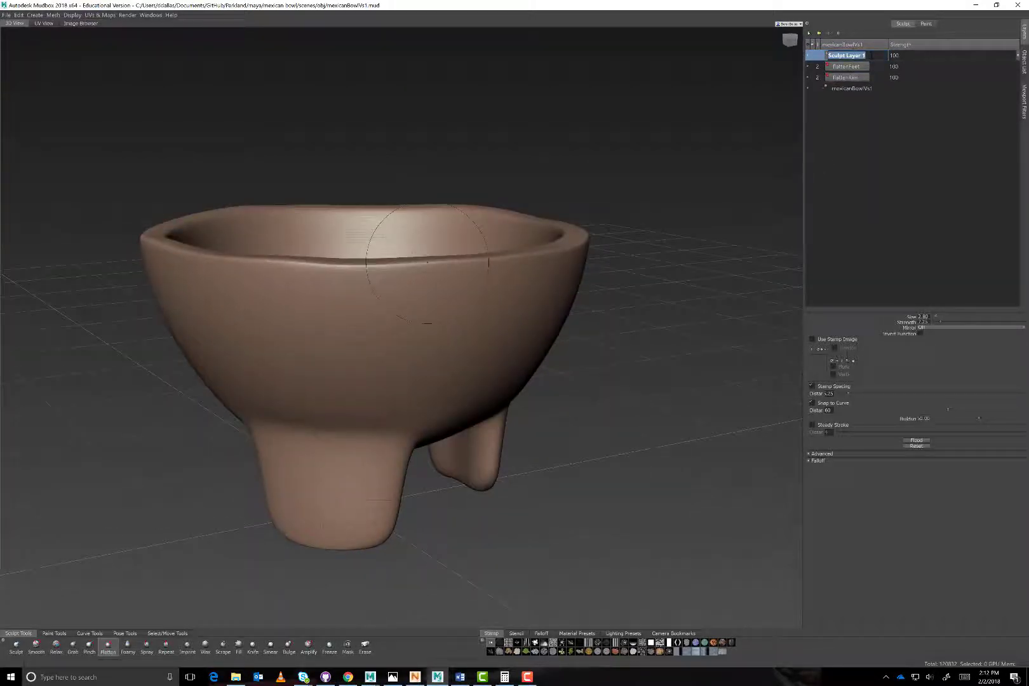
{"action": "type", "text": "stoneTexture"}
{"action": "key", "text": "Return"}
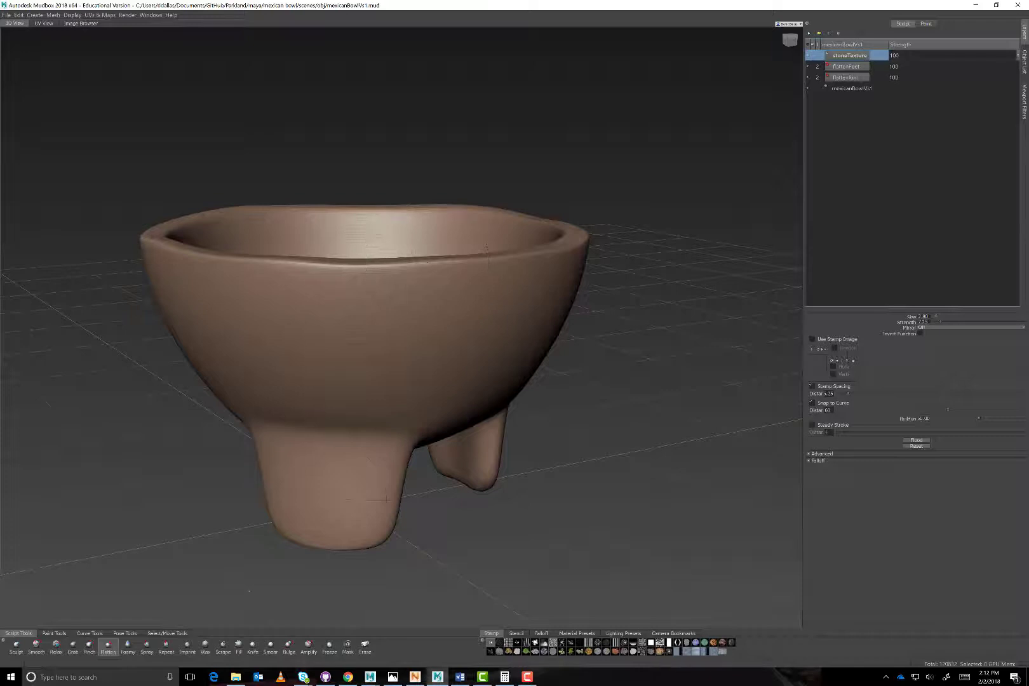
Choose the Sculpt brush with its stamp image off, and overlay a white-speckled stencil scaled down over the bowl
{"action": "left_click", "coordinate": [16, 646]}
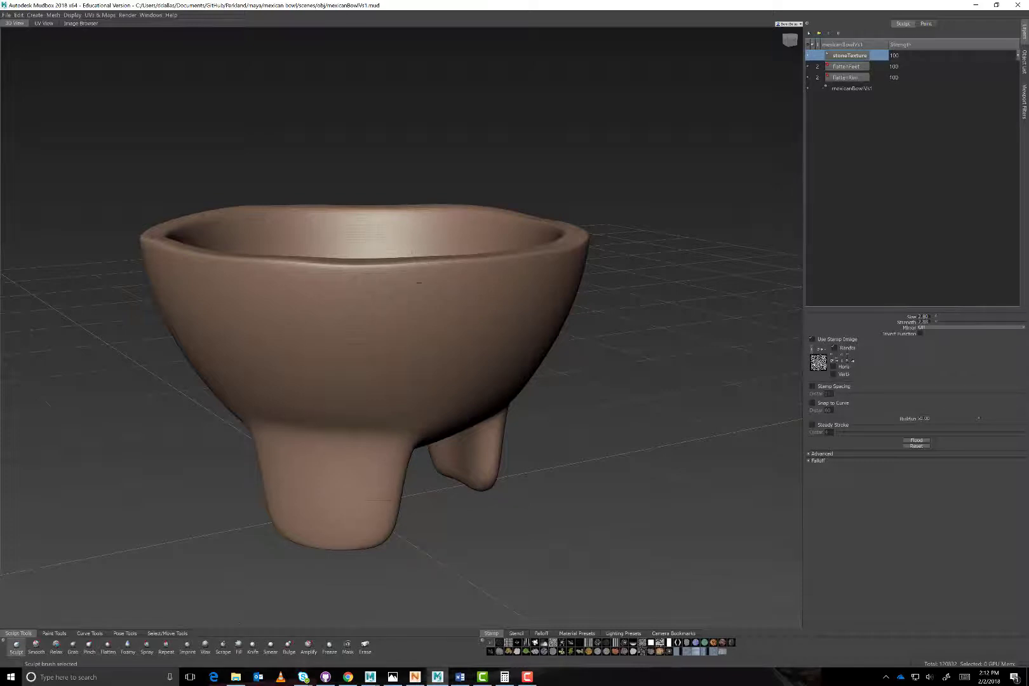
{"action": "left_click_drag", "start_coordinate": [379, 314], "coordinate": [408, 258], "text": "alt"}
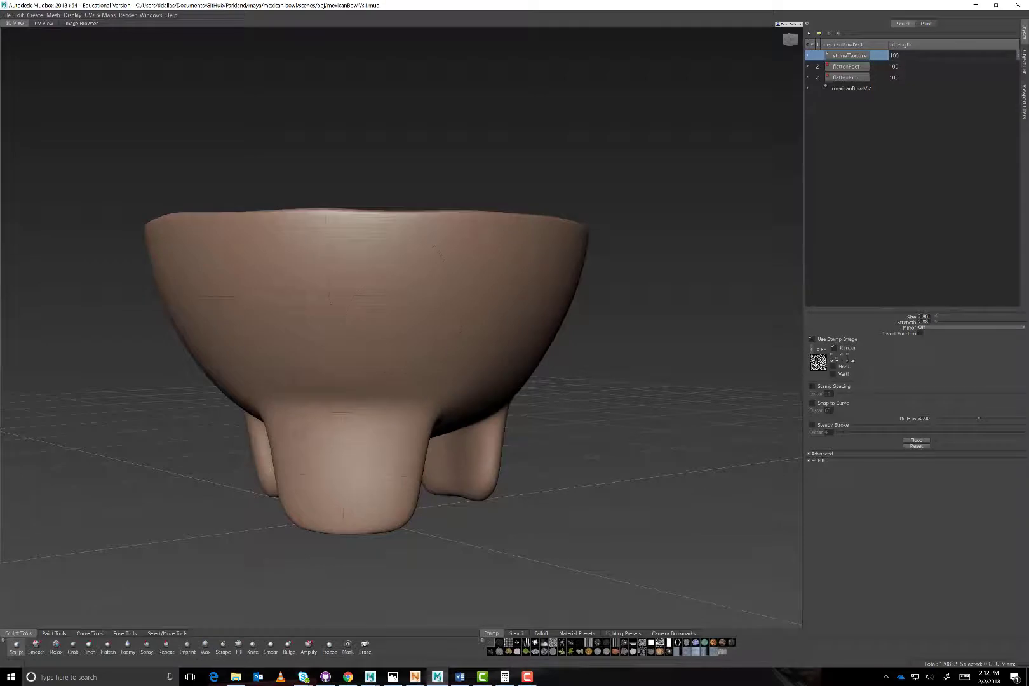
{"action": "left_click", "coordinate": [491, 643]}
{"action": "left_click", "coordinate": [523, 634]}
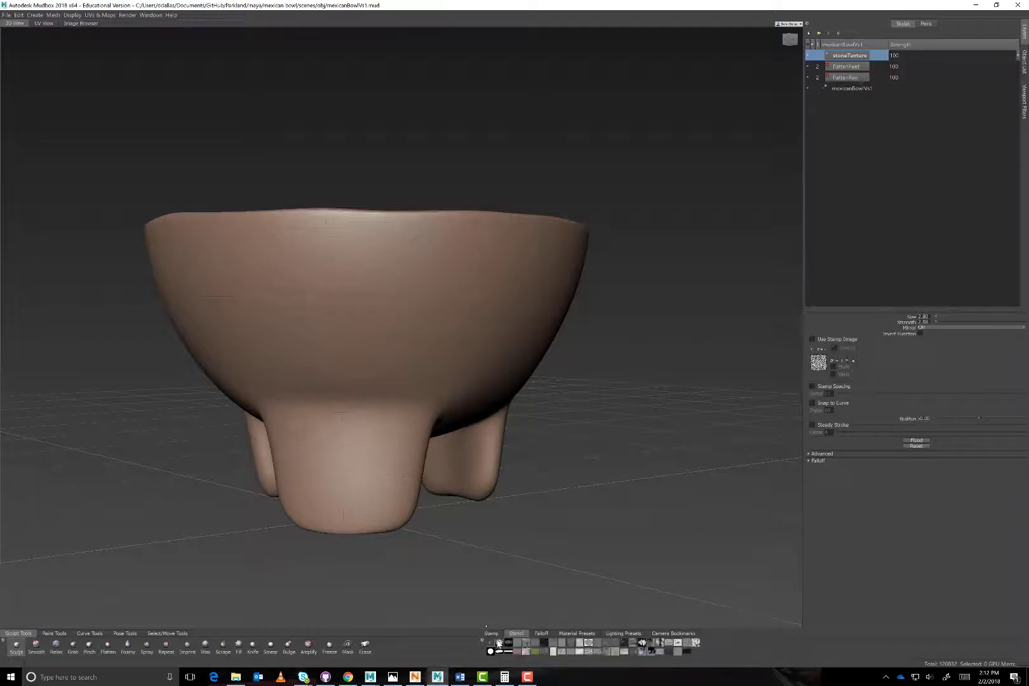
{"action": "left_click", "coordinate": [500, 642]}
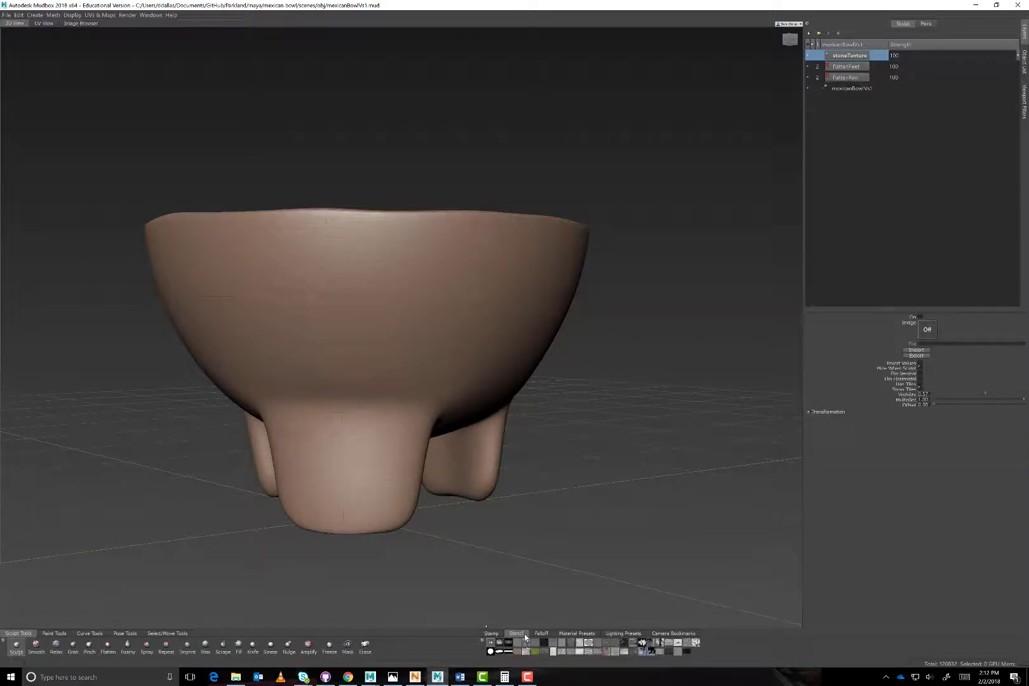
{"action": "left_click", "coordinate": [672, 651]}
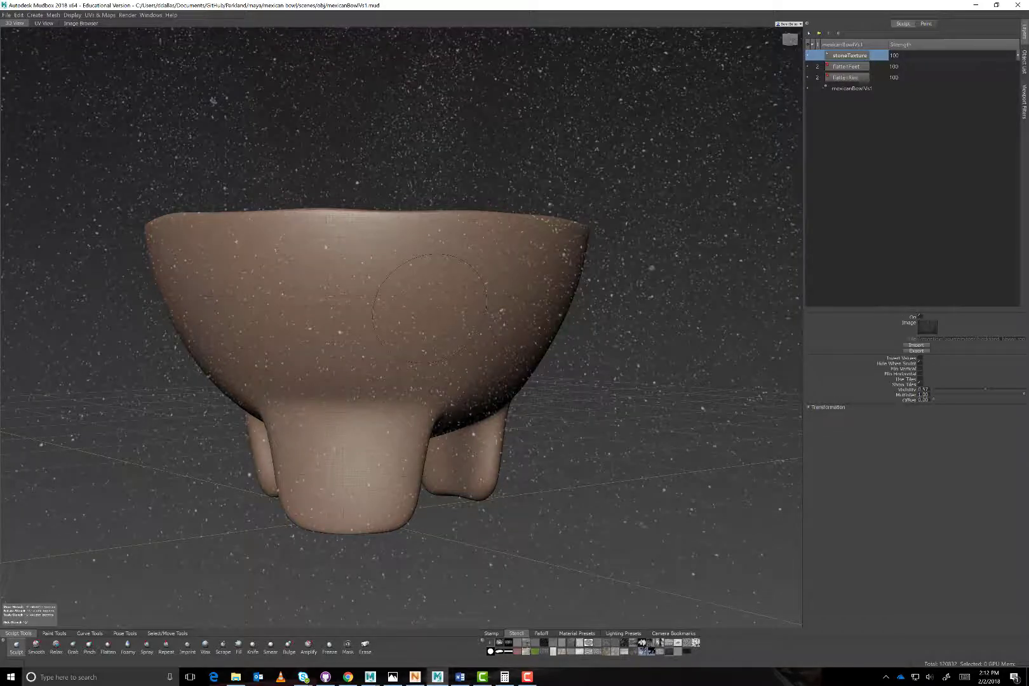
{"action": "right_click_drag", "start_coordinate": [430, 308], "coordinate": [381, 312]}
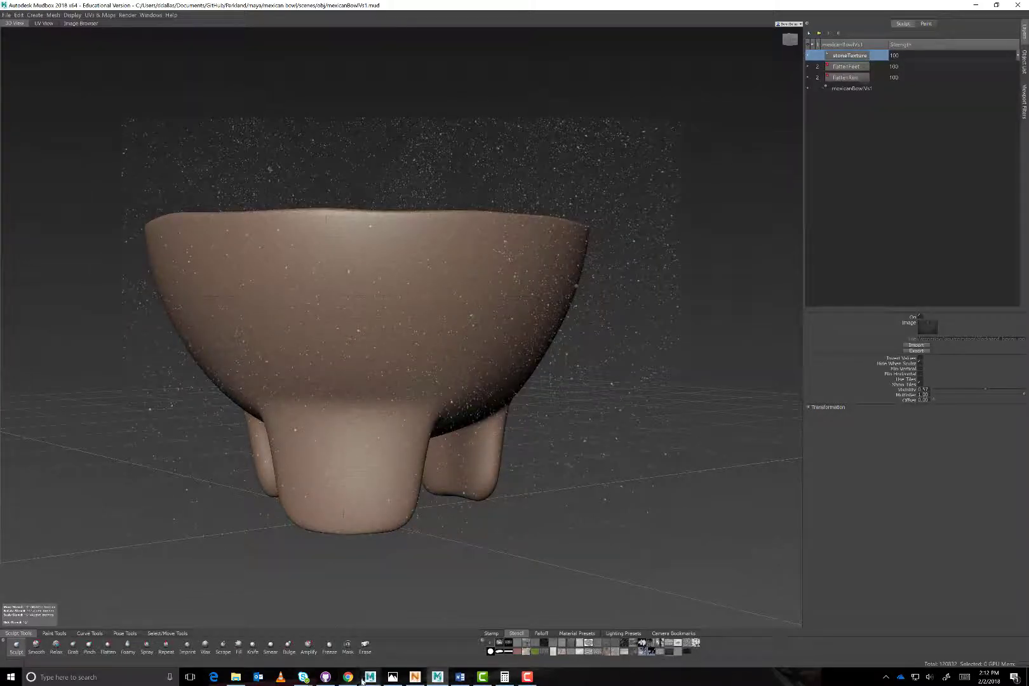
Switch to Photos and compare the seamless stone, black sand and black marble texture images
{"action": "left_click", "coordinate": [350, 680]}
{"action": "left_click", "coordinate": [351, 681]}
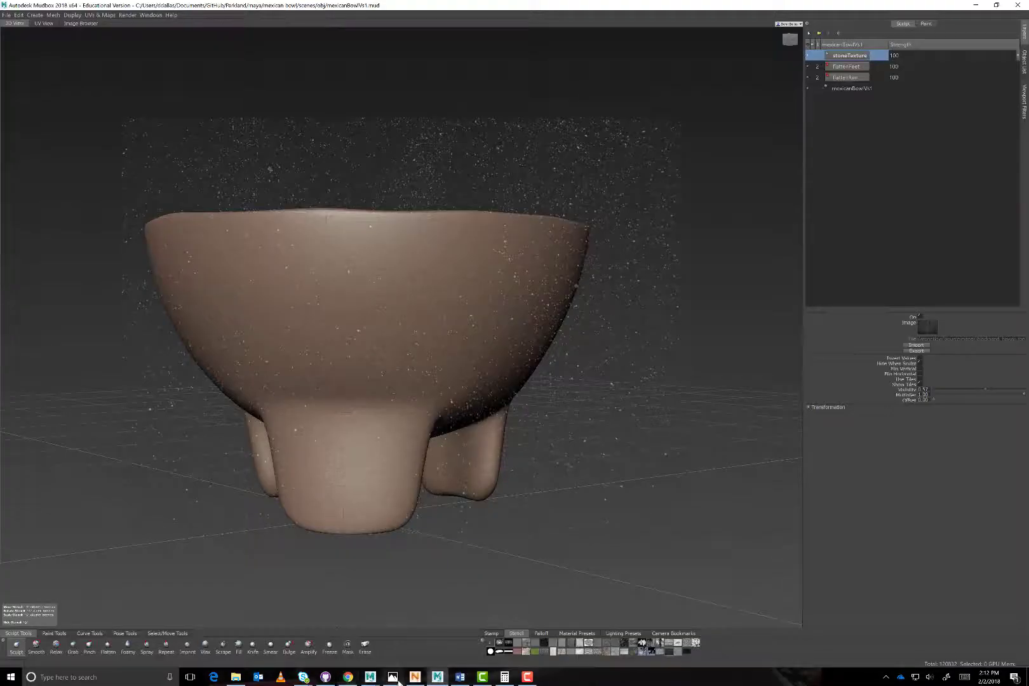
{"action": "left_click", "coordinate": [393, 678]}
{"action": "key", "text": "Right"}
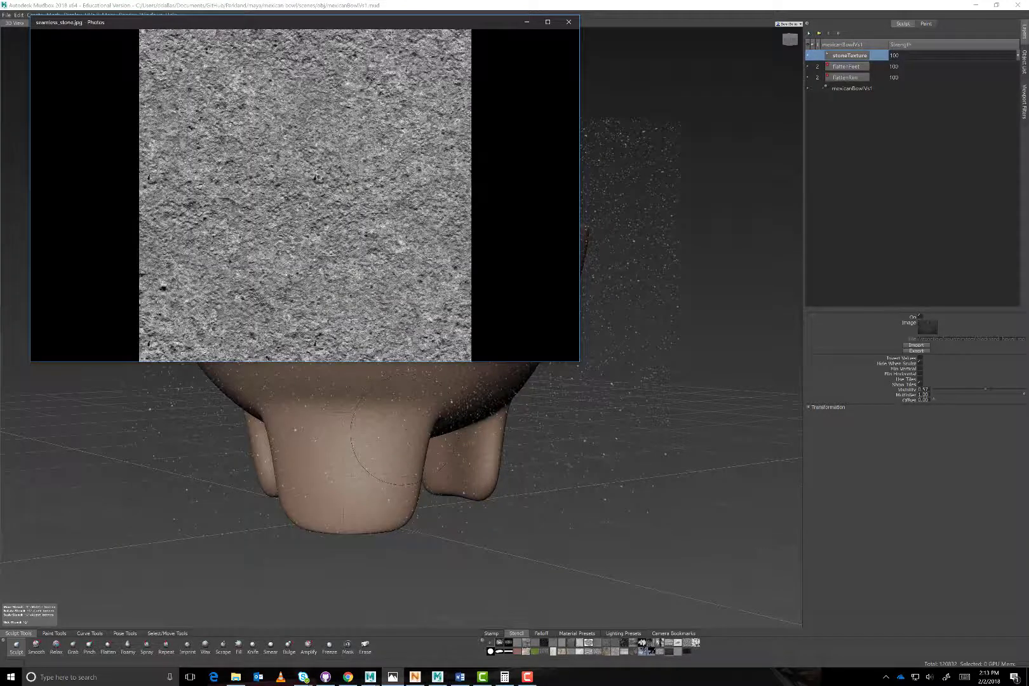
{"action": "key", "text": "Left"}
{"action": "key", "text": "Left"}
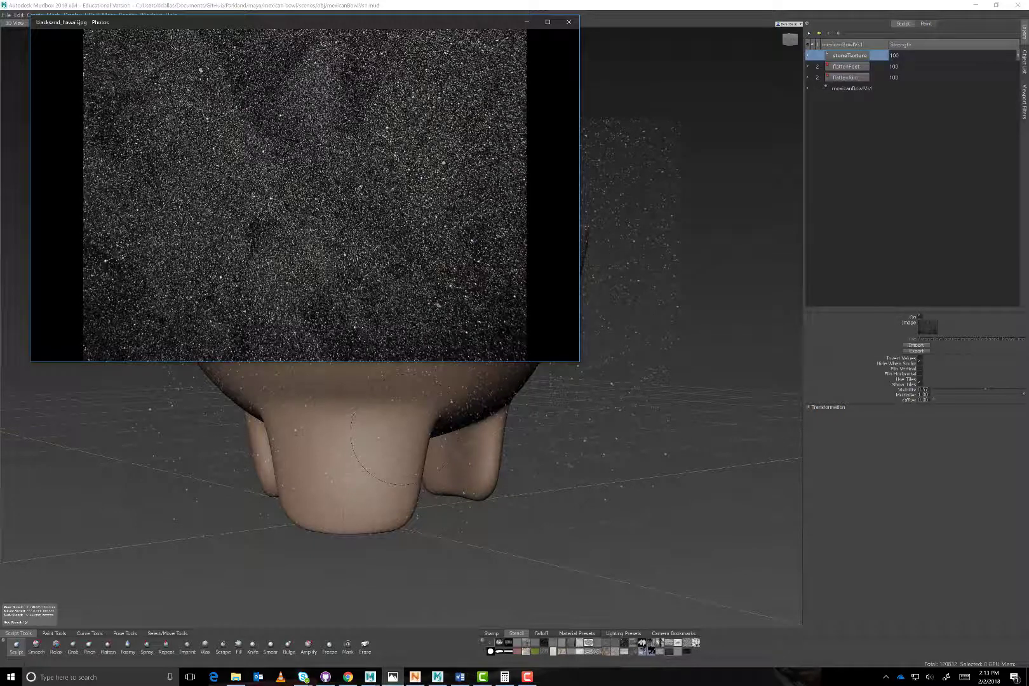
{"action": "key", "text": "Left"}
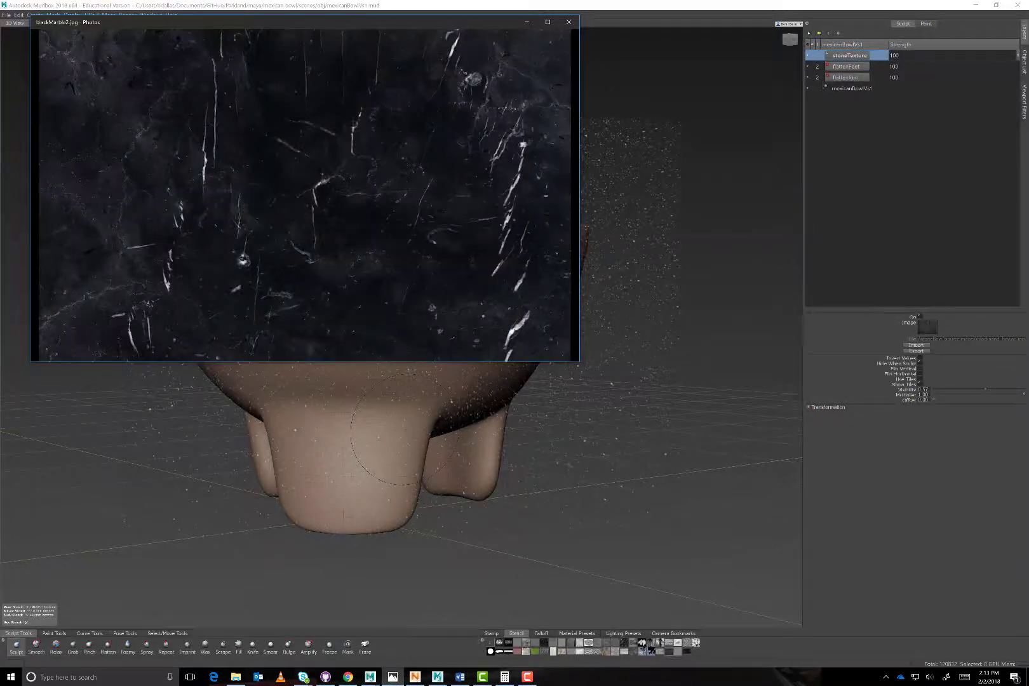
{"action": "key", "text": "Right"}
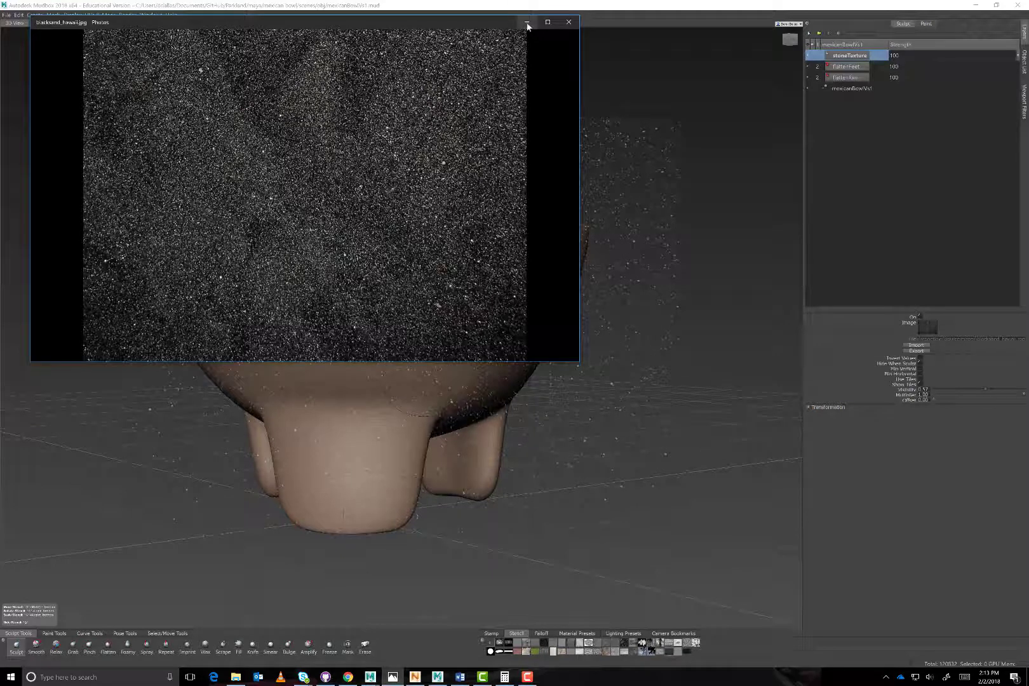
{"action": "left_click", "coordinate": [527, 22]}
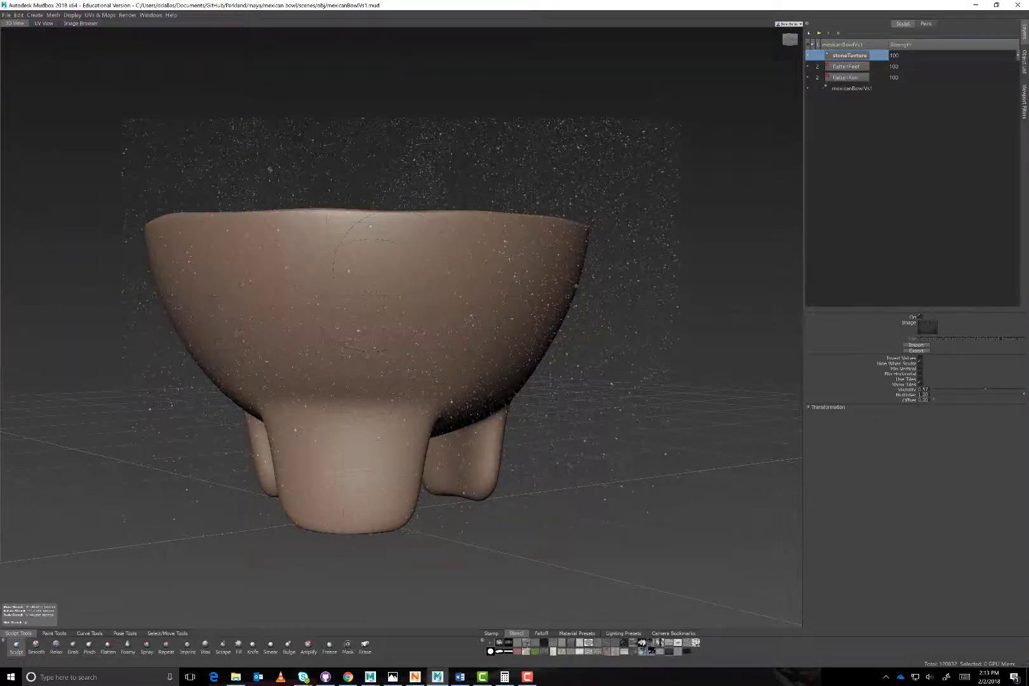
Sculpt bumpy stone texture through the speckled stencil across the bowl's outer wall above one foot, undoing the first trial stroke
{"action": "left_click_drag", "start_coordinate": [393, 270], "coordinate": [386, 271]}
{"action": "key", "text": "ctrl+z"}
{"action": "right_click", "coordinate": [399, 287]}
{"action": "left_click_drag", "start_coordinate": [391, 289], "coordinate": [347, 291]}
{"action": "mouse_move", "coordinate": [329, 240]}
{"action": "left_mouse_down"}
{"action": "mouse_move", "coordinate": [424, 257]}
{"action": "mouse_move", "coordinate": [359, 273]}
{"action": "left_mouse_up"}
{"action": "left_click_drag", "start_coordinate": [387, 318], "coordinate": [286, 350]}
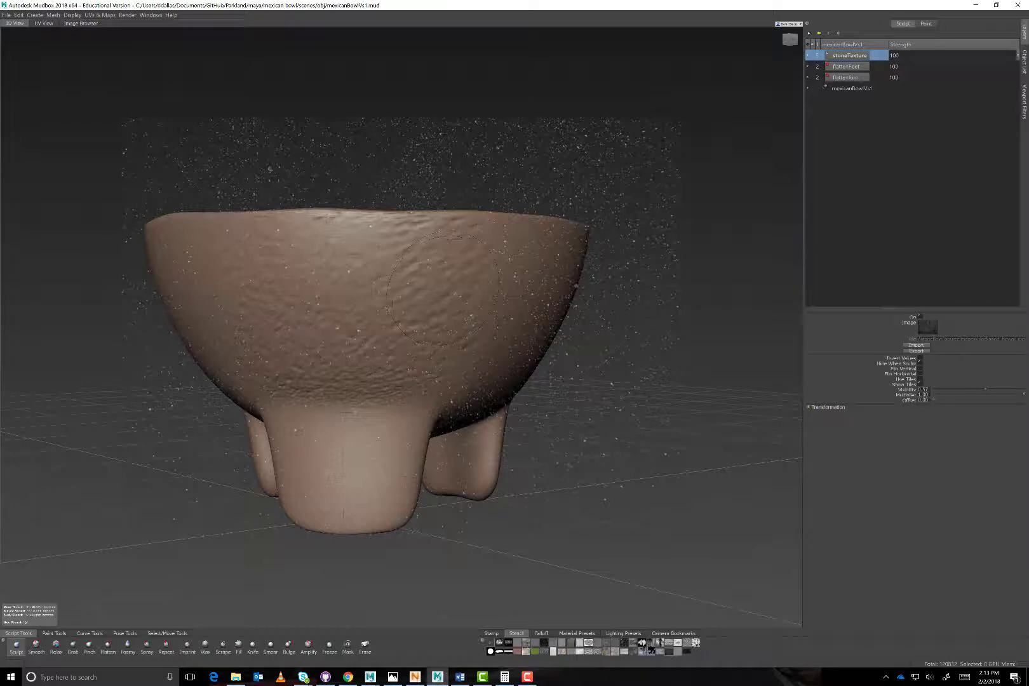
Try sculpting coarser stone texture through the enlarged stencil across the bowl's outer wall between two feet, and inspect it up close
{"action": "mouse_move", "coordinate": [444, 291]}
{"action": "left_mouse_down", "text": "alt"}
{"action": "mouse_move", "coordinate": [375, 288]}
{"action": "mouse_move", "coordinate": [346, 301]}
{"action": "mouse_move", "coordinate": [348, 291]}
{"action": "left_mouse_up", "text": "alt"}
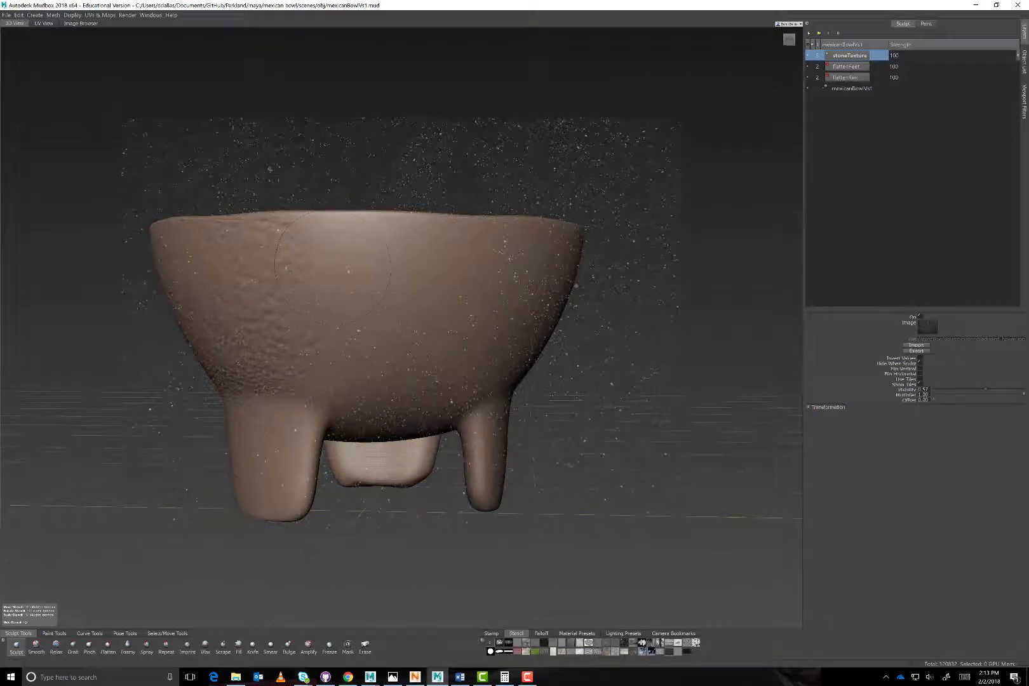
{"action": "right_click_drag", "start_coordinate": [327, 269], "coordinate": [400, 268]}
{"action": "mouse_move", "coordinate": [380, 270]}
{"action": "left_mouse_down"}
{"action": "mouse_move", "coordinate": [364, 251]}
{"action": "mouse_move", "coordinate": [347, 267]}
{"action": "mouse_move", "coordinate": [356, 289]}
{"action": "left_mouse_up"}
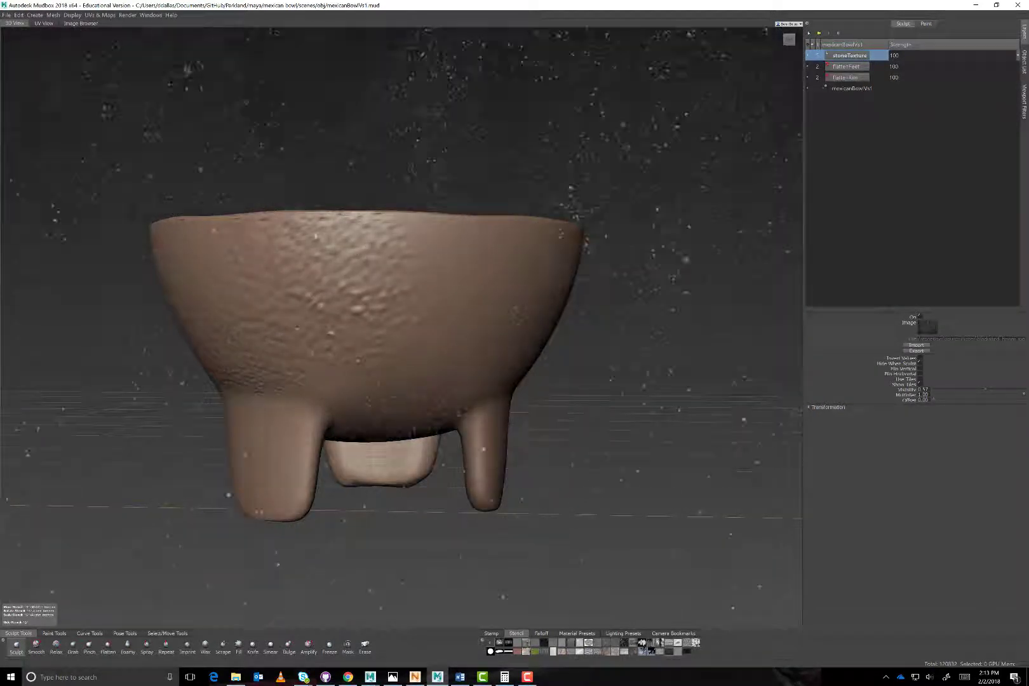
{"action": "scroll", "coordinate": [366, 307], "scroll_direction": "up", "scroll_amount": 5}
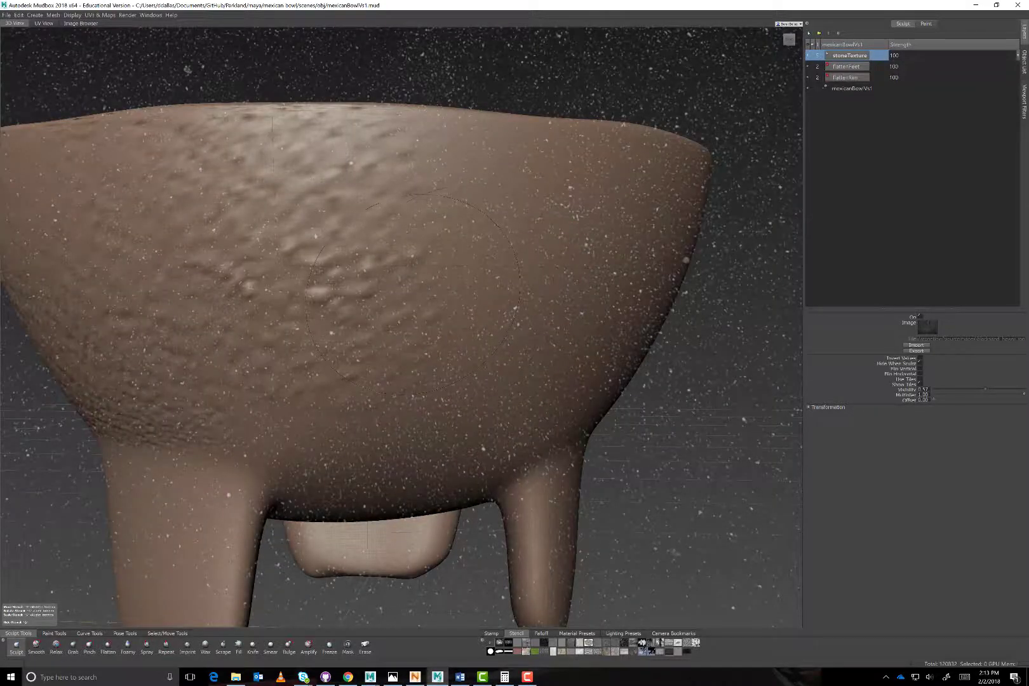
{"action": "middle_click_drag", "start_coordinate": [413, 295], "coordinate": [488, 293], "text": "alt"}
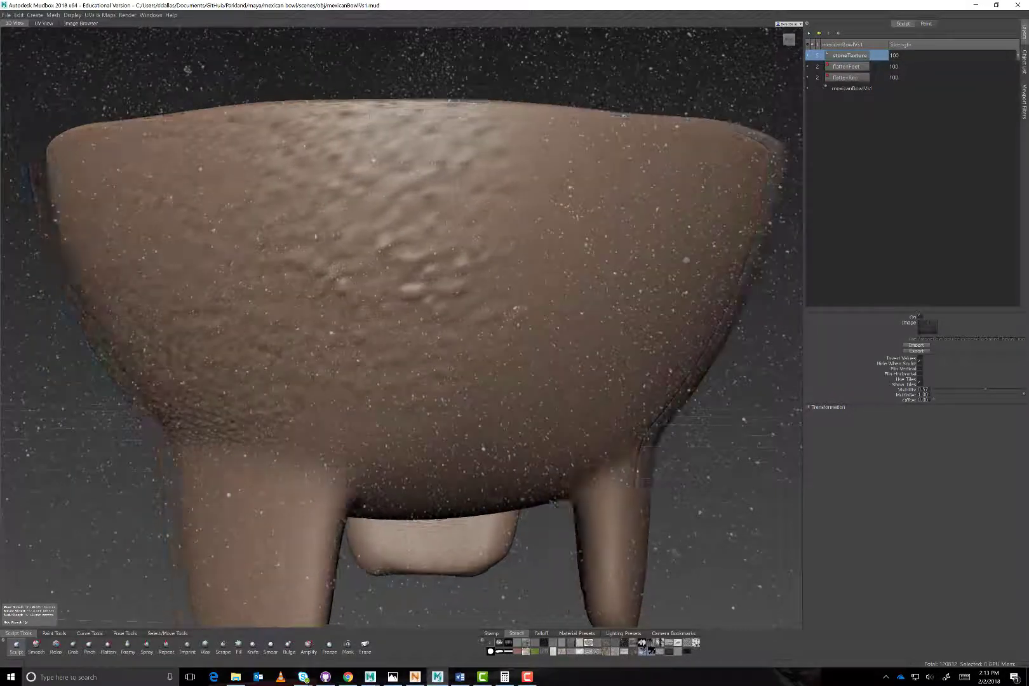
{"action": "key", "text": "q"}
{"action": "scroll", "coordinate": [496, 267], "scroll_direction": "up", "scroll_amount": 3}
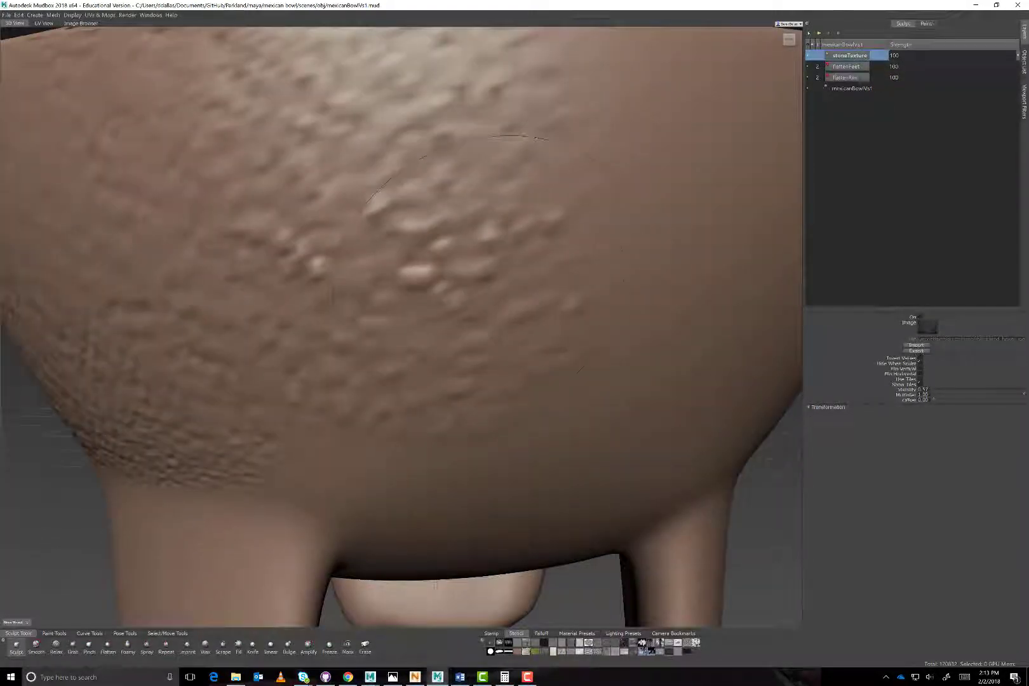
{"action": "scroll", "coordinate": [496, 267], "scroll_direction": "down", "scroll_amount": 6}
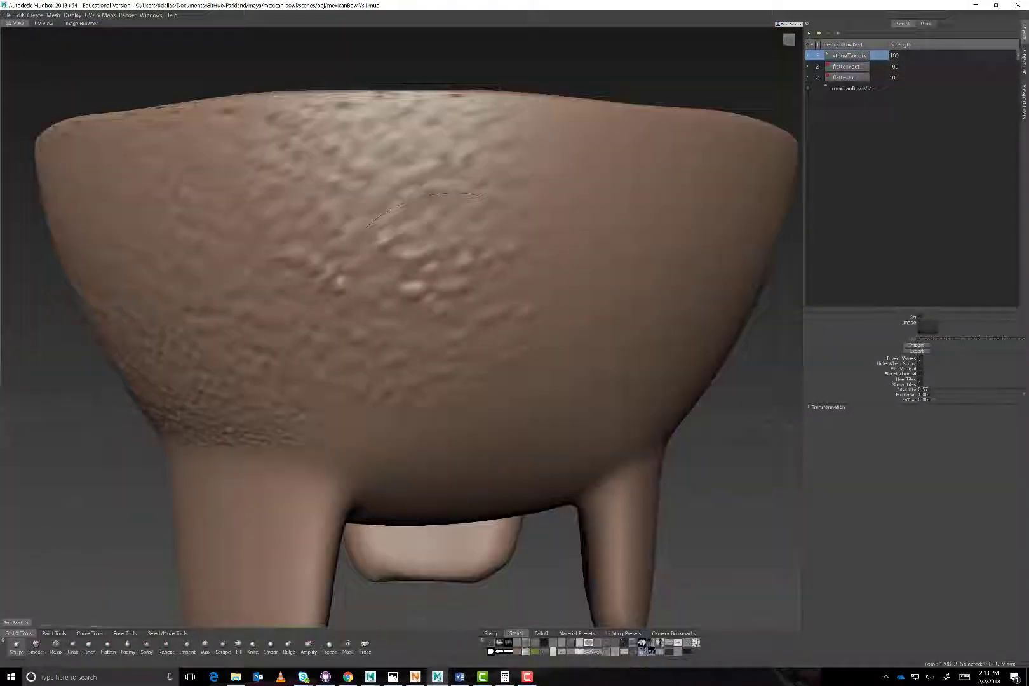
{"action": "mouse_move", "coordinate": [496, 267]}
{"action": "left_mouse_down", "text": "alt"}
{"action": "mouse_move", "coordinate": [501, 349]}
{"action": "mouse_move", "coordinate": [453, 287]}
{"action": "left_mouse_up", "text": "alt"}
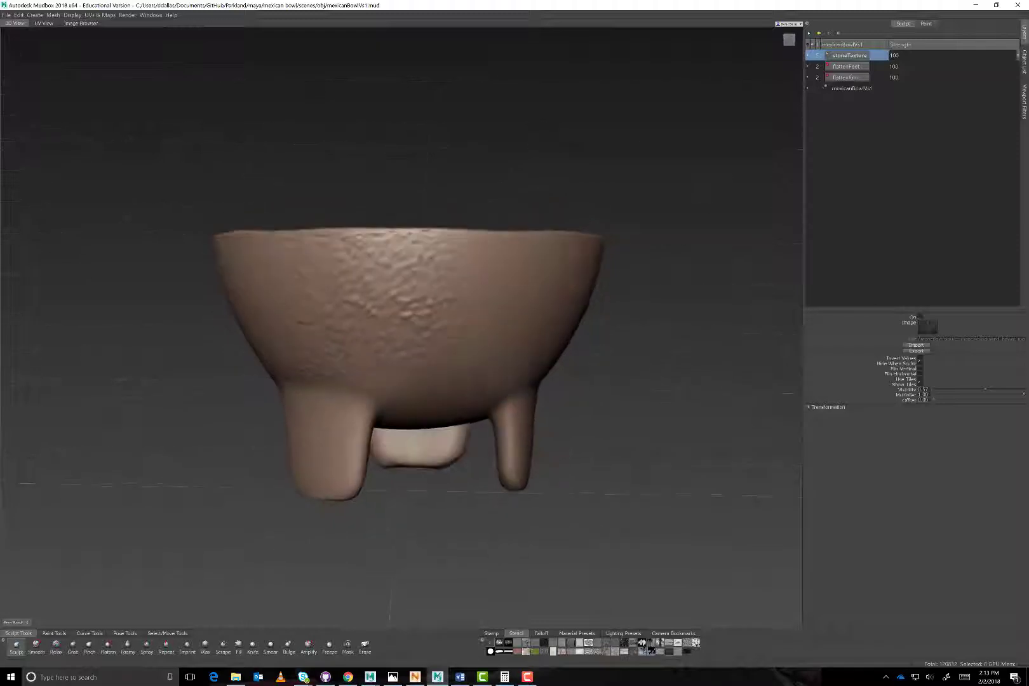
Undo the trial stone texture strokes on the bowl's outer wall
{"action": "key", "text": "ctrl+z"}
{"action": "key", "text": "ctrl+z"}
{"action": "key", "text": "ctrl+z"}
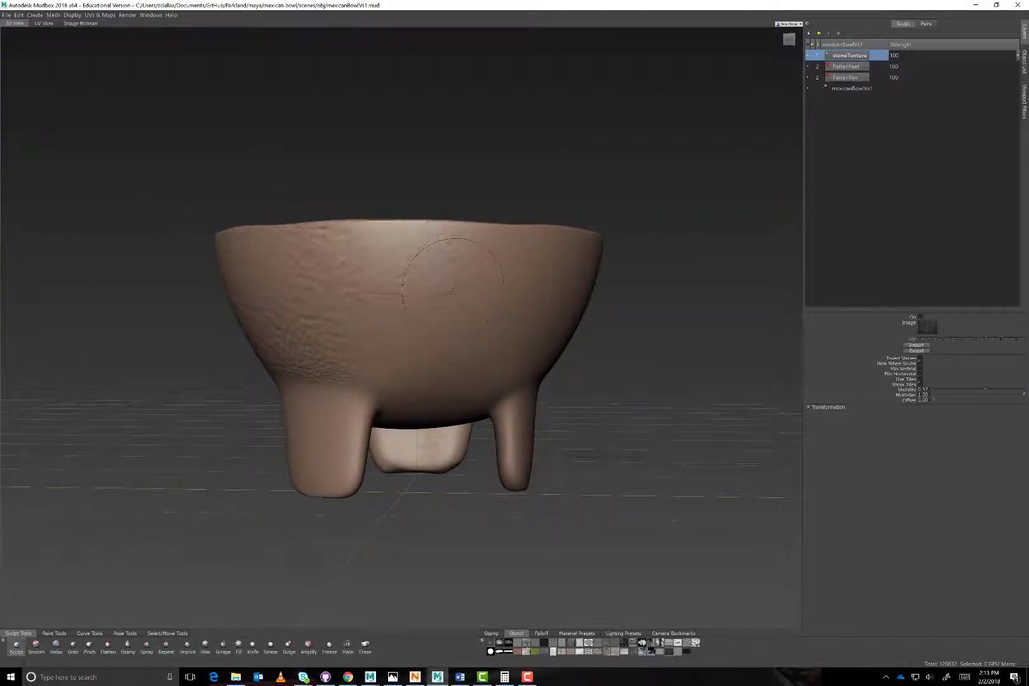
Subdivide the bowl mesh twice, up to level 7, to hold finer texture detail
{"action": "left_click_drag", "start_coordinate": [452, 287], "coordinate": [416, 302], "text": "alt"}
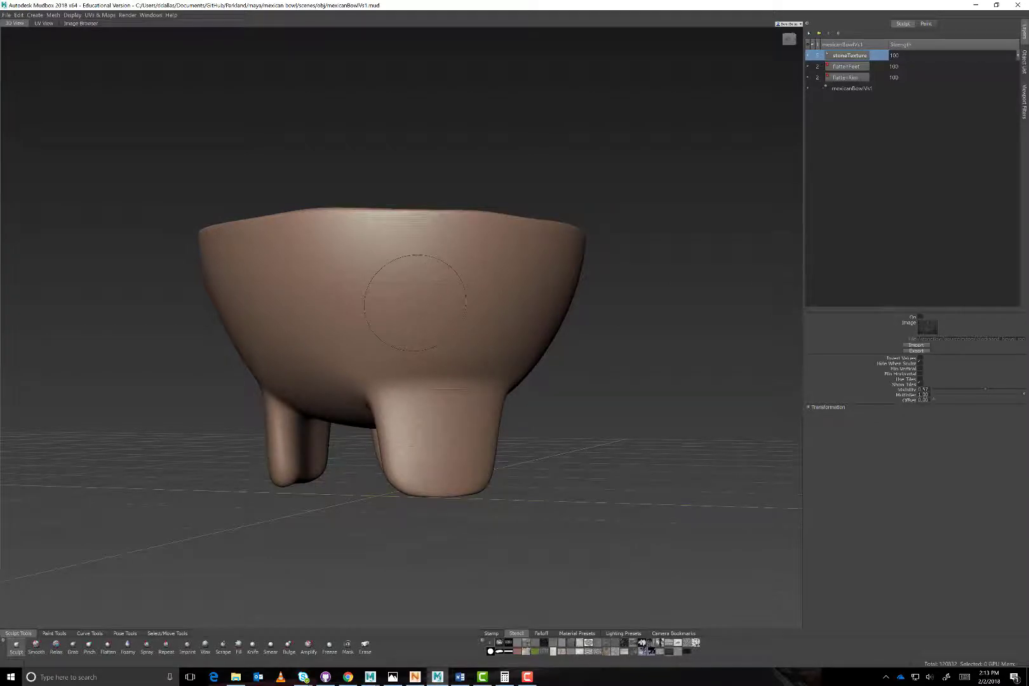
{"action": "key", "text": "shift+d"}
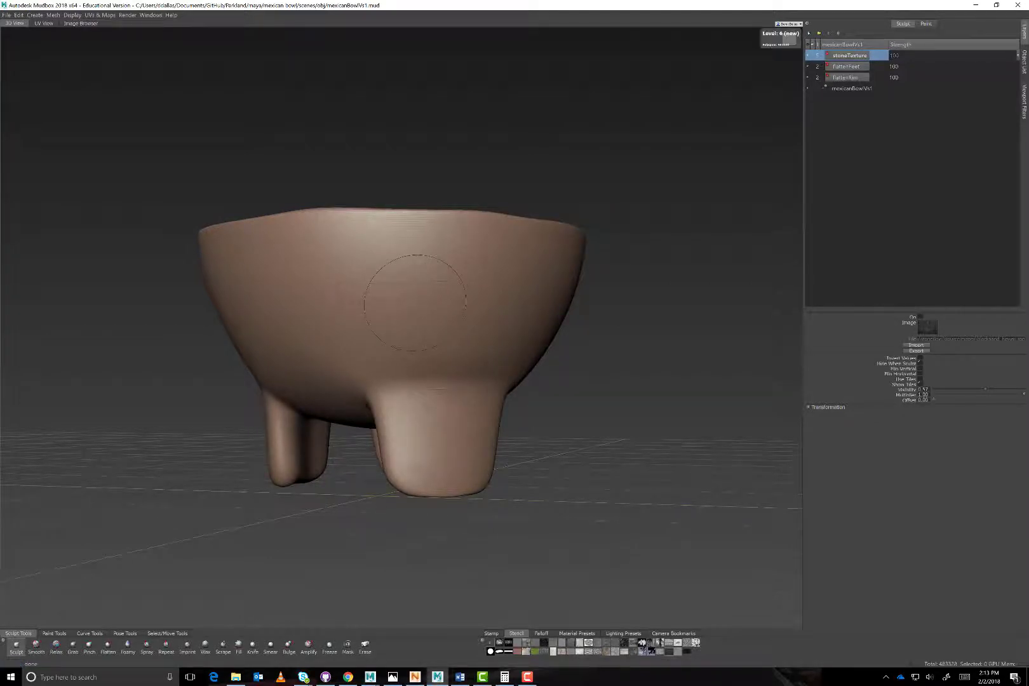
{"action": "key", "text": "shift+d"}
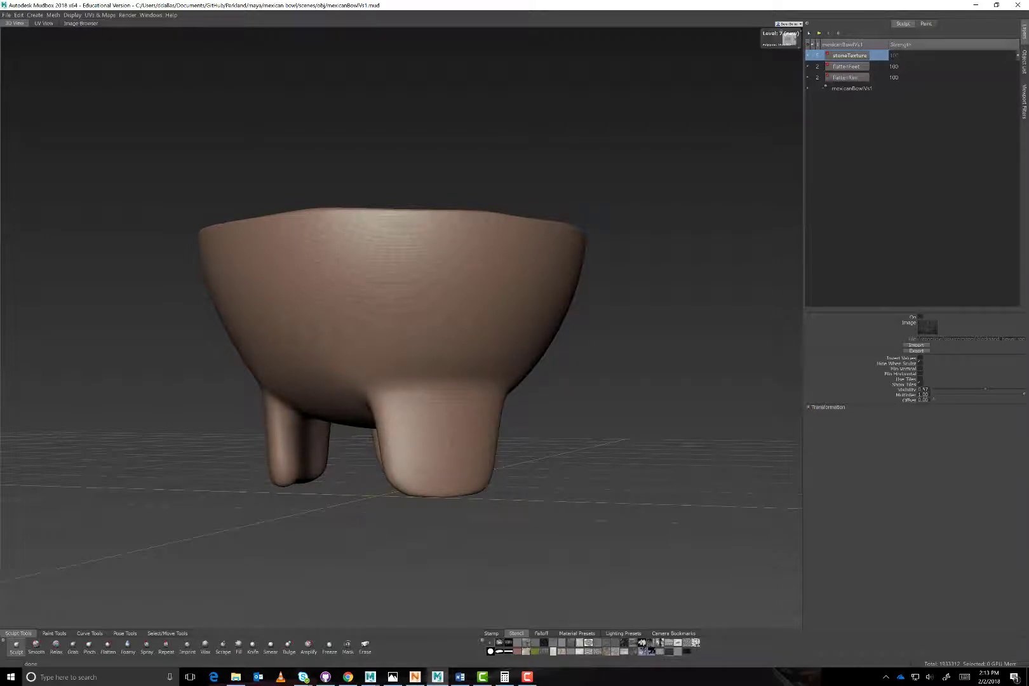
Add a new sculpt layer, delete the old stoneTexture layer, and name the new one stoneTexure
{"action": "left_click", "coordinate": [810, 35]}
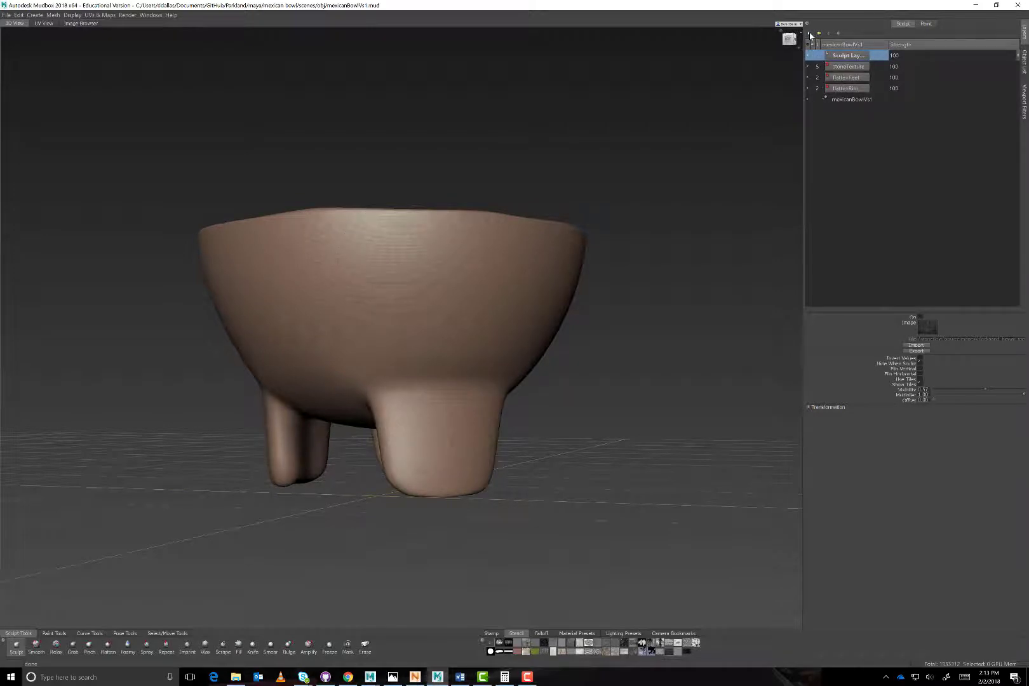
{"action": "left_click", "coordinate": [851, 69]}
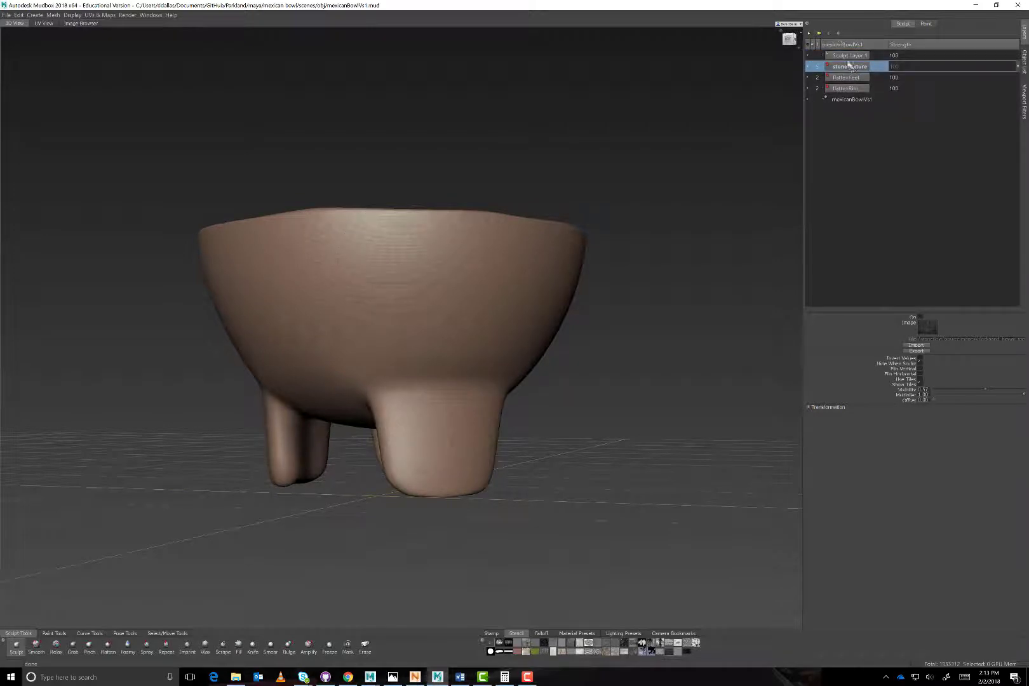
{"action": "left_click", "coordinate": [831, 33]}
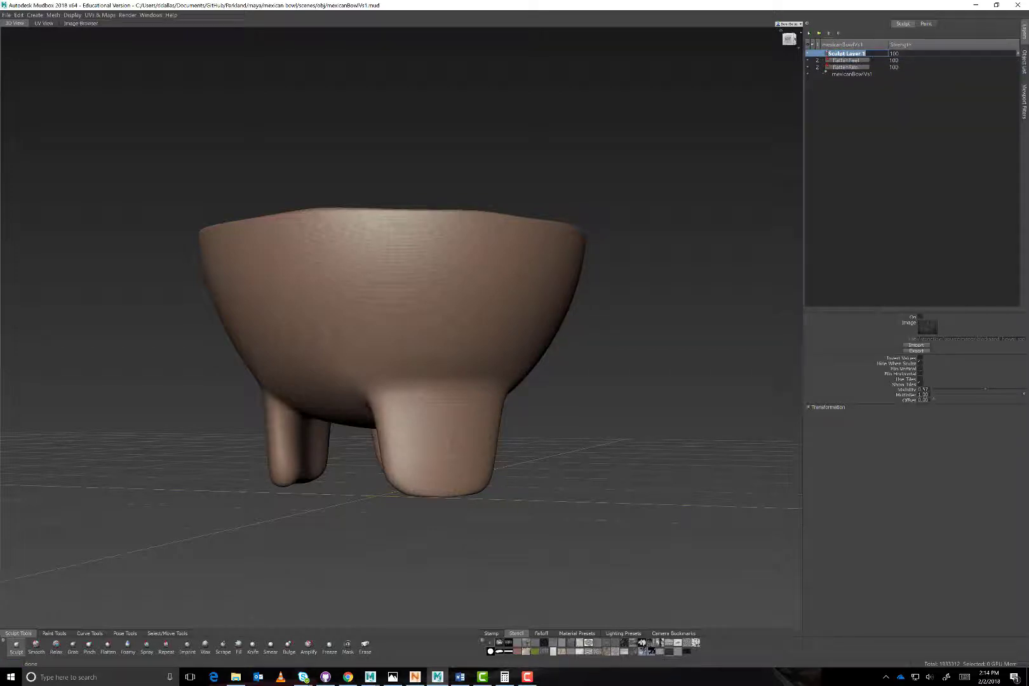
{"action": "type", "text": "stoneTexure"}
{"action": "key", "text": "Return"}
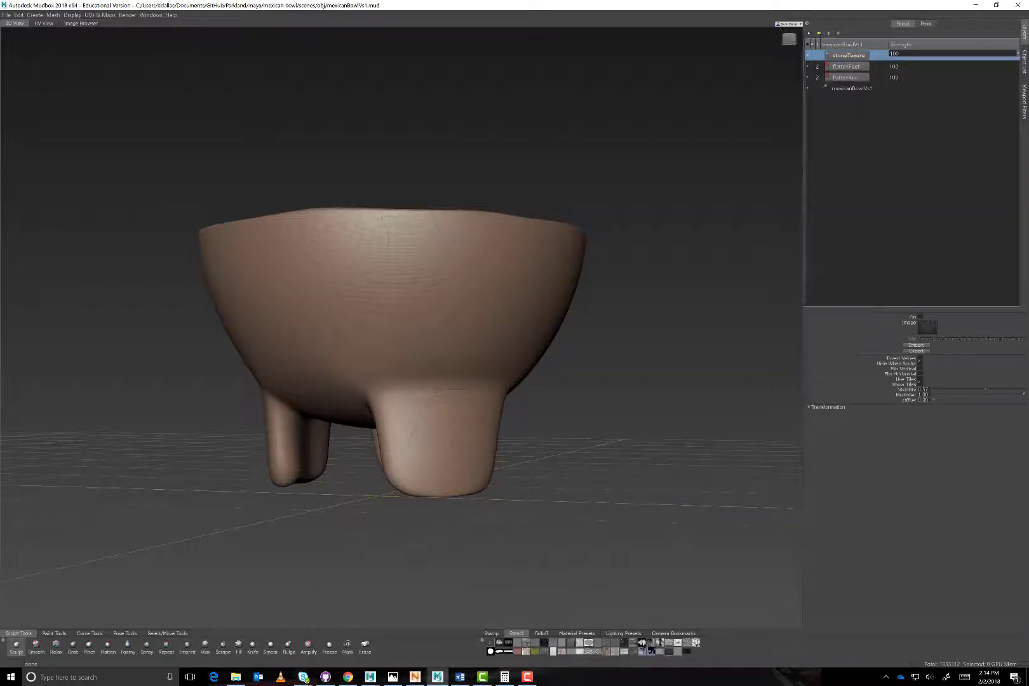
Turn the speckled stencil back on and test a texture stroke on the outer wall, undoing the trial strokes
{"action": "left_click", "coordinate": [345, 258]}
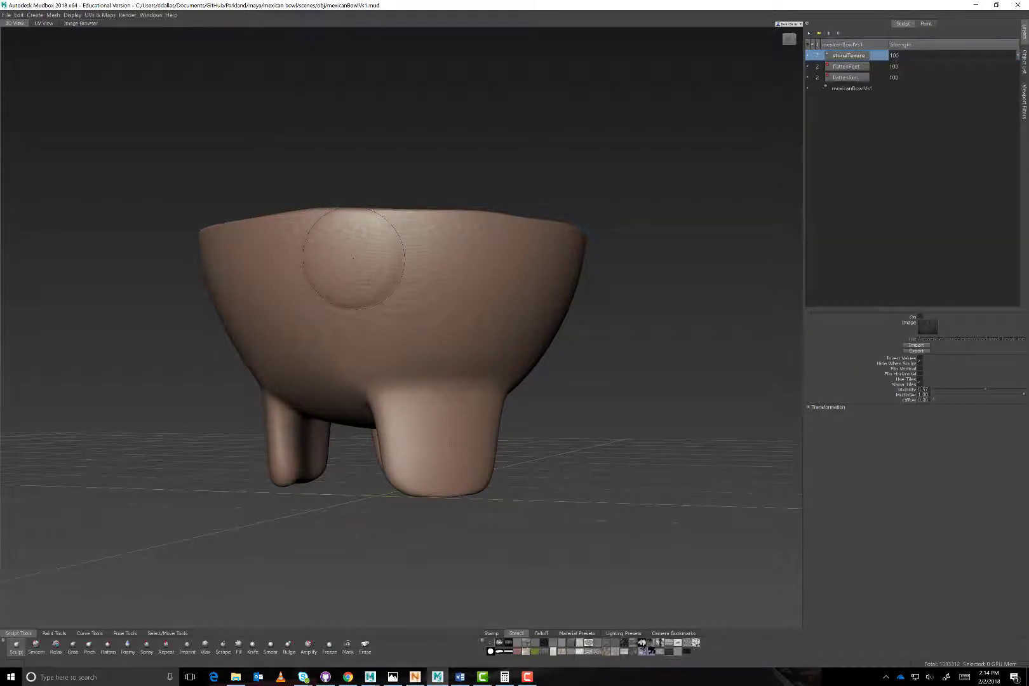
{"action": "key", "text": "ctrl+z"}
{"action": "key", "text": "q"}
{"action": "left_click_drag", "start_coordinate": [375, 255], "coordinate": [374, 261]}
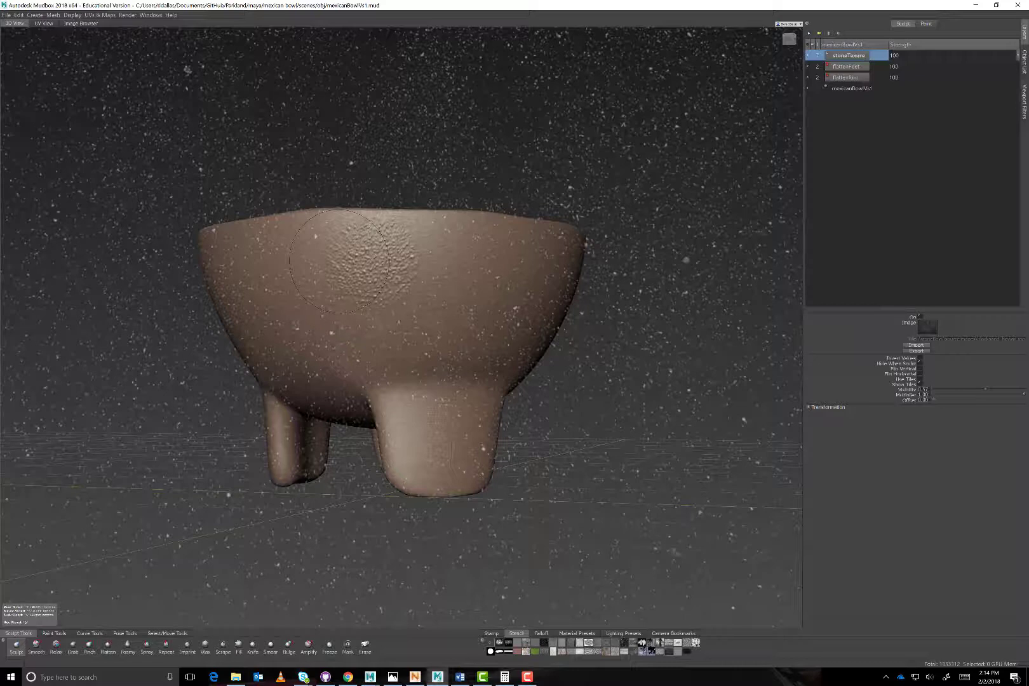
{"action": "key", "text": "ctrl+z"}
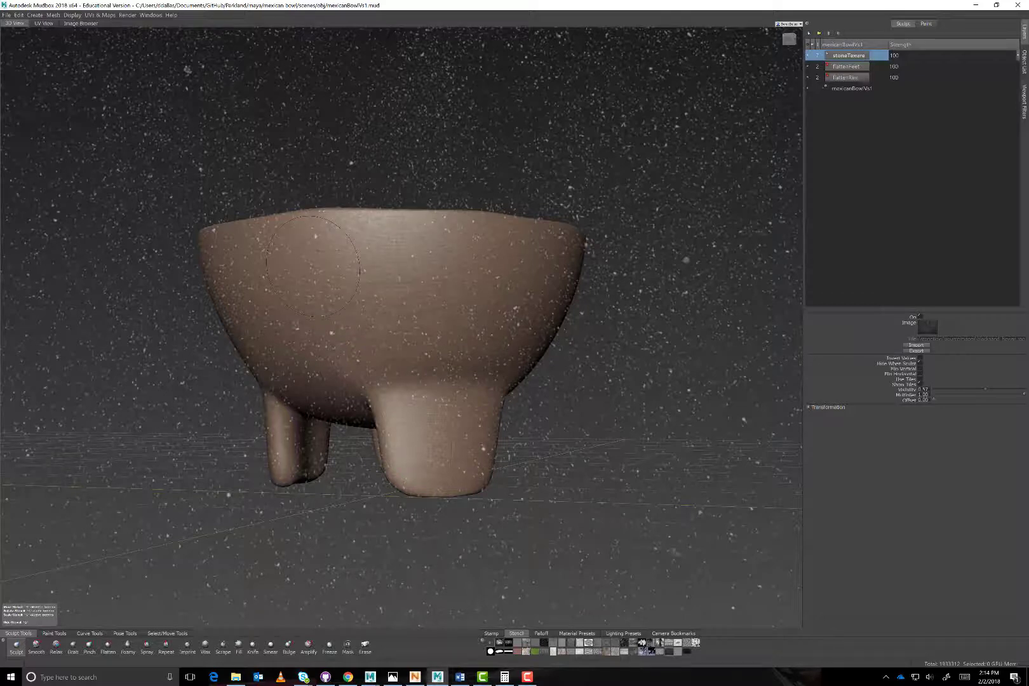
Sculpt fine stone texture with the Sculpt brush through the speckled stencil across the bowl's outer wall
{"action": "right_click", "coordinate": [334, 261]}
{"action": "left_click", "coordinate": [345, 260]}
{"action": "left_click", "coordinate": [16, 645]}
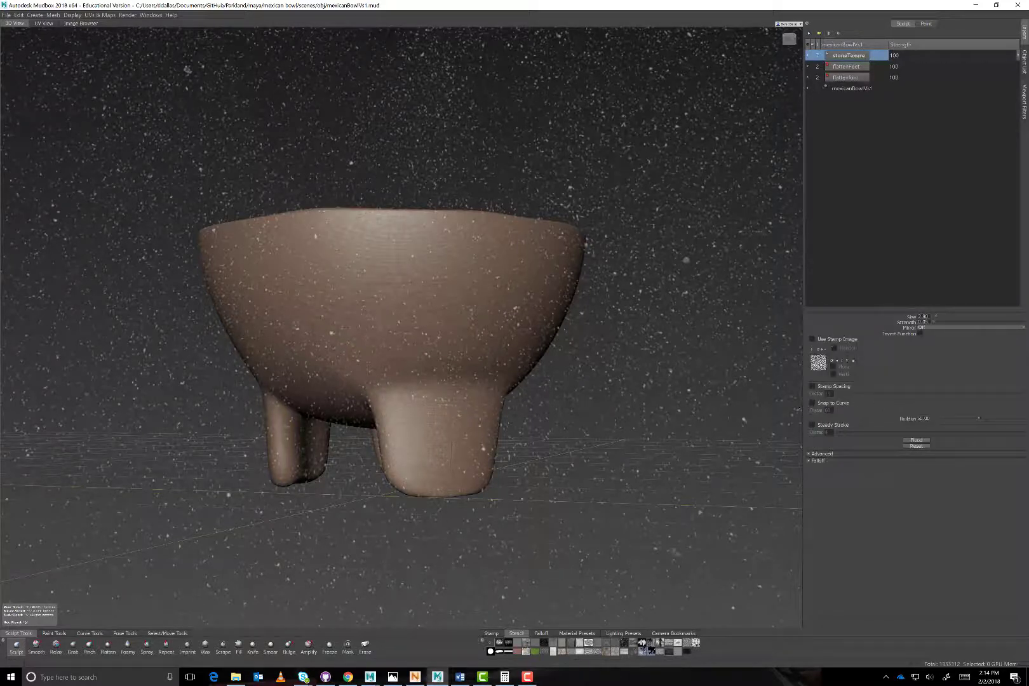
{"action": "mouse_move", "coordinate": [337, 229]}
{"action": "left_mouse_down"}
{"action": "mouse_move", "coordinate": [389, 264]}
{"action": "mouse_move", "coordinate": [388, 283]}
{"action": "mouse_move", "coordinate": [409, 254]}
{"action": "mouse_move", "coordinate": [382, 251]}
{"action": "mouse_move", "coordinate": [286, 281]}
{"action": "left_mouse_up"}
{"action": "left_click_drag", "start_coordinate": [425, 263], "coordinate": [398, 257]}
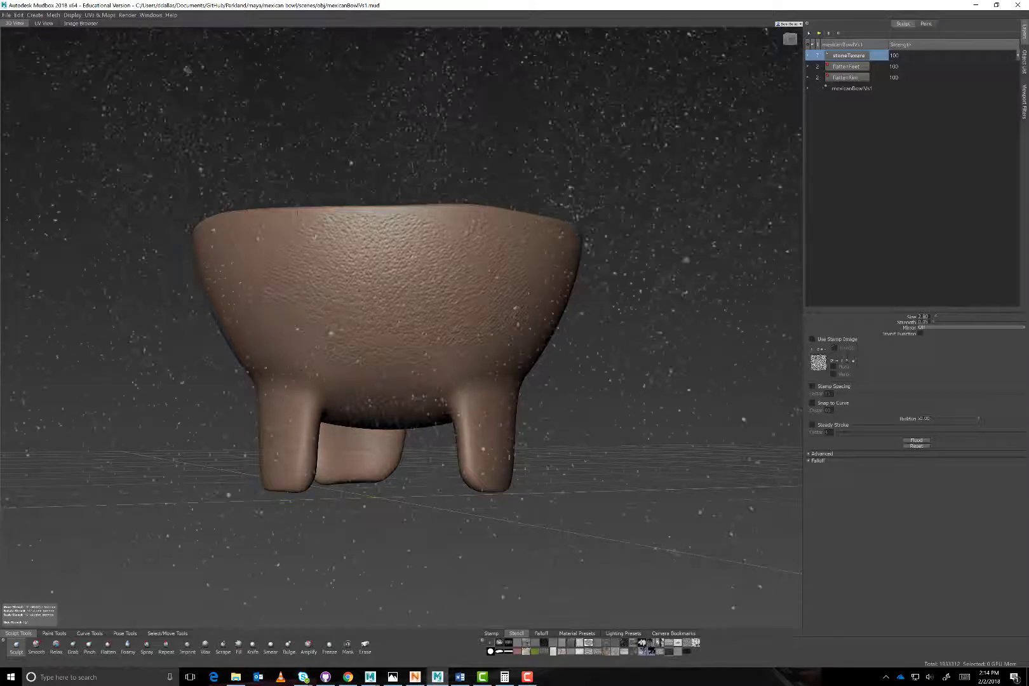
Switch to Photos and examine the stone surface in the guacamole bowl reference picture
{"action": "left_click", "coordinate": [393, 676]}
{"action": "key", "text": "Right"}
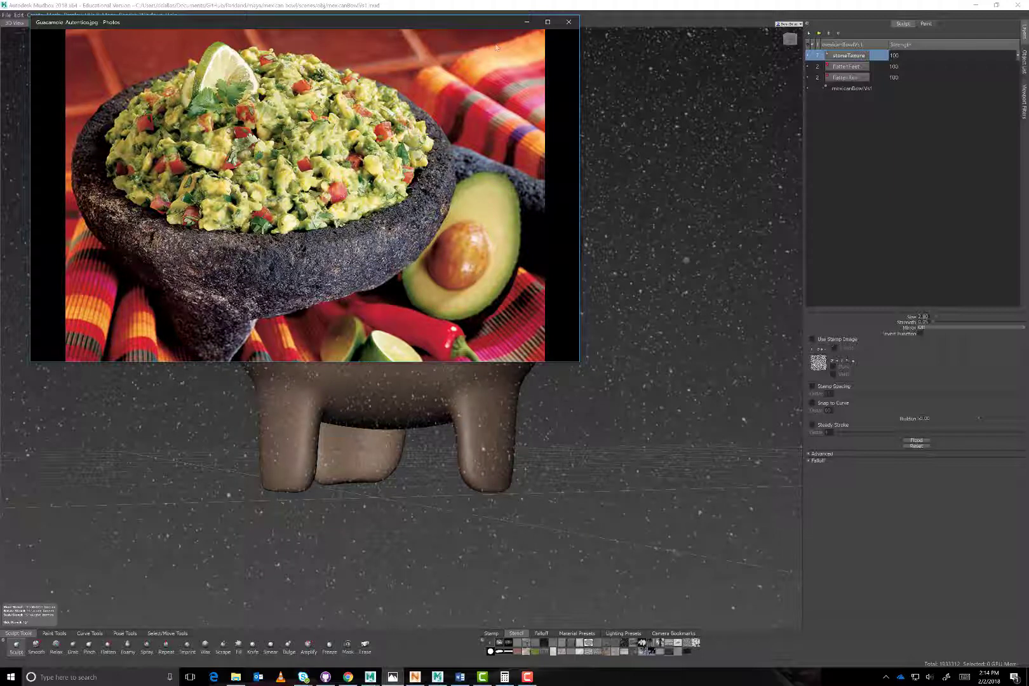
{"action": "left_click", "coordinate": [527, 22]}
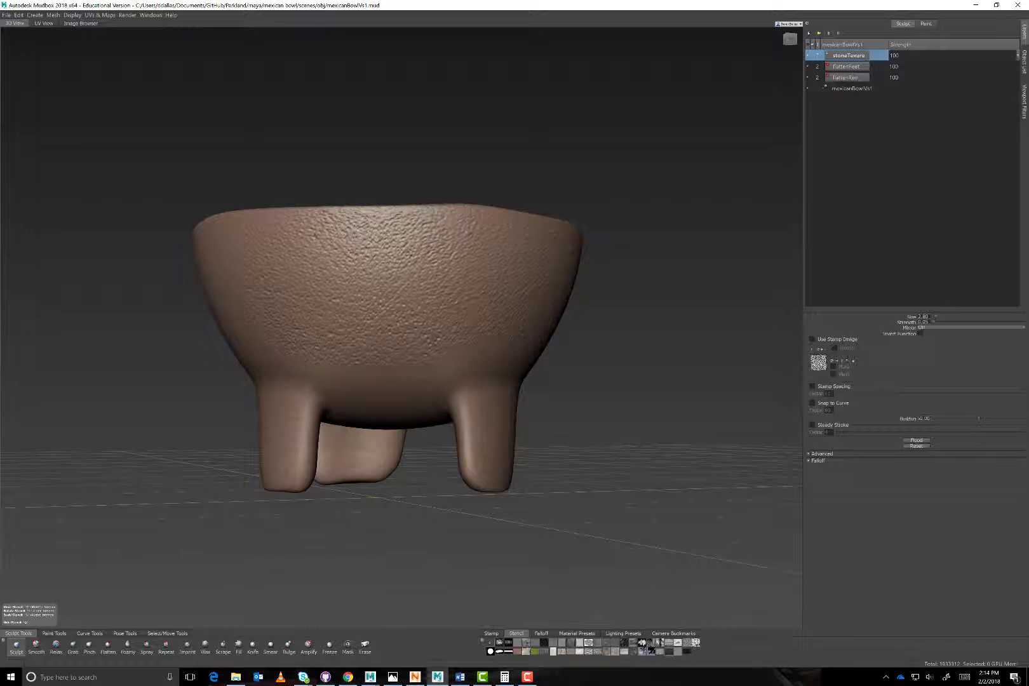
Sculpt stone texture through the speckled stencil over the bowl's interior wall, and hide the stencil
{"action": "key", "text": "q"}
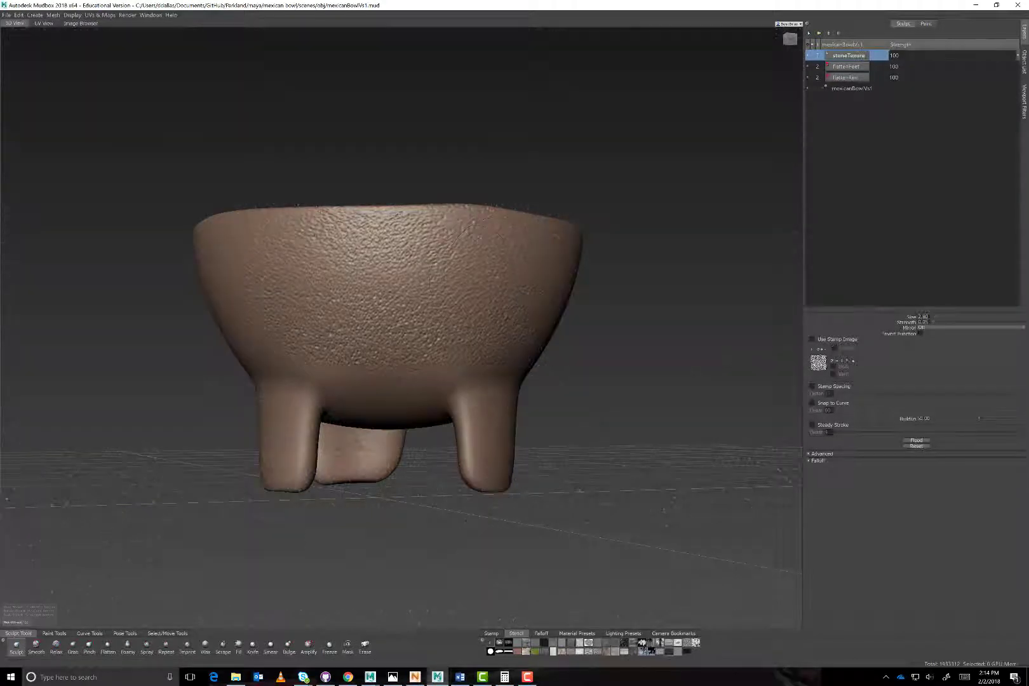
{"action": "left_click_drag", "start_coordinate": [494, 265], "coordinate": [528, 301], "text": "alt"}
{"action": "right_click_drag", "start_coordinate": [529, 301], "coordinate": [604, 343], "text": "alt"}
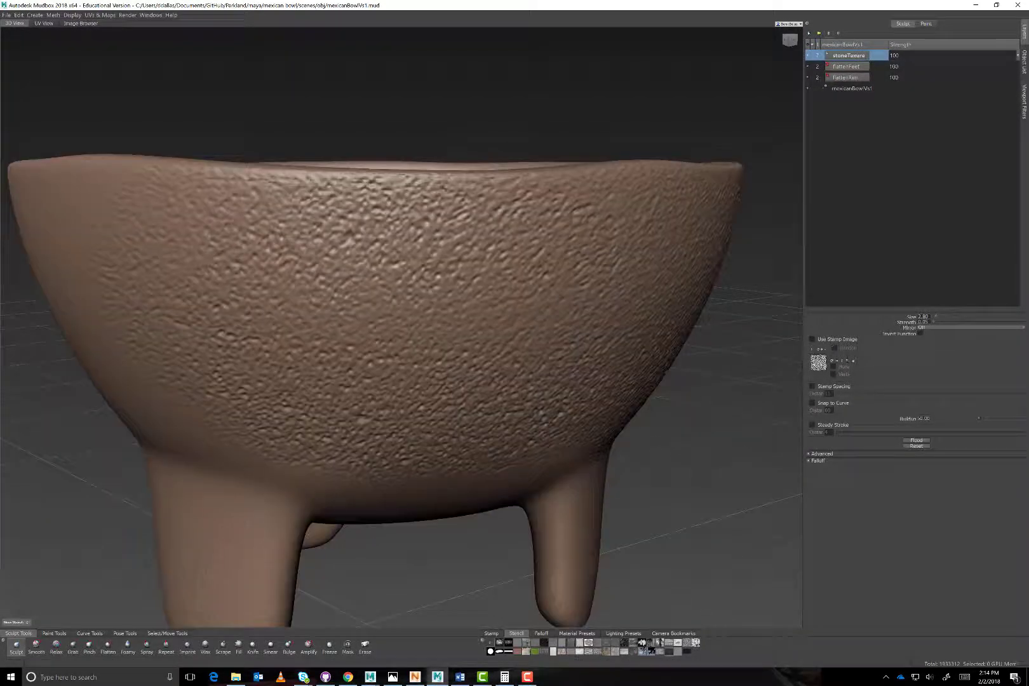
{"action": "left_click_drag", "start_coordinate": [456, 337], "coordinate": [546, 483], "text": "alt"}
{"action": "left_click_drag", "start_coordinate": [533, 244], "coordinate": [535, 223], "text": "alt"}
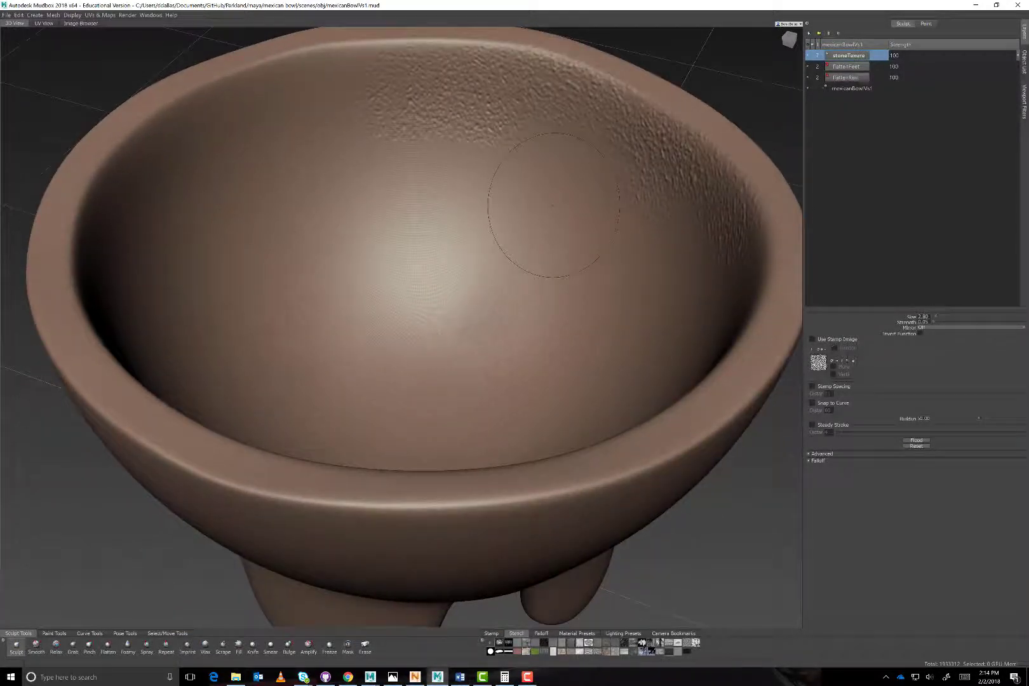
{"action": "mouse_move", "coordinate": [554, 205]}
{"action": "left_mouse_down"}
{"action": "mouse_move", "coordinate": [432, 209]}
{"action": "mouse_move", "coordinate": [470, 280]}
{"action": "left_mouse_up"}
{"action": "mouse_move", "coordinate": [524, 184]}
{"action": "left_mouse_down", "text": "shift"}
{"action": "mouse_move", "coordinate": [446, 210]}
{"action": "mouse_move", "coordinate": [407, 149]}
{"action": "left_mouse_up", "text": "shift"}
{"action": "mouse_move", "coordinate": [501, 270]}
{"action": "left_mouse_down", "text": "shift"}
{"action": "mouse_move", "coordinate": [547, 254]}
{"action": "mouse_move", "coordinate": [432, 193]}
{"action": "left_mouse_up", "text": "shift"}
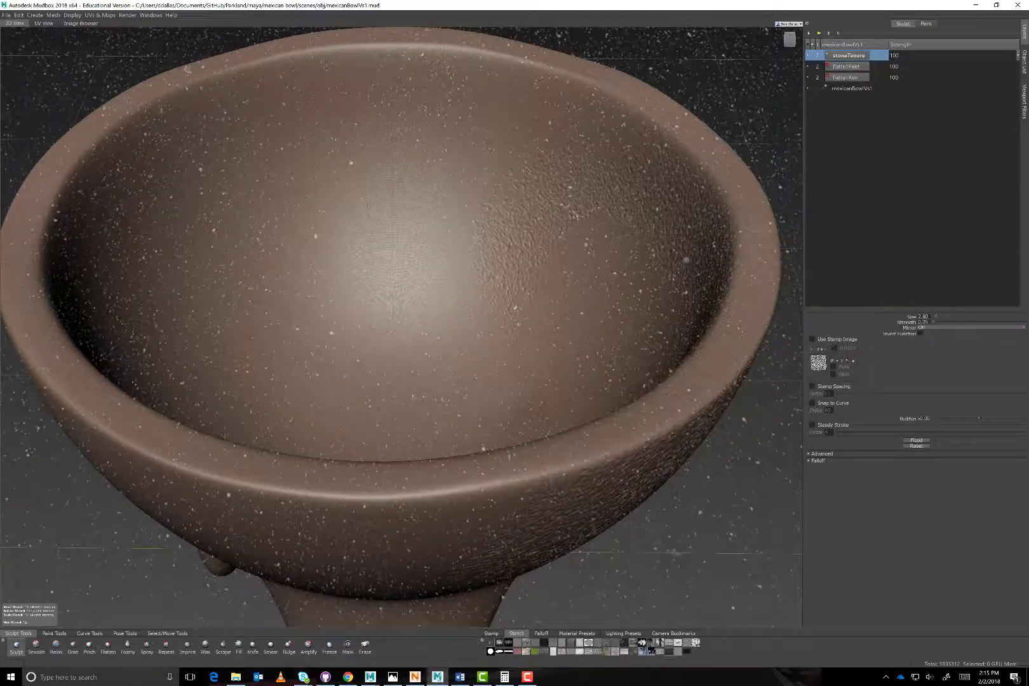
{"action": "mouse_move", "coordinate": [432, 192]}
{"action": "middle_mouse_down", "text": "alt"}
{"action": "mouse_move", "coordinate": [539, 225]}
{"action": "mouse_move", "coordinate": [650, 227]}
{"action": "middle_mouse_up", "text": "alt"}
{"action": "mouse_move", "coordinate": [597, 152]}
{"action": "left_mouse_down"}
{"action": "mouse_move", "coordinate": [471, 165]}
{"action": "mouse_move", "coordinate": [626, 206]}
{"action": "mouse_move", "coordinate": [553, 244]}
{"action": "mouse_move", "coordinate": [607, 279]}
{"action": "left_mouse_up"}
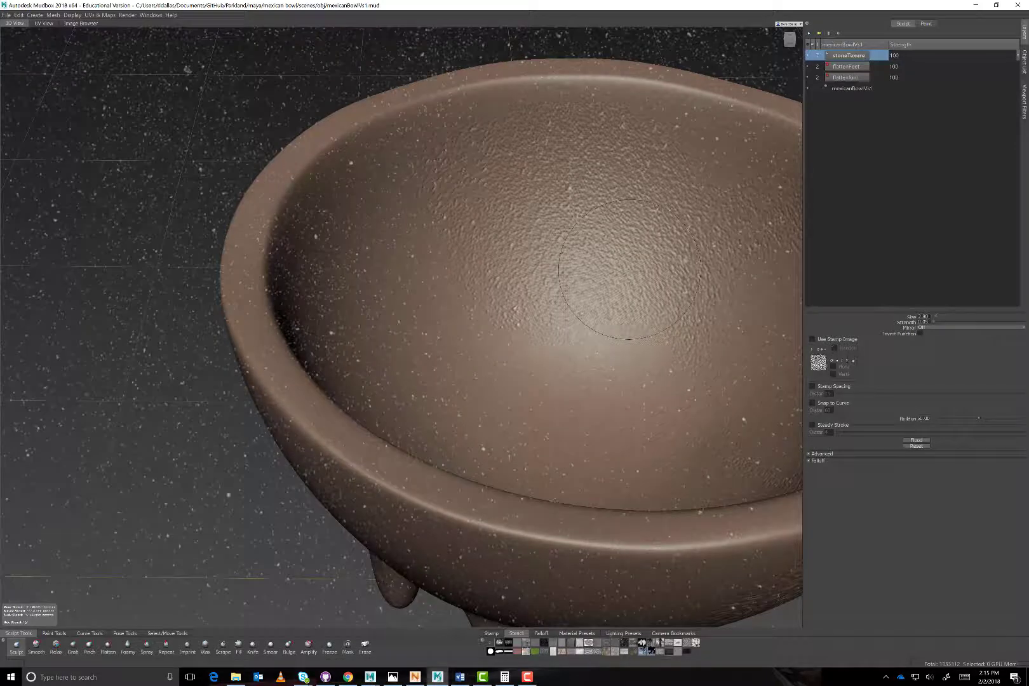
{"action": "mouse_move", "coordinate": [483, 222]}
{"action": "left_mouse_down"}
{"action": "mouse_move", "coordinate": [540, 184]}
{"action": "mouse_move", "coordinate": [572, 242]}
{"action": "mouse_move", "coordinate": [413, 191]}
{"action": "mouse_move", "coordinate": [441, 286]}
{"action": "mouse_move", "coordinate": [534, 311]}
{"action": "mouse_move", "coordinate": [547, 385]}
{"action": "left_mouse_up"}
{"action": "key", "text": "q"}
Examine the sculpted stone texture inside the bowl and around its outer wall from near and far
{"action": "middle_click_drag", "start_coordinate": [622, 331], "coordinate": [413, 302], "text": "alt"}
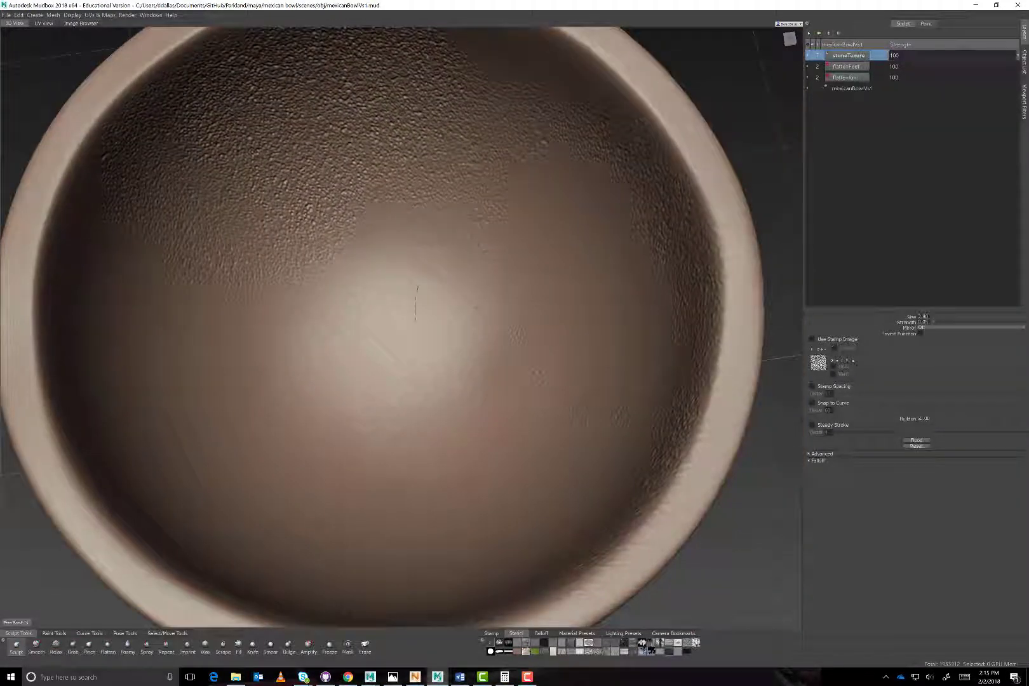
{"action": "left_click_drag", "start_coordinate": [413, 302], "coordinate": [435, 308], "text": "alt"}
{"action": "left_click_drag", "start_coordinate": [552, 318], "coordinate": [348, 180], "text": "alt"}
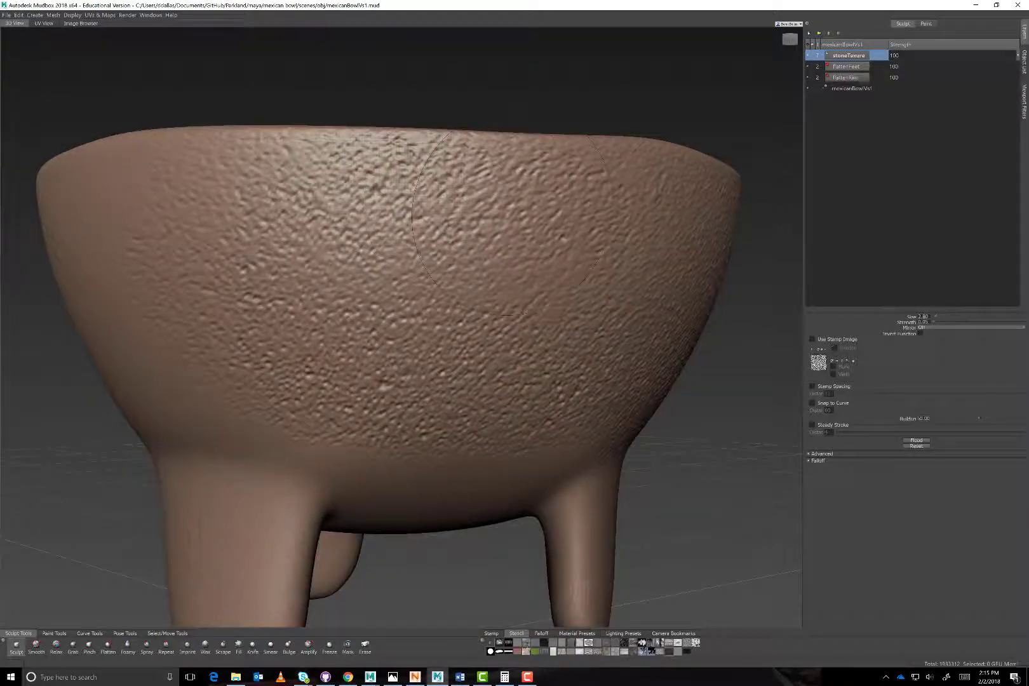
{"action": "scroll", "coordinate": [512, 224], "scroll_direction": "down", "scroll_amount": 5}
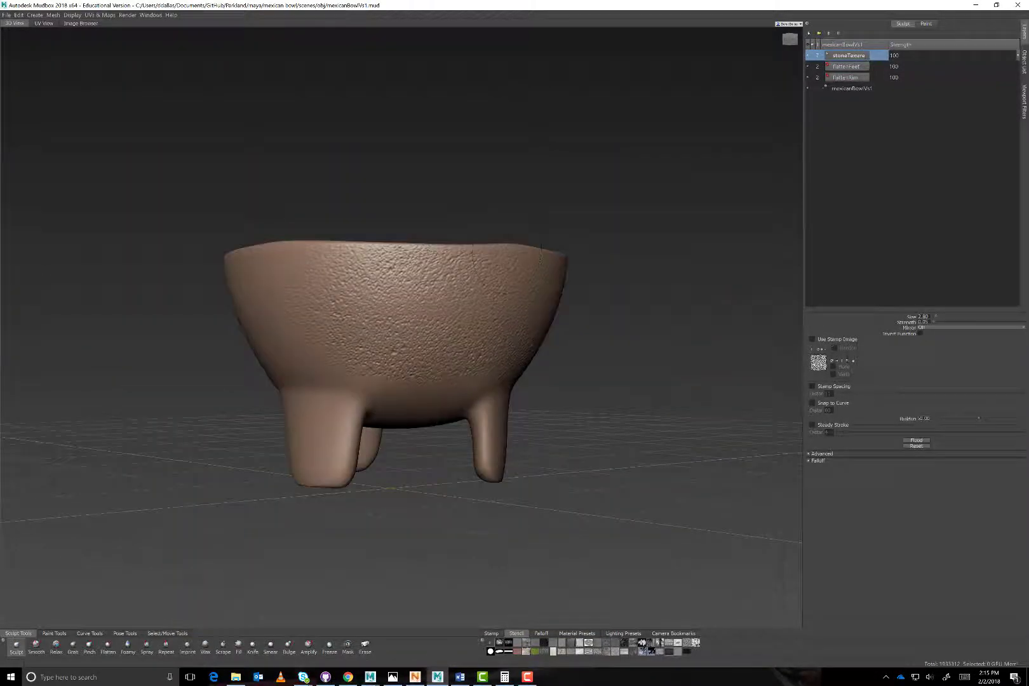
{"action": "left_click_drag", "start_coordinate": [448, 311], "coordinate": [318, 315], "text": "alt"}
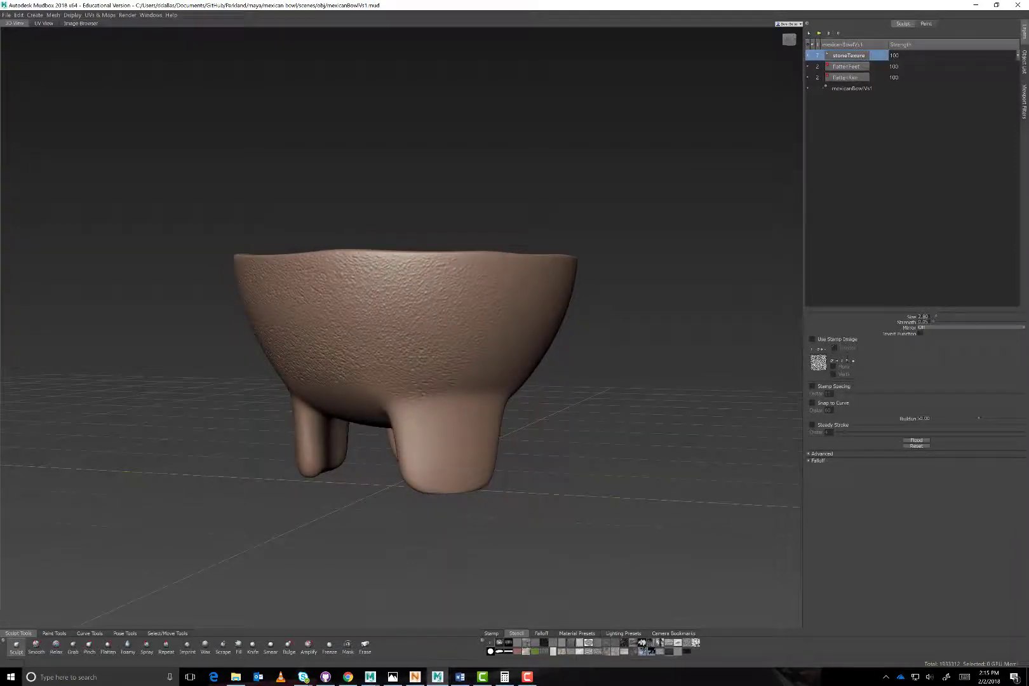
{"action": "scroll", "coordinate": [317, 315], "scroll_direction": "up", "scroll_amount": 5}
{"action": "scroll", "coordinate": [401, 327], "scroll_direction": "up", "scroll_amount": 3}
{"action": "scroll", "coordinate": [401, 327], "scroll_direction": "down", "scroll_amount": 8}
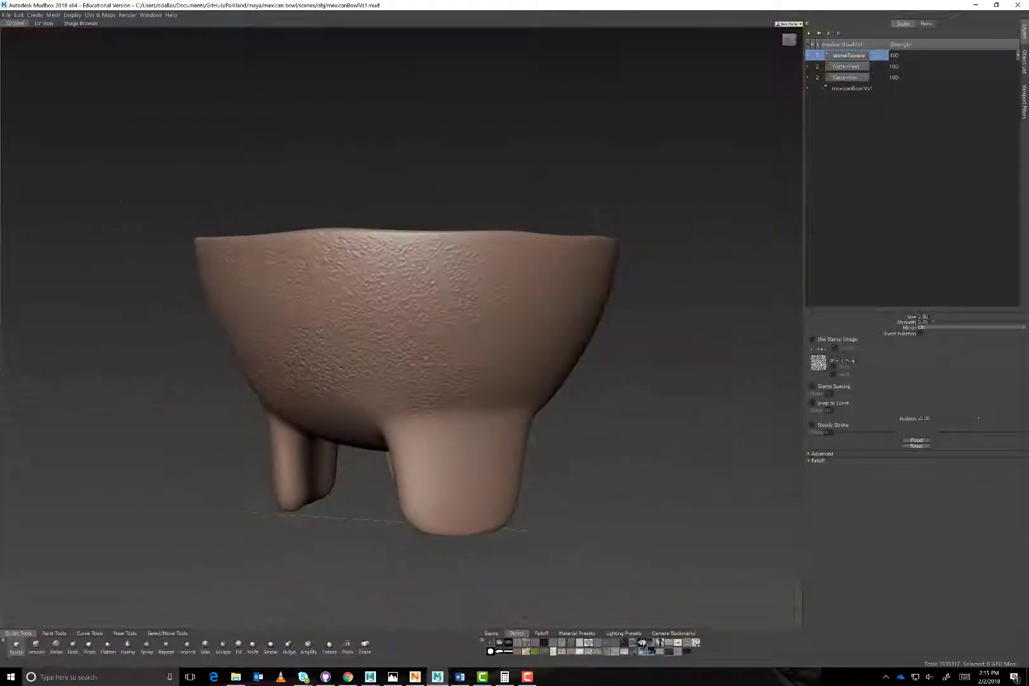
{"action": "scroll", "coordinate": [402, 328], "scroll_direction": "down", "scroll_amount": 1}
{"action": "left_click_drag", "start_coordinate": [401, 327], "coordinate": [347, 312], "text": "alt"}
{"action": "scroll", "coordinate": [402, 327], "scroll_direction": "up", "scroll_amount": 4}
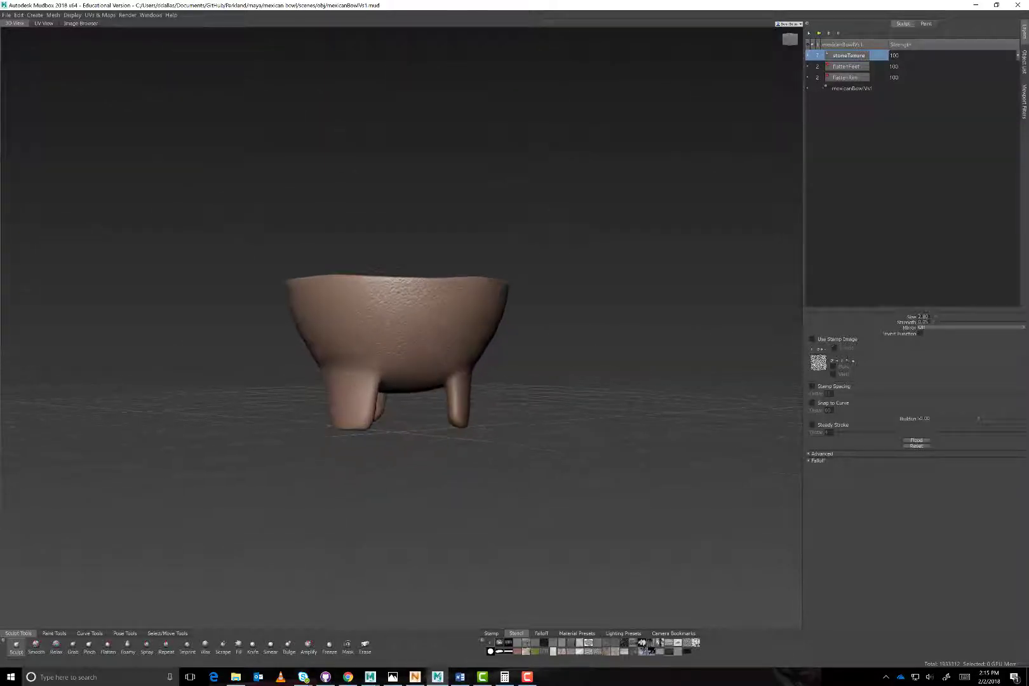
{"action": "middle_click_drag", "start_coordinate": [402, 327], "coordinate": [431, 339], "text": "alt"}
{"action": "left_click_drag", "start_coordinate": [430, 340], "coordinate": [436, 333], "text": "alt"}
{"action": "scroll", "coordinate": [402, 327], "scroll_direction": "up", "scroll_amount": 5}
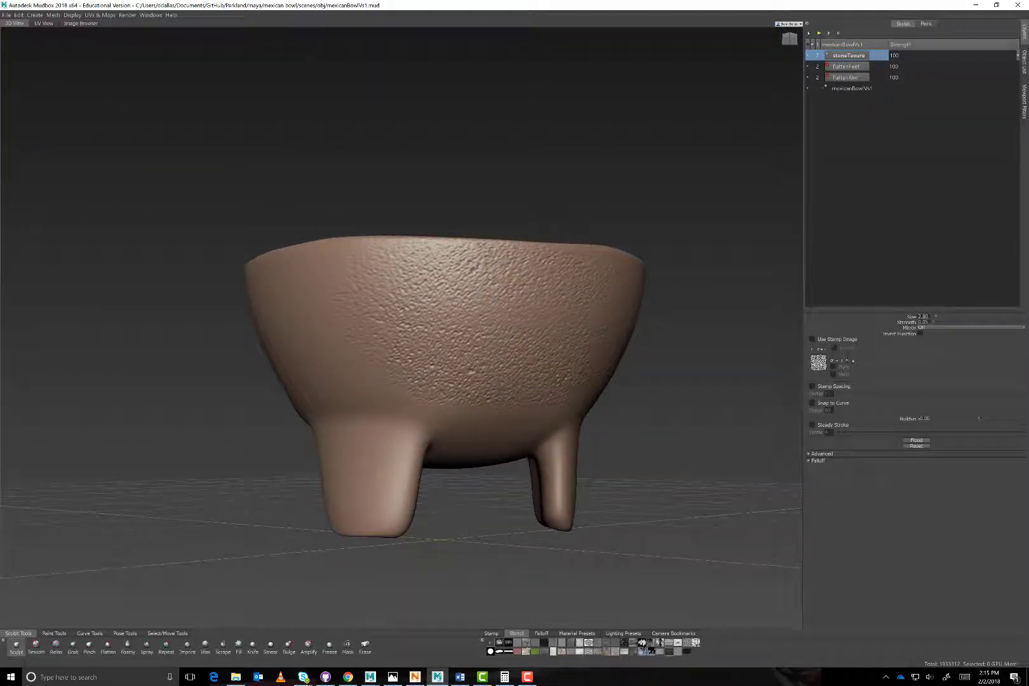
{"action": "left_click_drag", "start_coordinate": [401, 295], "coordinate": [470, 289], "text": "alt"}
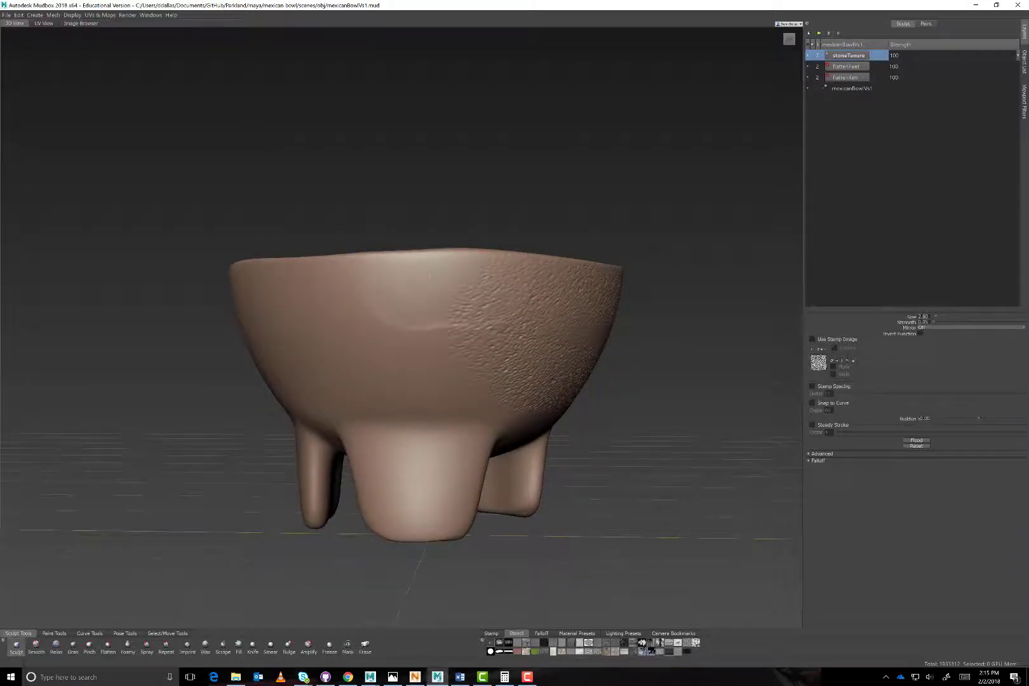
Show the speckled stencil and sculpt stone texture over the smooth parts of the bowl's outer wall and underside
{"action": "key", "text": "q"}
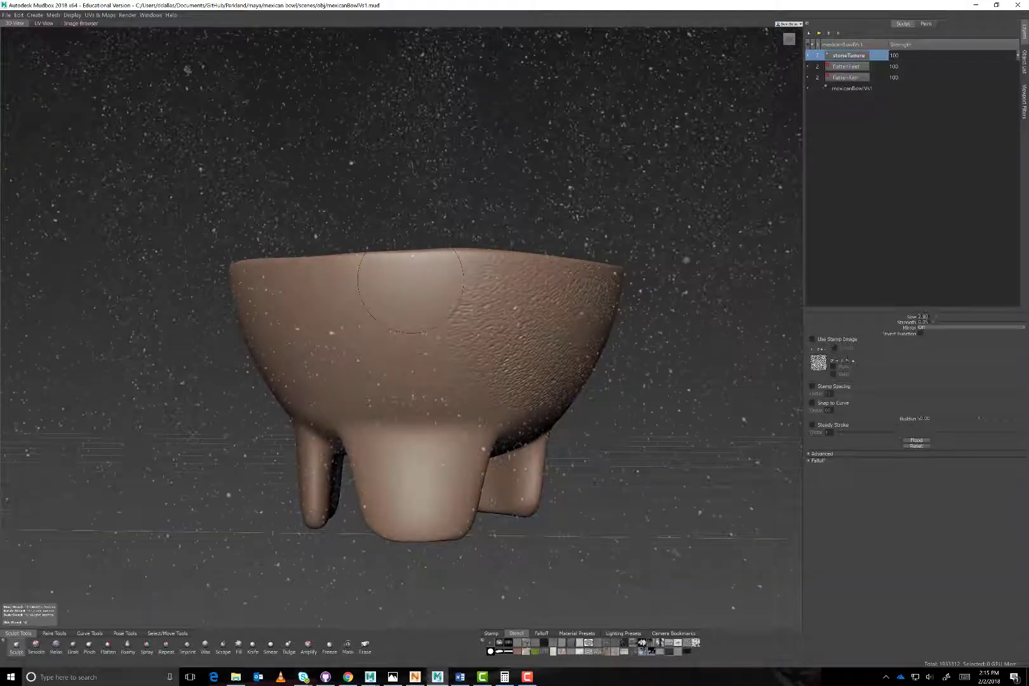
{"action": "mouse_move", "coordinate": [438, 273]}
{"action": "left_mouse_down"}
{"action": "mouse_move", "coordinate": [441, 295]}
{"action": "mouse_move", "coordinate": [403, 290]}
{"action": "left_mouse_up"}
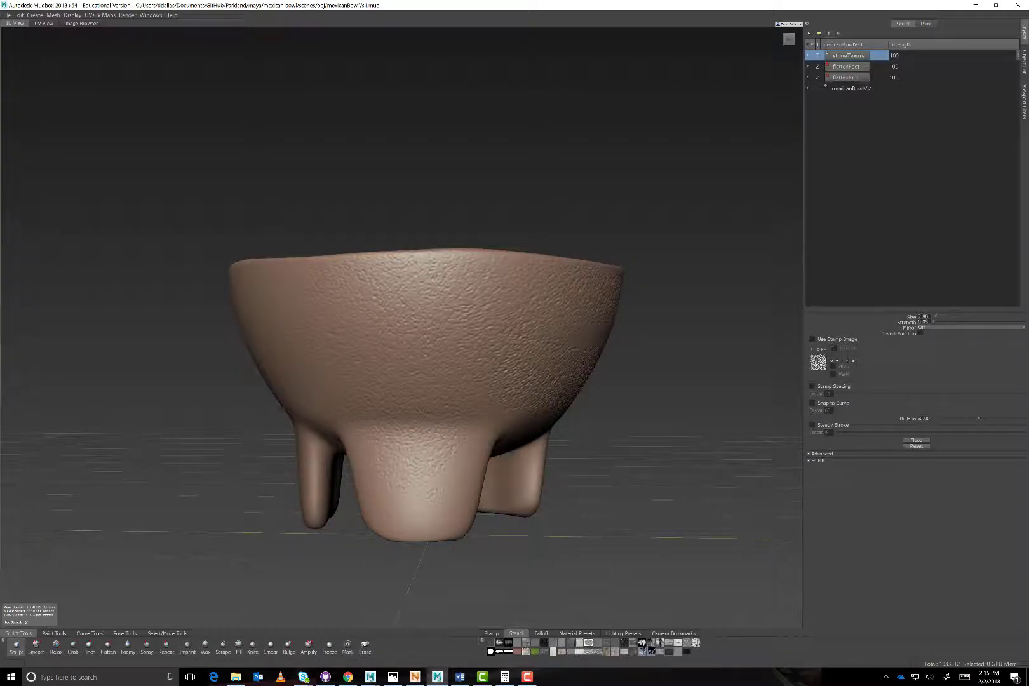
{"action": "mouse_move", "coordinate": [473, 481]}
{"action": "left_mouse_down", "text": "alt"}
{"action": "mouse_move", "coordinate": [401, 277]}
{"action": "mouse_move", "coordinate": [451, 270]}
{"action": "left_mouse_up", "text": "alt"}
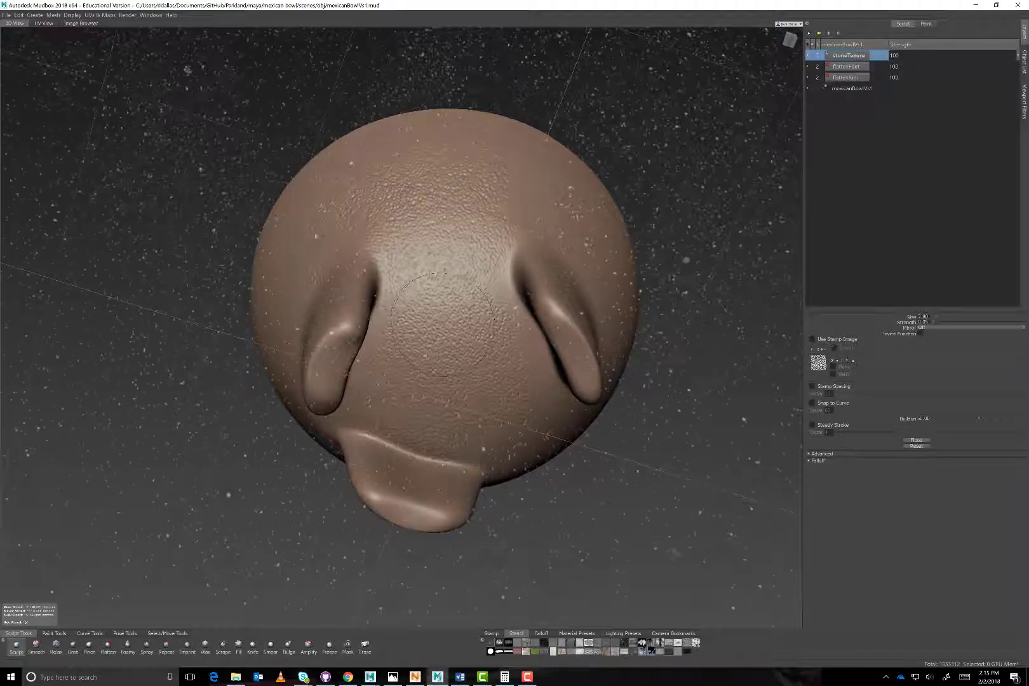
{"action": "left_click_drag", "start_coordinate": [453, 278], "coordinate": [435, 357], "text": "alt"}
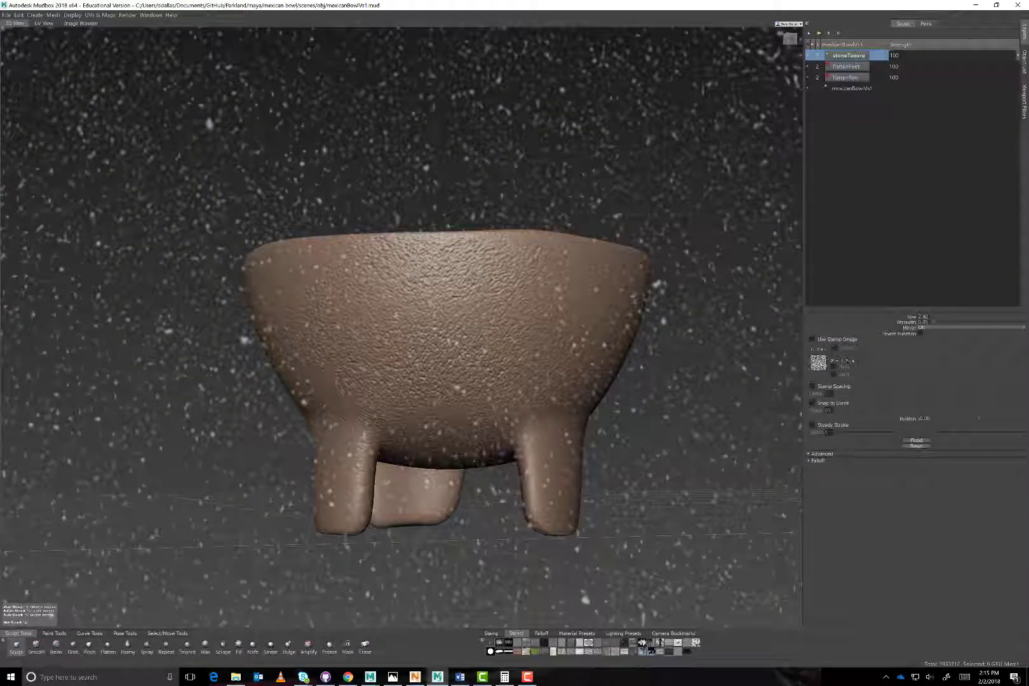
{"action": "left_click_drag", "start_coordinate": [432, 366], "coordinate": [486, 367]}
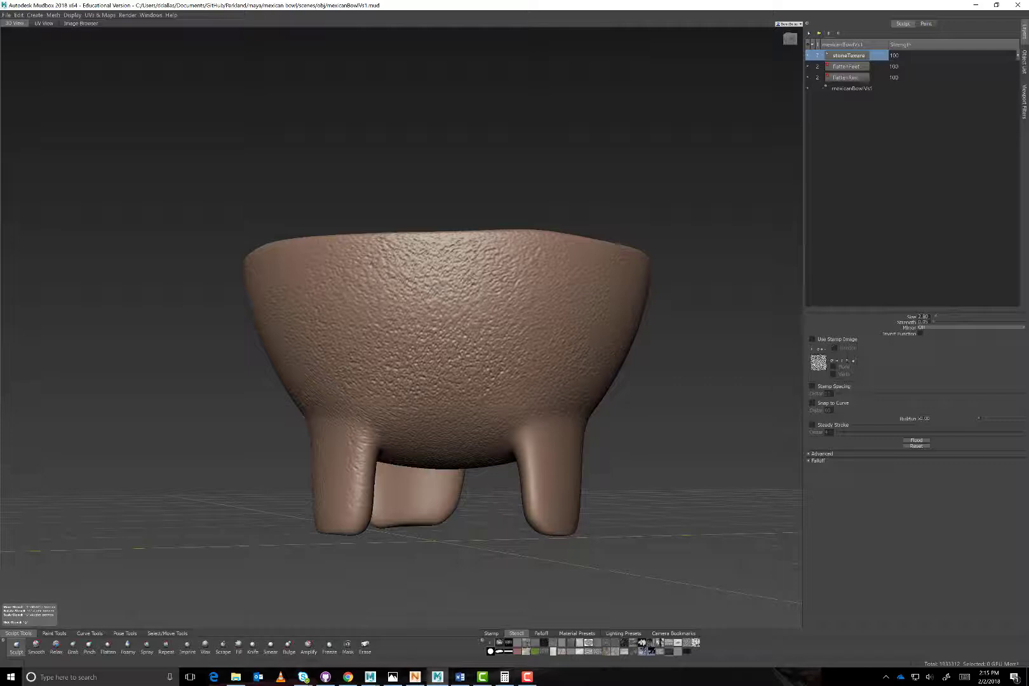
{"action": "left_click_drag", "start_coordinate": [469, 254], "coordinate": [445, 273]}
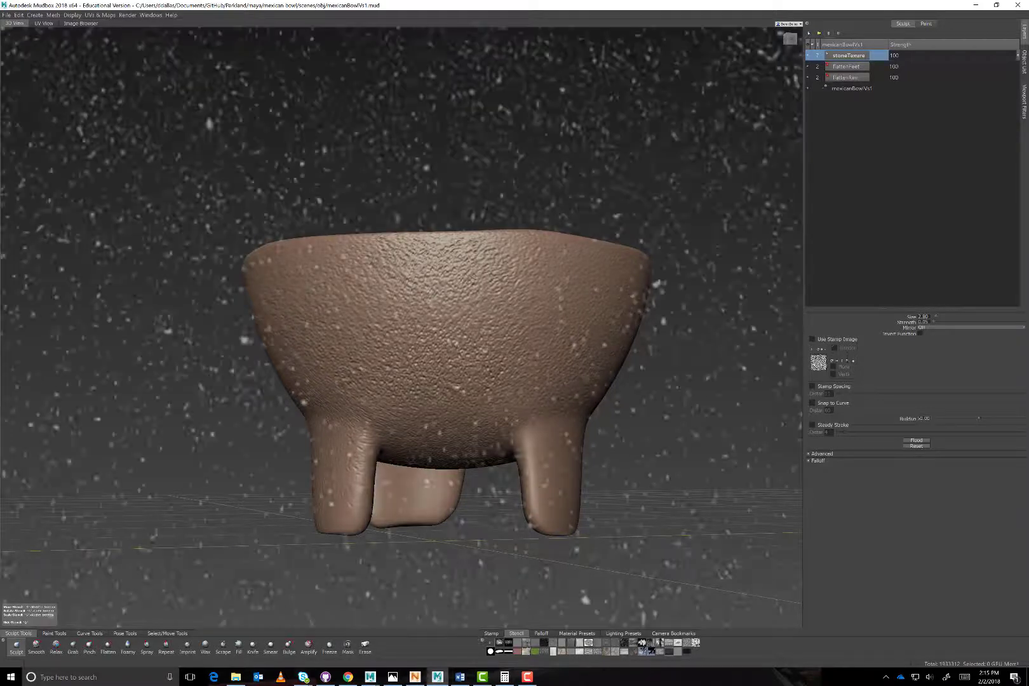
{"action": "mouse_move", "coordinate": [461, 339]}
{"action": "left_mouse_down", "text": "alt"}
{"action": "mouse_move", "coordinate": [407, 337]}
{"action": "mouse_move", "coordinate": [428, 308]}
{"action": "mouse_move", "coordinate": [448, 337]}
{"action": "mouse_move", "coordinate": [460, 299]}
{"action": "mouse_move", "coordinate": [462, 321]}
{"action": "left_mouse_up", "text": "alt"}
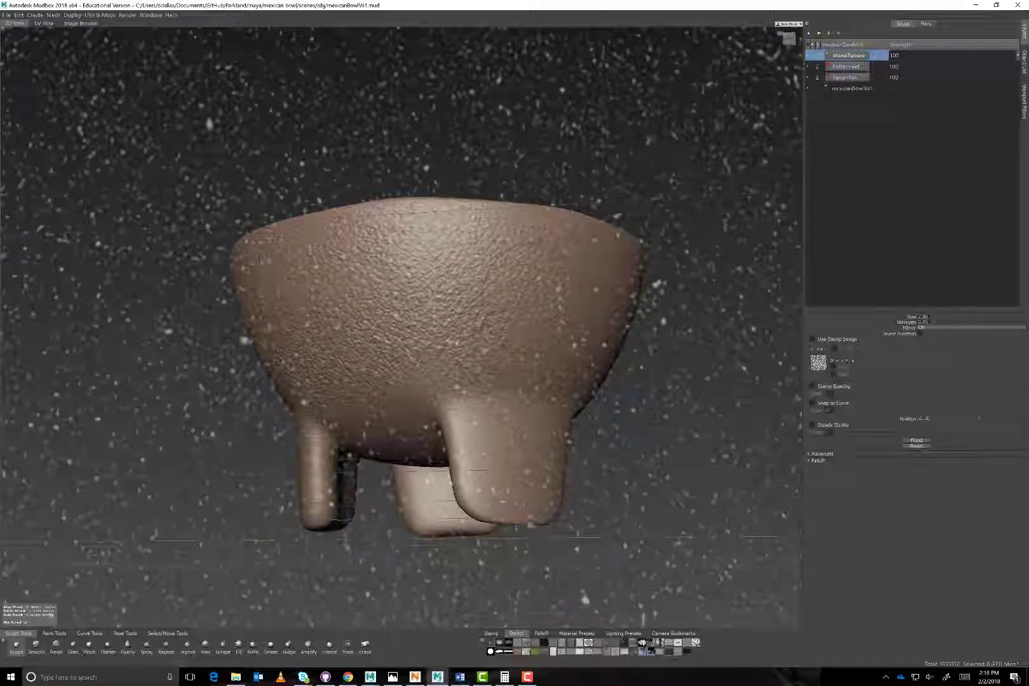
{"action": "mouse_move", "coordinate": [508, 280]}
{"action": "left_mouse_down"}
{"action": "mouse_move", "coordinate": [537, 324]}
{"action": "mouse_move", "coordinate": [528, 318]}
{"action": "left_mouse_up"}
Try stronger Sculpt brush strengths through the stencil on the outer wall, undoing each test stroke
{"action": "right_click", "coordinate": [493, 297]}
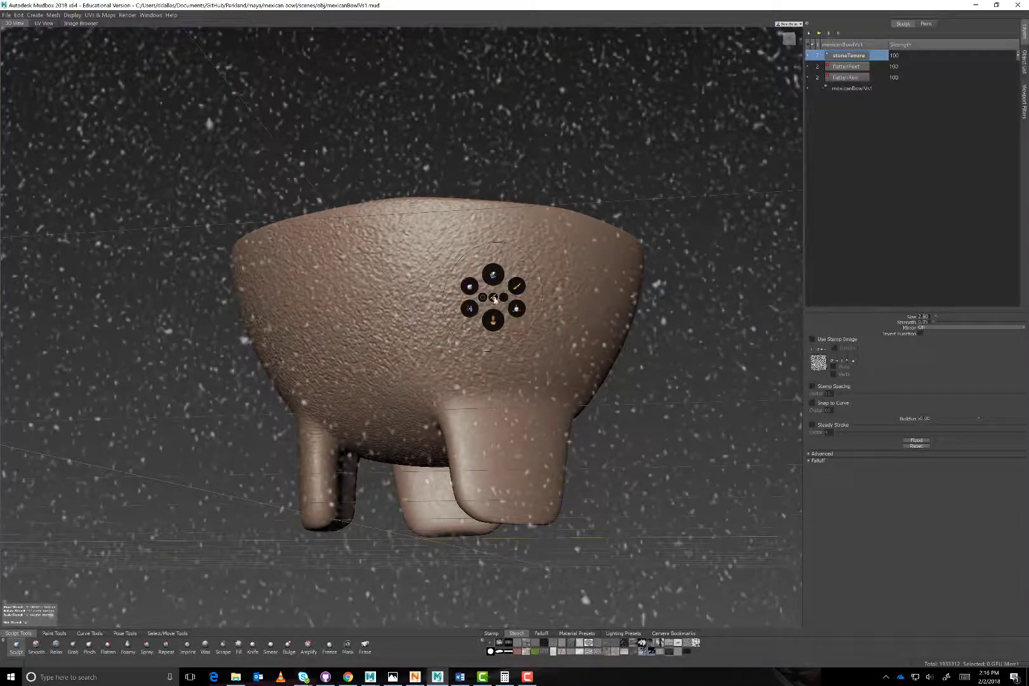
{"action": "left_click", "coordinate": [506, 299]}
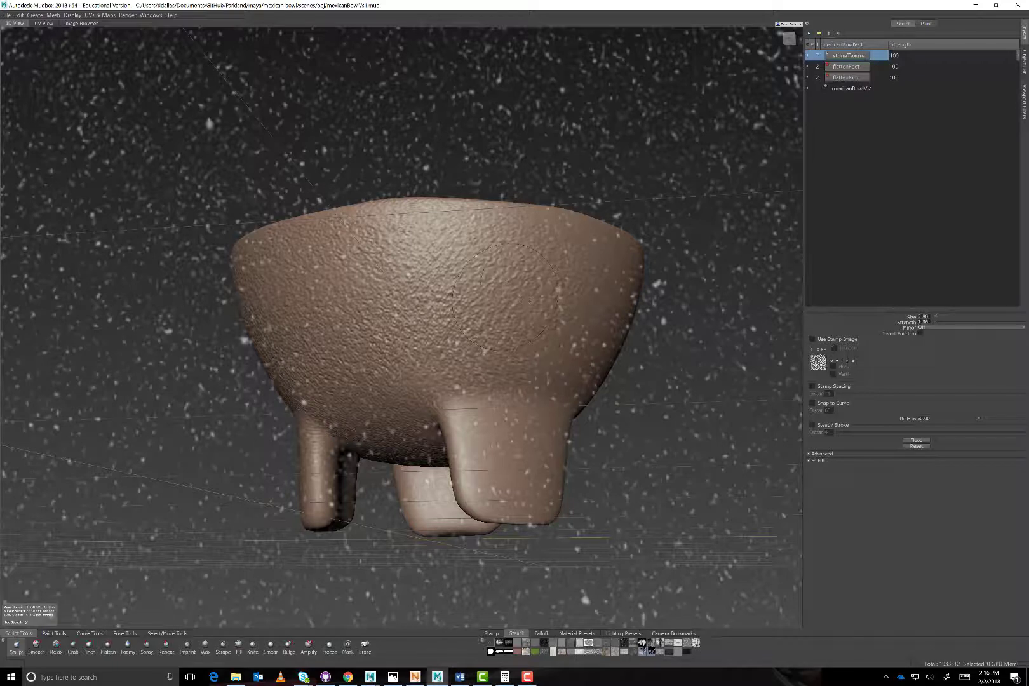
{"action": "left_click_drag", "start_coordinate": [522, 278], "coordinate": [525, 279]}
{"action": "key", "text": "ctrl+z"}
{"action": "right_click", "coordinate": [511, 282]}
{"action": "right_click", "coordinate": [427, 276]}
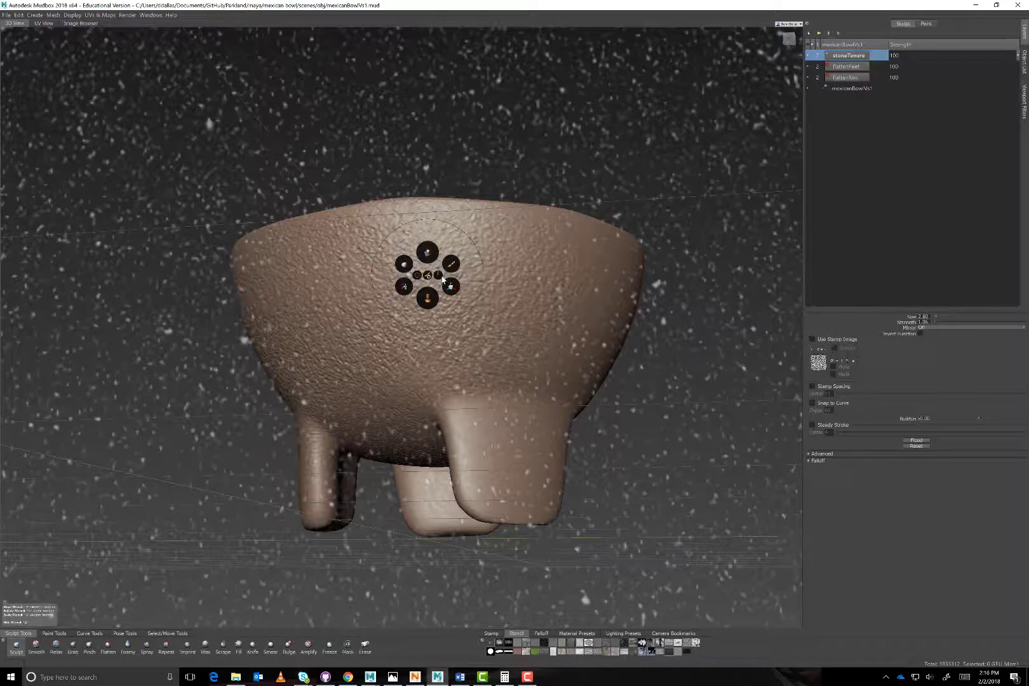
{"action": "left_click", "coordinate": [443, 279]}
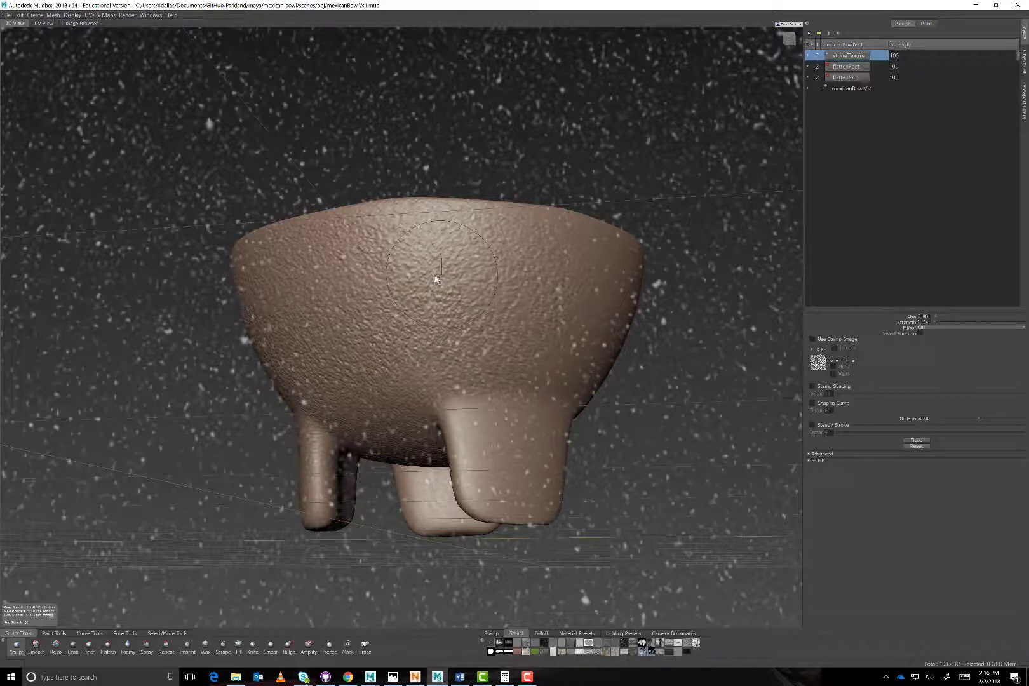
{"action": "left_click_drag", "start_coordinate": [450, 267], "coordinate": [467, 329]}
{"action": "key", "text": "ctrl+z"}
{"action": "right_click", "coordinate": [478, 295]}
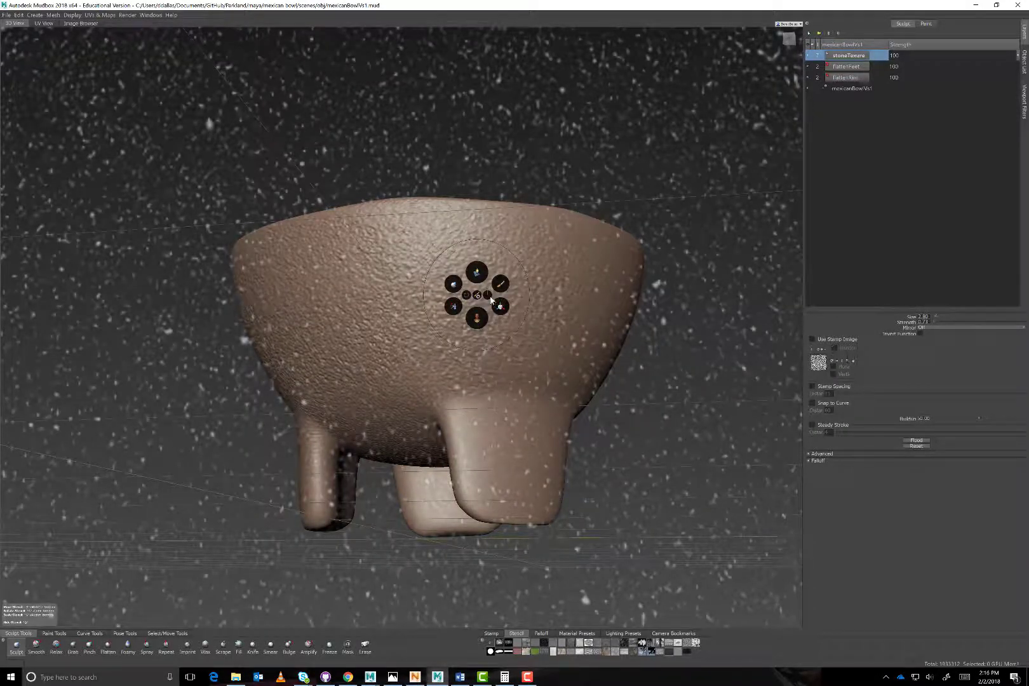
{"action": "left_click", "coordinate": [491, 298]}
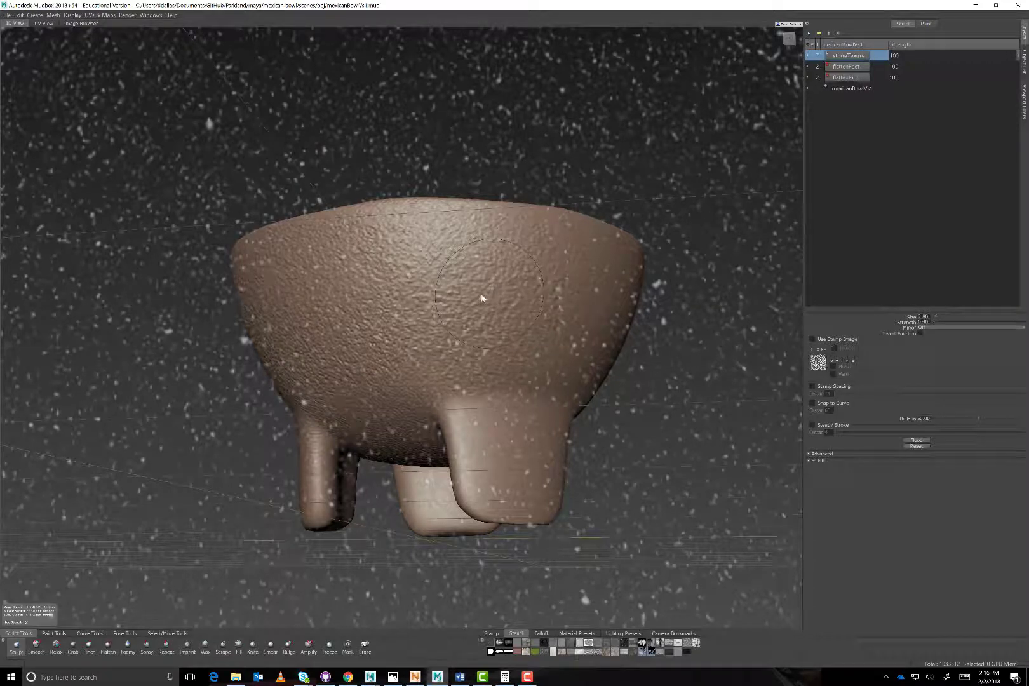
{"action": "left_click_drag", "start_coordinate": [488, 291], "coordinate": [521, 286]}
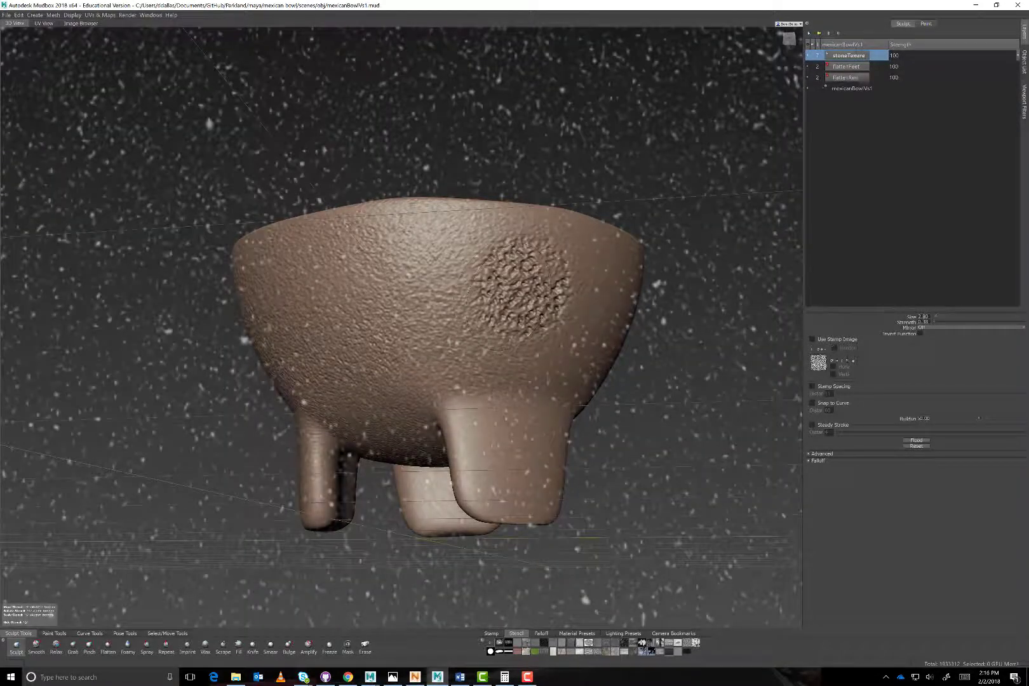
{"action": "key", "text": "ctrl+z"}
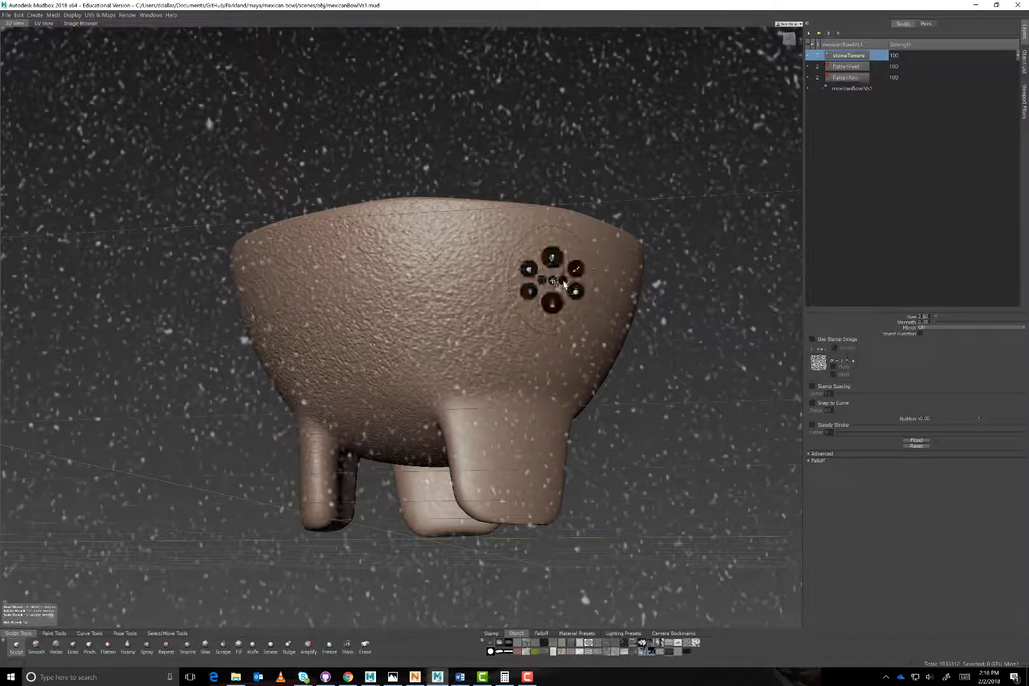
Set the Sculpt brush strength to about 0.07 and sculpt deeper stone texture over the outer wall and the foot below it
{"action": "key", "text": "m"}
{"action": "left_click_drag", "start_coordinate": [556, 284], "coordinate": [547, 279]}
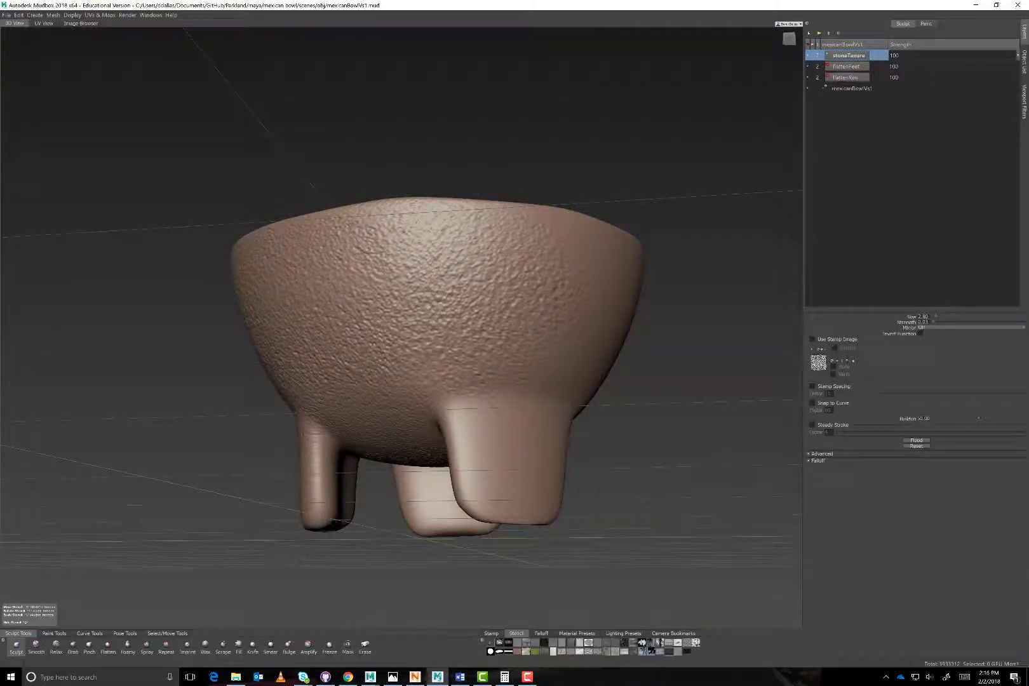
{"action": "right_click", "coordinate": [530, 286]}
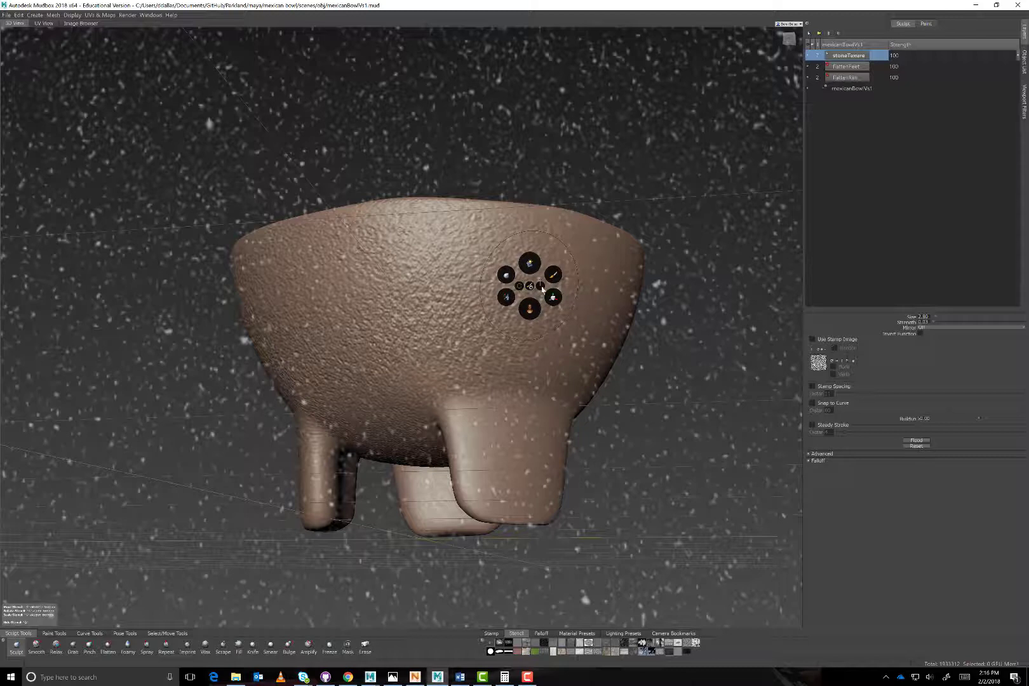
{"action": "left_click", "coordinate": [541, 287]}
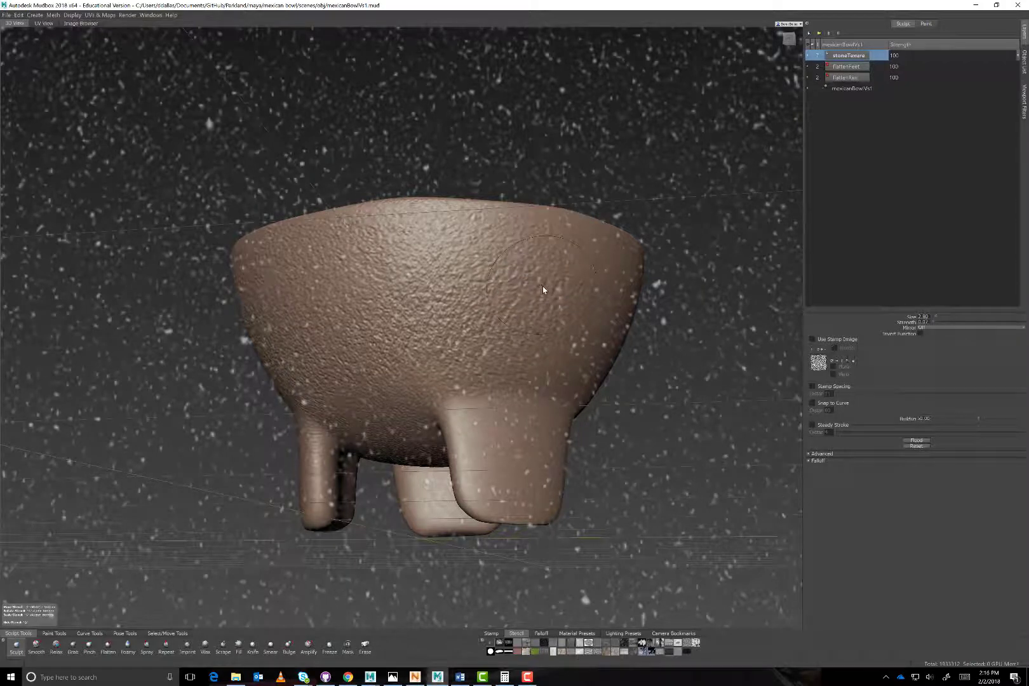
{"action": "mouse_move", "coordinate": [542, 289]}
{"action": "left_mouse_down"}
{"action": "mouse_move", "coordinate": [533, 311]}
{"action": "mouse_move", "coordinate": [477, 323]}
{"action": "mouse_move", "coordinate": [475, 340]}
{"action": "mouse_move", "coordinate": [489, 337]}
{"action": "left_mouse_up"}
{"action": "left_click_drag", "start_coordinate": [515, 276], "coordinate": [467, 292]}
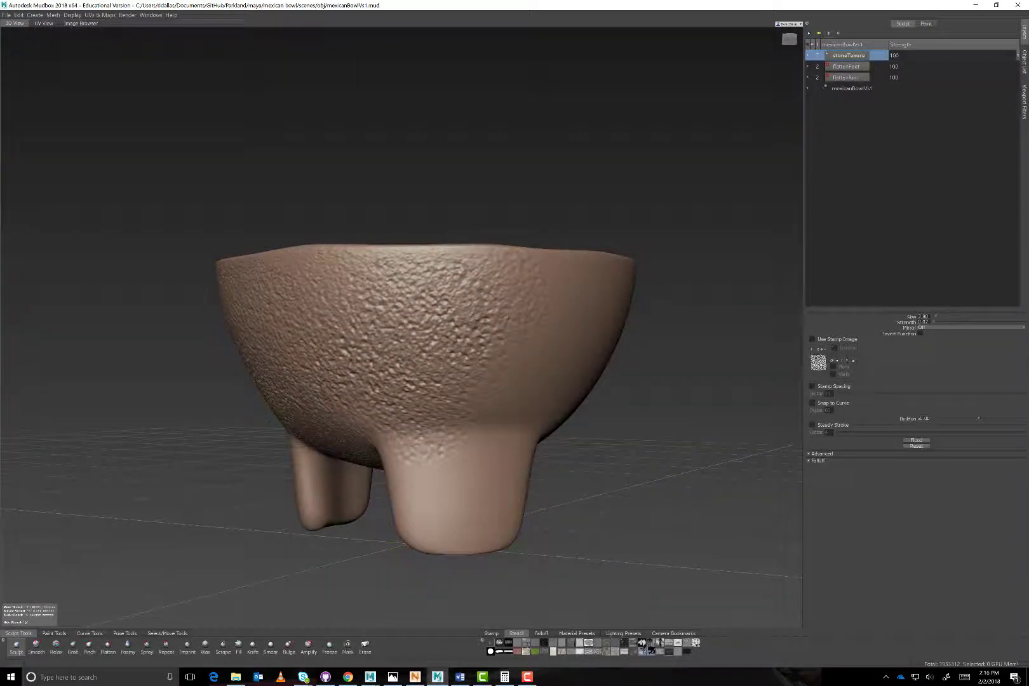
{"action": "mouse_move", "coordinate": [452, 480]}
{"action": "left_mouse_down"}
{"action": "mouse_move", "coordinate": [476, 494]}
{"action": "mouse_move", "coordinate": [459, 524]}
{"action": "left_mouse_up"}
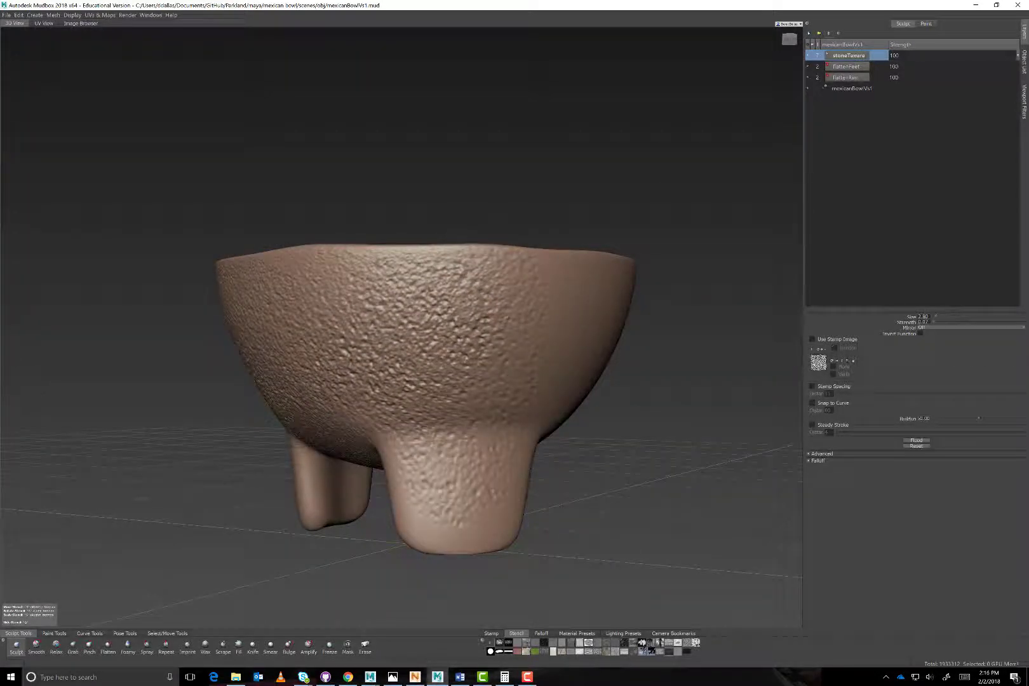
{"action": "left_click_drag", "start_coordinate": [393, 257], "coordinate": [359, 283]}
Sculpt stone texture through the stencil inside the bowl and along its rim
{"action": "mouse_move", "coordinate": [413, 305]}
{"action": "left_mouse_down", "text": "alt"}
{"action": "mouse_move", "coordinate": [499, 340]}
{"action": "mouse_move", "coordinate": [529, 438]}
{"action": "left_mouse_up", "text": "alt"}
{"action": "left_click_drag", "start_coordinate": [438, 280], "coordinate": [438, 292]}
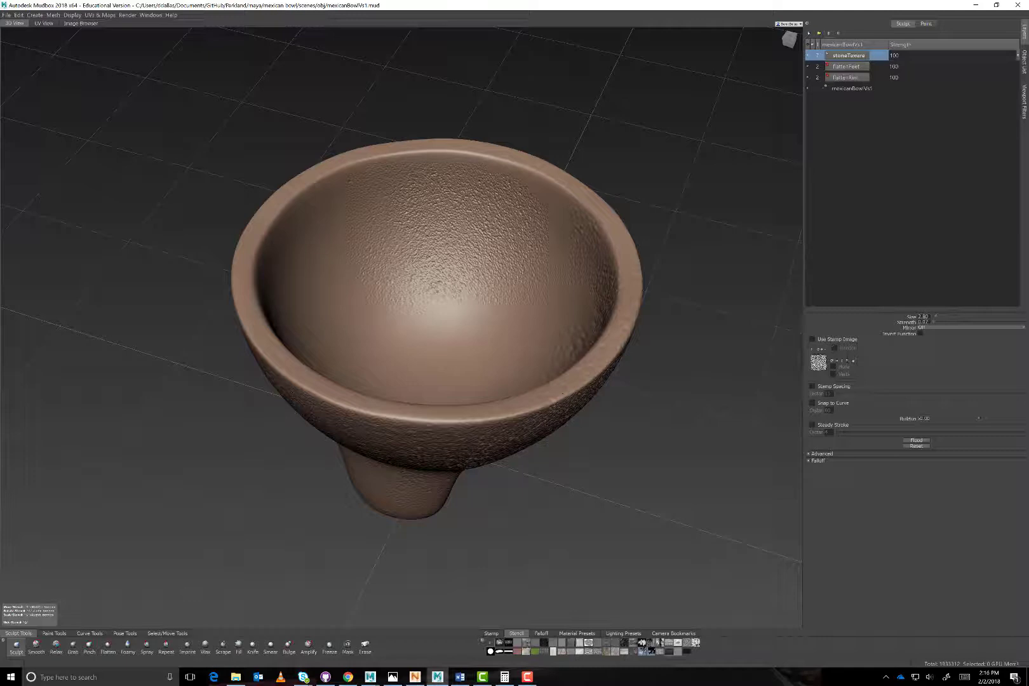
{"action": "left_click_drag", "start_coordinate": [508, 412], "coordinate": [590, 370]}
{"action": "left_click_drag", "start_coordinate": [439, 394], "coordinate": [496, 334], "text": "alt"}
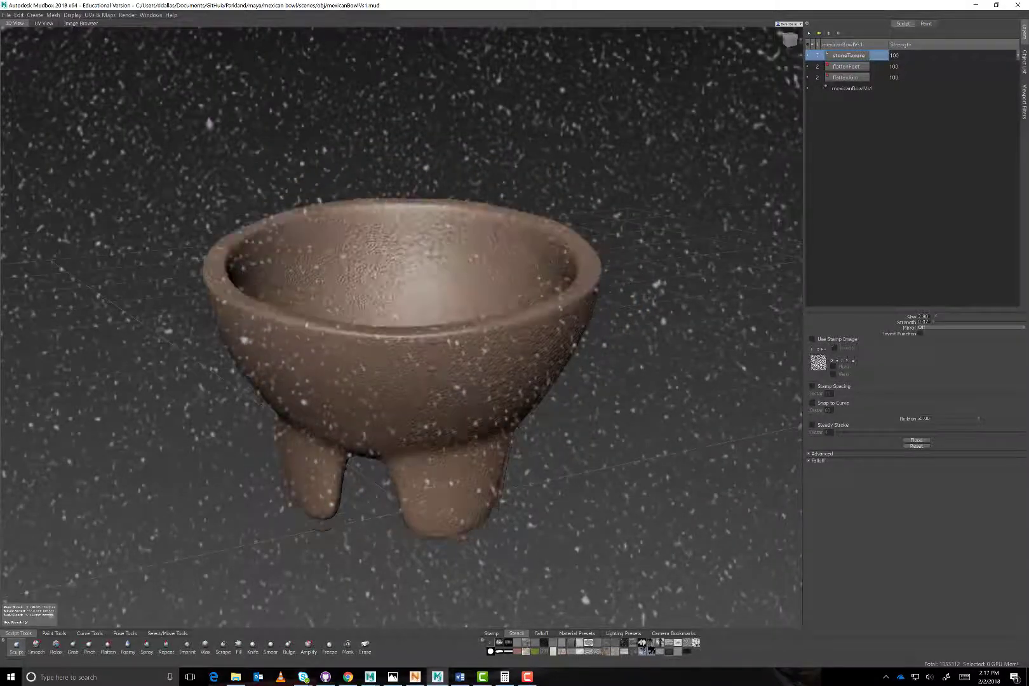
Inspect the bowl up close without the stencil, and deepen the stone texture on the inner wall and just below the outer rim
{"action": "right_click_drag", "start_coordinate": [495, 333], "coordinate": [591, 334], "text": "alt"}
{"action": "key", "text": "q"}
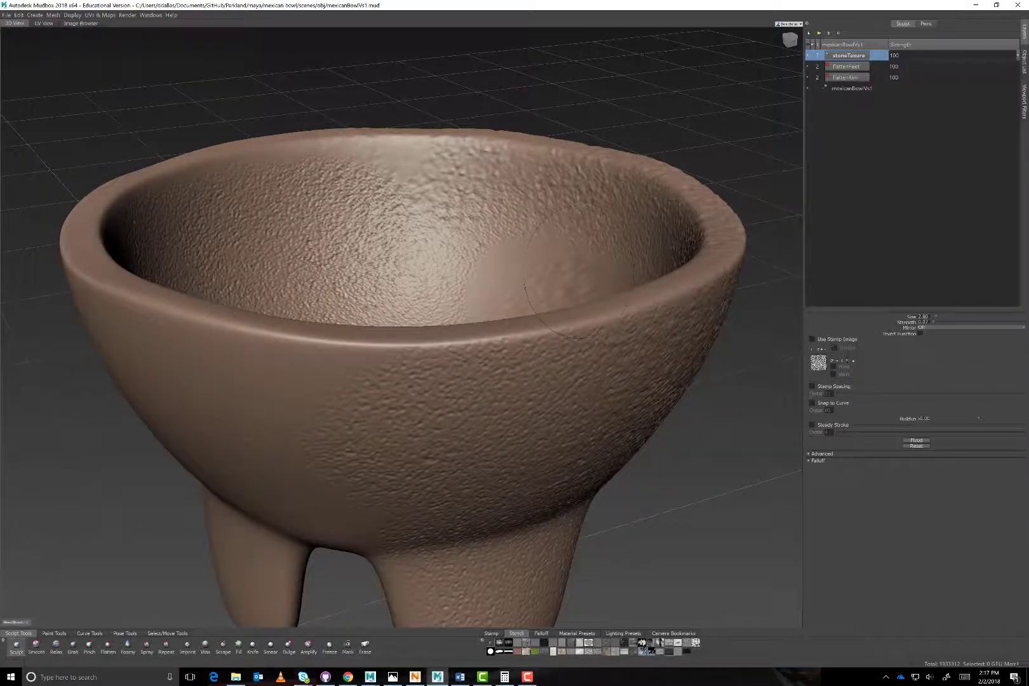
{"action": "left_click_drag", "start_coordinate": [445, 343], "coordinate": [484, 324], "text": "alt"}
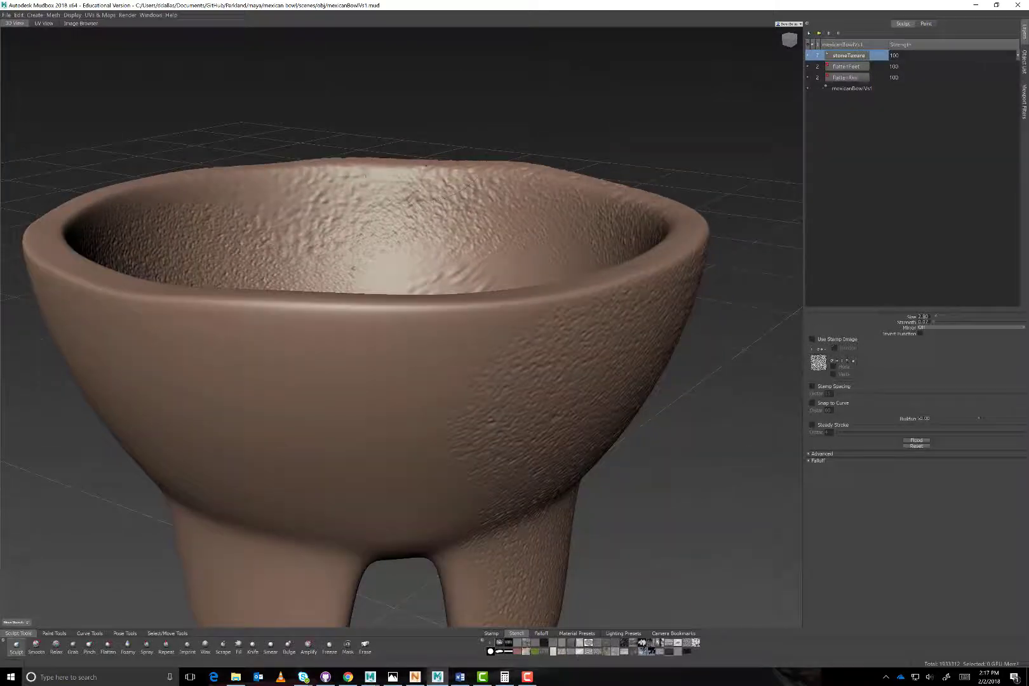
{"action": "key", "text": "q"}
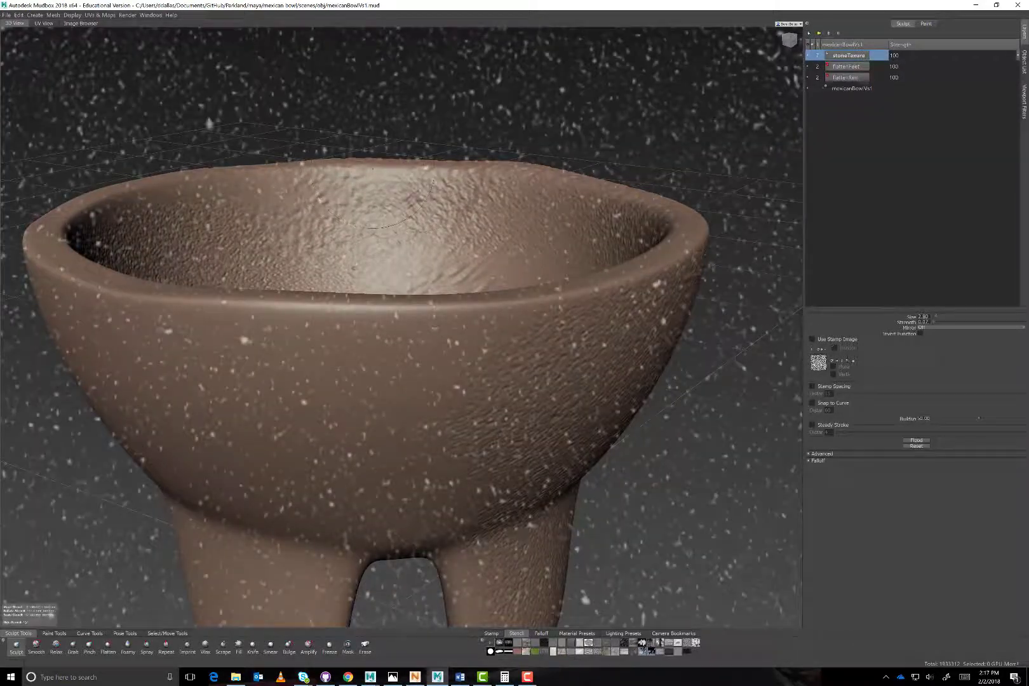
{"action": "mouse_move", "coordinate": [427, 173]}
{"action": "left_mouse_down"}
{"action": "mouse_move", "coordinate": [360, 202]}
{"action": "mouse_move", "coordinate": [358, 192]}
{"action": "mouse_move", "coordinate": [385, 196]}
{"action": "mouse_move", "coordinate": [380, 220]}
{"action": "left_mouse_up"}
{"action": "mouse_move", "coordinate": [301, 300]}
{"action": "left_mouse_down"}
{"action": "mouse_move", "coordinate": [375, 318]}
{"action": "mouse_move", "coordinate": [394, 337]}
{"action": "left_mouse_up"}
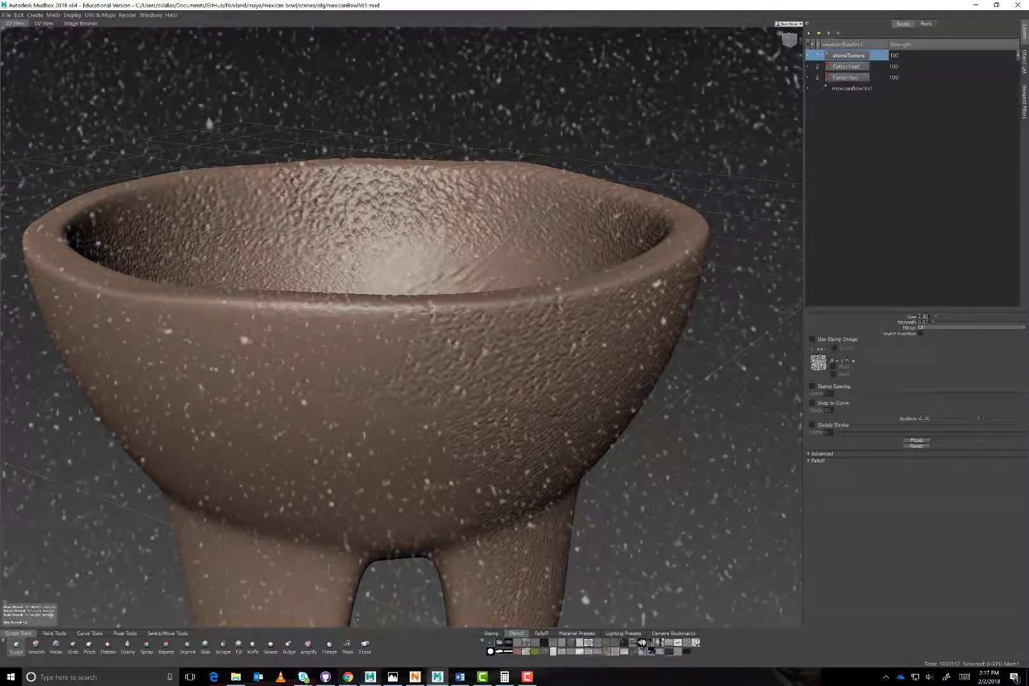
Switch to Photos to study the stone surface in the guacamole bowl picture, and compare it with the sculpted interior in Mudbox
{"action": "left_click", "coordinate": [393, 678]}
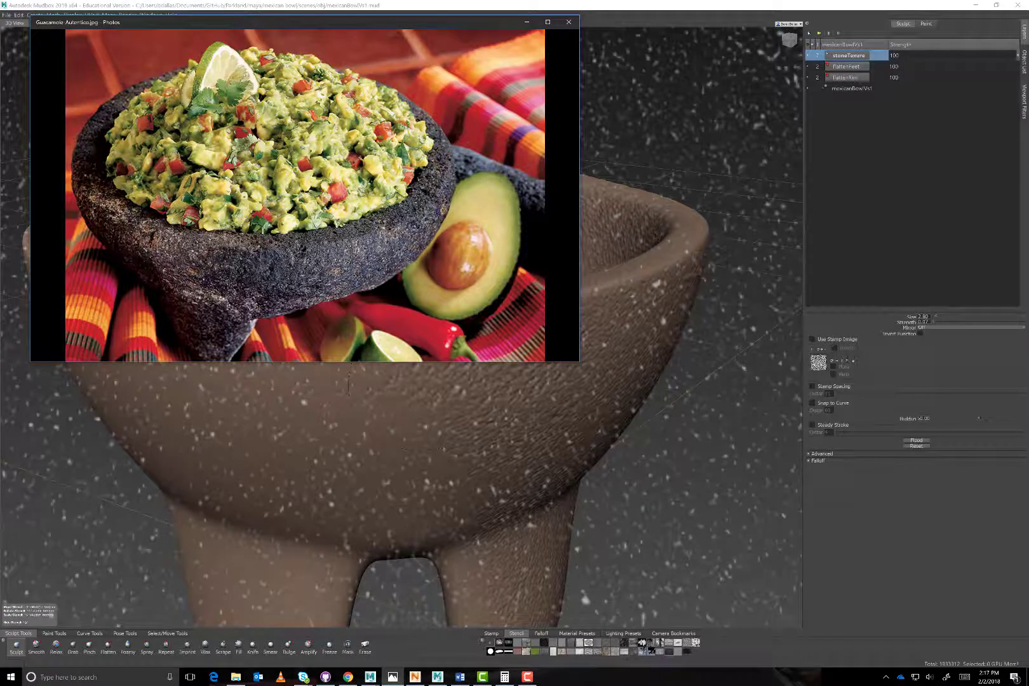
{"action": "left_click", "coordinate": [527, 22]}
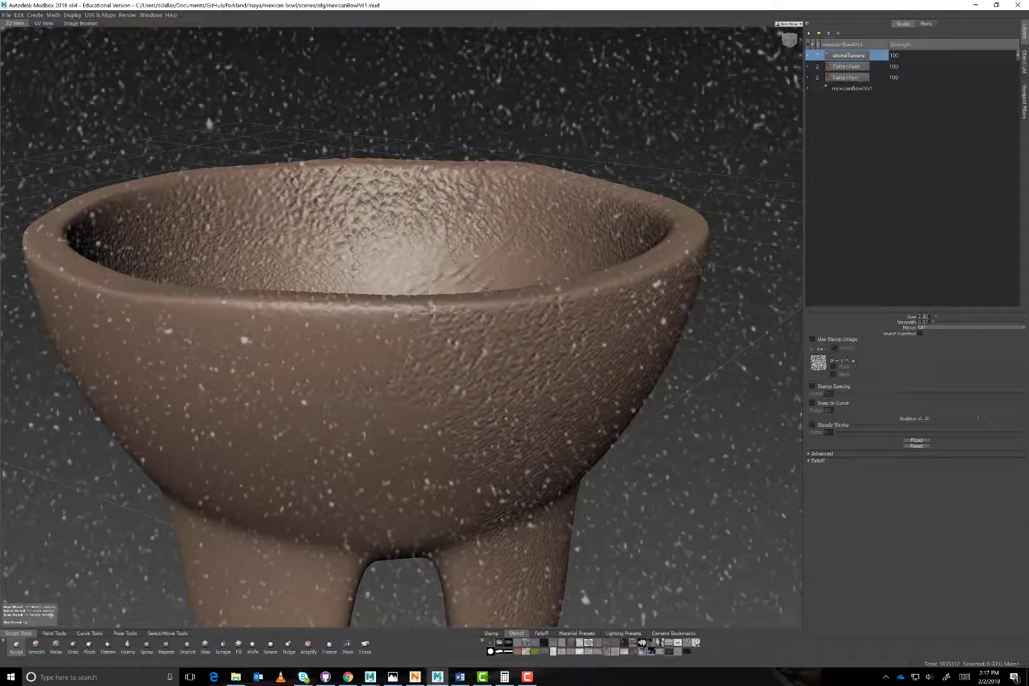
{"action": "left_click_drag", "start_coordinate": [507, 229], "coordinate": [540, 261], "text": "alt"}
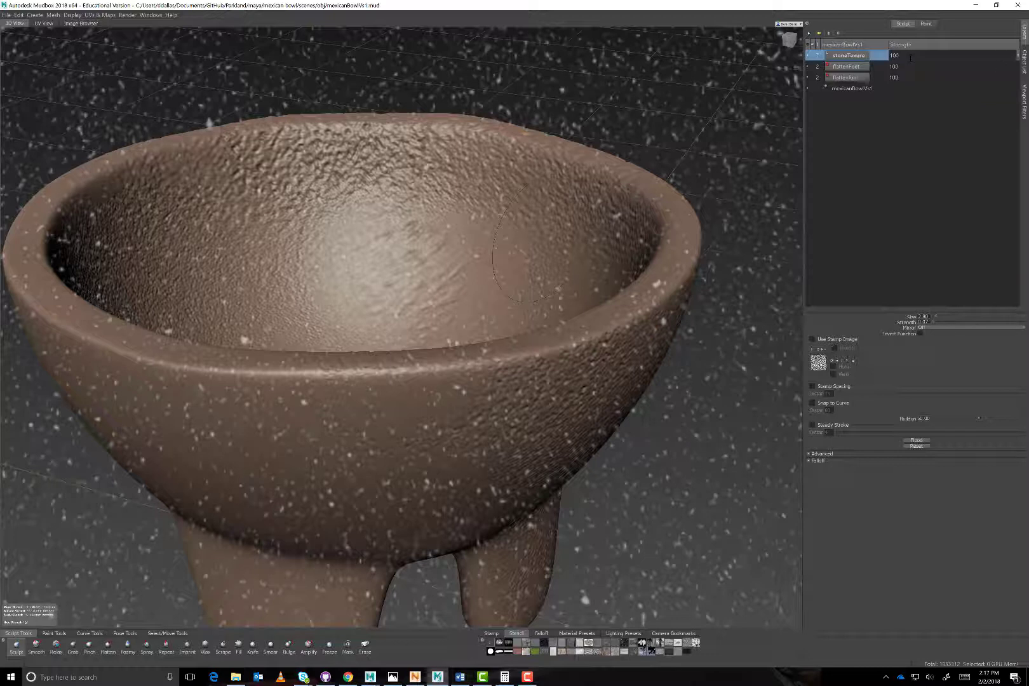
Lower the stone texture layer's strength to 86, hide the stencil and check the effect around the bowl
{"action": "mouse_move", "coordinate": [1019, 57]}
{"action": "left_mouse_down"}
{"action": "mouse_move", "coordinate": [1021, 77]}
{"action": "mouse_move", "coordinate": [1020, 57]}
{"action": "left_mouse_up"}
{"action": "key", "text": "q"}
{"action": "left_click_drag", "start_coordinate": [393, 129], "coordinate": [578, 141], "text": "alt"}
{"action": "right_click_drag", "start_coordinate": [578, 141], "coordinate": [508, 153], "text": "alt"}
{"action": "left_click_drag", "start_coordinate": [407, 305], "coordinate": [518, 194], "text": "alt"}
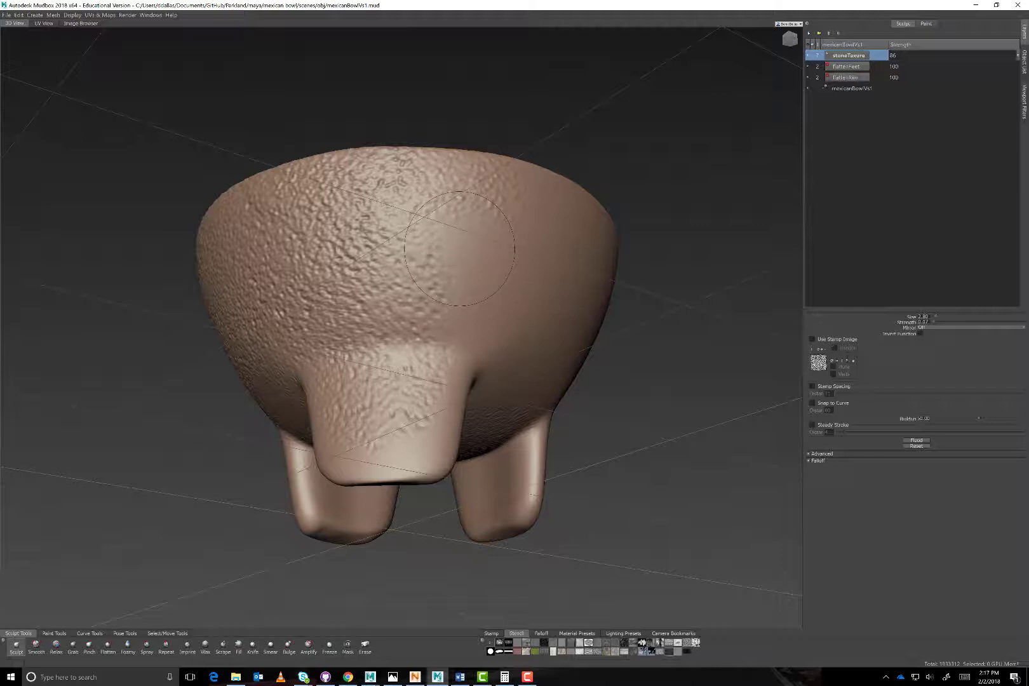
Show the stencil again and sculpt stone texture over the wide foot and the outer wall above it
{"action": "key", "text": "q"}
{"action": "left_click_drag", "start_coordinate": [463, 238], "coordinate": [467, 283]}
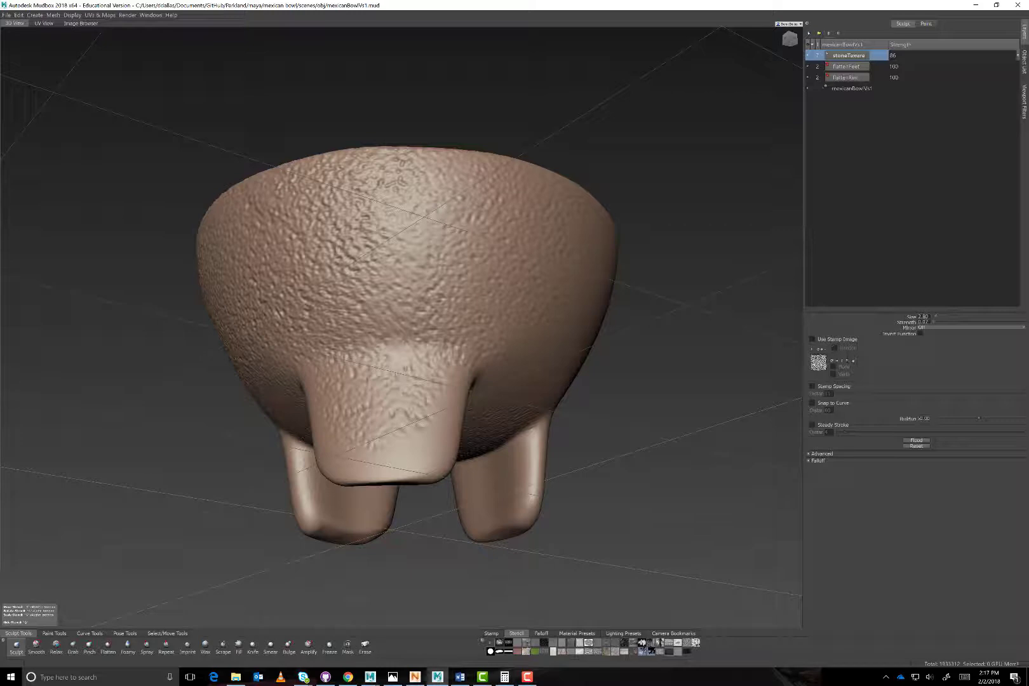
{"action": "left_click_drag", "start_coordinate": [399, 451], "coordinate": [399, 445]}
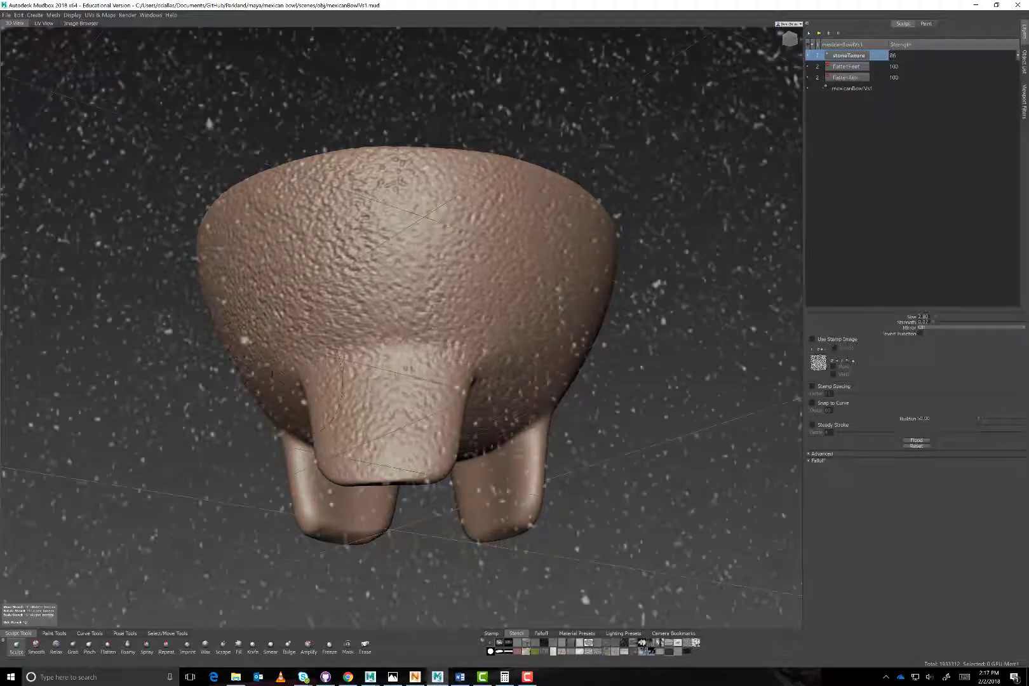
{"action": "mouse_move", "coordinate": [347, 246]}
{"action": "left_mouse_down"}
{"action": "mouse_move", "coordinate": [476, 218]}
{"action": "mouse_move", "coordinate": [397, 305]}
{"action": "mouse_move", "coordinate": [415, 343]}
{"action": "mouse_move", "coordinate": [419, 331]}
{"action": "left_mouse_up"}
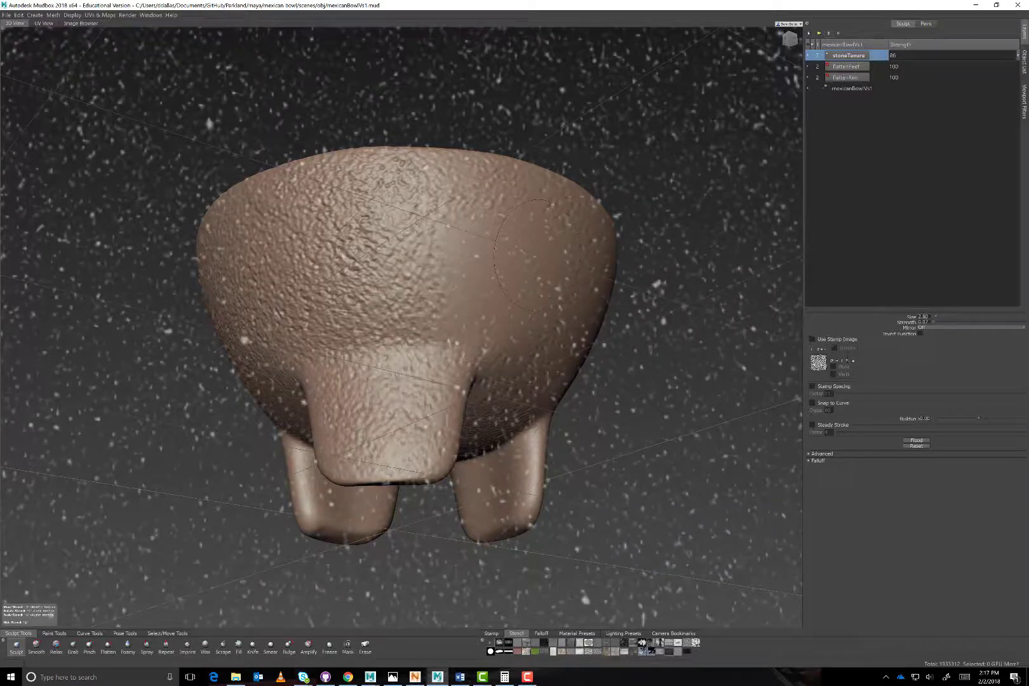
Sculpt stone texture through the stencil across the smooth outer wall between the next two feet
{"action": "key", "text": "super"}
{"action": "key", "text": "super"}
{"action": "mouse_move", "coordinate": [537, 256]}
{"action": "left_mouse_down", "text": "alt"}
{"action": "mouse_move", "coordinate": [405, 257]}
{"action": "mouse_move", "coordinate": [385, 232]}
{"action": "mouse_move", "coordinate": [330, 254]}
{"action": "mouse_move", "coordinate": [347, 324]}
{"action": "mouse_move", "coordinate": [311, 343]}
{"action": "mouse_move", "coordinate": [298, 310]}
{"action": "left_mouse_up", "text": "alt"}
{"action": "left_click_drag", "start_coordinate": [330, 238], "coordinate": [375, 245]}
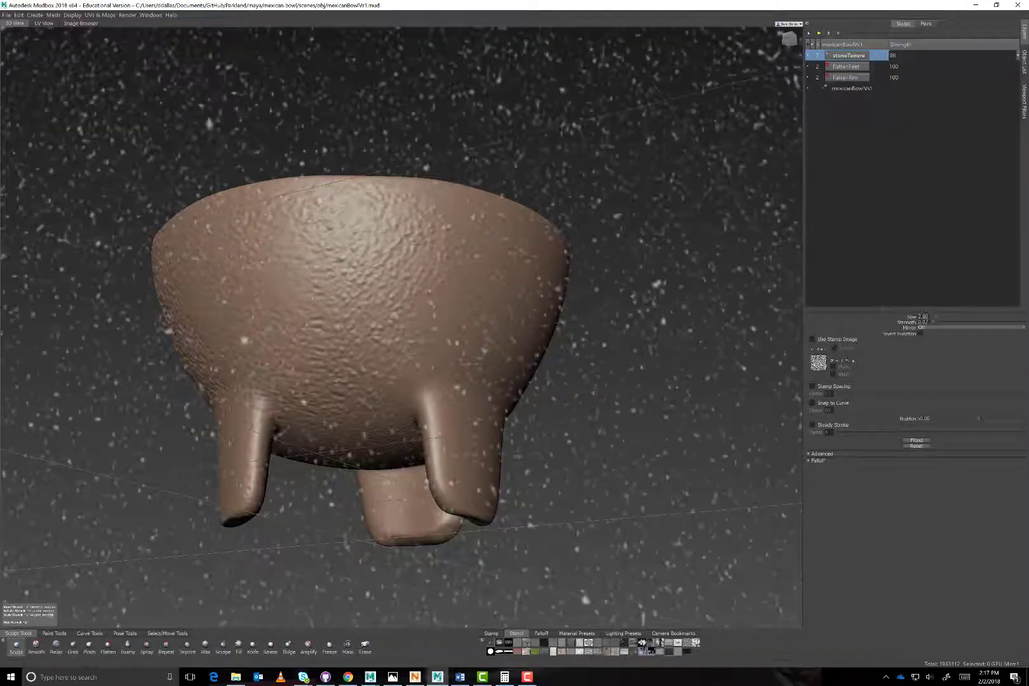
{"action": "left_click_drag", "start_coordinate": [451, 232], "coordinate": [305, 216]}
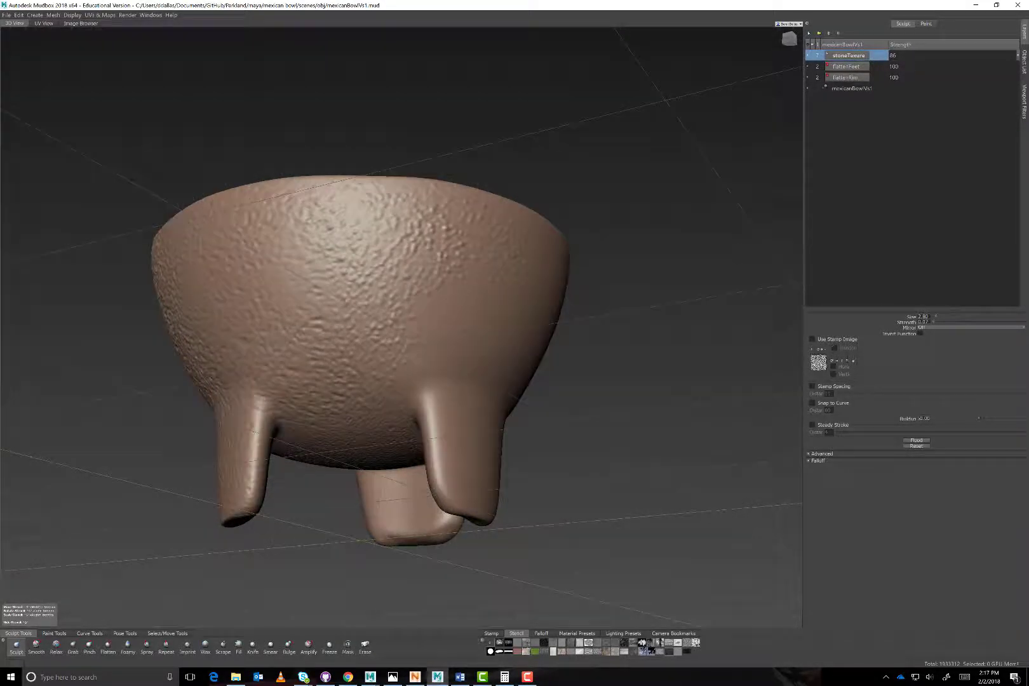
Sculpt stone texture through the stencil over the smooth outer wall above the narrow side of the next foot
{"action": "left_click_drag", "start_coordinate": [407, 267], "coordinate": [371, 340]}
{"action": "key", "text": "super"}
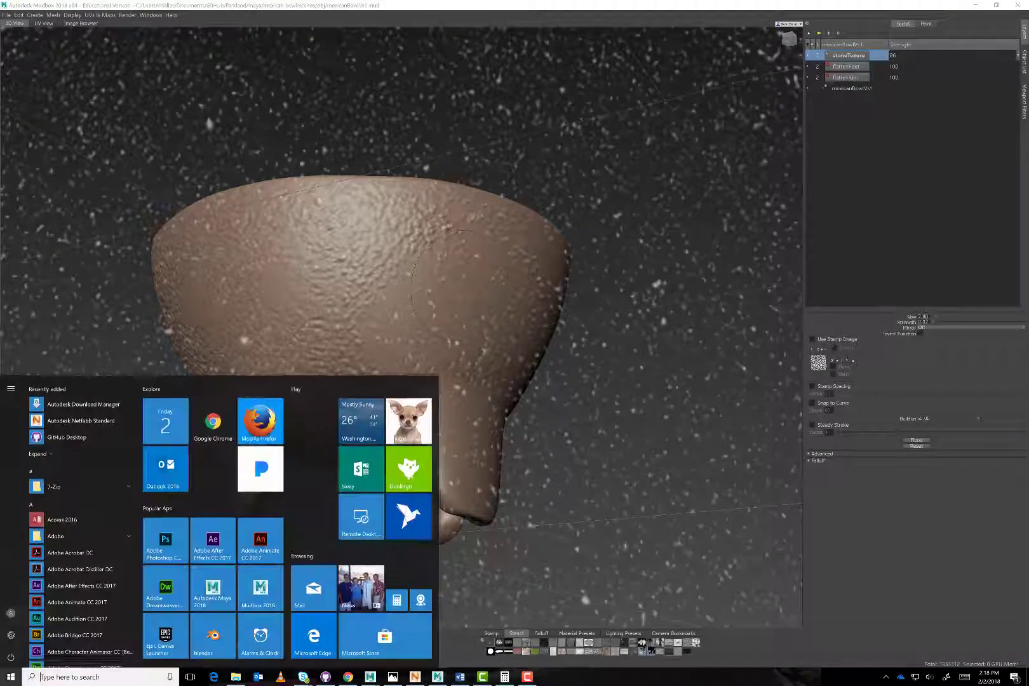
{"action": "key", "text": "super"}
Sculpt stone texture over the patchy outer wall above the adjacent wide foot and down the face of that foot
{"action": "left_click_drag", "start_coordinate": [419, 292], "coordinate": [331, 303], "text": "alt"}
{"action": "key", "text": "q"}
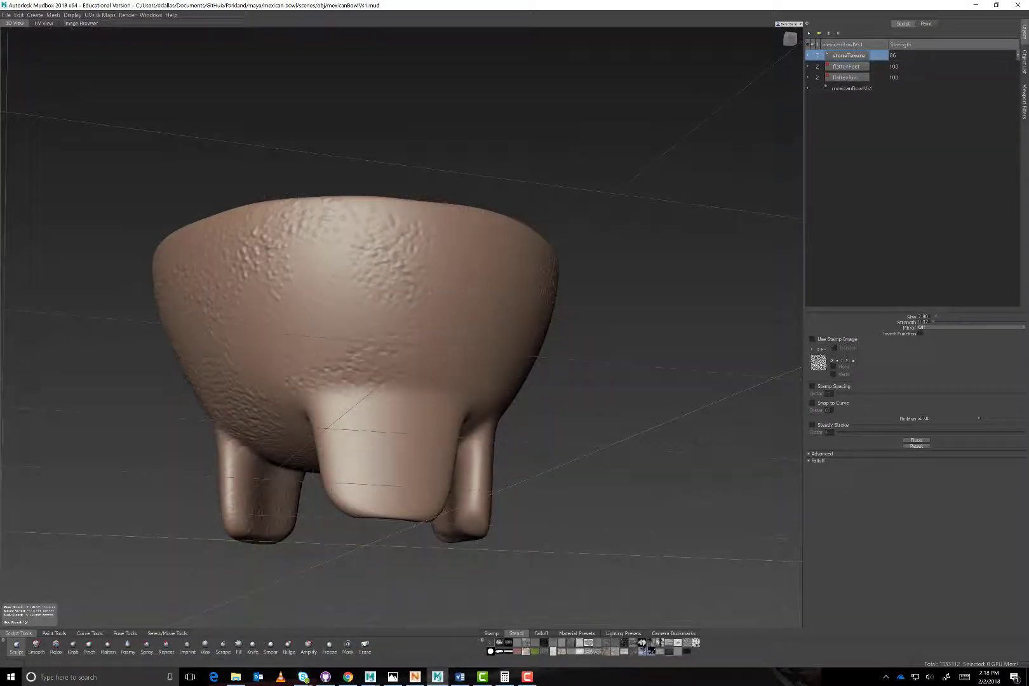
{"action": "left_click_drag", "start_coordinate": [387, 274], "coordinate": [323, 300]}
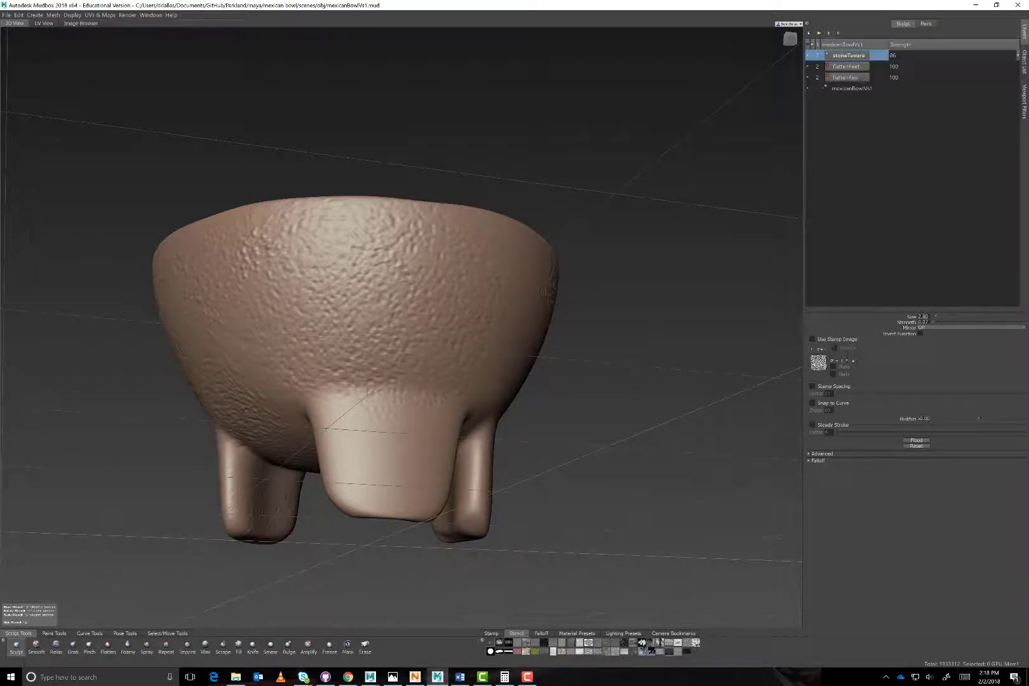
{"action": "mouse_move", "coordinate": [368, 402]}
{"action": "left_mouse_down"}
{"action": "mouse_move", "coordinate": [364, 441]}
{"action": "mouse_move", "coordinate": [389, 462]}
{"action": "mouse_move", "coordinate": [389, 479]}
{"action": "left_mouse_up"}
{"action": "key", "text": "super"}
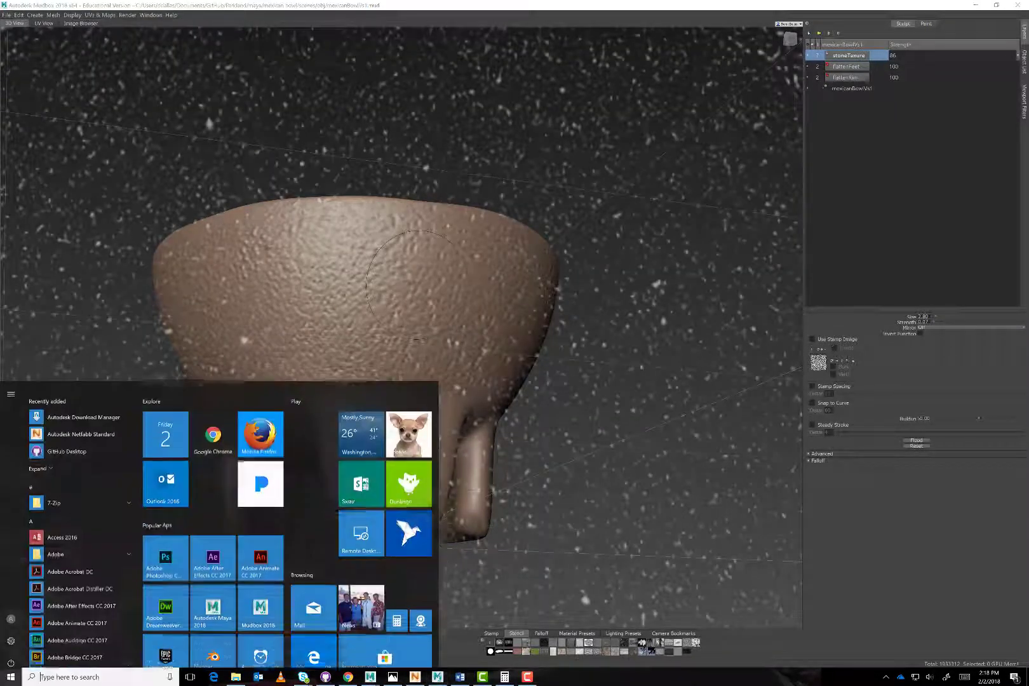
{"action": "key", "text": "super"}
{"action": "key", "text": "super"}
{"action": "key", "text": "super"}
Sculpt stone texture through the stencil across the smooth interior of the bowl
{"action": "left_click_drag", "start_coordinate": [418, 286], "coordinate": [436, 400], "text": "alt"}
{"action": "left_click_drag", "start_coordinate": [547, 331], "coordinate": [547, 331]}
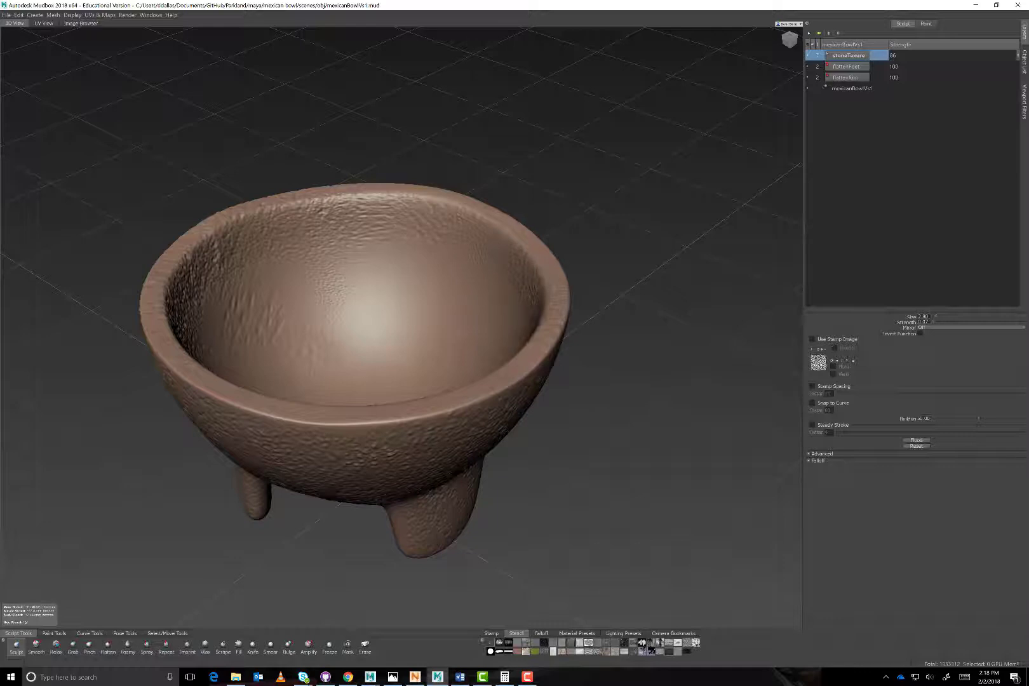
{"action": "mouse_move", "coordinate": [332, 288]}
{"action": "left_mouse_down"}
{"action": "mouse_move", "coordinate": [394, 273]}
{"action": "mouse_move", "coordinate": [401, 388]}
{"action": "left_mouse_up"}
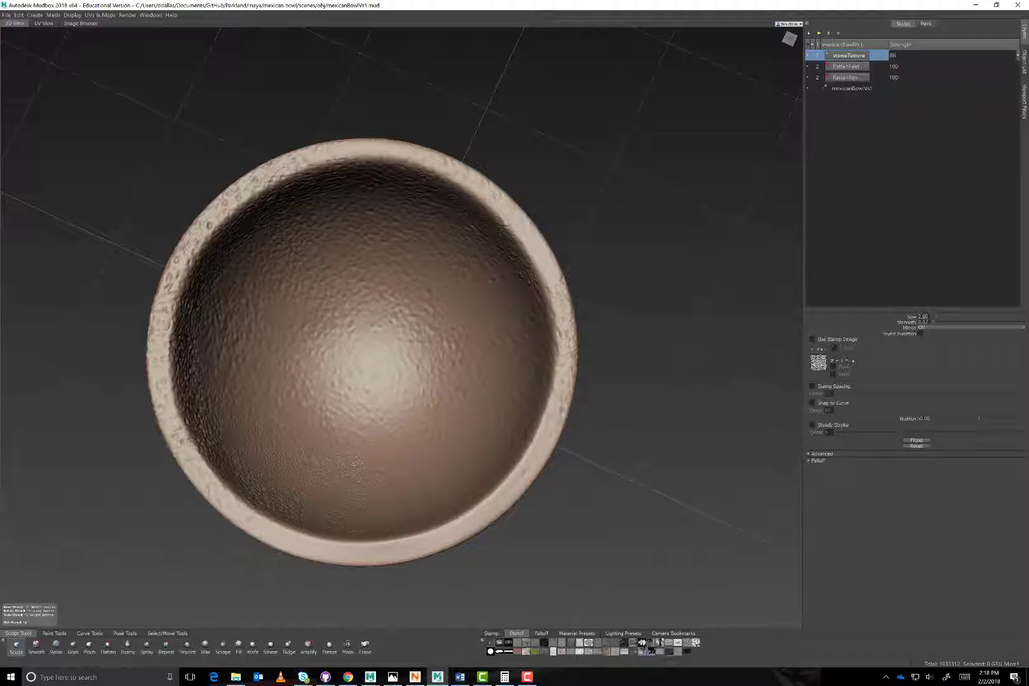
Sculpt stone texture onto the undersides of all three feet
{"action": "left_click_drag", "start_coordinate": [375, 438], "coordinate": [369, 274], "text": "alt"}
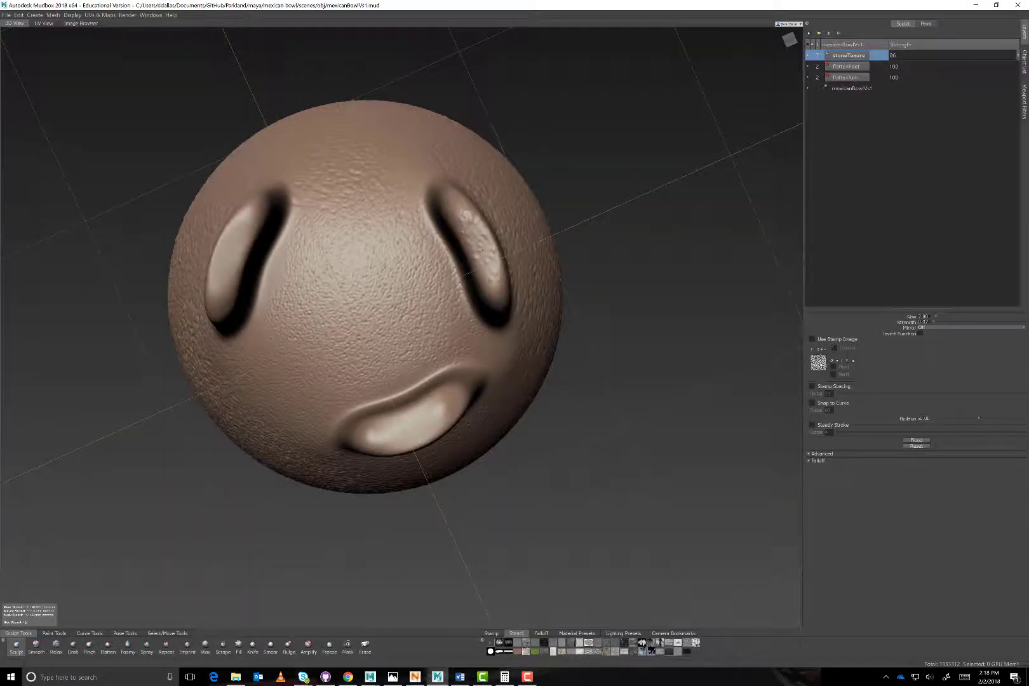
{"action": "left_click_drag", "start_coordinate": [481, 249], "coordinate": [492, 279]}
{"action": "left_click_drag", "start_coordinate": [244, 220], "coordinate": [220, 296]}
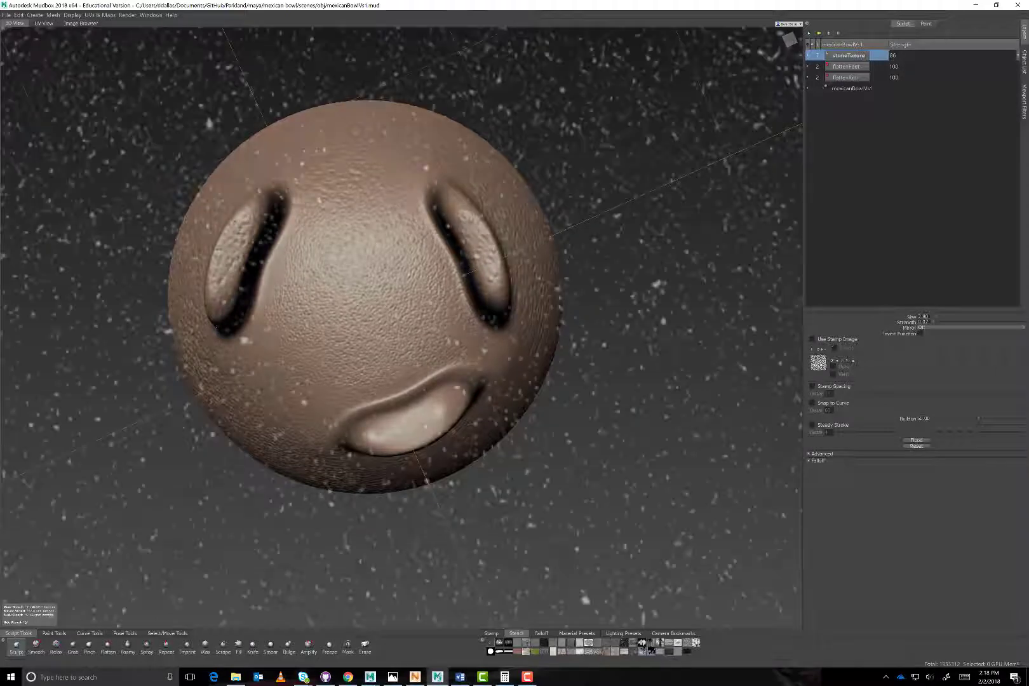
{"action": "mouse_move", "coordinate": [445, 406]}
{"action": "left_mouse_down"}
{"action": "mouse_move", "coordinate": [382, 439]}
{"action": "mouse_move", "coordinate": [423, 425]}
{"action": "left_mouse_up"}
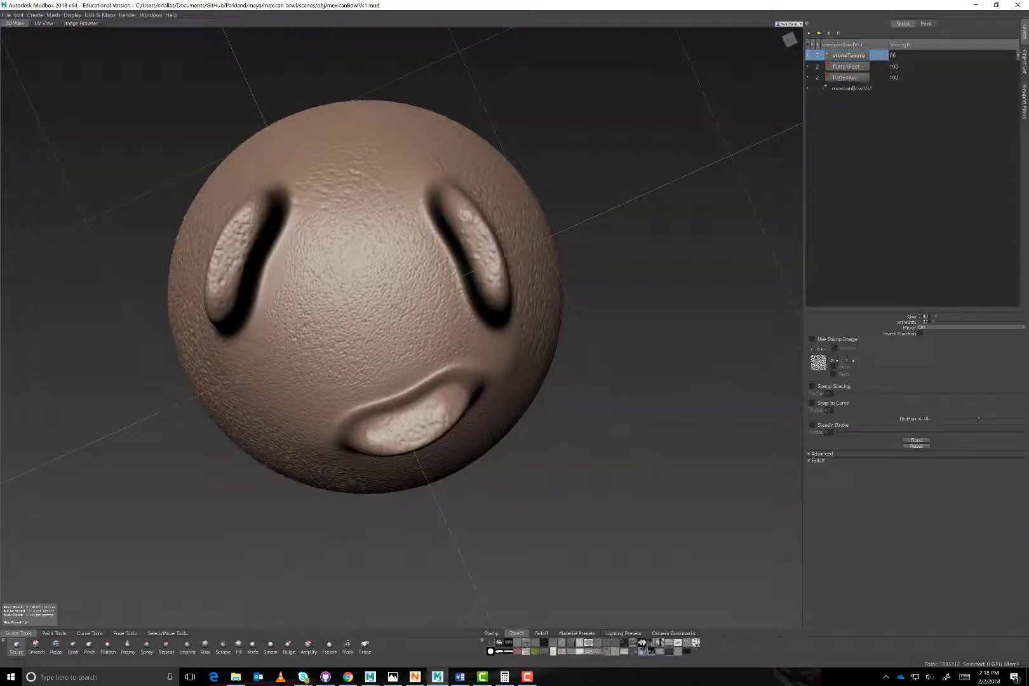
Sculpt more stone texture over the lower outer wall around the feet from below
{"action": "mouse_move", "coordinate": [365, 207]}
{"action": "left_mouse_down"}
{"action": "mouse_move", "coordinate": [376, 330]}
{"action": "mouse_move", "coordinate": [408, 243]}
{"action": "mouse_move", "coordinate": [365, 292]}
{"action": "mouse_move", "coordinate": [375, 381]}
{"action": "mouse_move", "coordinate": [469, 492]}
{"action": "mouse_move", "coordinate": [486, 534]}
{"action": "left_mouse_up"}
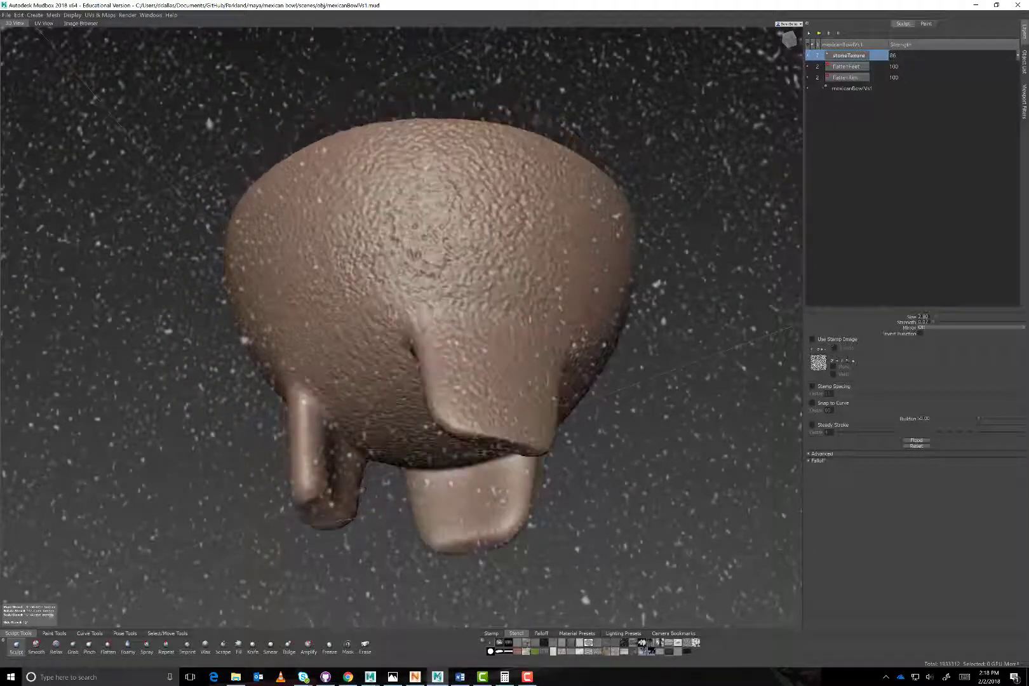
{"action": "mouse_move", "coordinate": [439, 197]}
{"action": "left_mouse_down"}
{"action": "mouse_move", "coordinate": [426, 238]}
{"action": "mouse_move", "coordinate": [355, 248]}
{"action": "left_mouse_up"}
{"action": "mouse_move", "coordinate": [387, 197]}
{"action": "left_mouse_down"}
{"action": "mouse_move", "coordinate": [388, 251]}
{"action": "mouse_move", "coordinate": [565, 245]}
{"action": "left_mouse_up"}
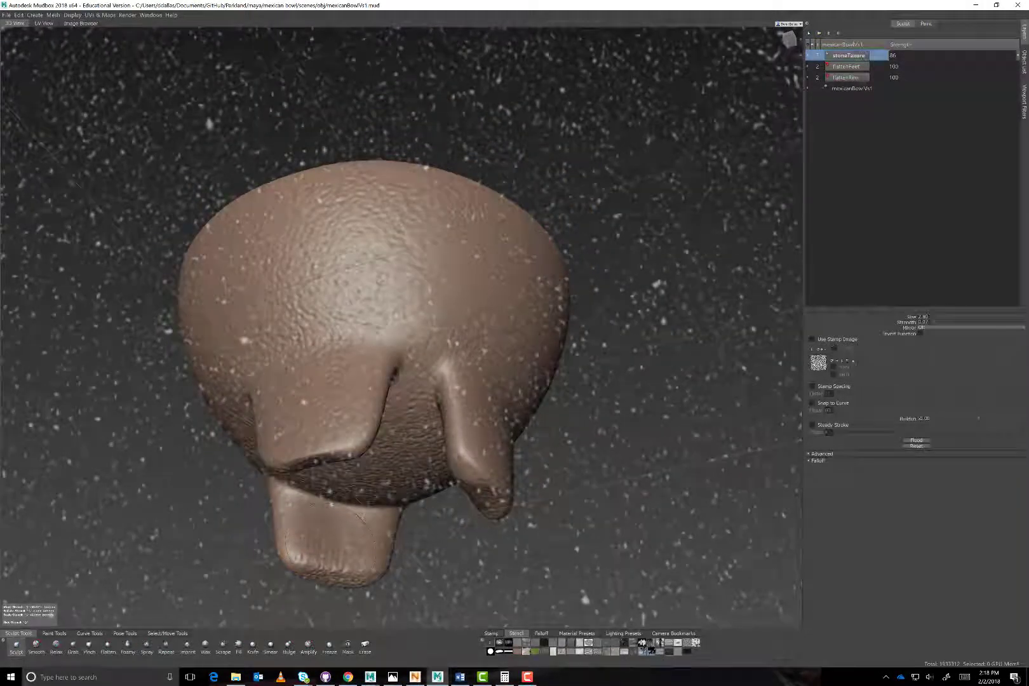
Sculpt stone texture around the flat top of the bowl's rim
{"action": "mouse_move", "coordinate": [388, 254]}
{"action": "left_mouse_down"}
{"action": "mouse_move", "coordinate": [381, 292]}
{"action": "mouse_move", "coordinate": [401, 356]}
{"action": "mouse_move", "coordinate": [375, 369]}
{"action": "mouse_move", "coordinate": [355, 344]}
{"action": "mouse_move", "coordinate": [365, 305]}
{"action": "mouse_move", "coordinate": [389, 509]}
{"action": "left_mouse_up"}
{"action": "left_click_drag", "start_coordinate": [388, 299], "coordinate": [407, 286]}
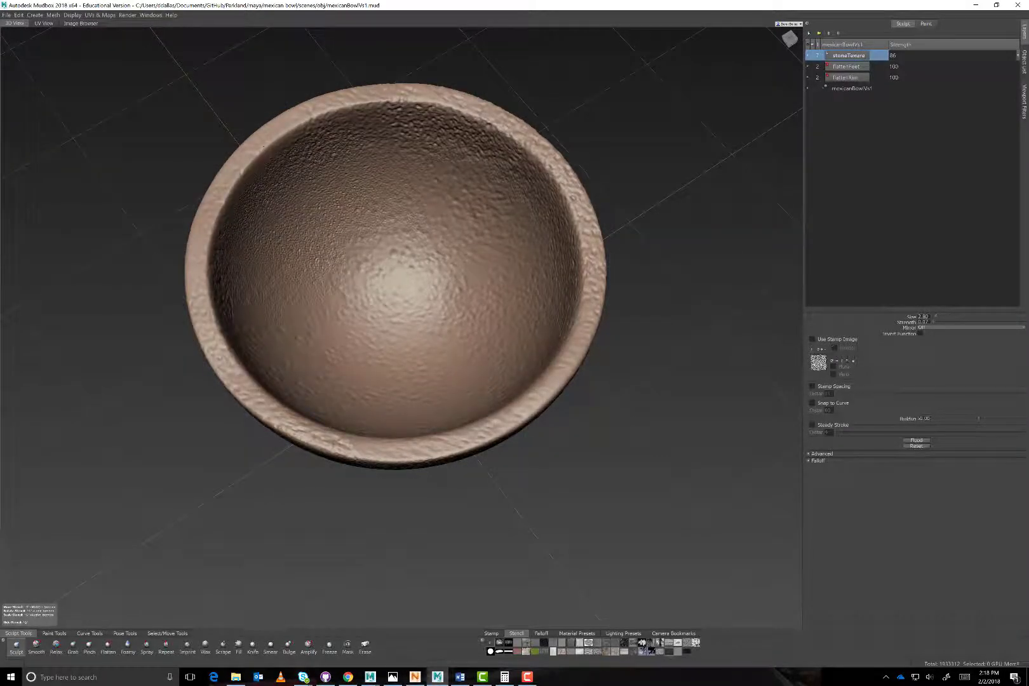
{"action": "mouse_move", "coordinate": [344, 444]}
{"action": "left_mouse_down"}
{"action": "mouse_move", "coordinate": [274, 416]}
{"action": "mouse_move", "coordinate": [219, 350]}
{"action": "mouse_move", "coordinate": [198, 280]}
{"action": "left_mouse_up"}
{"action": "left_click_drag", "start_coordinate": [343, 92], "coordinate": [383, 83]}
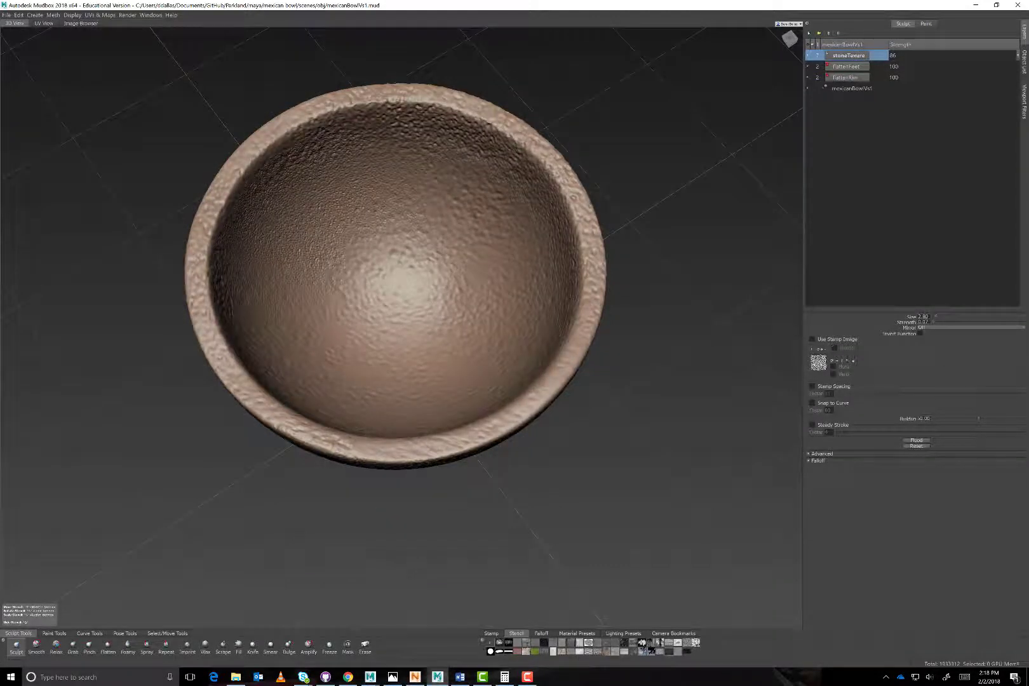
{"action": "left_click_drag", "start_coordinate": [575, 375], "coordinate": [531, 413]}
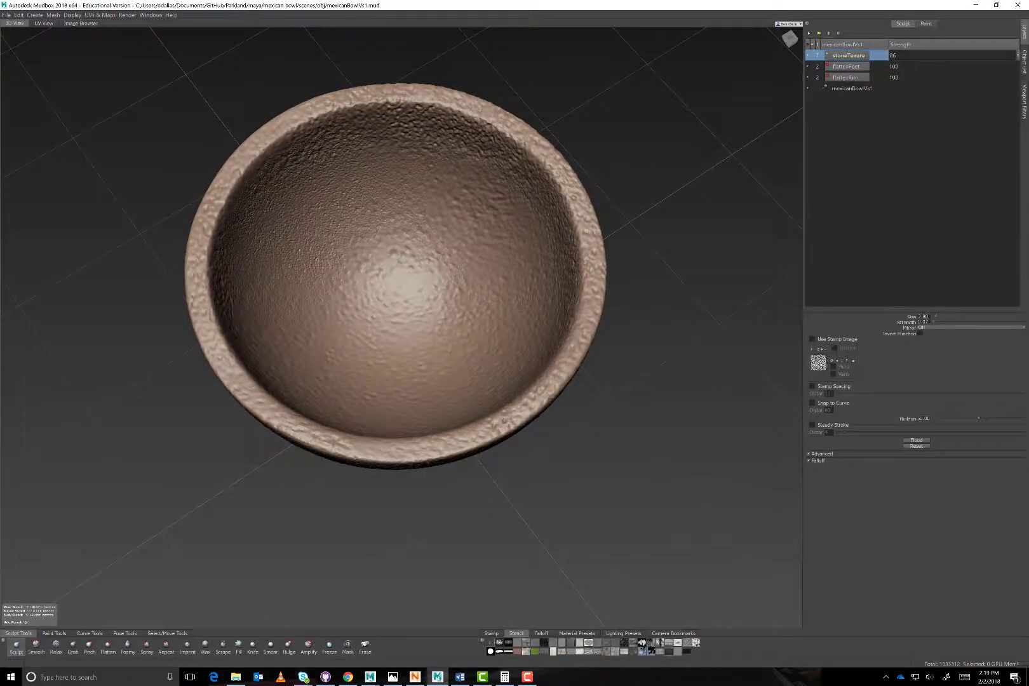
Add stencilled stone texture to opposite sides of the bowl's inner wall and near its centre
{"action": "left_click_drag", "start_coordinate": [346, 245], "coordinate": [330, 280]}
{"action": "mouse_move", "coordinate": [337, 238]}
{"action": "left_mouse_down"}
{"action": "mouse_move", "coordinate": [305, 267]}
{"action": "mouse_move", "coordinate": [260, 223]}
{"action": "mouse_move", "coordinate": [286, 274]}
{"action": "mouse_move", "coordinate": [325, 279]}
{"action": "left_mouse_up"}
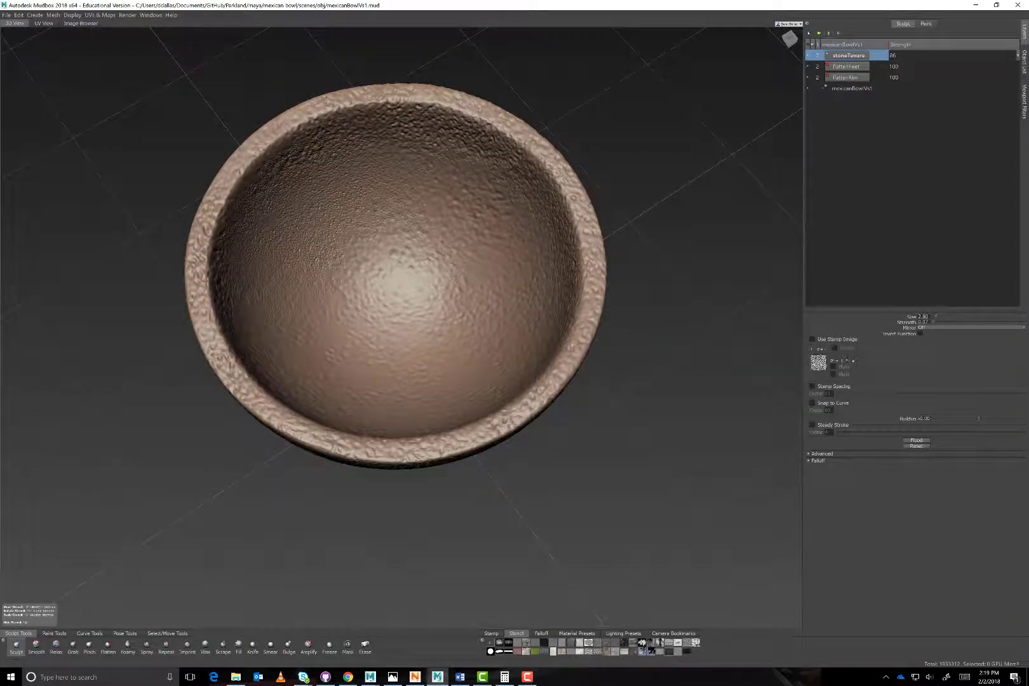
{"action": "left_click_drag", "start_coordinate": [467, 213], "coordinate": [493, 239]}
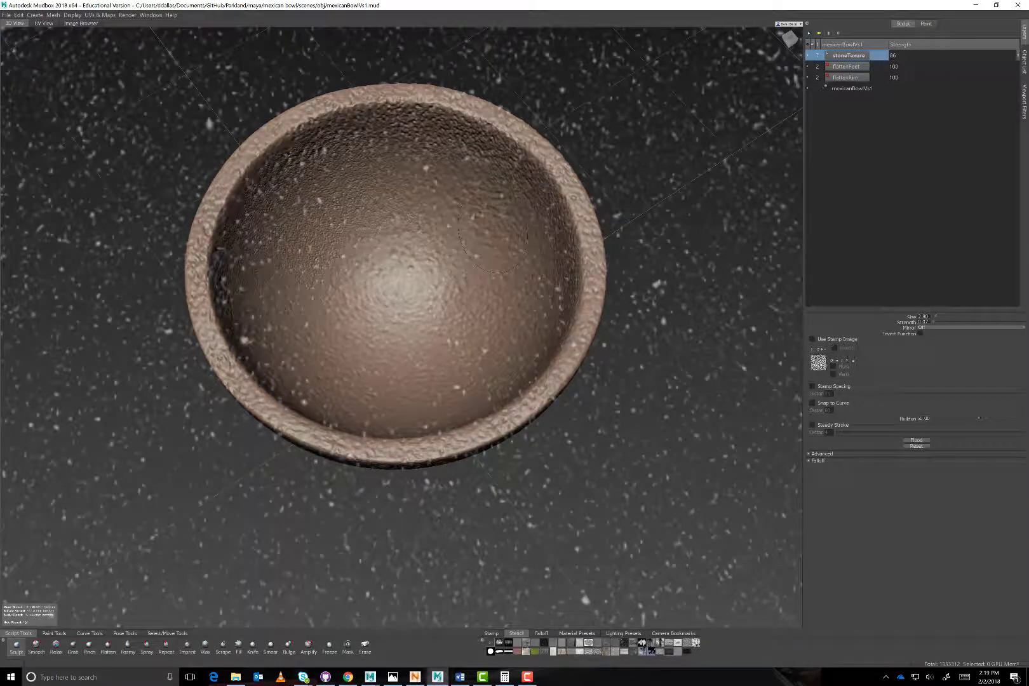
{"action": "left_click_drag", "start_coordinate": [438, 174], "coordinate": [483, 210]}
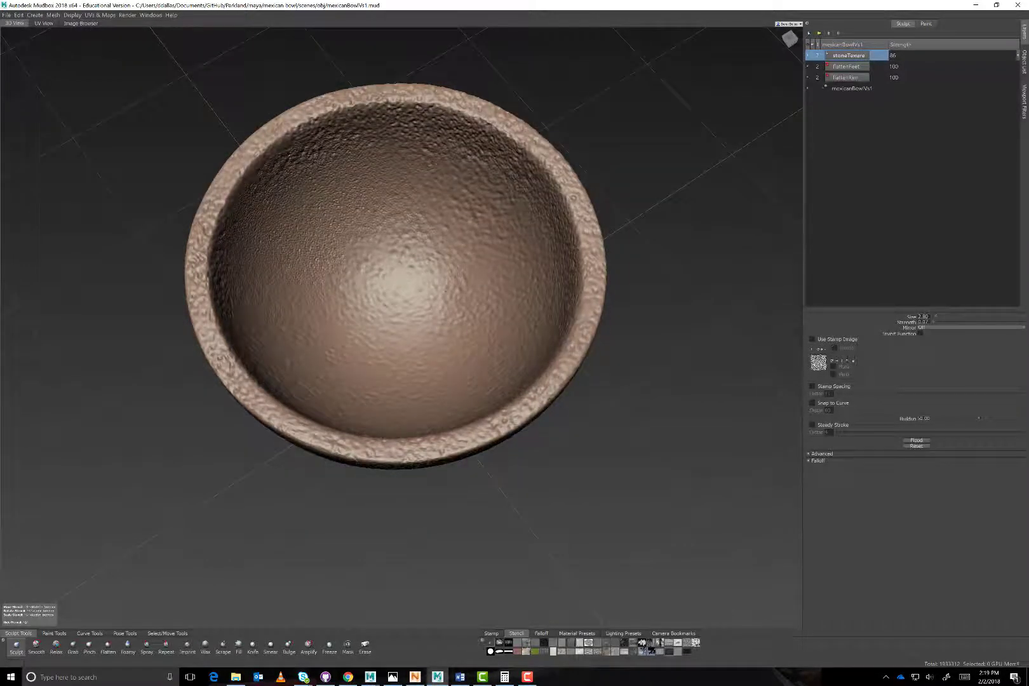
{"action": "mouse_move", "coordinate": [446, 291]}
{"action": "left_mouse_down"}
{"action": "mouse_move", "coordinate": [461, 273]}
{"action": "mouse_move", "coordinate": [387, 330]}
{"action": "mouse_move", "coordinate": [381, 349]}
{"action": "mouse_move", "coordinate": [406, 381]}
{"action": "mouse_move", "coordinate": [407, 298]}
{"action": "mouse_move", "coordinate": [432, 279]}
{"action": "left_mouse_up"}
Extend the stone texture over the remaining smooth areas of the interior from other angles
{"action": "mouse_move", "coordinate": [413, 330]}
{"action": "left_mouse_down", "text": "alt"}
{"action": "mouse_move", "coordinate": [410, 248]}
{"action": "mouse_move", "coordinate": [381, 305]}
{"action": "mouse_move", "coordinate": [432, 292]}
{"action": "mouse_move", "coordinate": [471, 298]}
{"action": "mouse_move", "coordinate": [394, 330]}
{"action": "mouse_move", "coordinate": [382, 311]}
{"action": "mouse_move", "coordinate": [305, 299]}
{"action": "mouse_move", "coordinate": [267, 305]}
{"action": "left_mouse_up", "text": "alt"}
{"action": "mouse_move", "coordinate": [381, 299]}
{"action": "left_mouse_down", "text": "alt"}
{"action": "mouse_move", "coordinate": [383, 311]}
{"action": "mouse_move", "coordinate": [280, 302]}
{"action": "left_mouse_up", "text": "alt"}
{"action": "mouse_move", "coordinate": [356, 273]}
{"action": "left_mouse_down"}
{"action": "mouse_move", "coordinate": [395, 298]}
{"action": "mouse_move", "coordinate": [407, 292]}
{"action": "mouse_move", "coordinate": [411, 365]}
{"action": "left_mouse_up"}
{"action": "mouse_move", "coordinate": [407, 299]}
{"action": "left_mouse_down"}
{"action": "mouse_move", "coordinate": [419, 274]}
{"action": "mouse_move", "coordinate": [375, 305]}
{"action": "mouse_move", "coordinate": [451, 308]}
{"action": "mouse_move", "coordinate": [472, 248]}
{"action": "mouse_move", "coordinate": [516, 343]}
{"action": "left_mouse_up"}
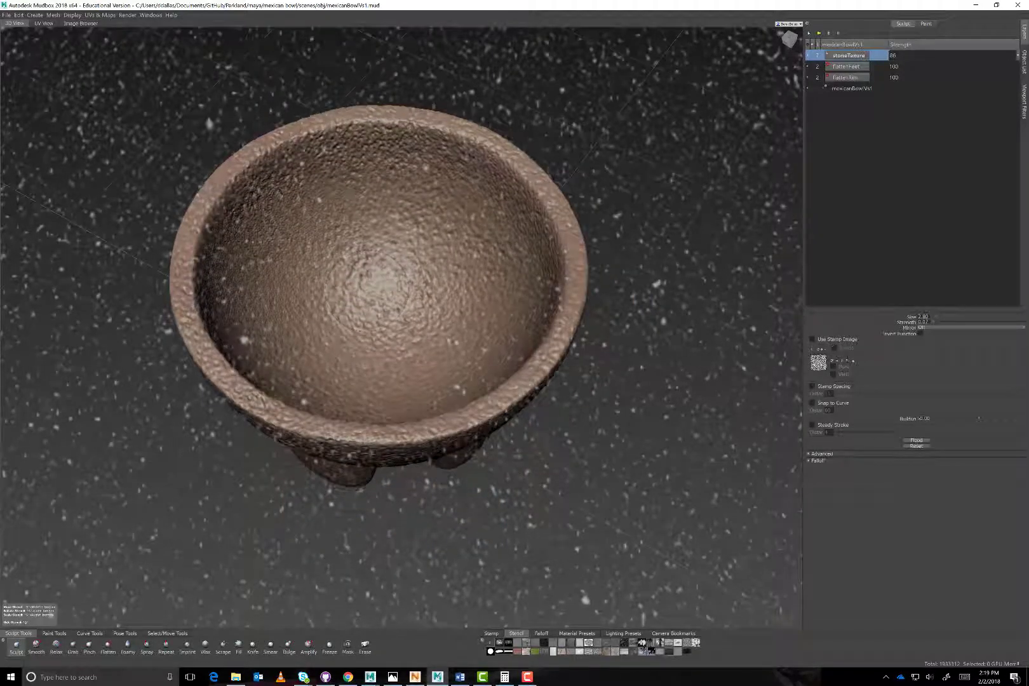
Edit the stone texture layer's name, and add a new sculpt layer named stoneSmall above it
{"action": "double_click", "coordinate": [856, 56]}
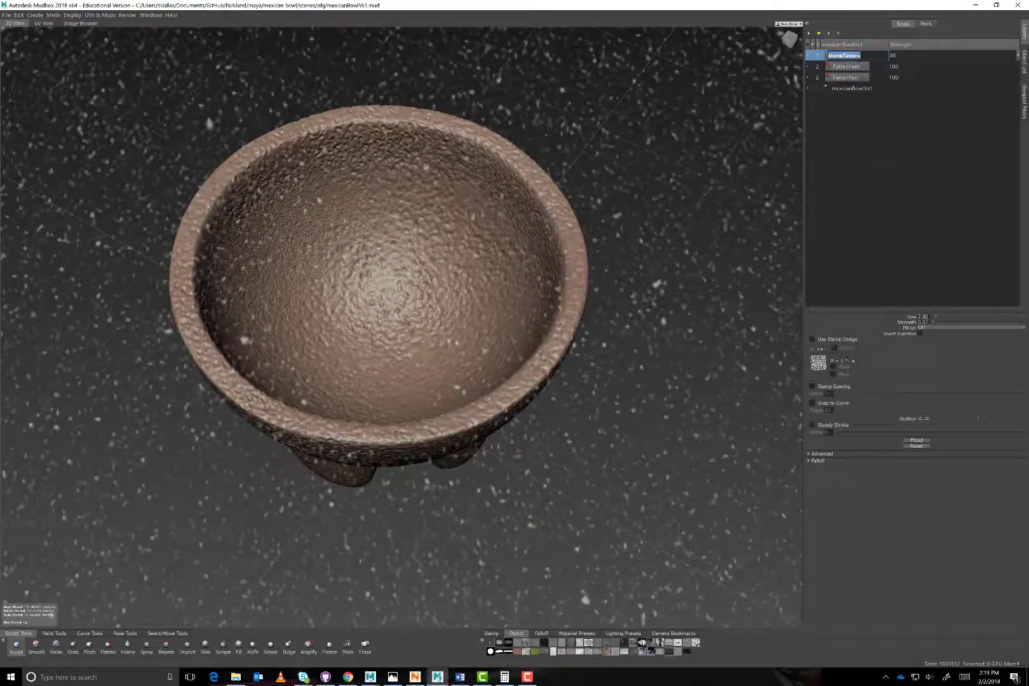
{"action": "left_click", "coordinate": [864, 56]}
{"action": "key", "text": "Return"}
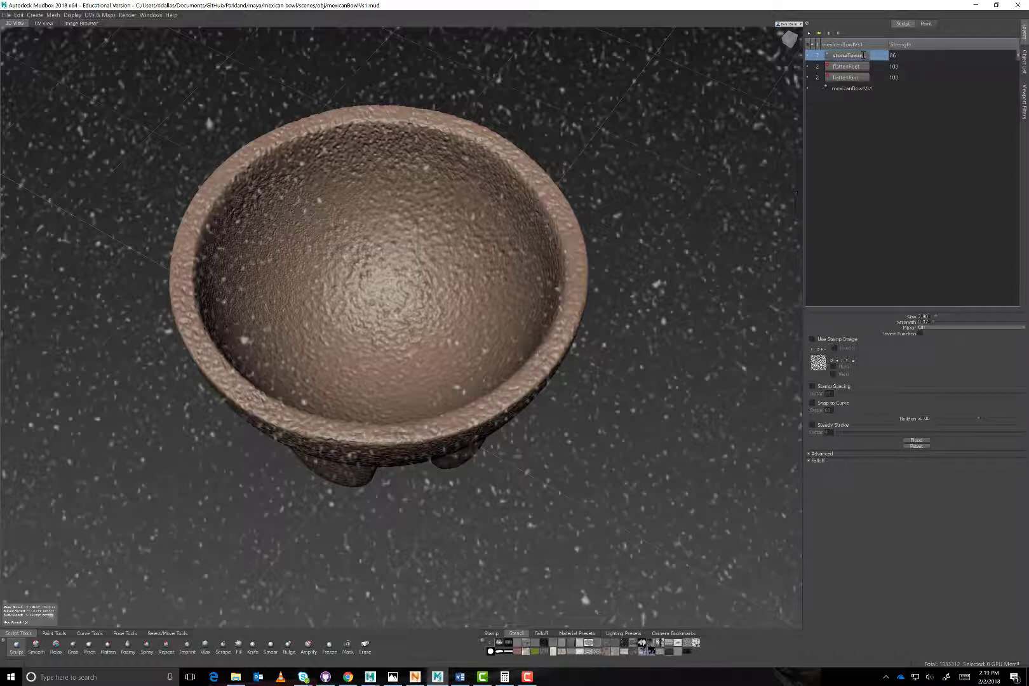
{"action": "left_click", "coordinate": [810, 35]}
{"action": "double_click", "coordinate": [844, 55]}
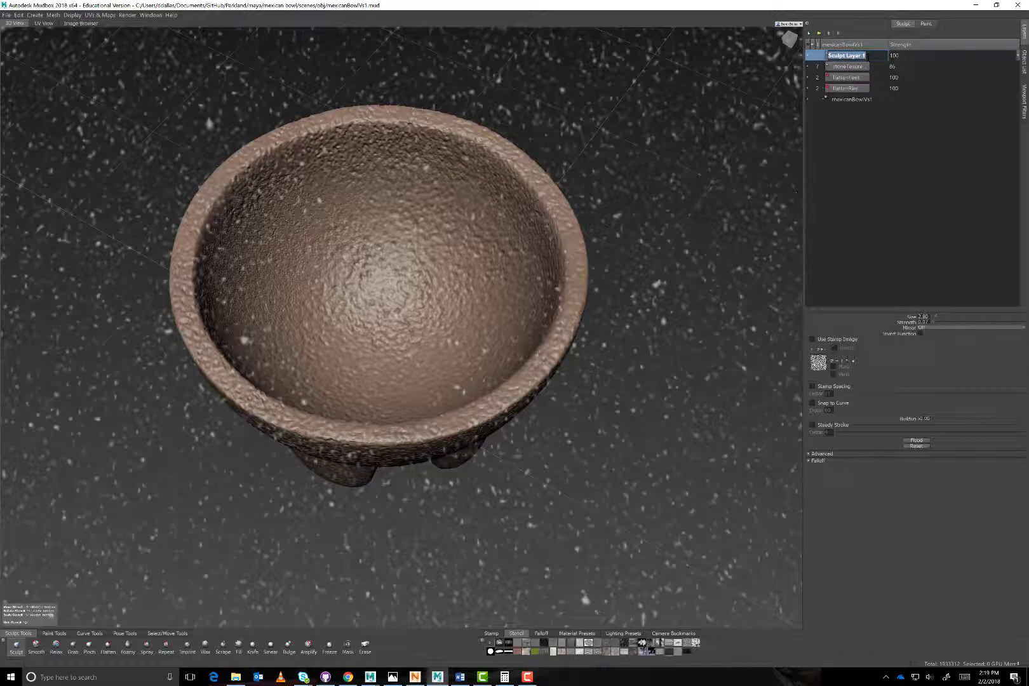
{"action": "type", "text": "stoneSmall"}
{"action": "key", "text": "Return"}
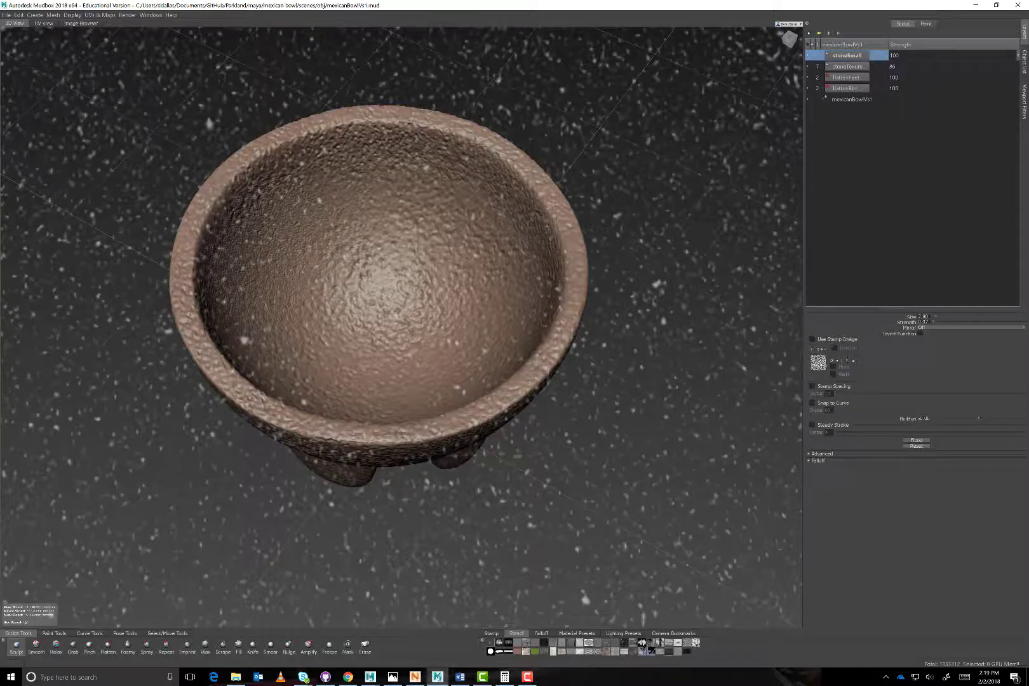
Check the whole bowl without the stencil, and switch the stencil image to seamless_stone.jpg
{"action": "key", "text": "q"}
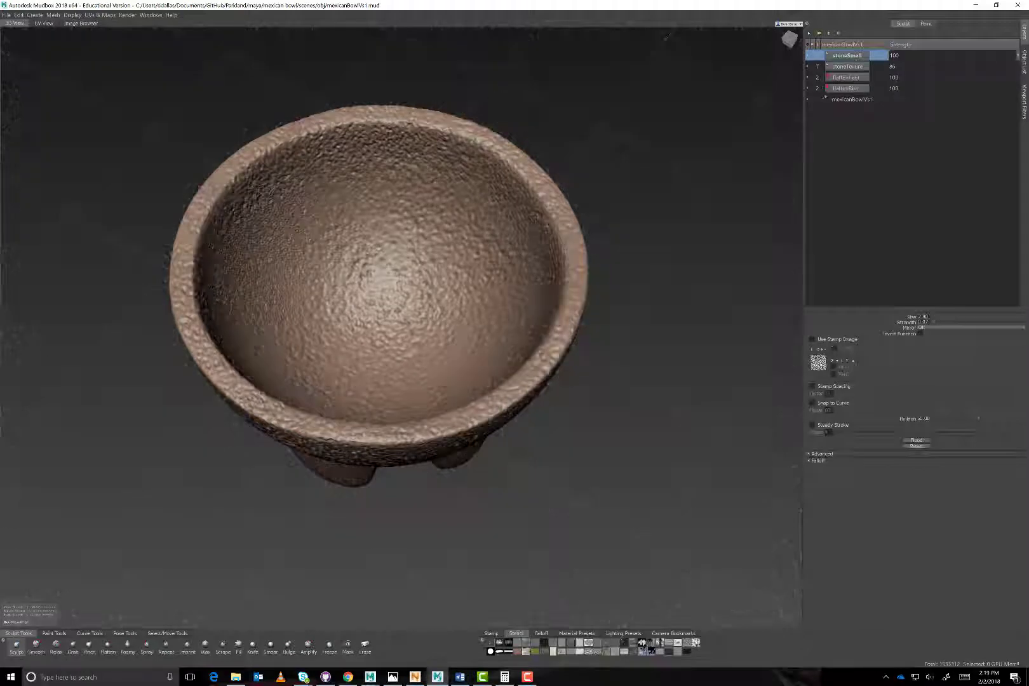
{"action": "left_click_drag", "start_coordinate": [394, 356], "coordinate": [480, 407], "text": "alt"}
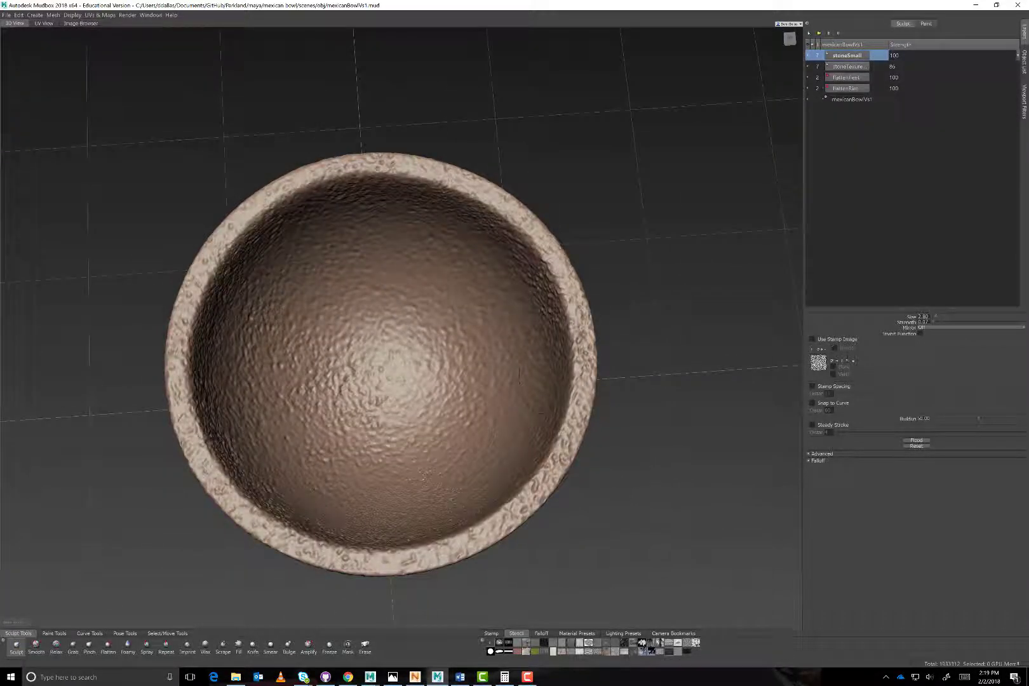
{"action": "scroll", "coordinate": [402, 356], "scroll_direction": "down", "scroll_amount": 5}
{"action": "left_click_drag", "start_coordinate": [401, 381], "coordinate": [451, 244], "text": "alt"}
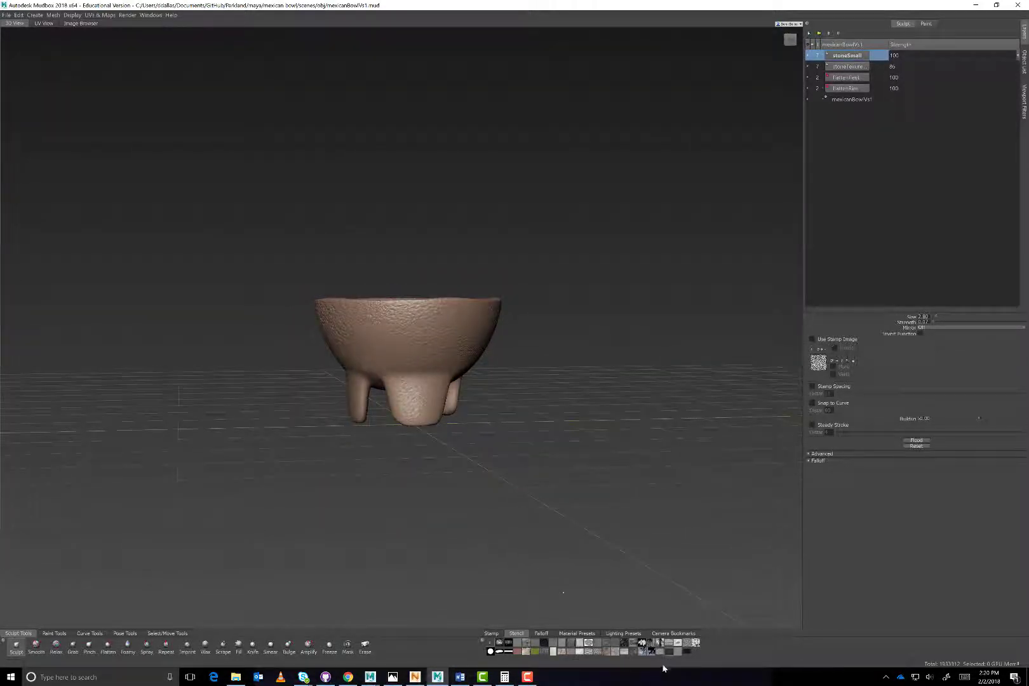
{"action": "left_click", "coordinate": [678, 653]}
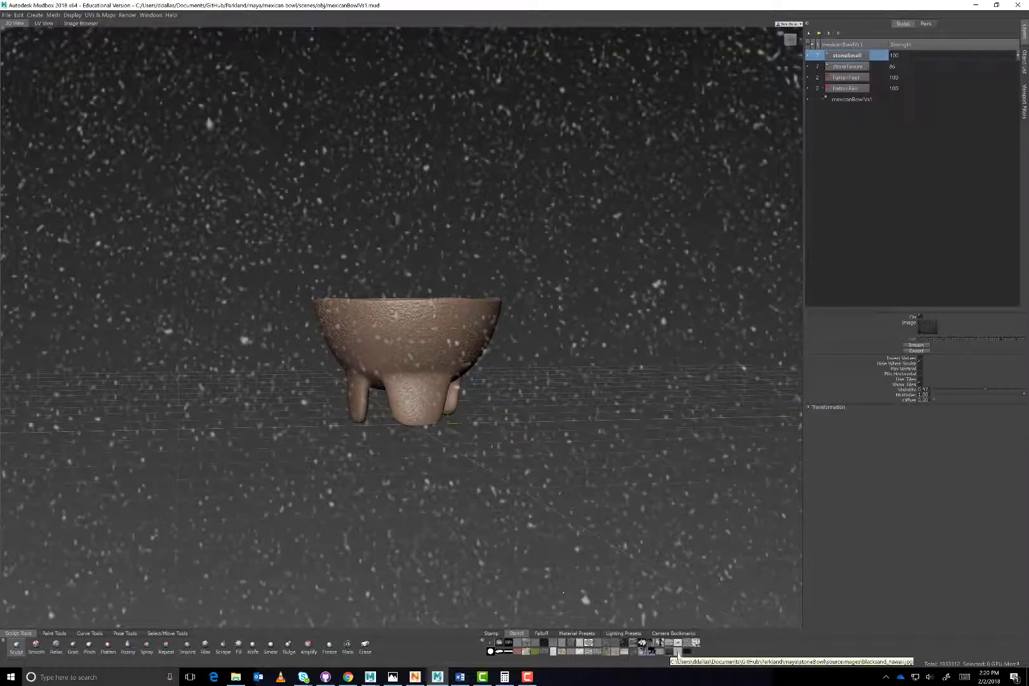
{"action": "left_click", "coordinate": [685, 652]}
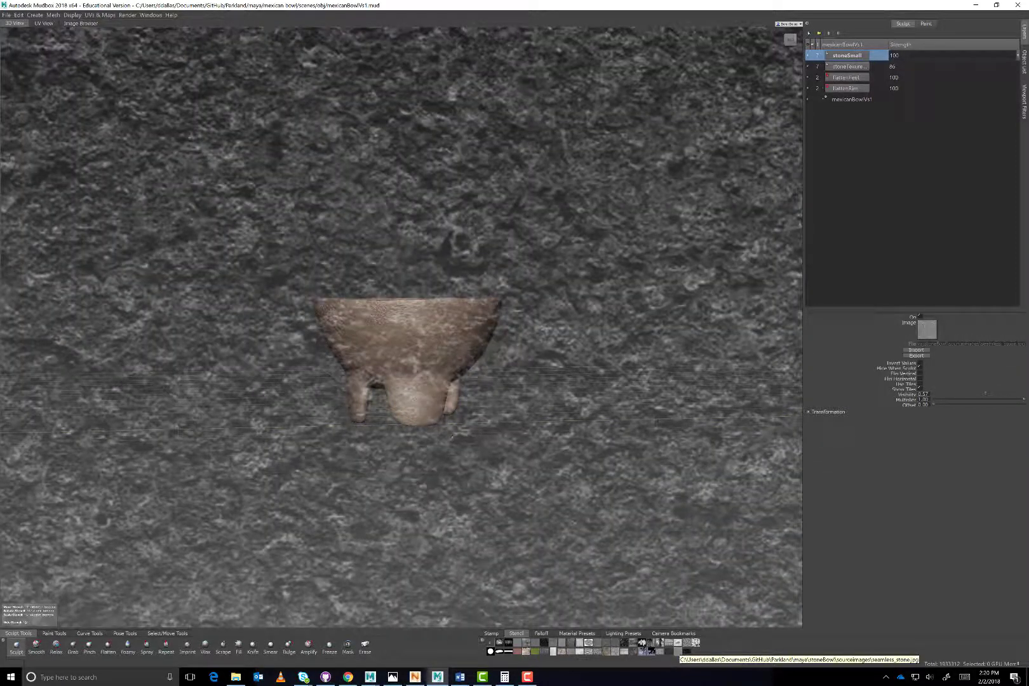
Scale the seamless stone stencil down to a square slightly larger than the bowl
{"action": "left_click_drag", "start_coordinate": [384, 375], "coordinate": [400, 386], "text": "alt"}
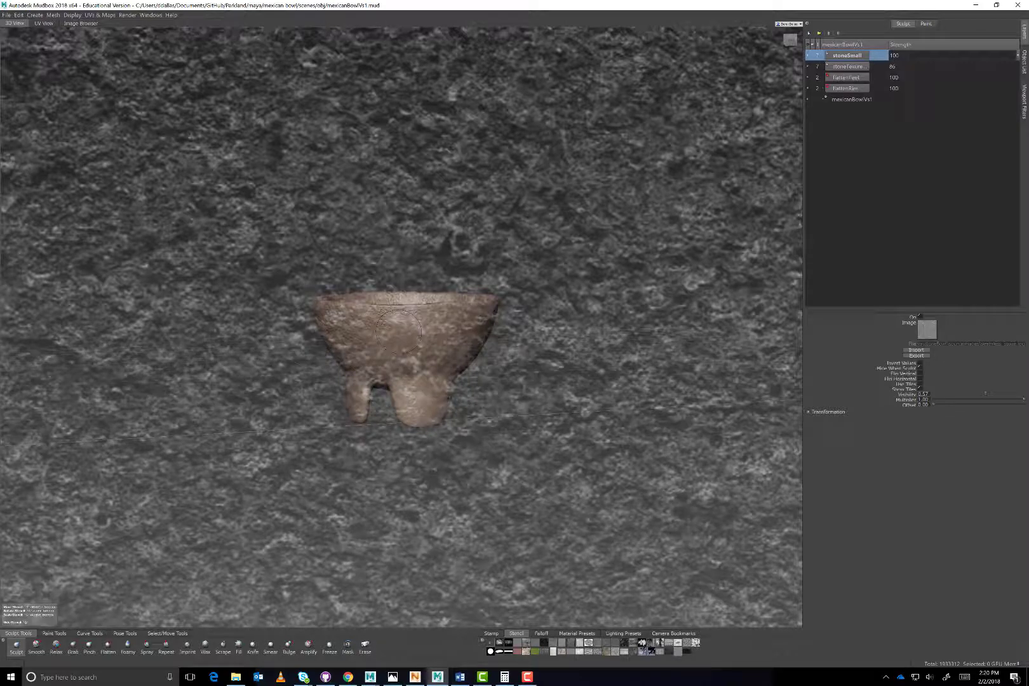
{"action": "scroll", "coordinate": [399, 330], "scroll_direction": "up", "scroll_amount": 3}
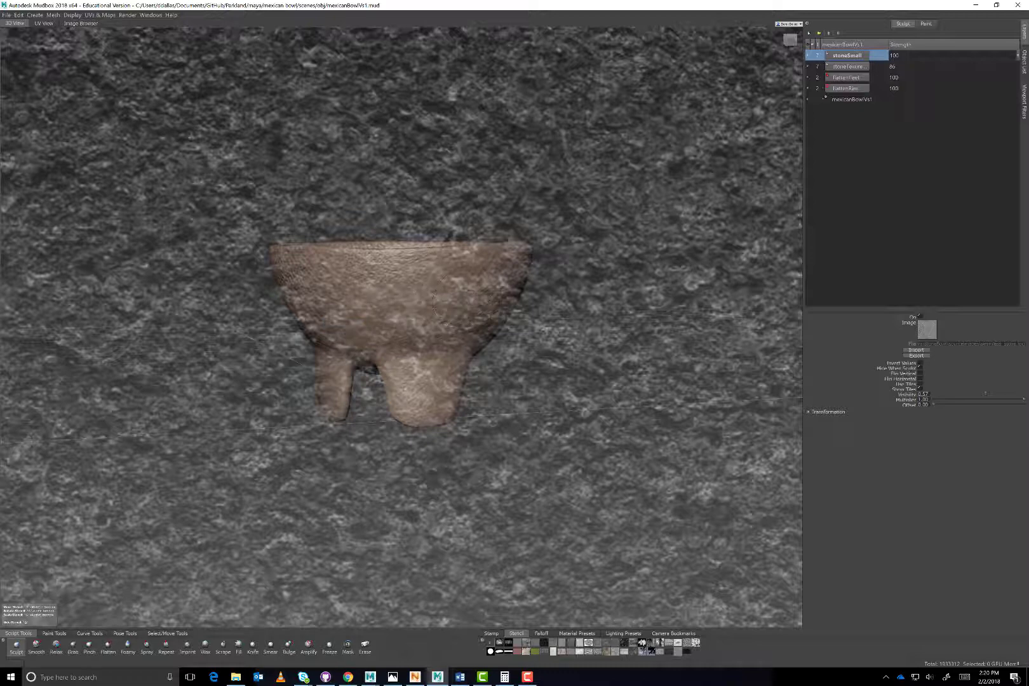
{"action": "right_click_drag", "start_coordinate": [448, 301], "coordinate": [347, 310]}
Sculpt fine stone detail on the stoneSmall layer over the outer wall, the front foot and the interior
{"action": "mouse_move", "coordinate": [412, 255]}
{"action": "left_mouse_down"}
{"action": "mouse_move", "coordinate": [362, 273]}
{"action": "mouse_move", "coordinate": [427, 272]}
{"action": "mouse_move", "coordinate": [397, 280]}
{"action": "left_mouse_up"}
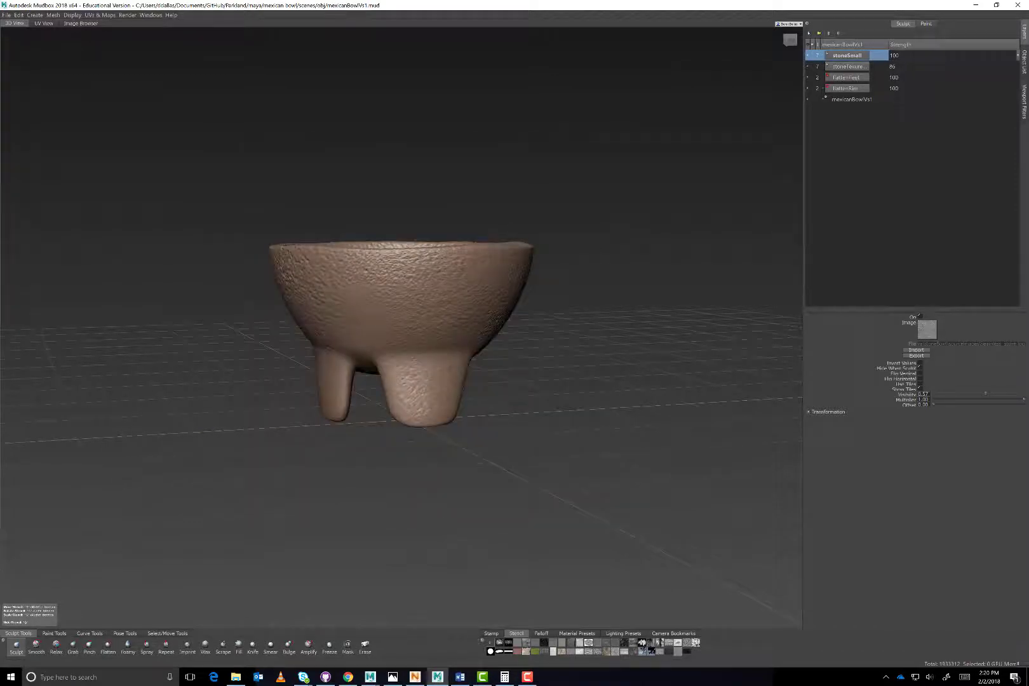
{"action": "left_click_drag", "start_coordinate": [415, 383], "coordinate": [419, 398]}
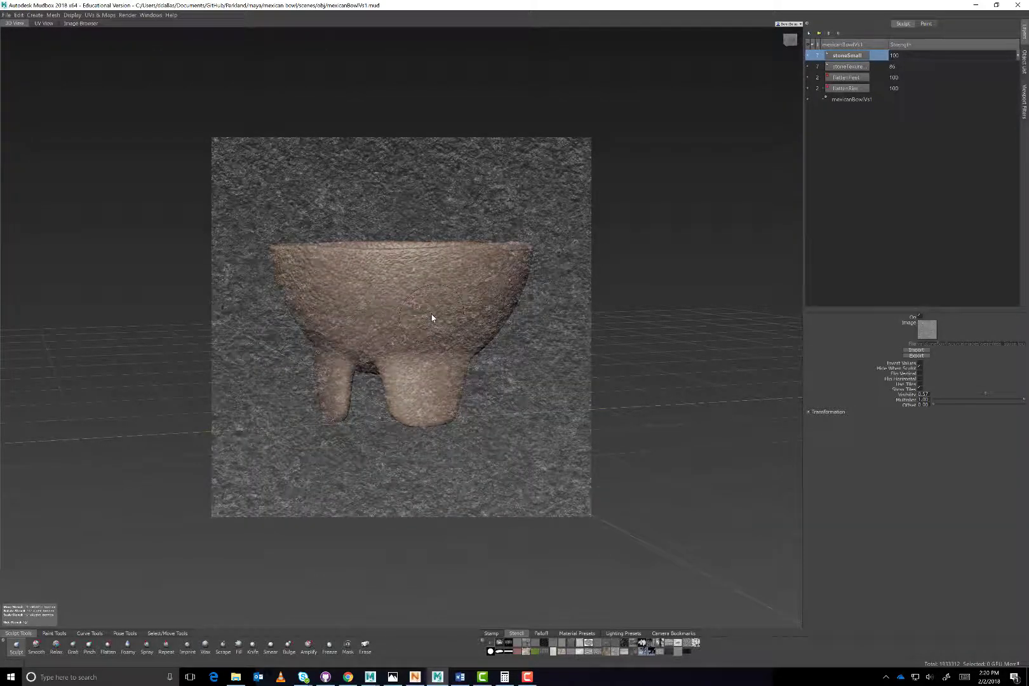
{"action": "mouse_move", "coordinate": [389, 269]}
{"action": "left_mouse_down"}
{"action": "mouse_move", "coordinate": [422, 299]}
{"action": "mouse_move", "coordinate": [381, 308]}
{"action": "mouse_move", "coordinate": [432, 334]}
{"action": "mouse_move", "coordinate": [381, 327]}
{"action": "left_mouse_up"}
{"action": "mouse_move", "coordinate": [330, 266]}
{"action": "left_mouse_down"}
{"action": "mouse_move", "coordinate": [363, 272]}
{"action": "mouse_move", "coordinate": [408, 350]}
{"action": "left_mouse_up"}
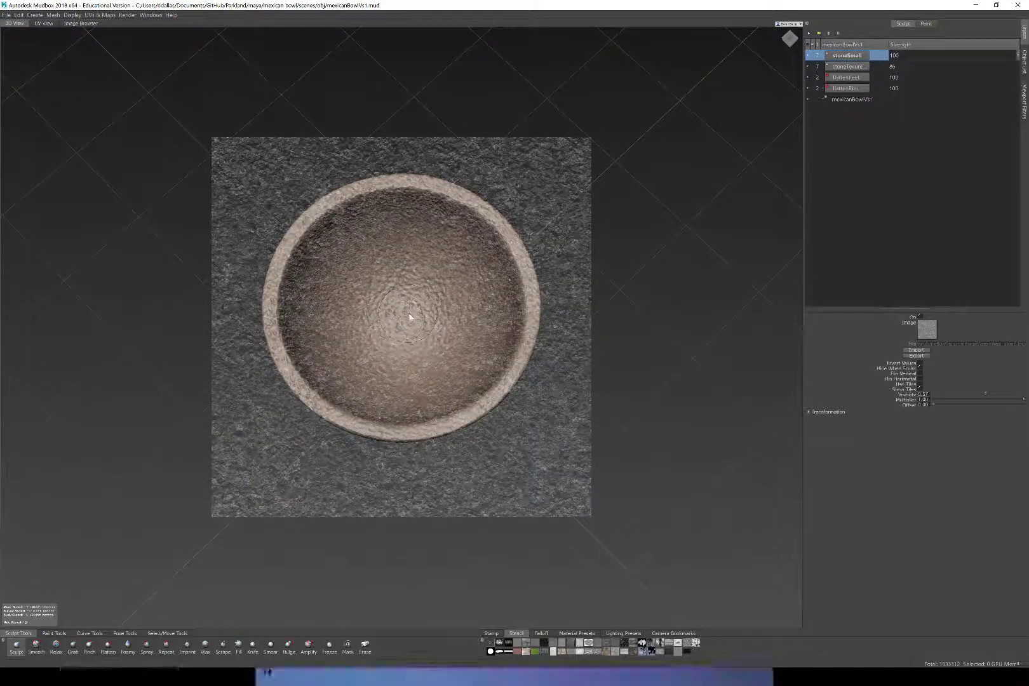
Try a stroke in the centre of the interior and undo it, and hide the stencil to inspect the bowl
{"action": "mouse_move", "coordinate": [419, 318]}
{"action": "left_mouse_down"}
{"action": "mouse_move", "coordinate": [399, 331]}
{"action": "mouse_move", "coordinate": [397, 295]}
{"action": "mouse_move", "coordinate": [433, 325]}
{"action": "left_mouse_up"}
{"action": "key", "text": "ctrl+z"}
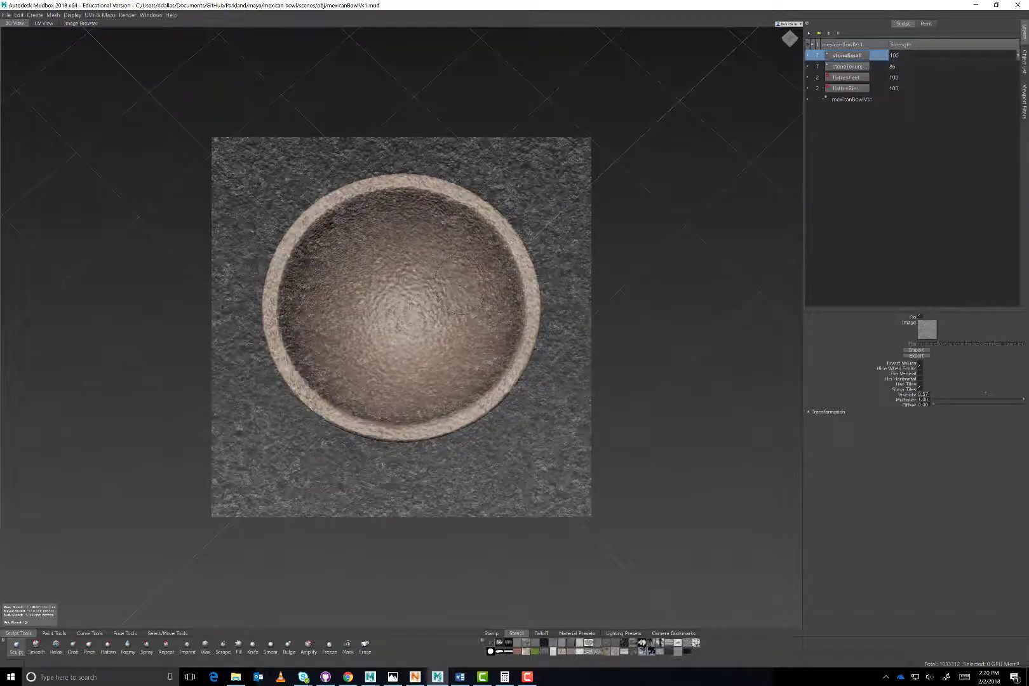
{"action": "key", "text": "q"}
{"action": "left_click_drag", "start_coordinate": [494, 312], "coordinate": [563, 324], "text": "alt"}
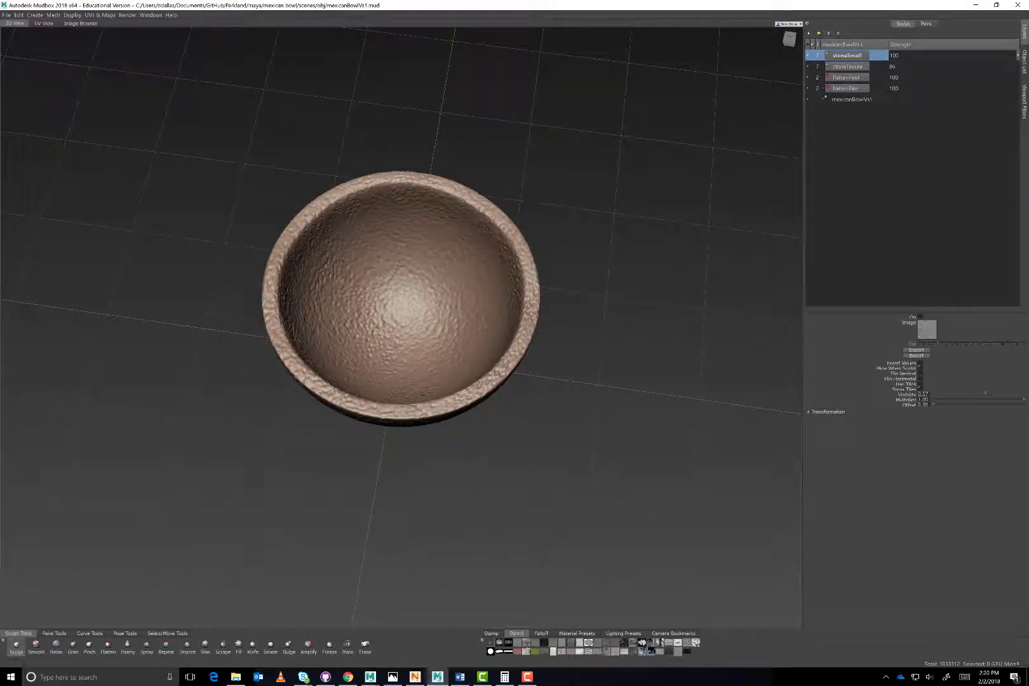
{"action": "left_click_drag", "start_coordinate": [369, 257], "coordinate": [374, 137], "text": "alt"}
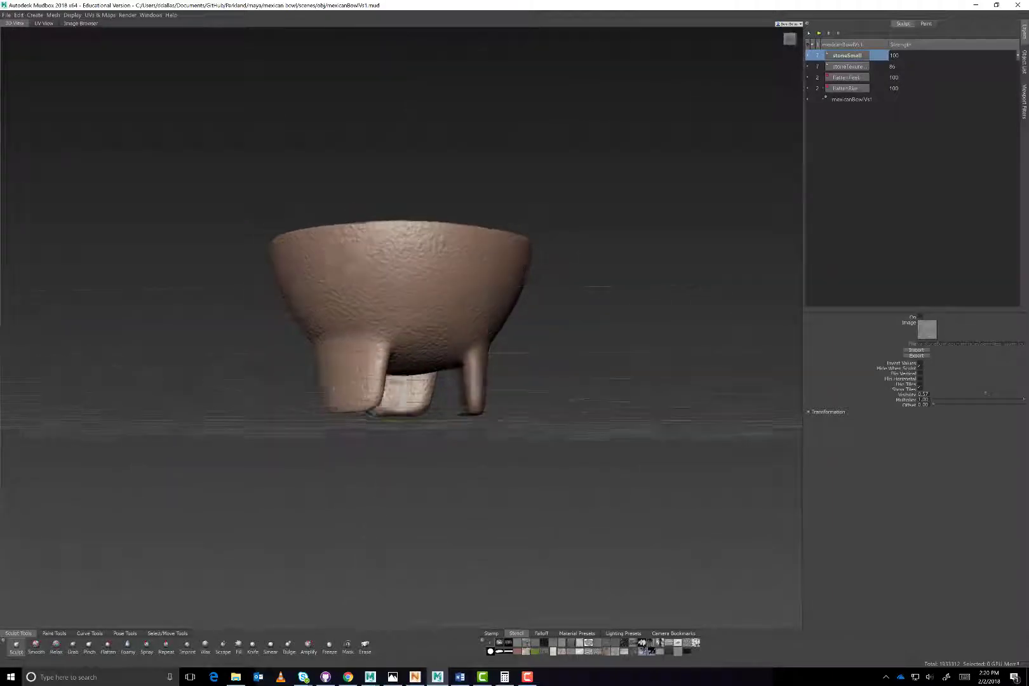
Try several stencil images over the bowl, such as bark, spatter and skin, and set the stencil to the white-dot pores image
{"action": "left_click_drag", "start_coordinate": [457, 359], "coordinate": [598, 360], "text": "alt"}
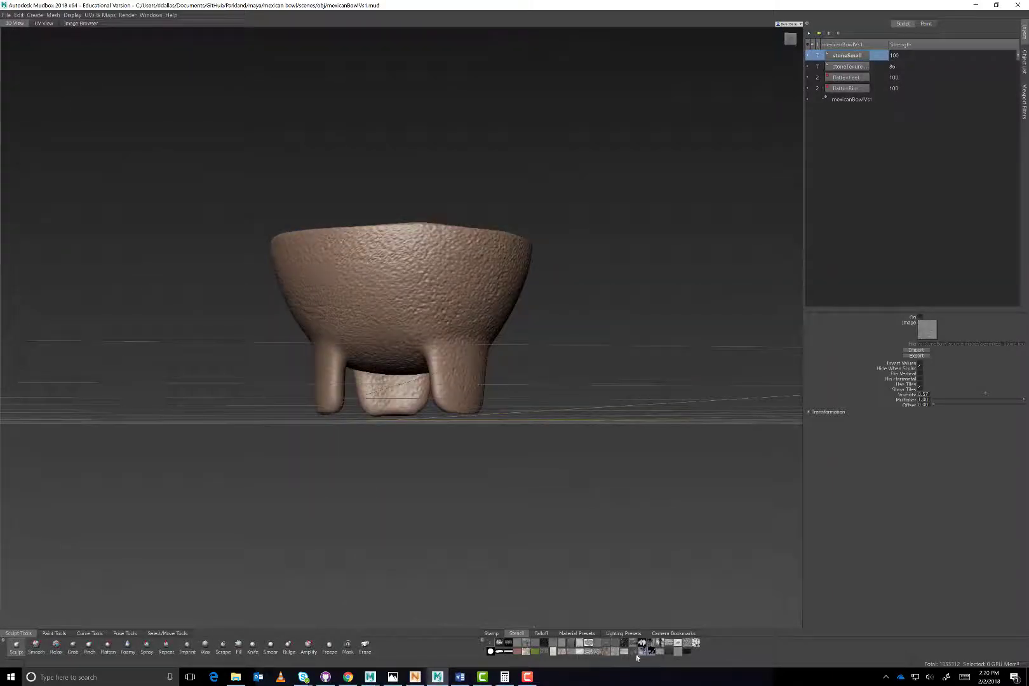
{"action": "left_click", "coordinate": [660, 652]}
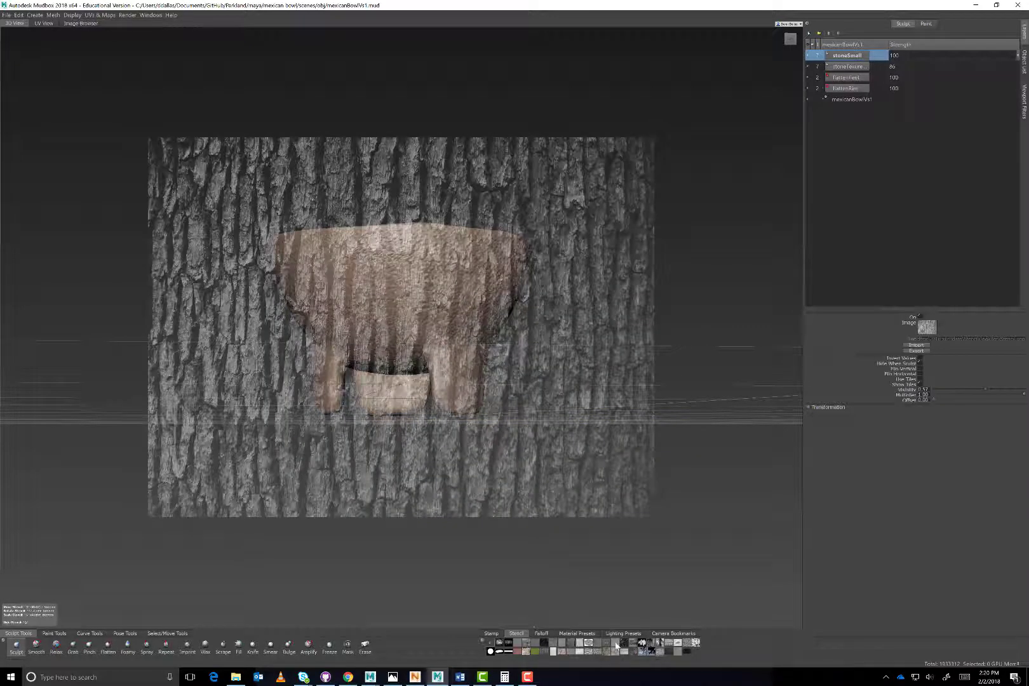
{"action": "left_click", "coordinate": [616, 645]}
{"action": "left_click", "coordinate": [627, 644]}
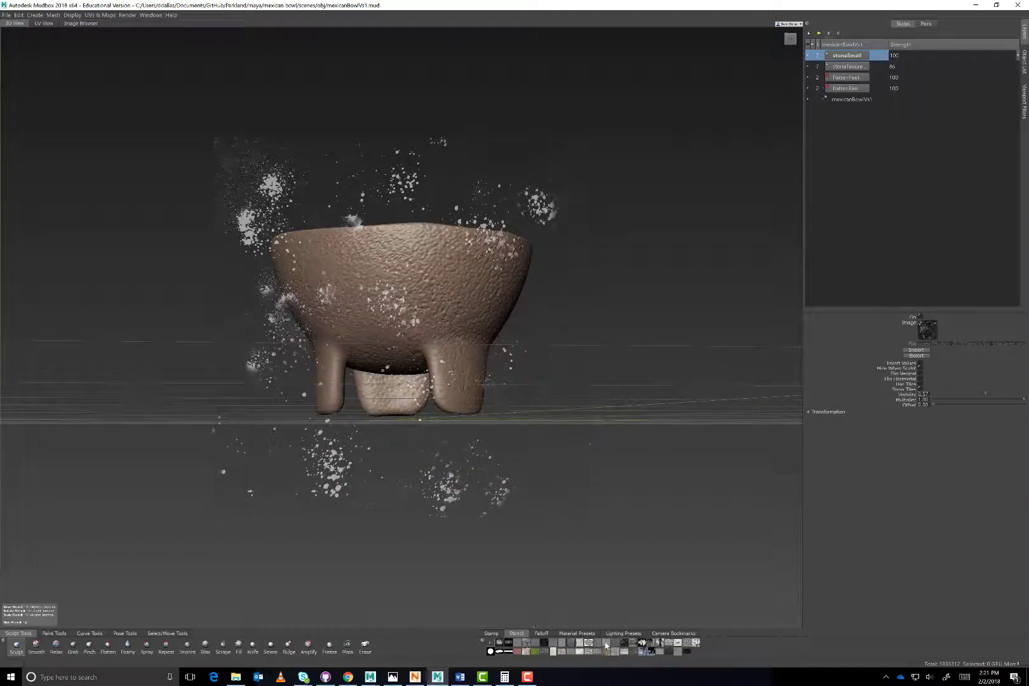
{"action": "left_click", "coordinate": [607, 646]}
{"action": "left_click", "coordinate": [597, 644]}
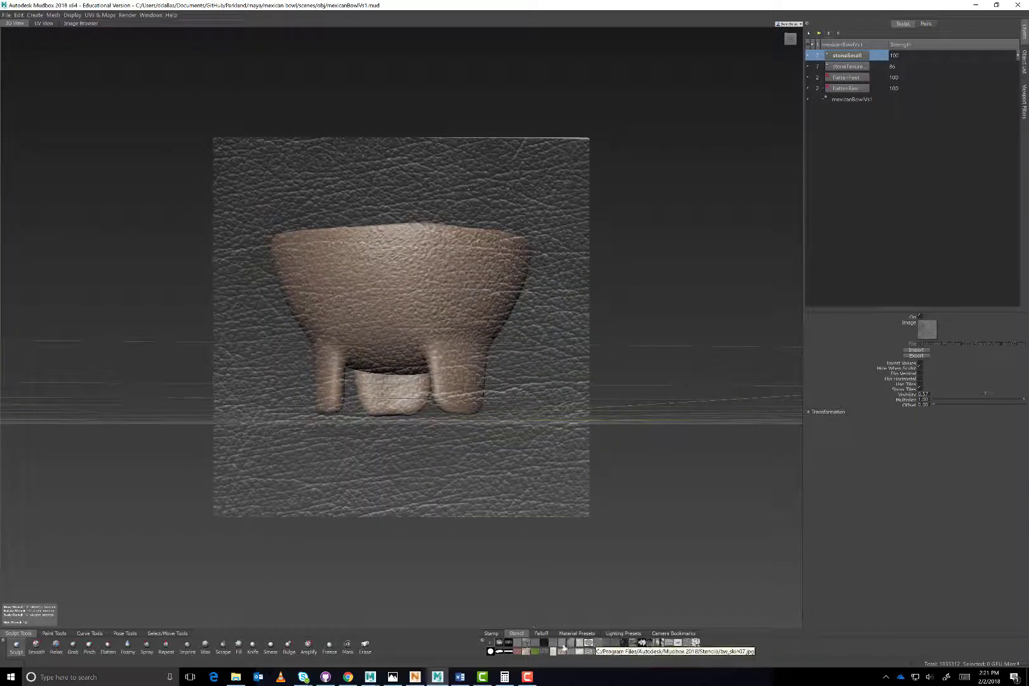
{"action": "left_click", "coordinate": [576, 645]}
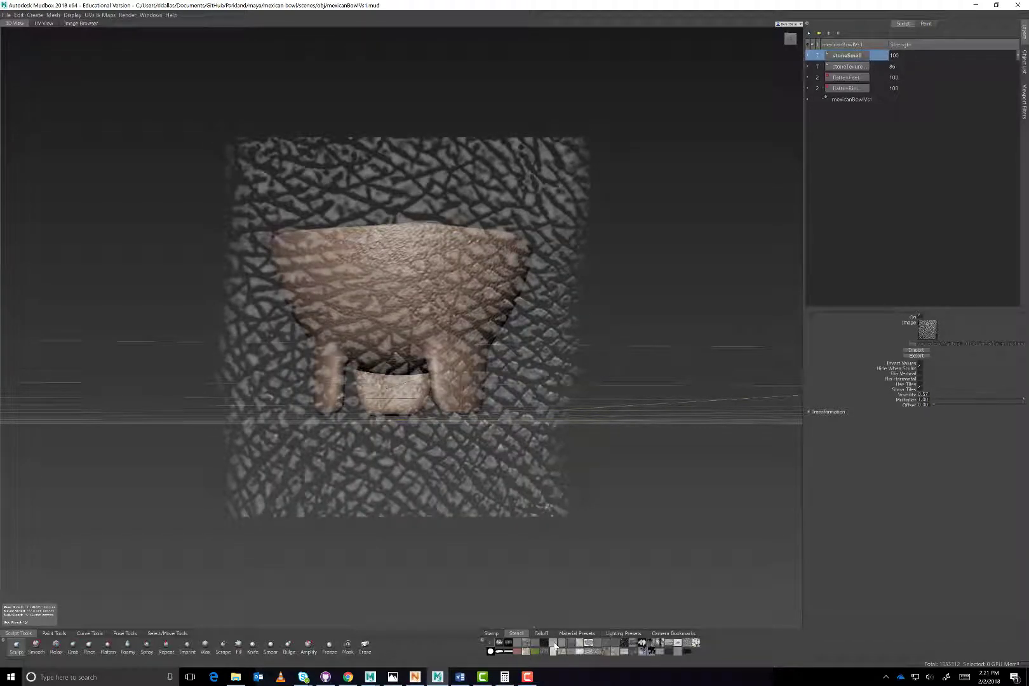
{"action": "left_click", "coordinate": [554, 645]}
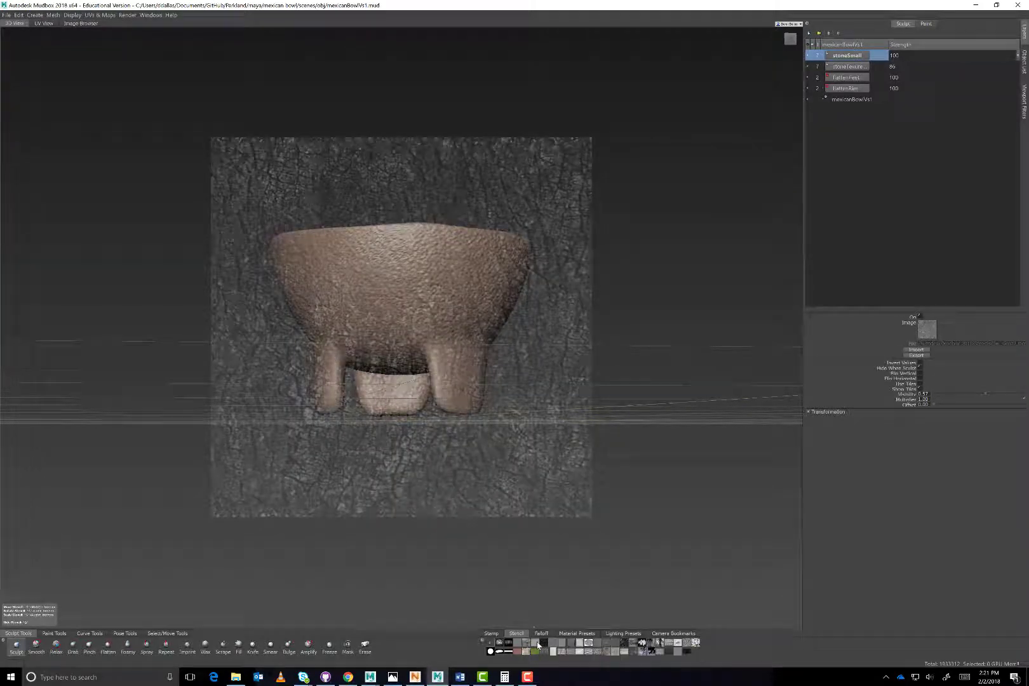
{"action": "left_click", "coordinate": [543, 644]}
{"action": "left_click", "coordinate": [544, 643]}
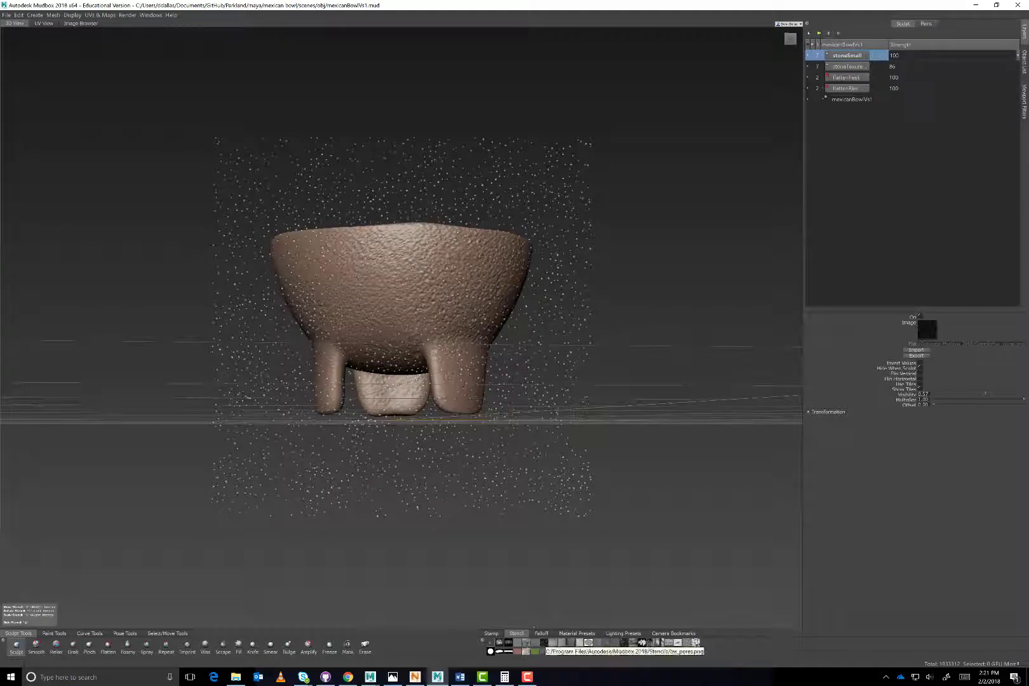
Enlarge the pores stencil over the bowl, and try a stroke on the outer wall and undo it
{"action": "left_click_drag", "start_coordinate": [381, 260], "coordinate": [377, 210], "text": "alt"}
{"action": "scroll", "coordinate": [377, 241], "scroll_direction": "up", "scroll_amount": 3}
{"action": "scroll", "coordinate": [377, 241], "scroll_direction": "up", "scroll_amount": 2}
{"action": "right_click_drag", "start_coordinate": [426, 270], "coordinate": [328, 241]}
{"action": "mouse_move", "coordinate": [328, 242]}
{"action": "left_mouse_down"}
{"action": "mouse_move", "coordinate": [337, 241]}
{"action": "mouse_move", "coordinate": [296, 244]}
{"action": "mouse_move", "coordinate": [328, 219]}
{"action": "mouse_move", "coordinate": [407, 223]}
{"action": "left_mouse_up"}
{"action": "key", "text": "ctrl+z"}
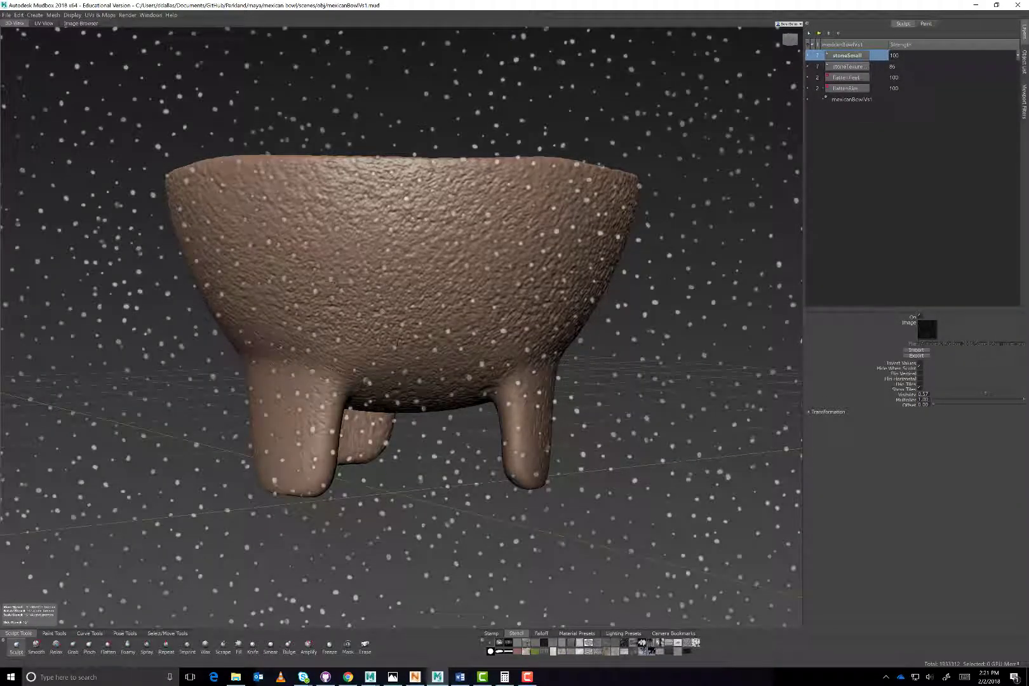
Switch to Photos and study the surface pits in the stone bowl reference images, and return to Mudbox
{"action": "left_click", "coordinate": [393, 677]}
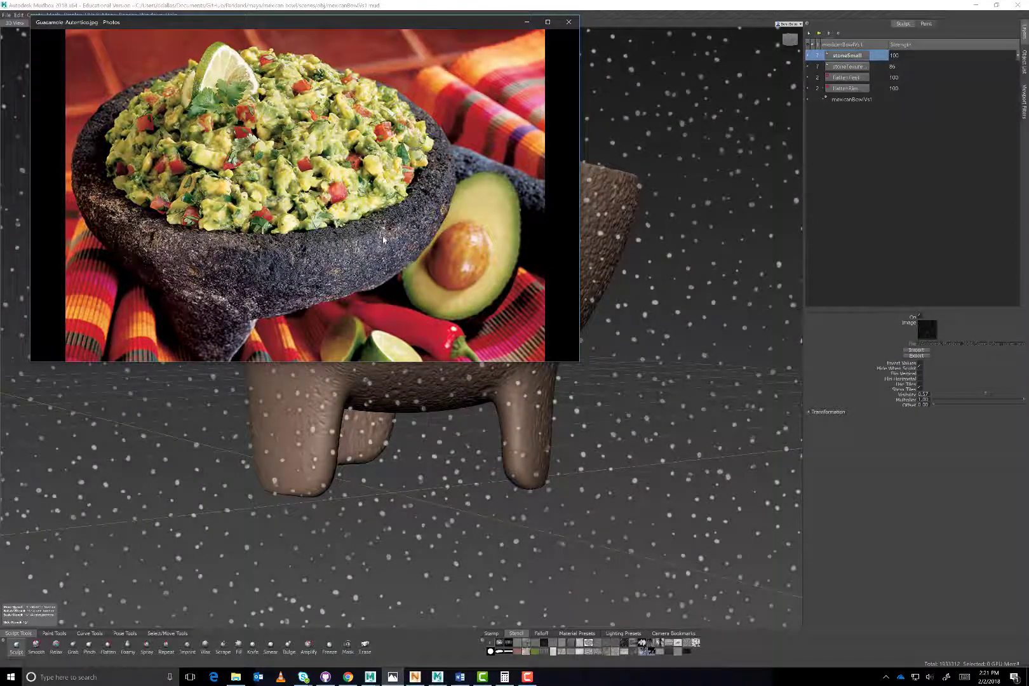
{"action": "key", "text": "Right"}
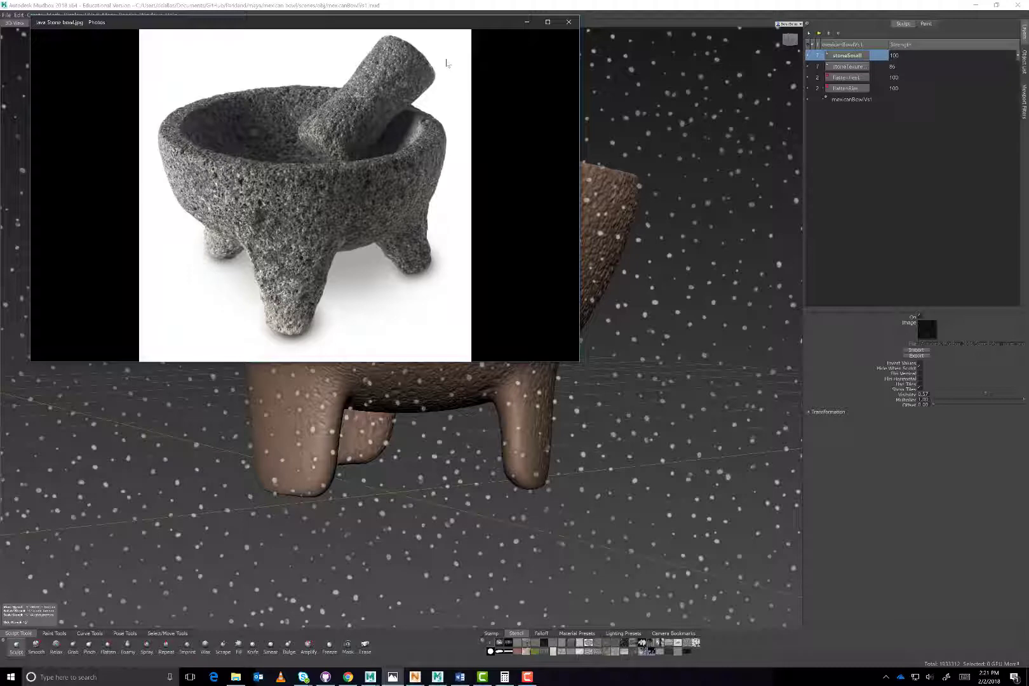
{"action": "left_click", "coordinate": [527, 22]}
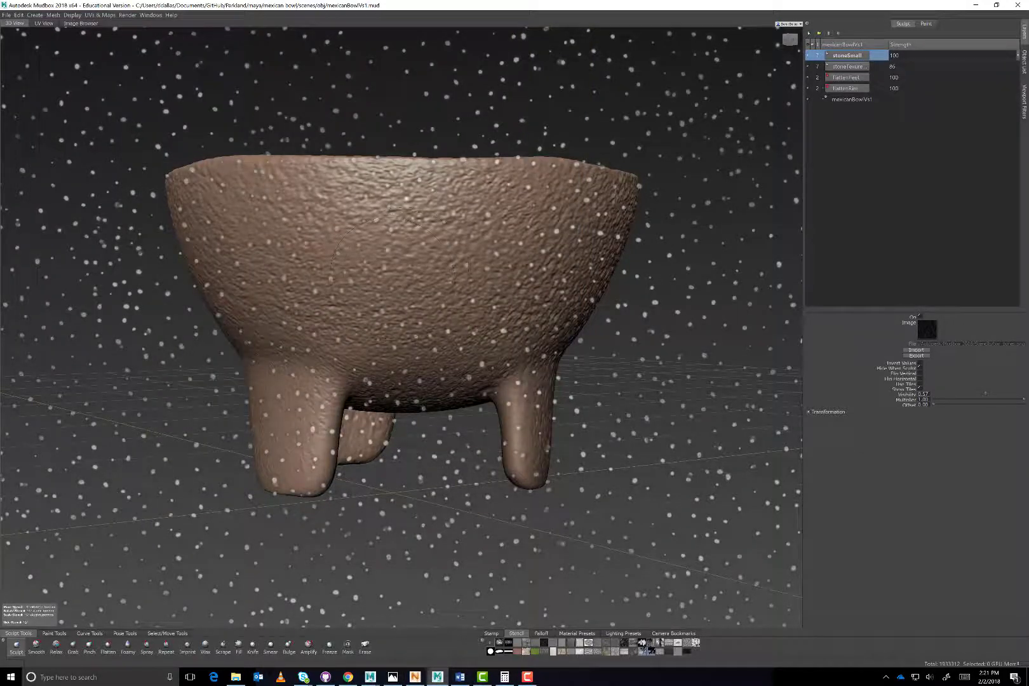
Sculpt pores into the outer wall and one foot through the slightly smaller pores stencil, using the white splatter stamp image
{"action": "right_click_drag", "start_coordinate": [404, 279], "coordinate": [378, 280]}
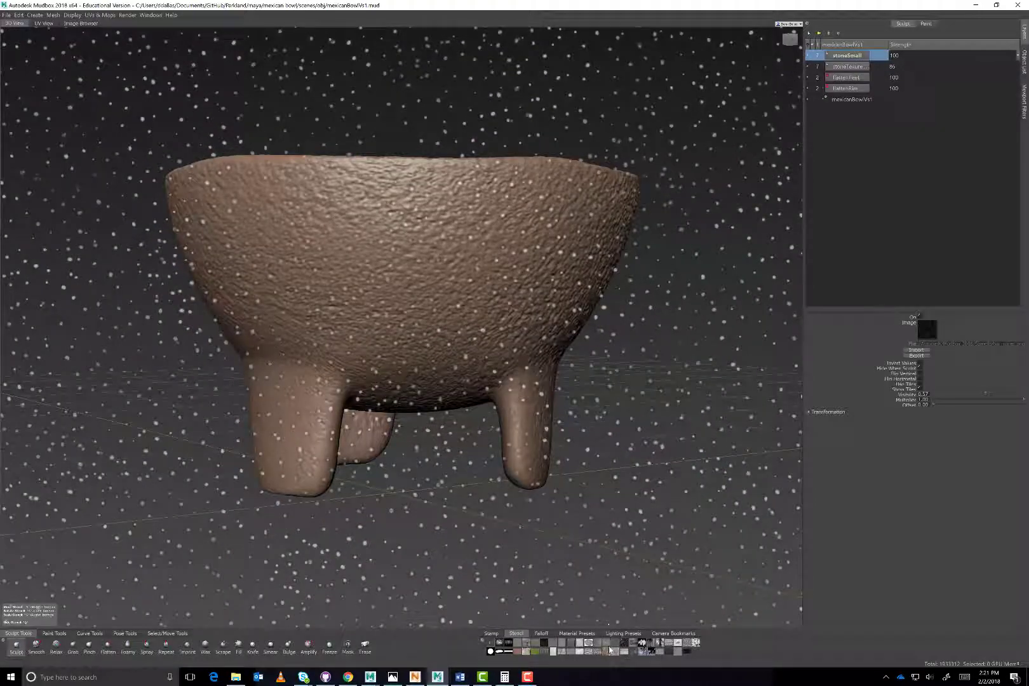
{"action": "left_click", "coordinate": [492, 634]}
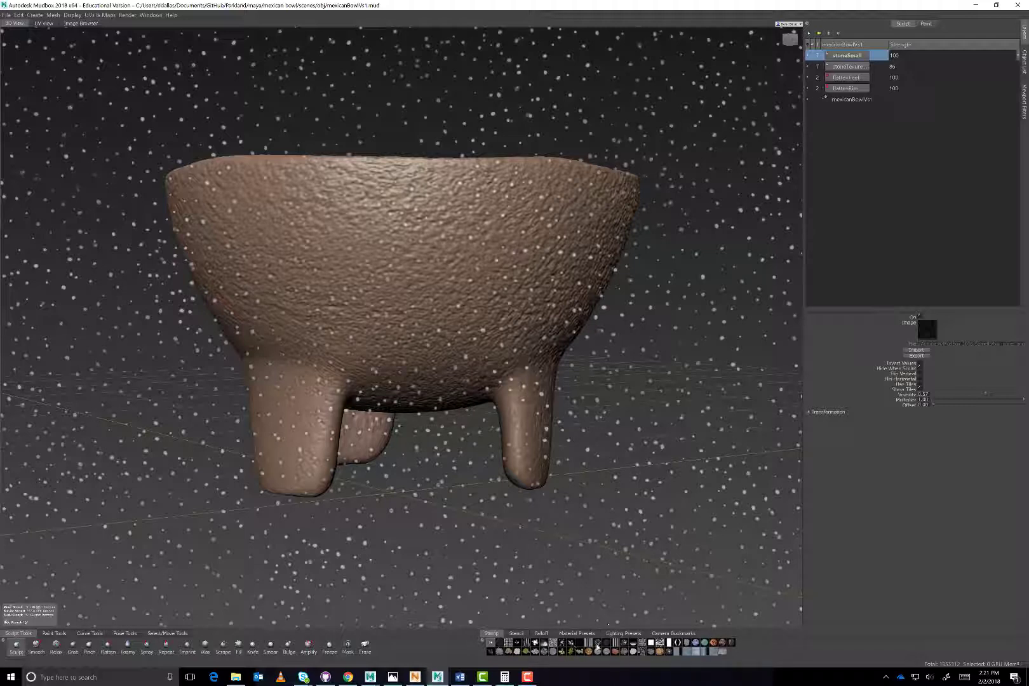
{"action": "left_click", "coordinate": [535, 643]}
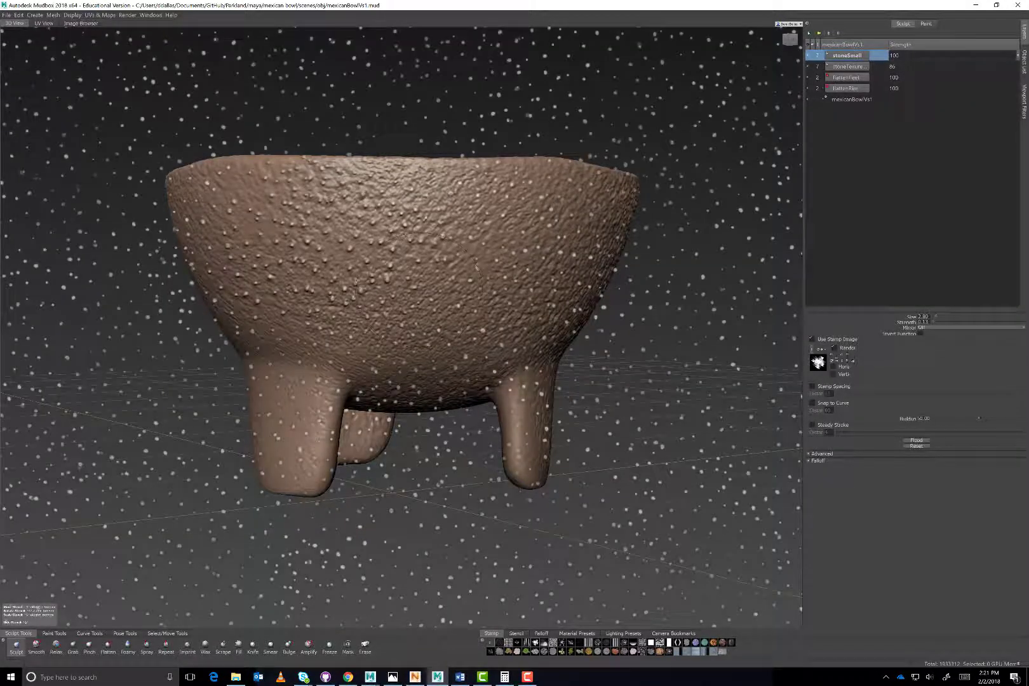
{"action": "mouse_move", "coordinate": [440, 280]}
{"action": "left_mouse_down"}
{"action": "mouse_move", "coordinate": [330, 254]}
{"action": "mouse_move", "coordinate": [393, 286]}
{"action": "mouse_move", "coordinate": [445, 274]}
{"action": "left_mouse_up"}
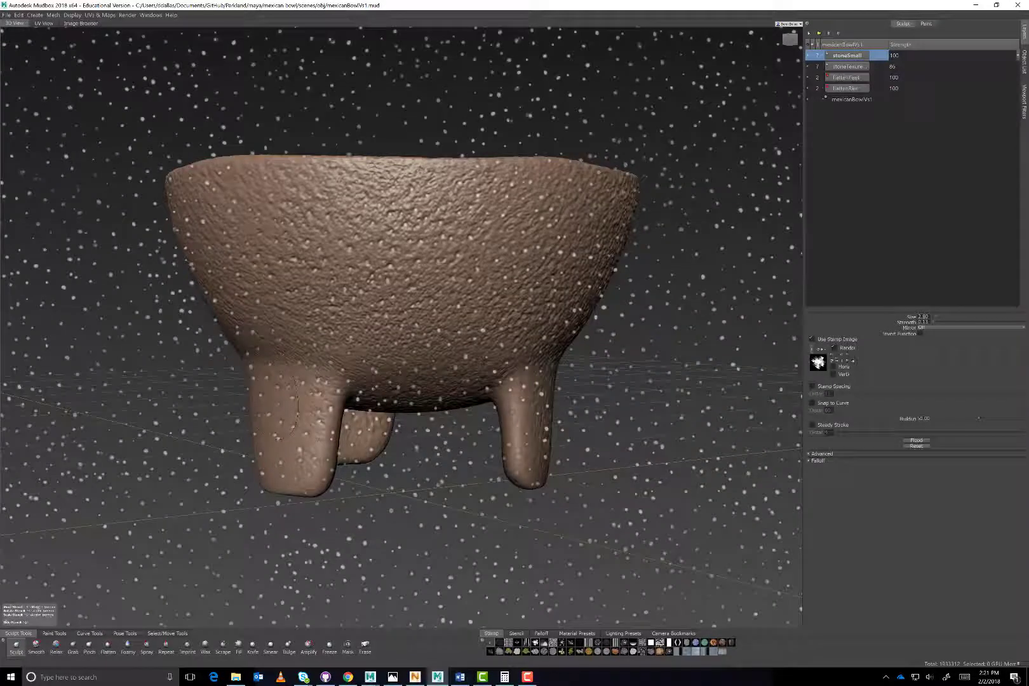
{"action": "key", "text": "q"}
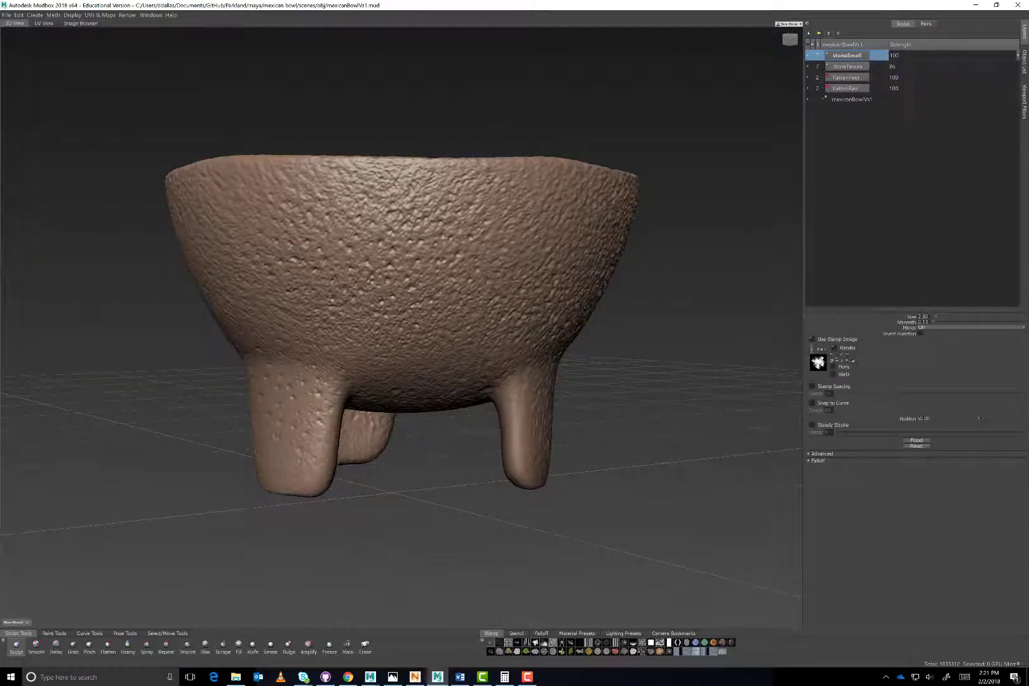
{"action": "left_click_drag", "start_coordinate": [381, 318], "coordinate": [362, 270], "text": "alt"}
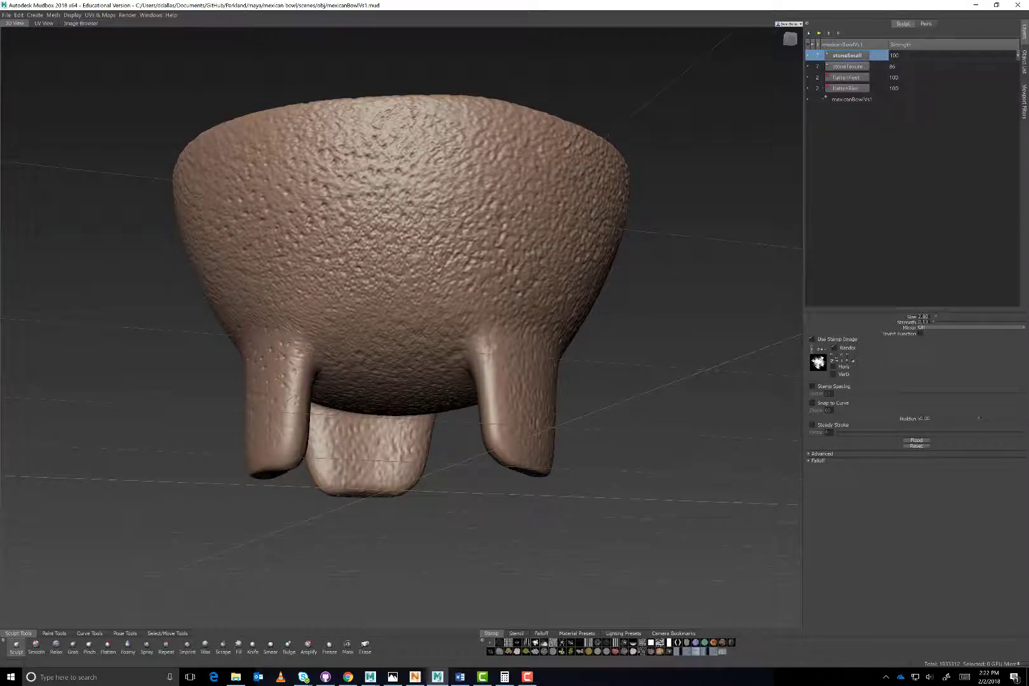
Show the pores stencil again, shift it across the bowl, and sculpt pores over the interior, rim and outer wall
{"action": "key", "text": "q"}
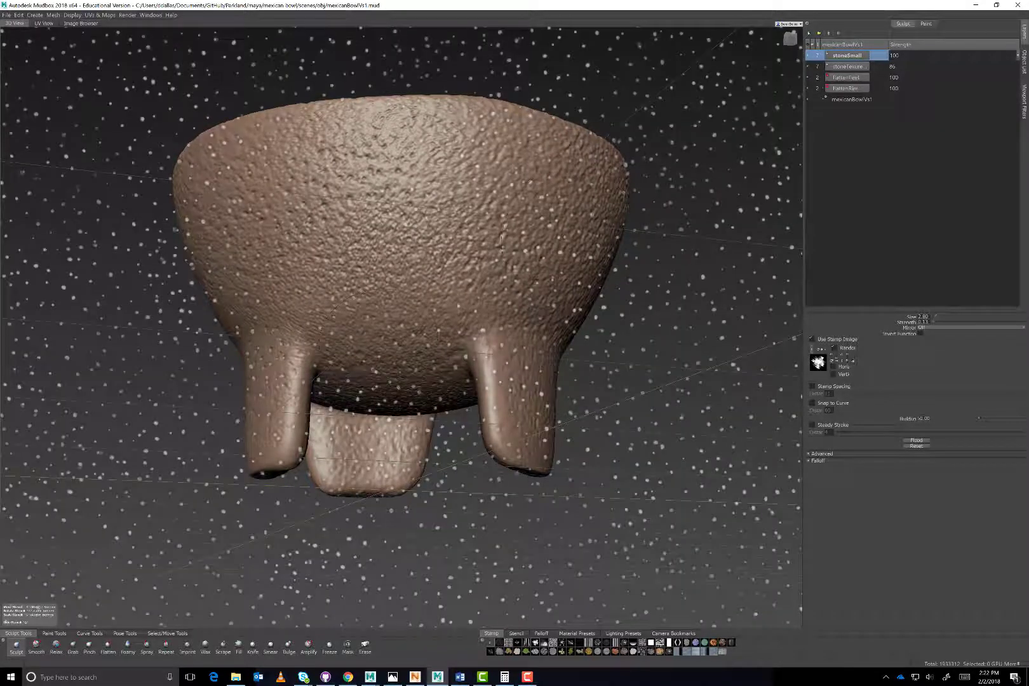
{"action": "left_click_drag", "start_coordinate": [394, 267], "coordinate": [400, 365], "text": "alt"}
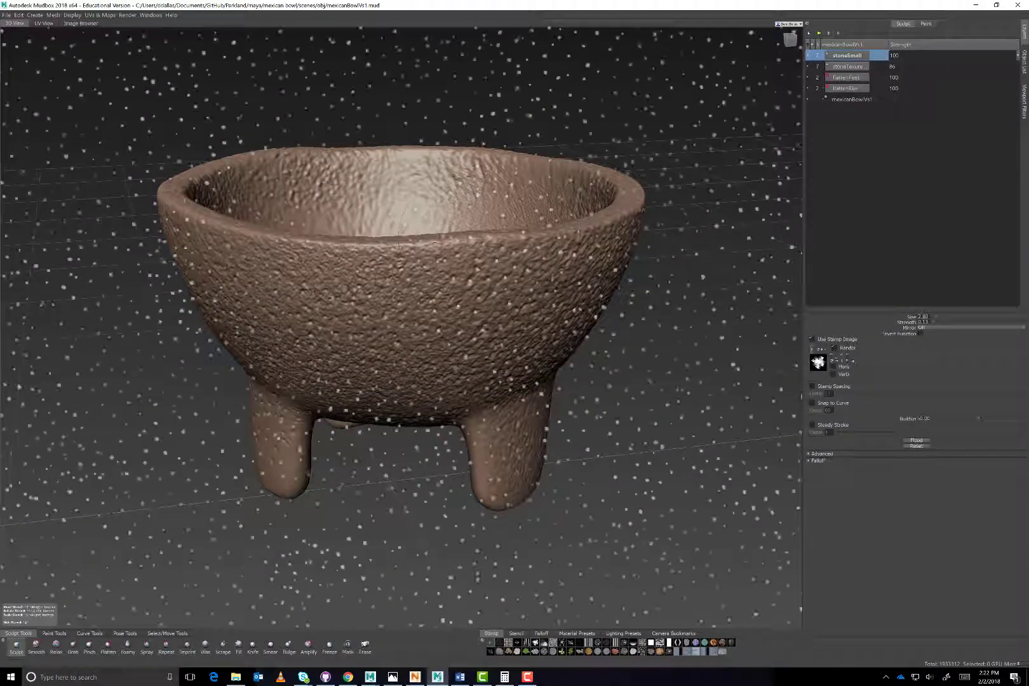
{"action": "left_click_drag", "start_coordinate": [512, 223], "coordinate": [471, 308], "text": "alt"}
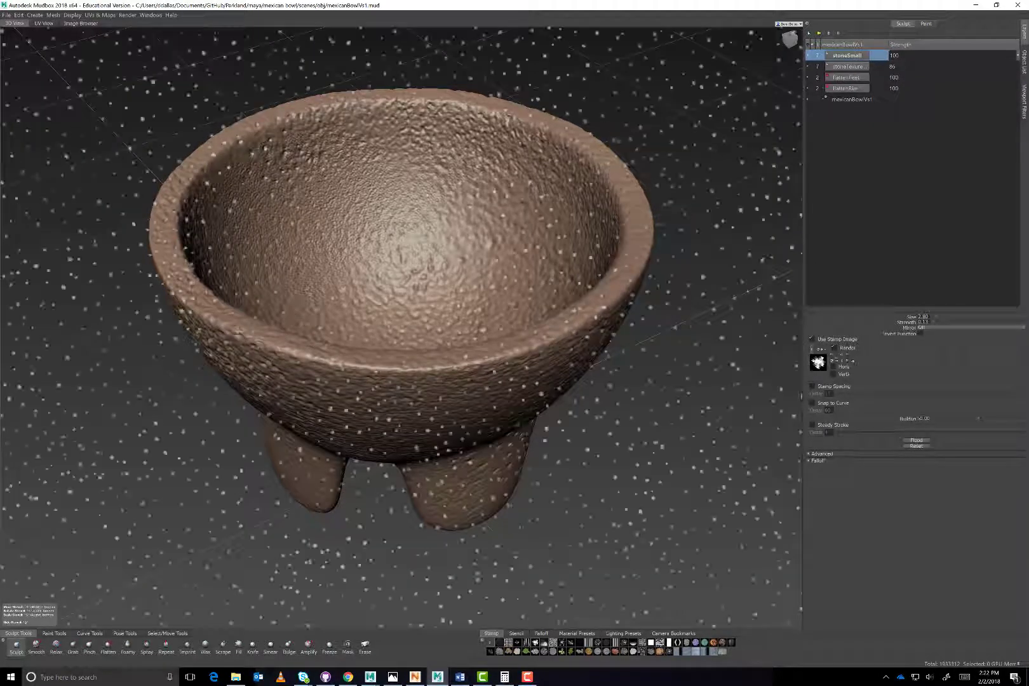
{"action": "scroll", "coordinate": [402, 328], "scroll_direction": "down", "scroll_amount": 3}
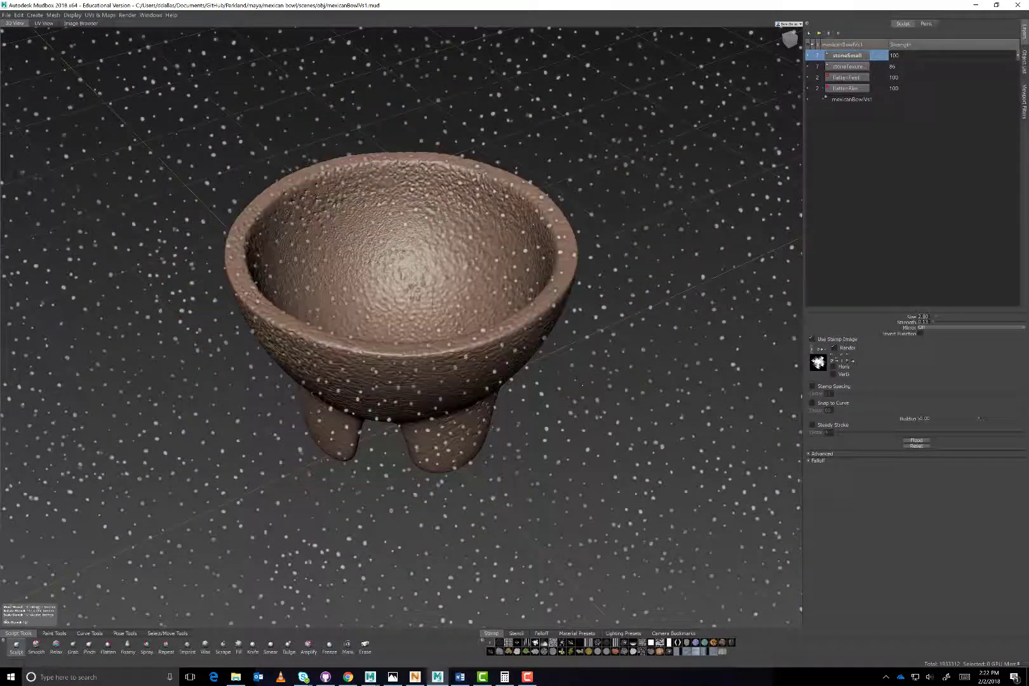
{"action": "middle_click_drag", "start_coordinate": [401, 327], "coordinate": [618, 335]}
{"action": "middle_click_drag", "start_coordinate": [441, 278], "coordinate": [407, 270]}
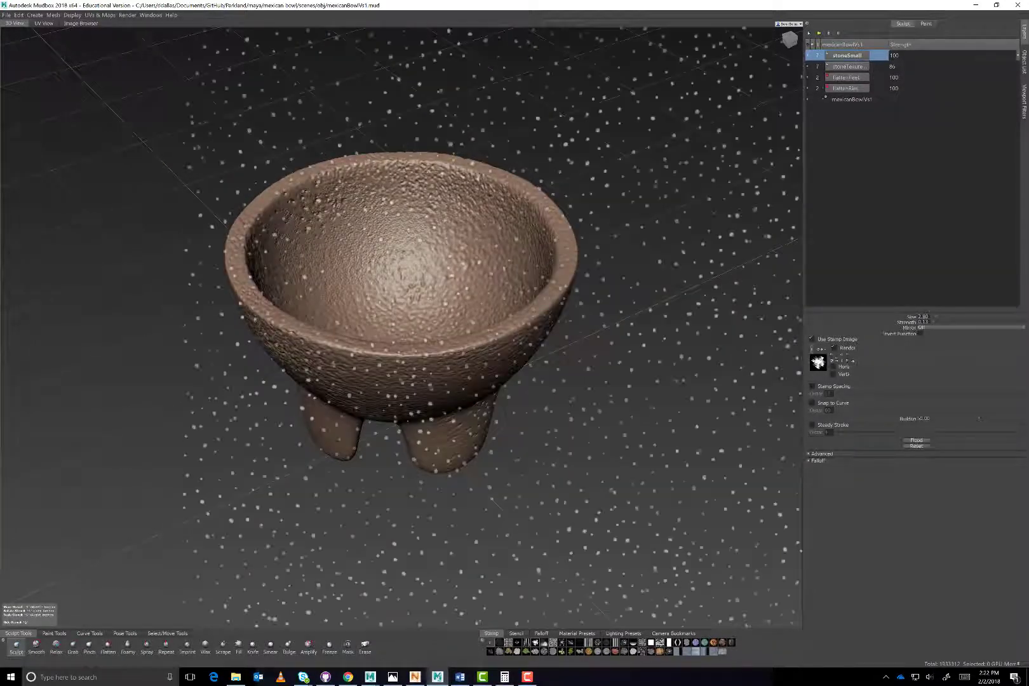
{"action": "mouse_move", "coordinate": [330, 216]}
{"action": "left_mouse_down"}
{"action": "mouse_move", "coordinate": [296, 235]}
{"action": "mouse_move", "coordinate": [282, 302]}
{"action": "mouse_move", "coordinate": [355, 368]}
{"action": "left_mouse_up"}
Sculpt pores into another side of the outer wall, with the bowl placed under the stencil dots
{"action": "middle_click_drag", "start_coordinate": [407, 254], "coordinate": [702, 397], "text": "alt"}
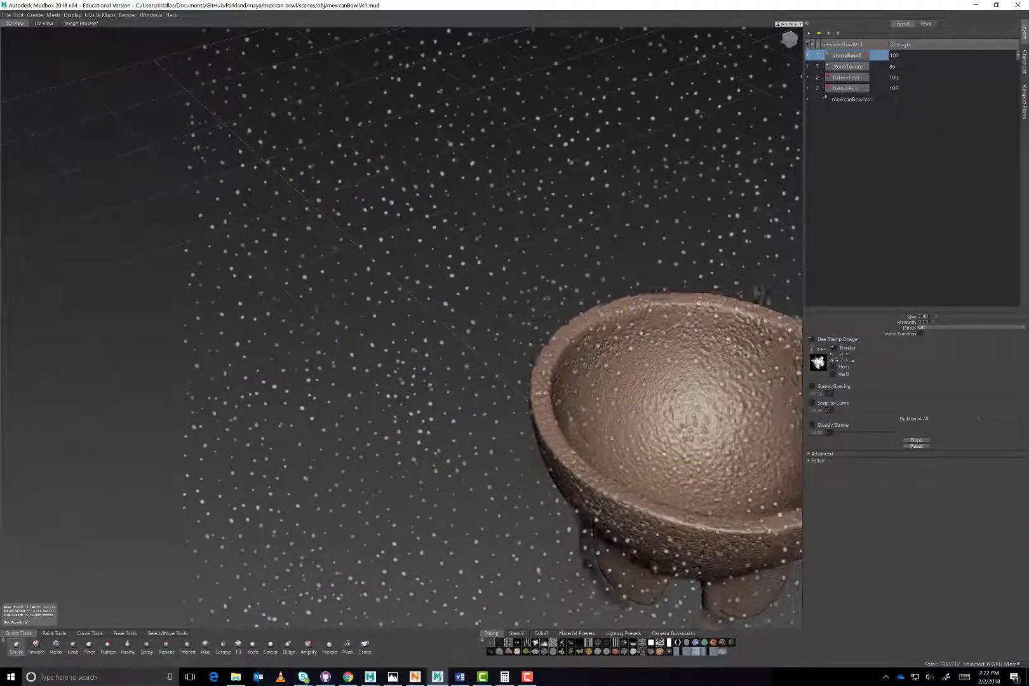
{"action": "left_click_drag", "start_coordinate": [703, 397], "coordinate": [680, 292], "text": "alt"}
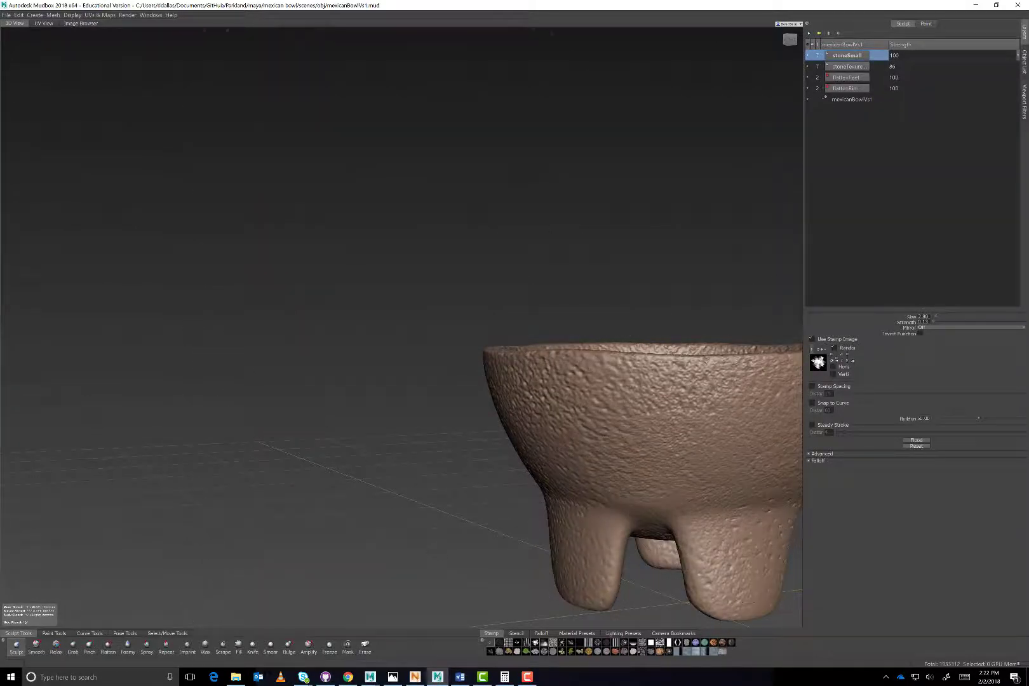
{"action": "left_click_drag", "start_coordinate": [686, 387], "coordinate": [622, 402]}
{"action": "middle_click_drag", "start_coordinate": [647, 385], "coordinate": [504, 149], "text": "alt"}
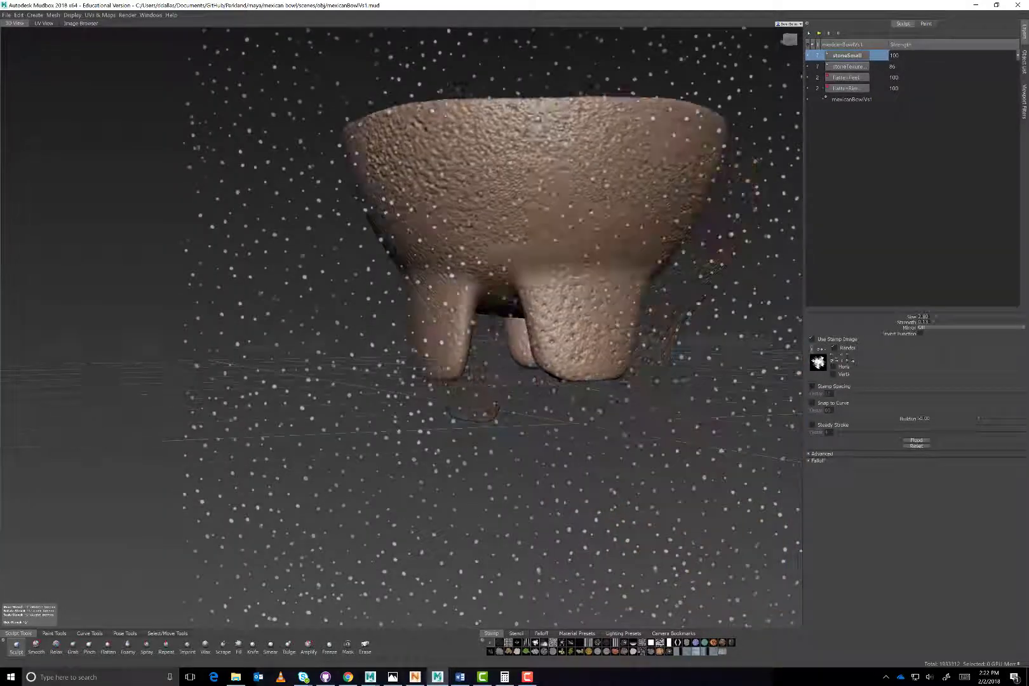
Sculpt pores into the bowl's underside and the bottoms of the feet
{"action": "left_click_drag", "start_coordinate": [503, 149], "coordinate": [442, 54], "text": "alt"}
{"action": "middle_click_drag", "start_coordinate": [442, 54], "coordinate": [439, 251], "text": "alt"}
{"action": "left_click_drag", "start_coordinate": [439, 251], "coordinate": [439, 216], "text": "alt"}
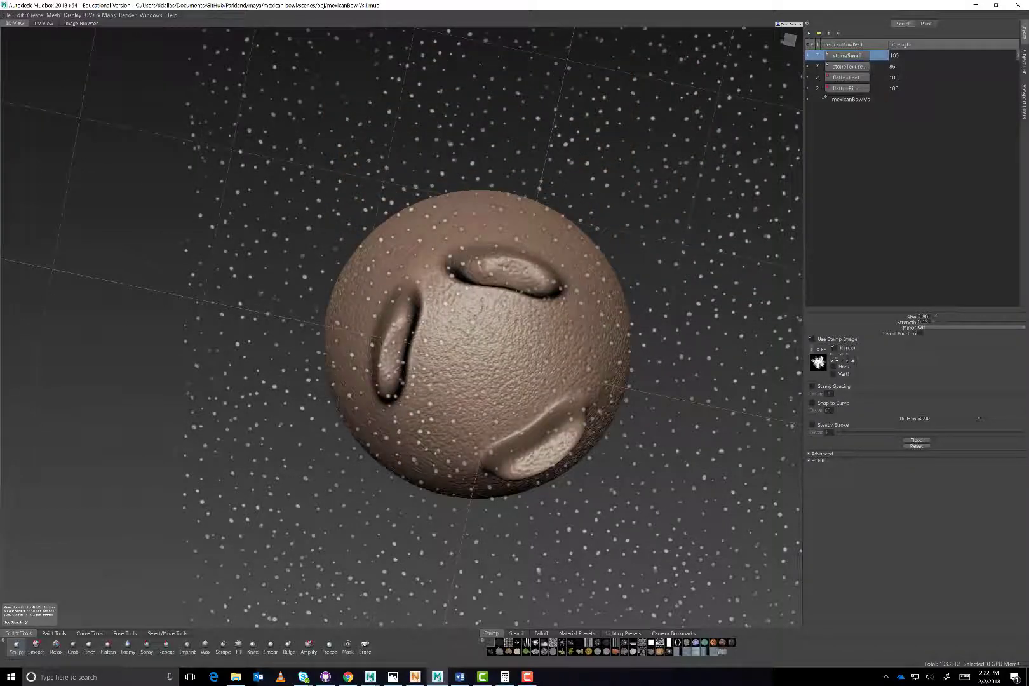
{"action": "mouse_move", "coordinate": [510, 403]}
{"action": "left_mouse_down"}
{"action": "mouse_move", "coordinate": [496, 362]}
{"action": "mouse_move", "coordinate": [521, 356]}
{"action": "mouse_move", "coordinate": [509, 337]}
{"action": "mouse_move", "coordinate": [540, 387]}
{"action": "left_mouse_up"}
{"action": "left_click_drag", "start_coordinate": [546, 443], "coordinate": [540, 452]}
{"action": "left_click_drag", "start_coordinate": [397, 331], "coordinate": [390, 375]}
Sculpt pores into the outer wall, interior and front foot, enlarging the brush to size 11.70, and hide the stencil
{"action": "left_click_drag", "start_coordinate": [553, 283], "coordinate": [550, 349], "text": "alt"}
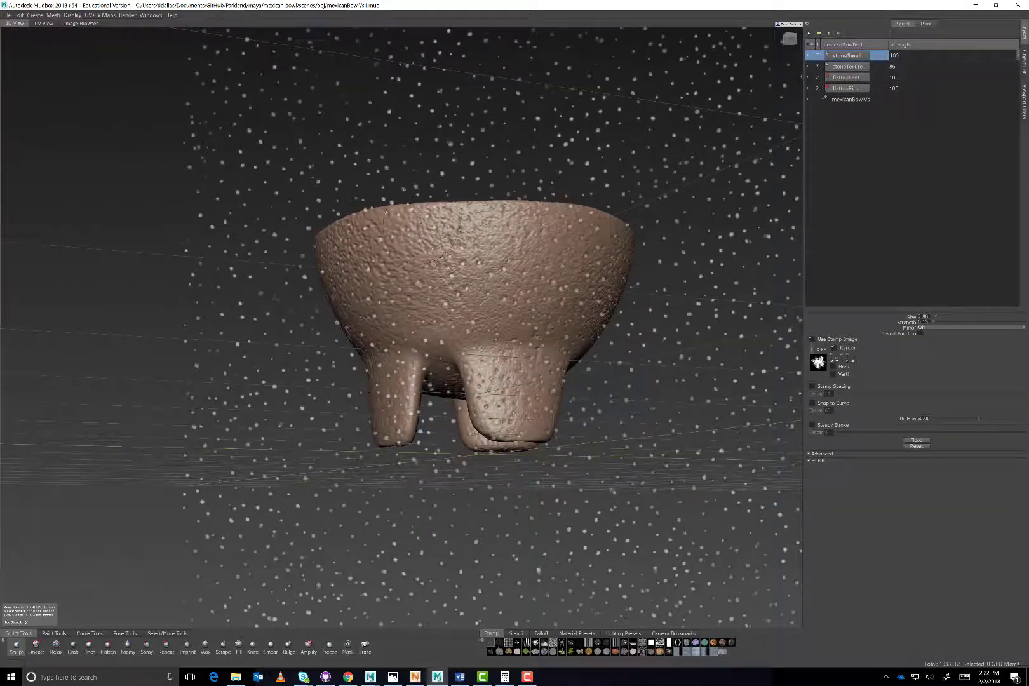
{"action": "left_click_drag", "start_coordinate": [343, 273], "coordinate": [365, 356]}
{"action": "left_click_drag", "start_coordinate": [454, 178], "coordinate": [460, 258], "text": "alt"}
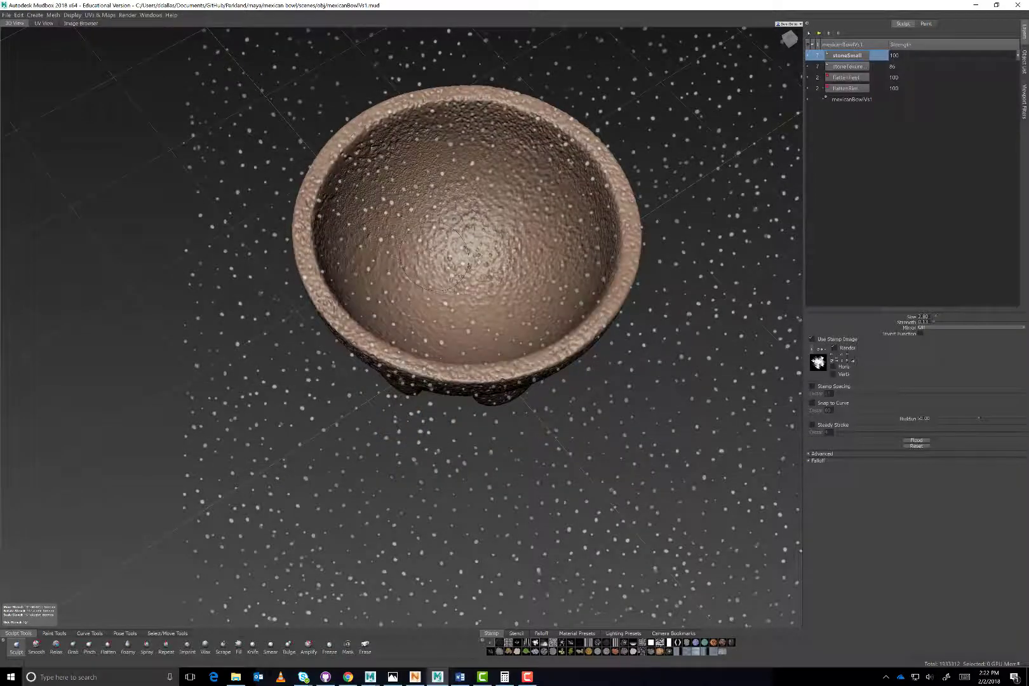
{"action": "left_click_drag", "start_coordinate": [438, 255], "coordinate": [547, 256]}
{"action": "mouse_move", "coordinate": [445, 254]}
{"action": "left_mouse_down"}
{"action": "mouse_move", "coordinate": [449, 272]}
{"action": "mouse_move", "coordinate": [469, 261]}
{"action": "mouse_move", "coordinate": [469, 181]}
{"action": "left_mouse_up"}
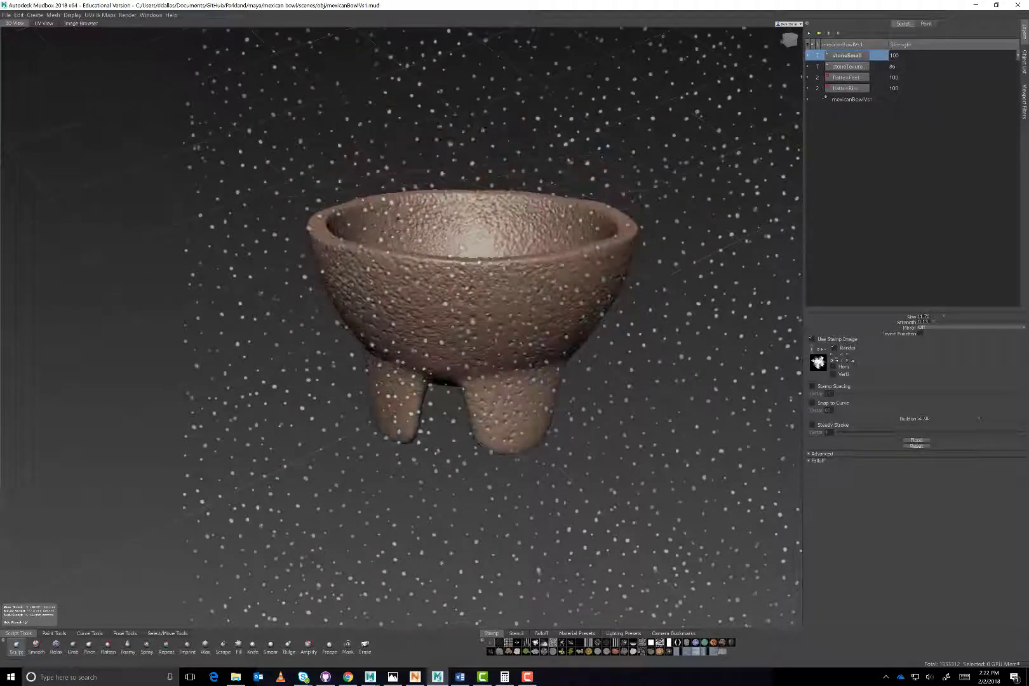
{"action": "left_click_drag", "start_coordinate": [470, 299], "coordinate": [486, 337]}
{"action": "left_click_drag", "start_coordinate": [508, 403], "coordinate": [516, 413]}
{"action": "key", "text": "q"}
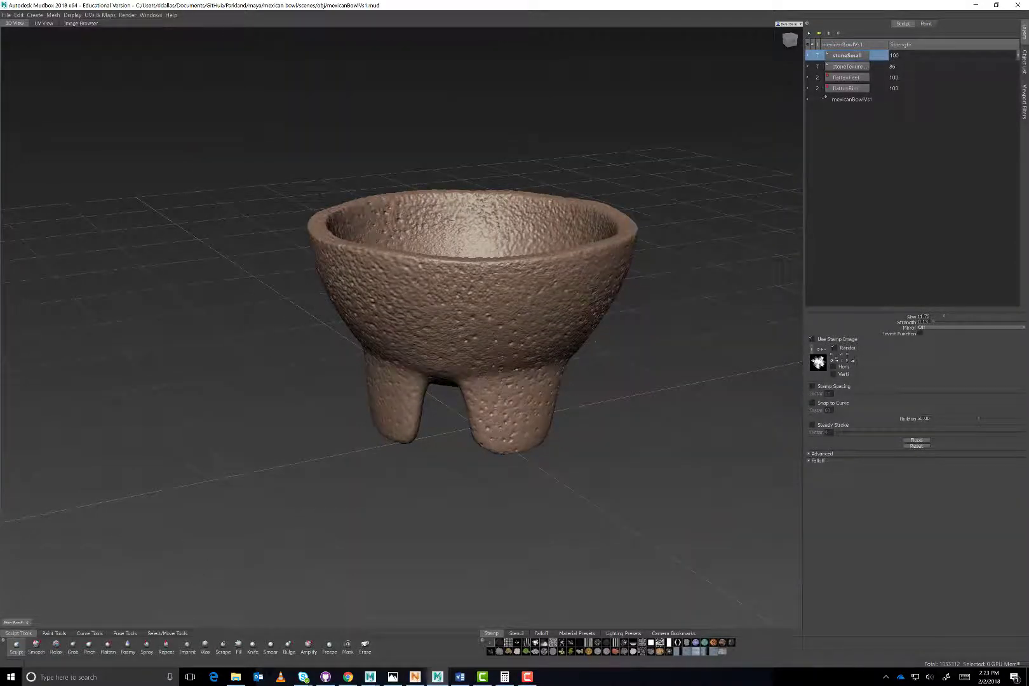
Lower the strength of the stoneSmall layer to 53
{"action": "key", "text": "super"}
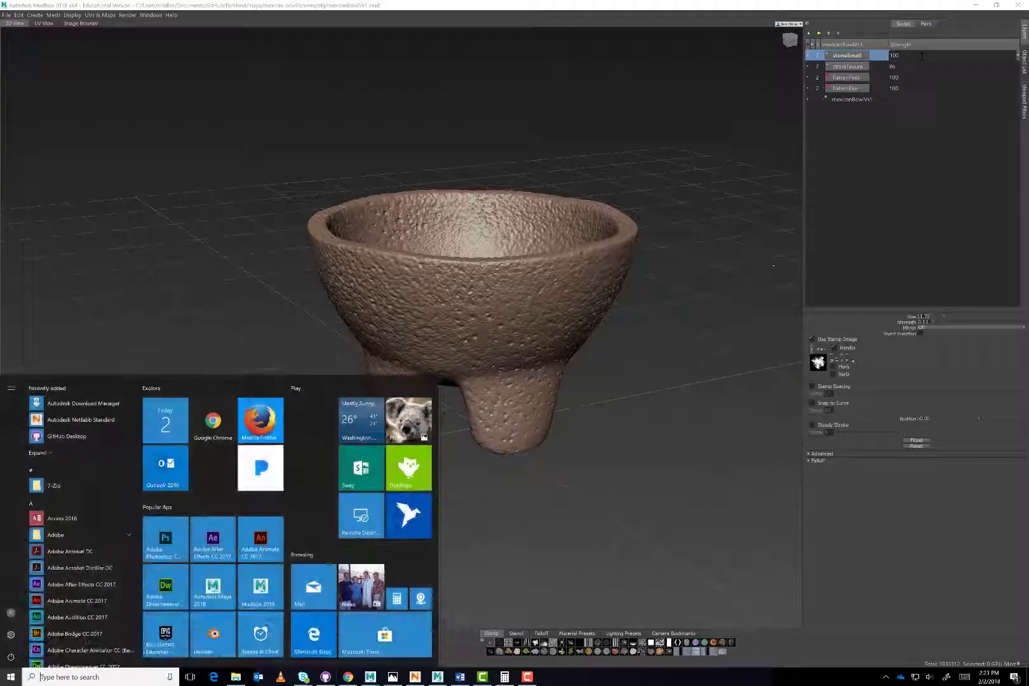
{"action": "key", "text": "super"}
{"action": "mouse_move", "coordinate": [1018, 56]}
{"action": "left_mouse_down"}
{"action": "mouse_move", "coordinate": [1019, 97]}
{"action": "mouse_move", "coordinate": [1021, 69]}
{"action": "left_mouse_up"}
Examine the softened stone texture on the outer wall, feet, rim and interior, toggling the stencil on and off
{"action": "left_click_drag", "start_coordinate": [406, 318], "coordinate": [534, 337], "text": "alt"}
{"action": "middle_click_drag", "start_coordinate": [407, 330], "coordinate": [590, 302], "text": "alt"}
{"action": "left_click_drag", "start_coordinate": [540, 330], "coordinate": [343, 286], "text": "alt"}
{"action": "middle_click_drag", "start_coordinate": [343, 298], "coordinate": [524, 353], "text": "alt"}
{"action": "mouse_move", "coordinate": [381, 317]}
{"action": "left_mouse_down", "text": "alt"}
{"action": "mouse_move", "coordinate": [565, 321]}
{"action": "mouse_move", "coordinate": [572, 452]}
{"action": "mouse_move", "coordinate": [495, 394]}
{"action": "mouse_move", "coordinate": [337, 391]}
{"action": "mouse_move", "coordinate": [353, 479]}
{"action": "left_mouse_up", "text": "alt"}
{"action": "middle_click_drag", "start_coordinate": [426, 351], "coordinate": [338, 338], "text": "alt"}
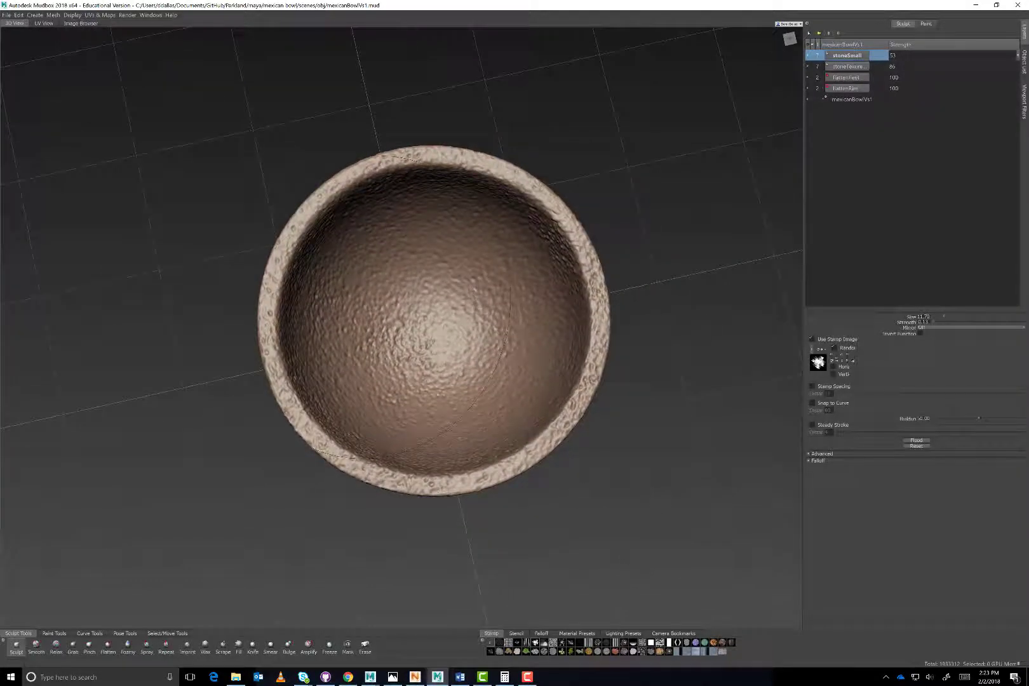
{"action": "key", "text": "q"}
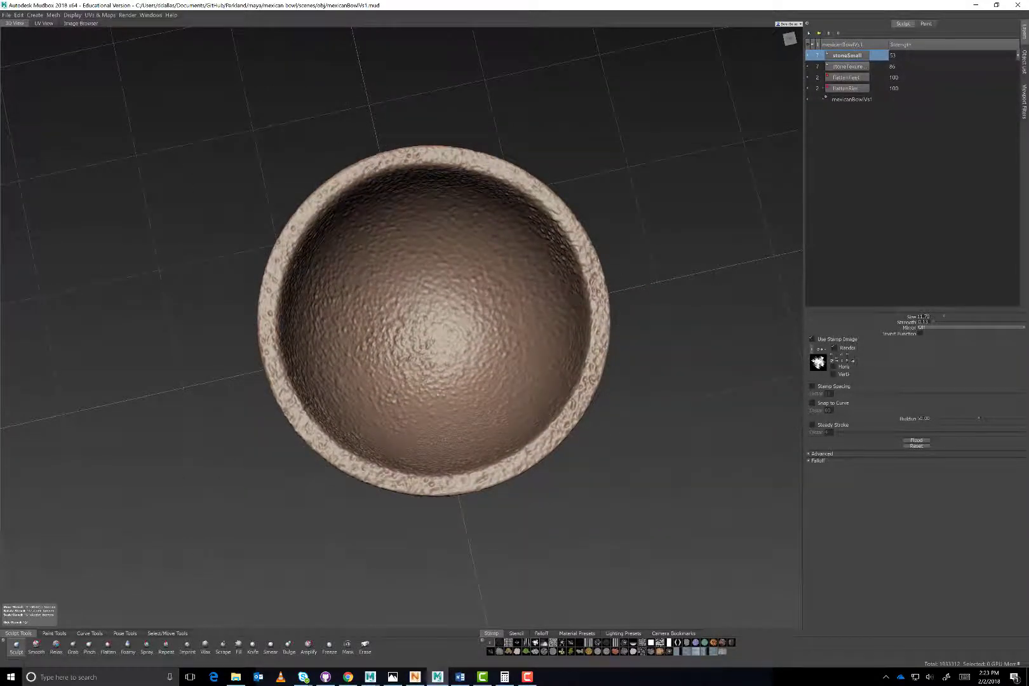
{"action": "key", "text": "q"}
{"action": "key", "text": "q"}
{"action": "key", "text": "q"}
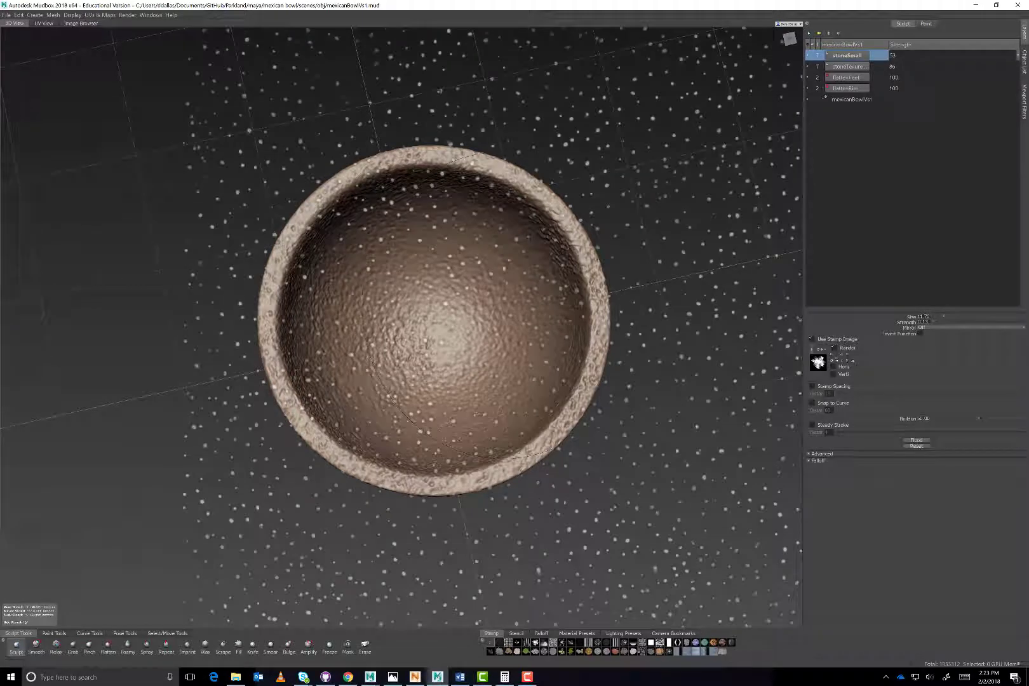
{"action": "key", "text": "q"}
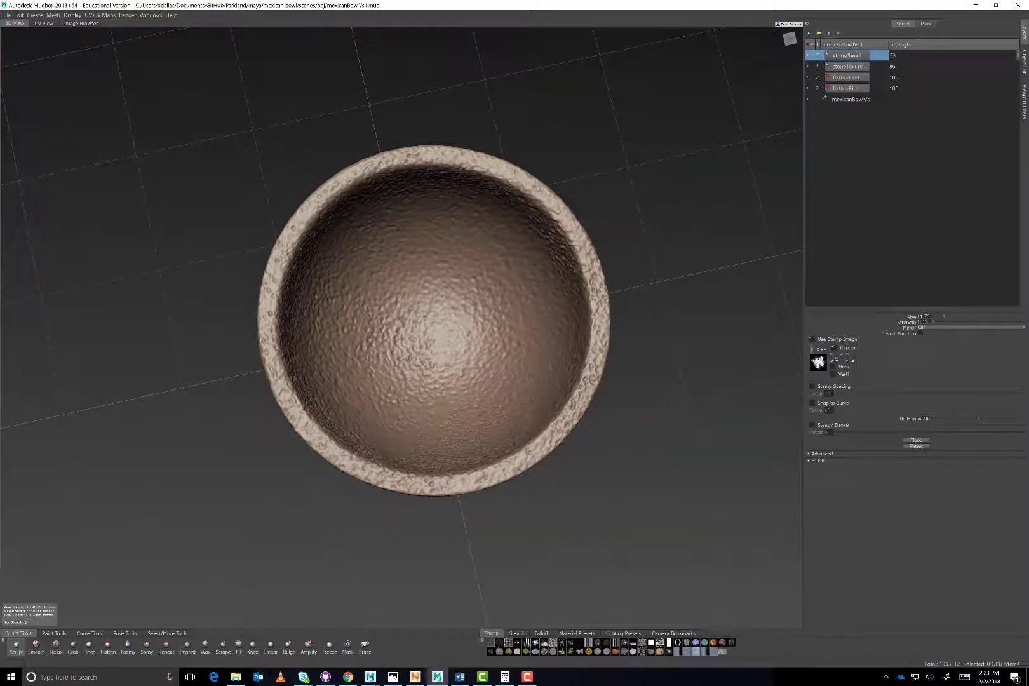
Reduce the brush size and examine the bowl's interior, outer wall and feet with the pore stencil shown and hidden
{"action": "key", "text": "q"}
{"action": "key", "text": "super"}
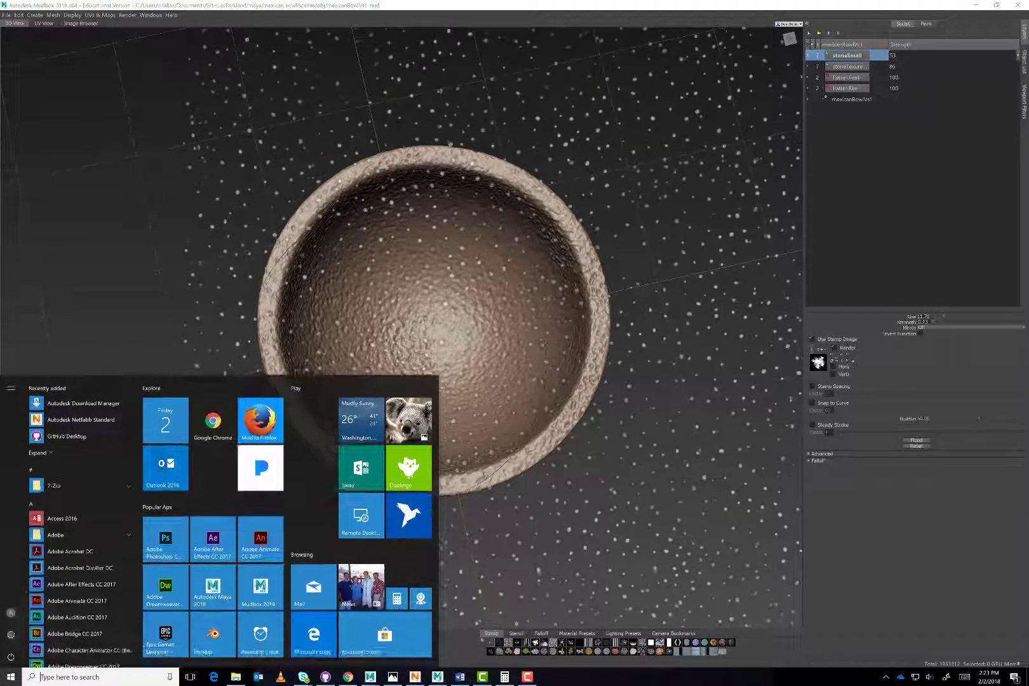
{"action": "key", "text": "super"}
{"action": "left_click_drag", "start_coordinate": [420, 374], "coordinate": [422, 280], "text": "alt"}
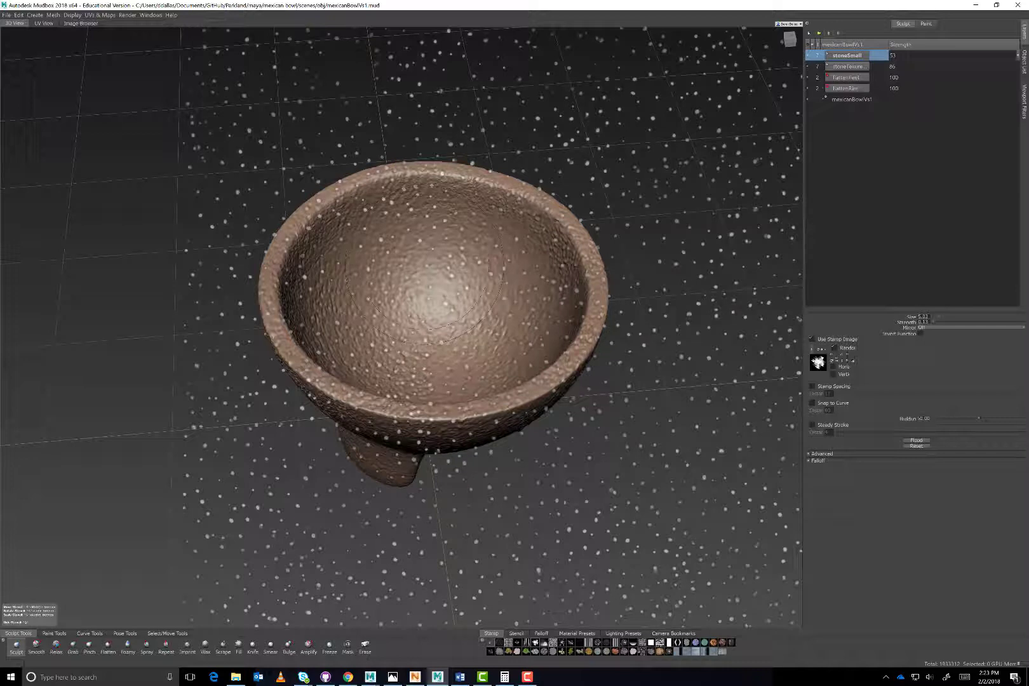
{"action": "key", "text": "q"}
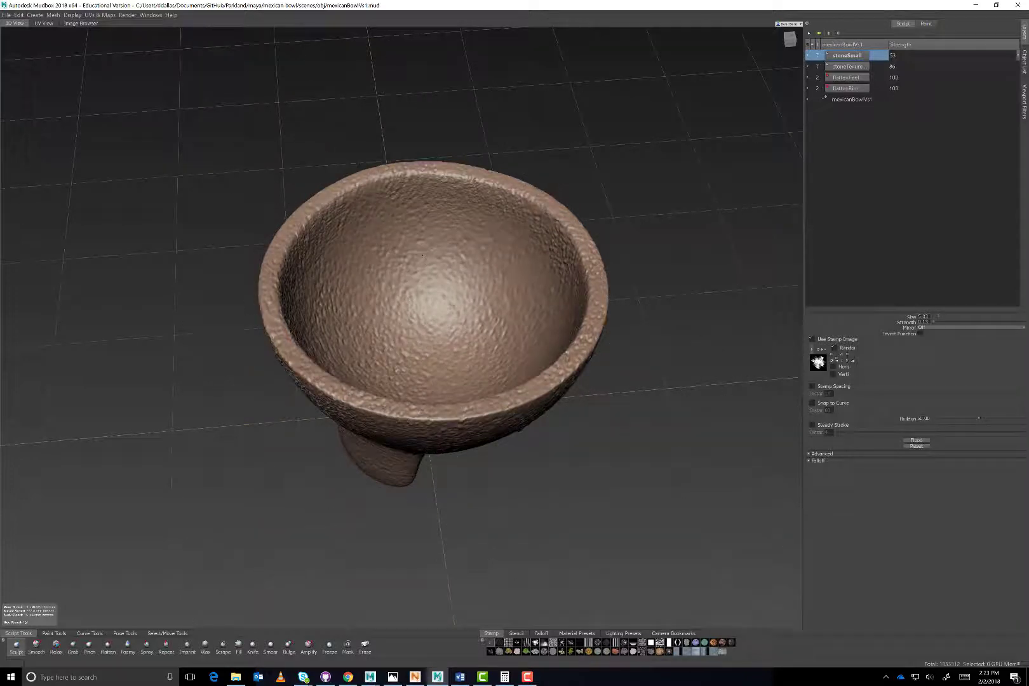
{"action": "left_click_drag", "start_coordinate": [435, 293], "coordinate": [422, 286]}
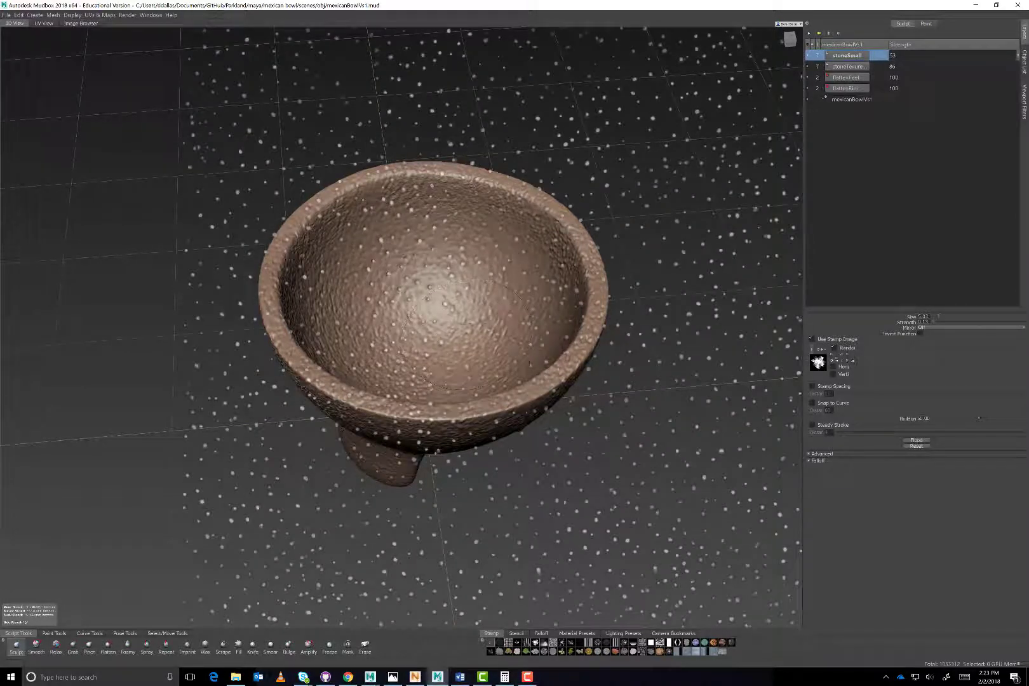
{"action": "mouse_move", "coordinate": [465, 388]}
{"action": "left_mouse_down"}
{"action": "mouse_move", "coordinate": [454, 382]}
{"action": "mouse_move", "coordinate": [469, 390]}
{"action": "mouse_move", "coordinate": [468, 467]}
{"action": "left_mouse_up"}
{"action": "mouse_move", "coordinate": [468, 467]}
{"action": "left_mouse_down"}
{"action": "mouse_move", "coordinate": [453, 463]}
{"action": "mouse_move", "coordinate": [410, 393]}
{"action": "mouse_move", "coordinate": [441, 324]}
{"action": "mouse_move", "coordinate": [439, 273]}
{"action": "mouse_move", "coordinate": [407, 317]}
{"action": "left_mouse_up"}
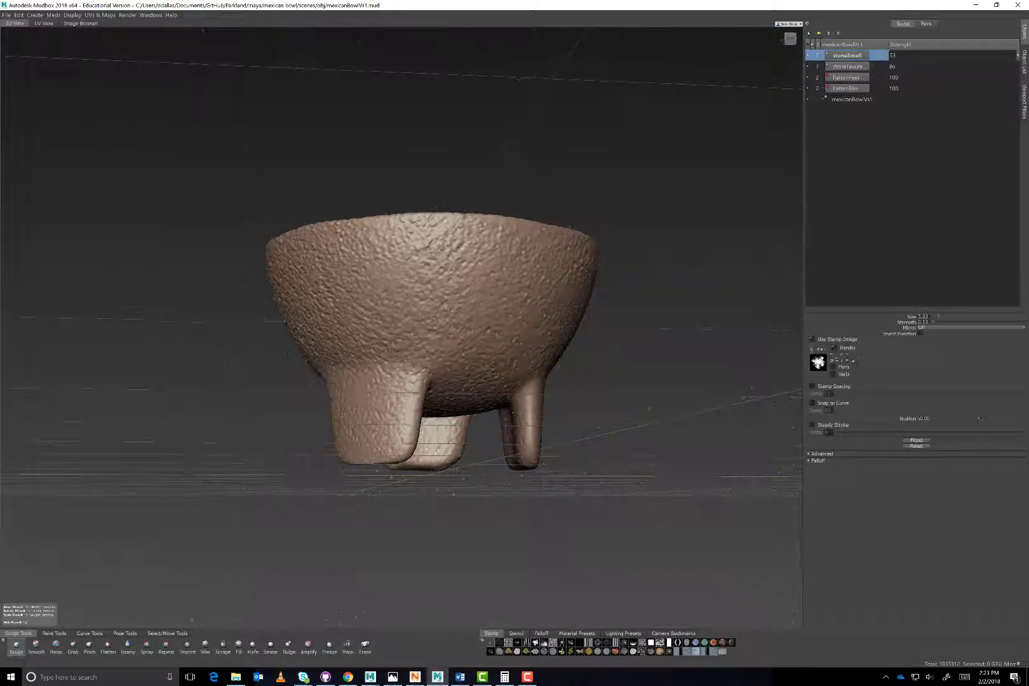
{"action": "left_click_drag", "start_coordinate": [560, 321], "coordinate": [594, 335]}
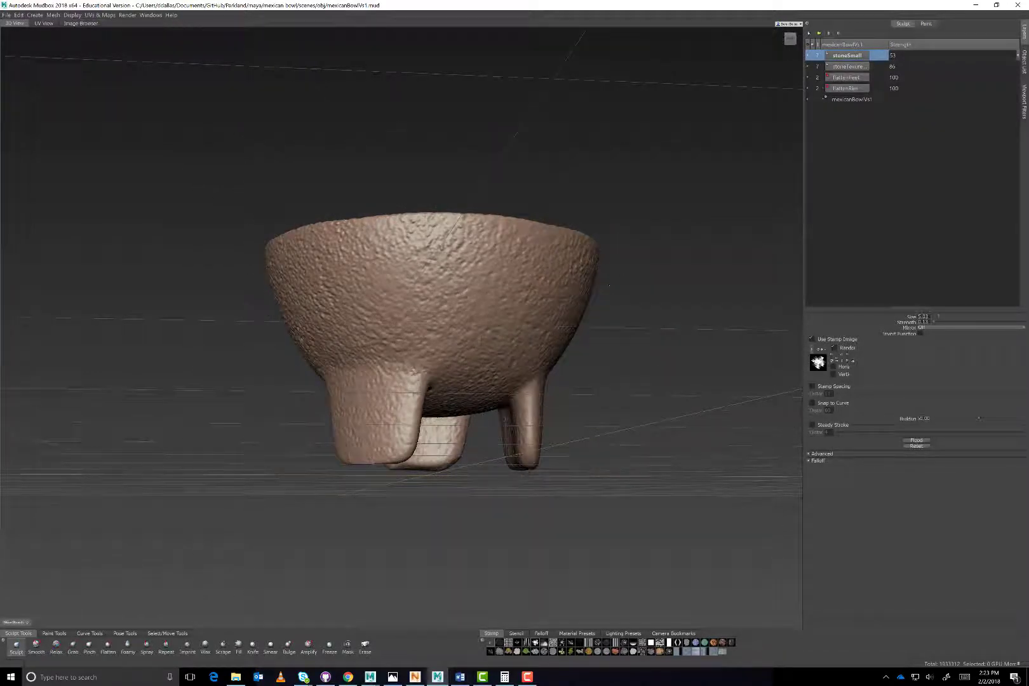
{"action": "left_click_drag", "start_coordinate": [455, 298], "coordinate": [439, 346], "text": "alt"}
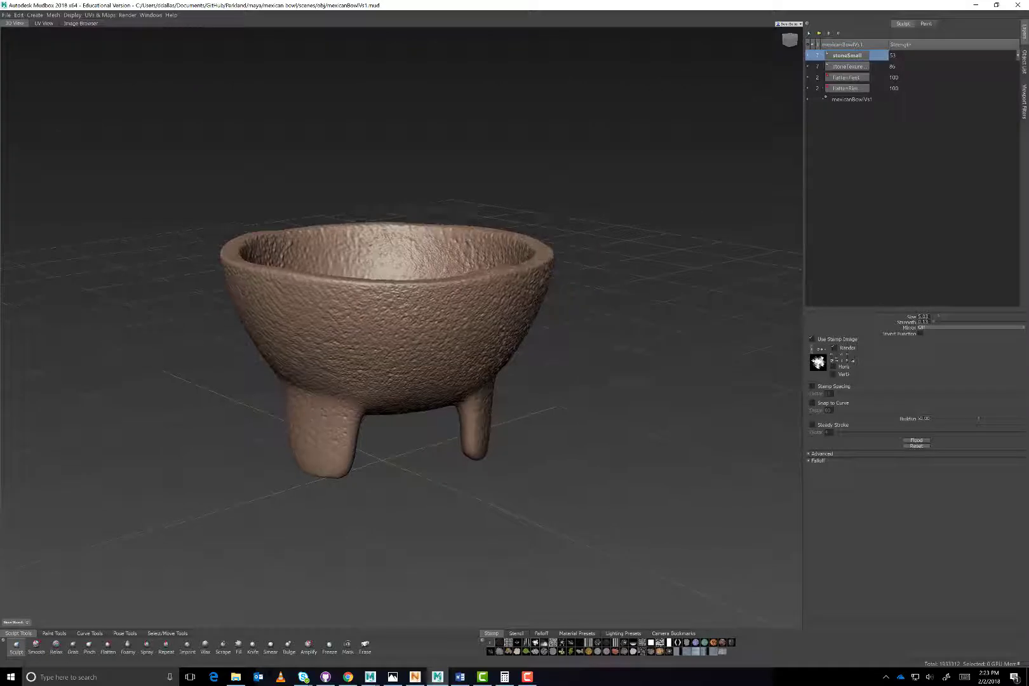
Turn off the brush's stamp image, preview the stone wall stencil over the bowl and clear that stencil
{"action": "left_click", "coordinate": [487, 646]}
{"action": "left_click", "coordinate": [516, 634]}
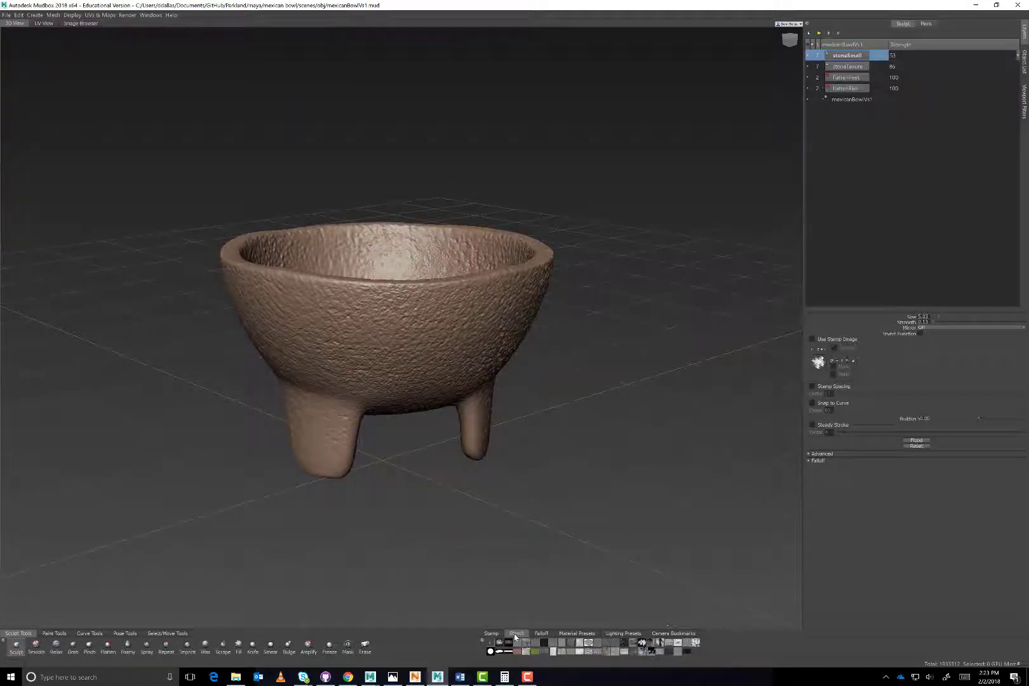
{"action": "left_click", "coordinate": [597, 651]}
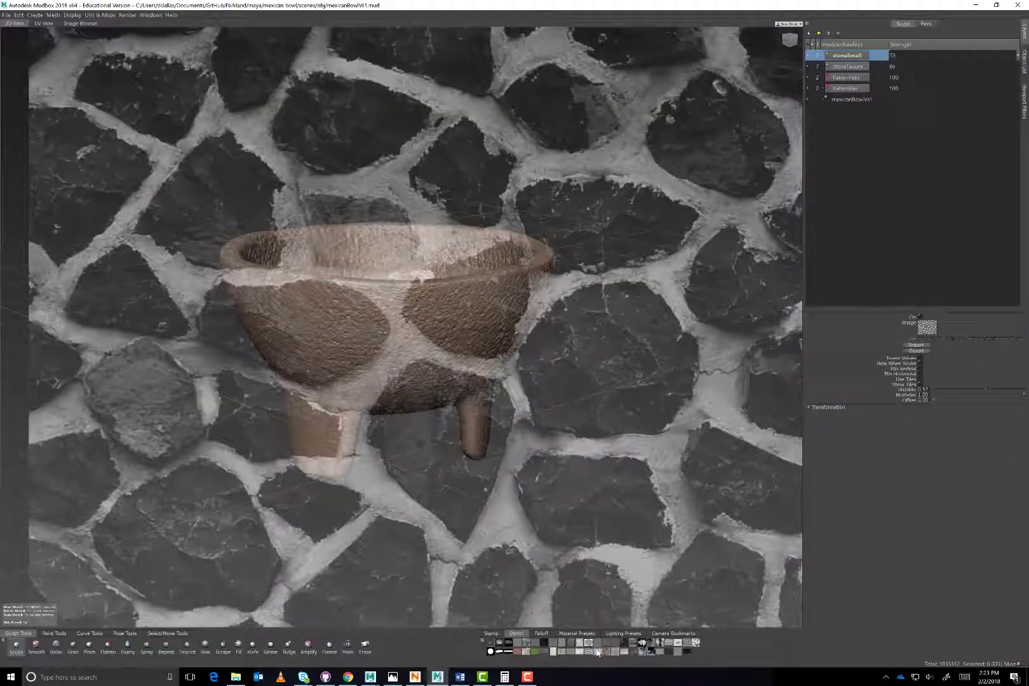
{"action": "left_click", "coordinate": [490, 644]}
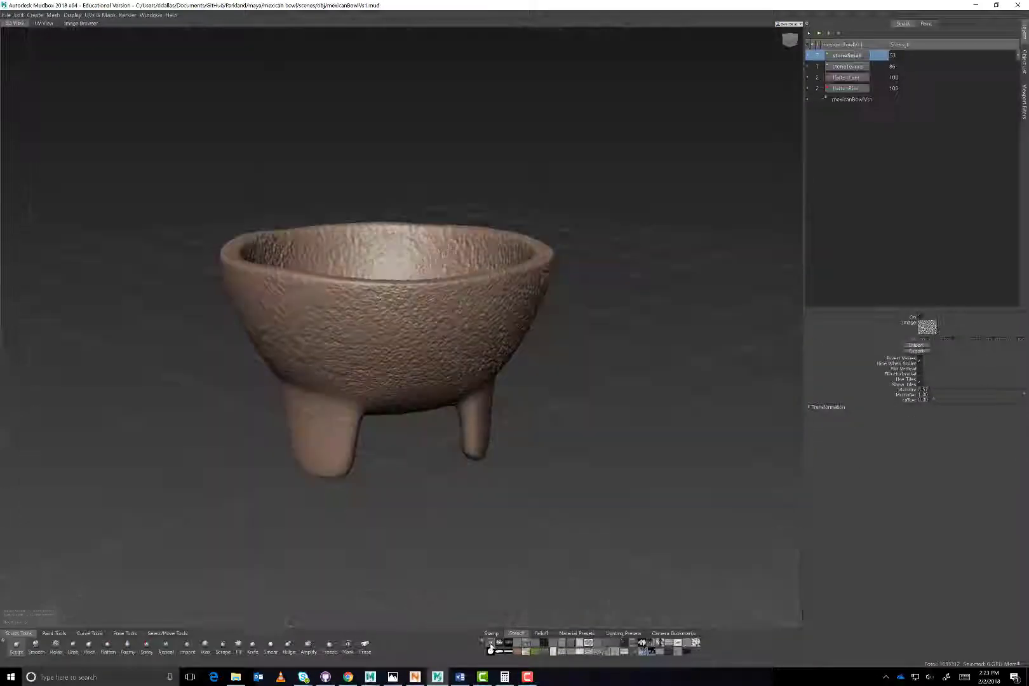
Load the cloudy noise stencil, hide it, and view the bowl's outer wall and front foot
{"action": "left_click", "coordinate": [689, 644]}
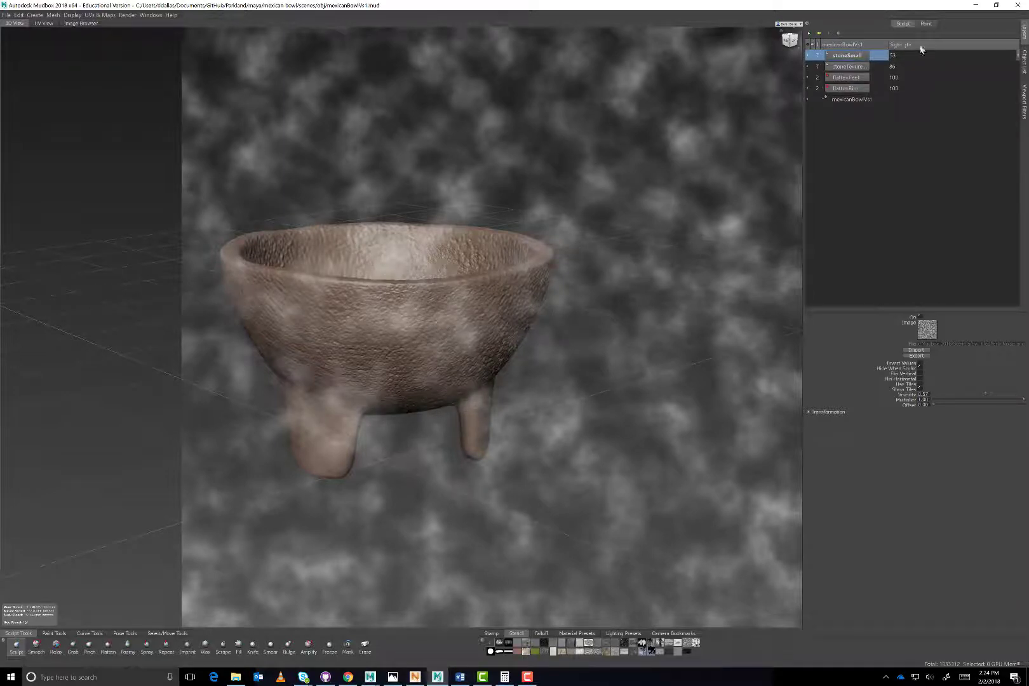
{"action": "key", "text": "q"}
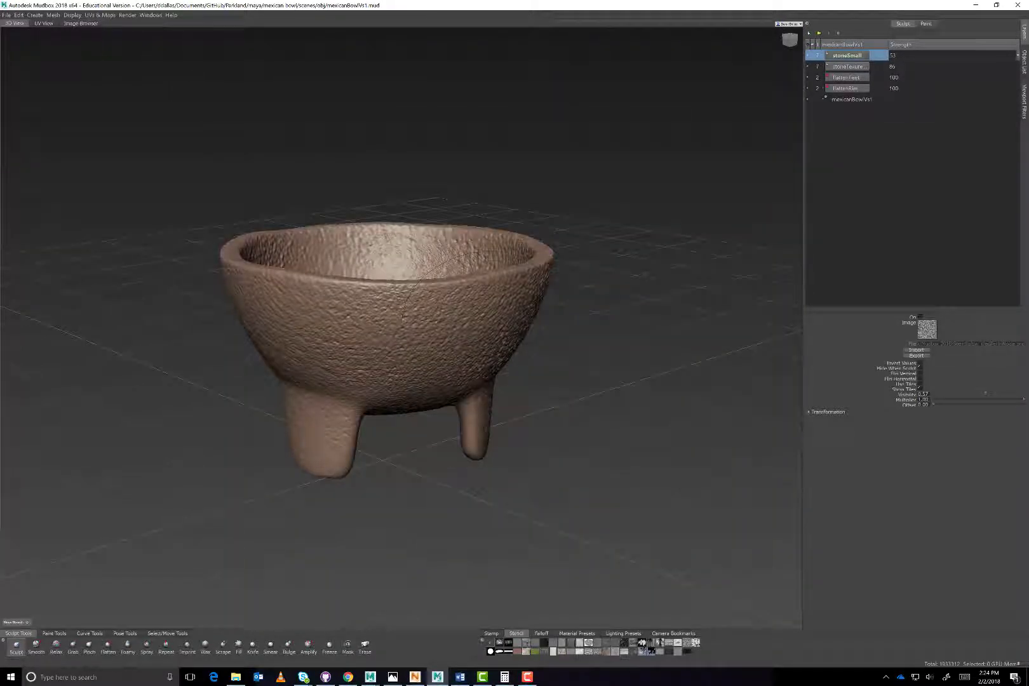
{"action": "left_click_drag", "start_coordinate": [422, 277], "coordinate": [445, 277], "text": "alt"}
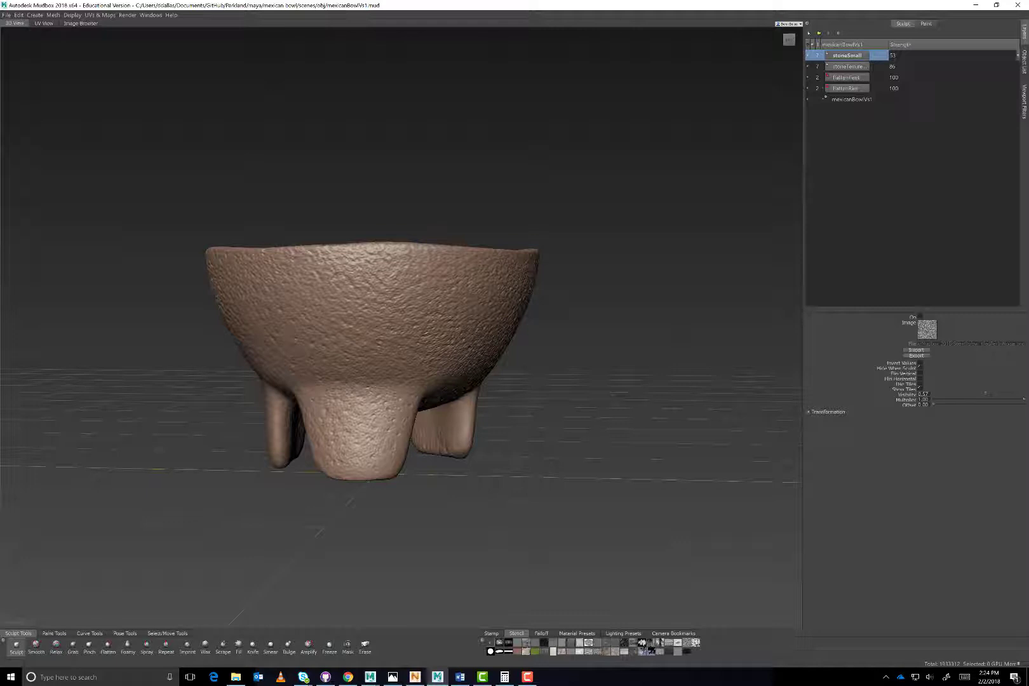